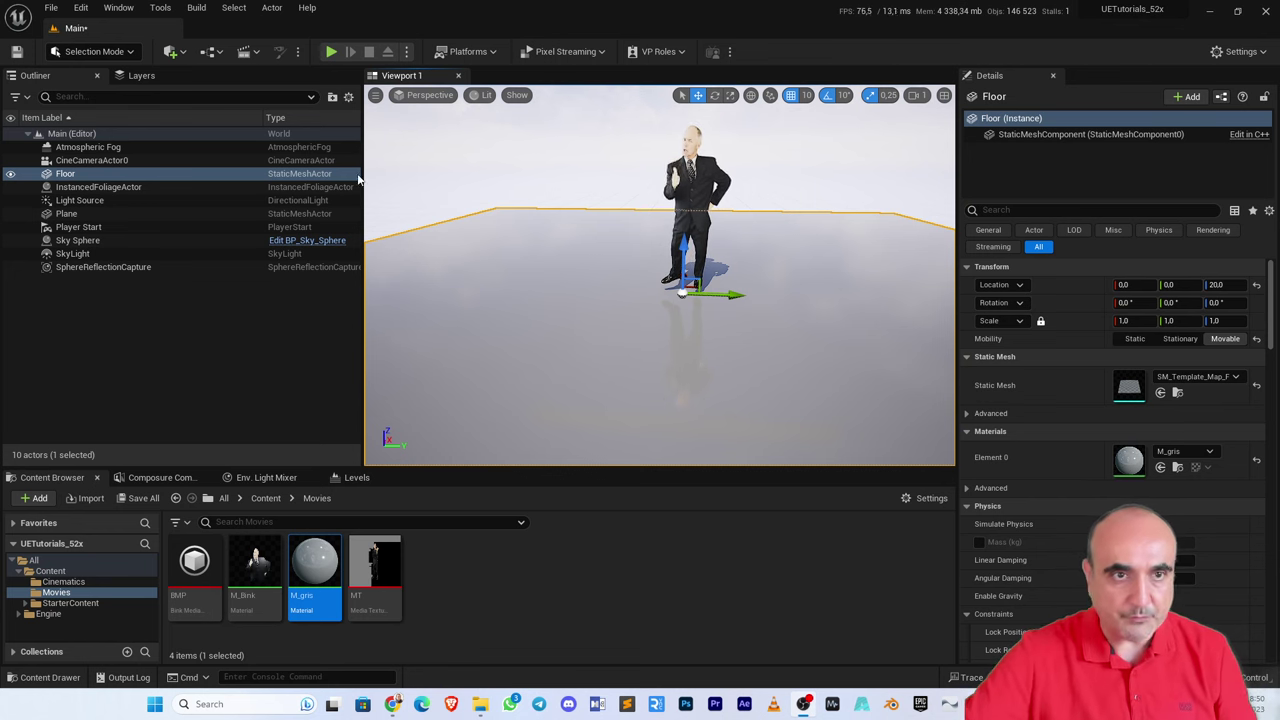
- Play the Main level in the viewport to preview the video character, and stop the simulation
left_click(331, 53)
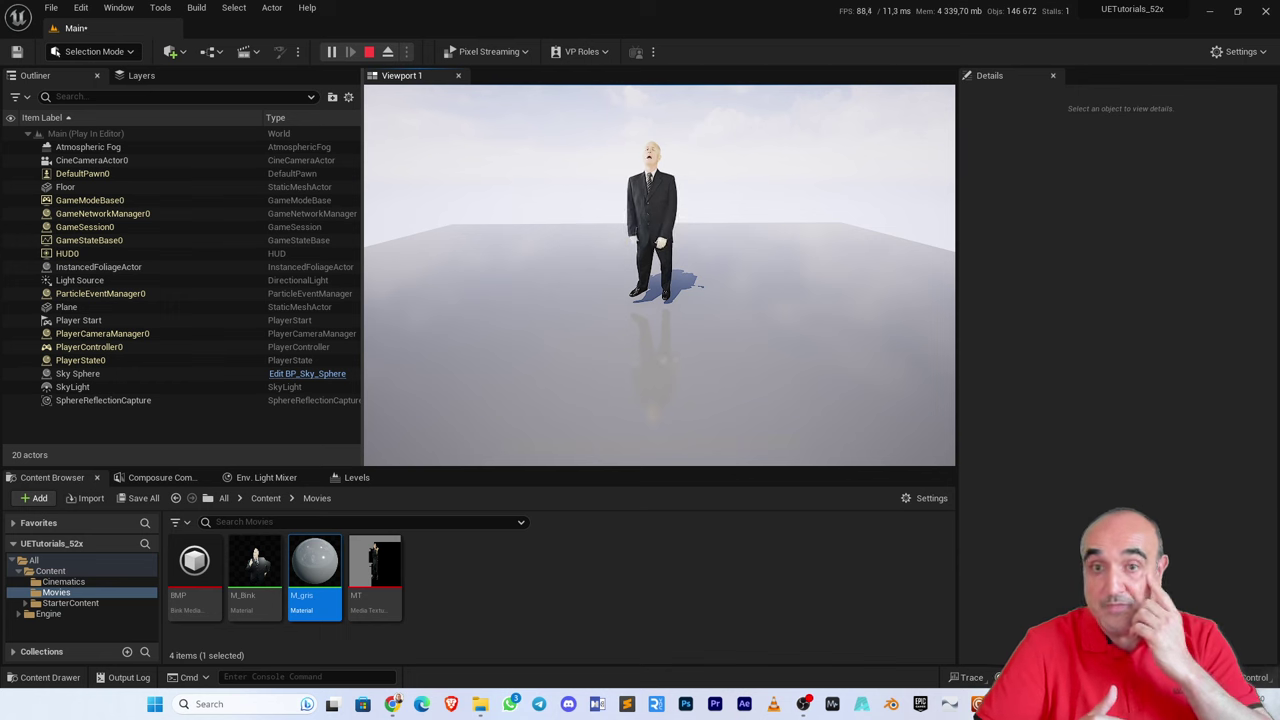
key("Escape")
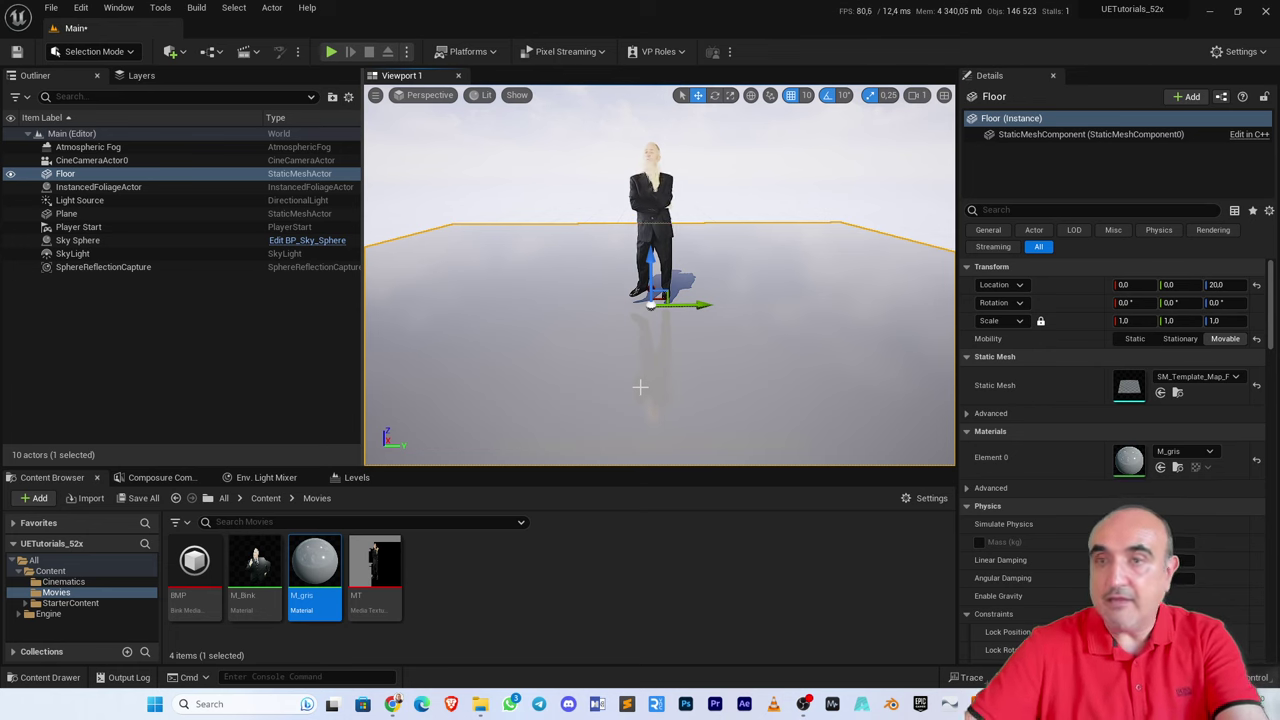
- Switch to Chrome and review the Media Source Types section of the Media Framework Overview, including File Media Source and Image (Img) Media Source
key("alt+Tab")
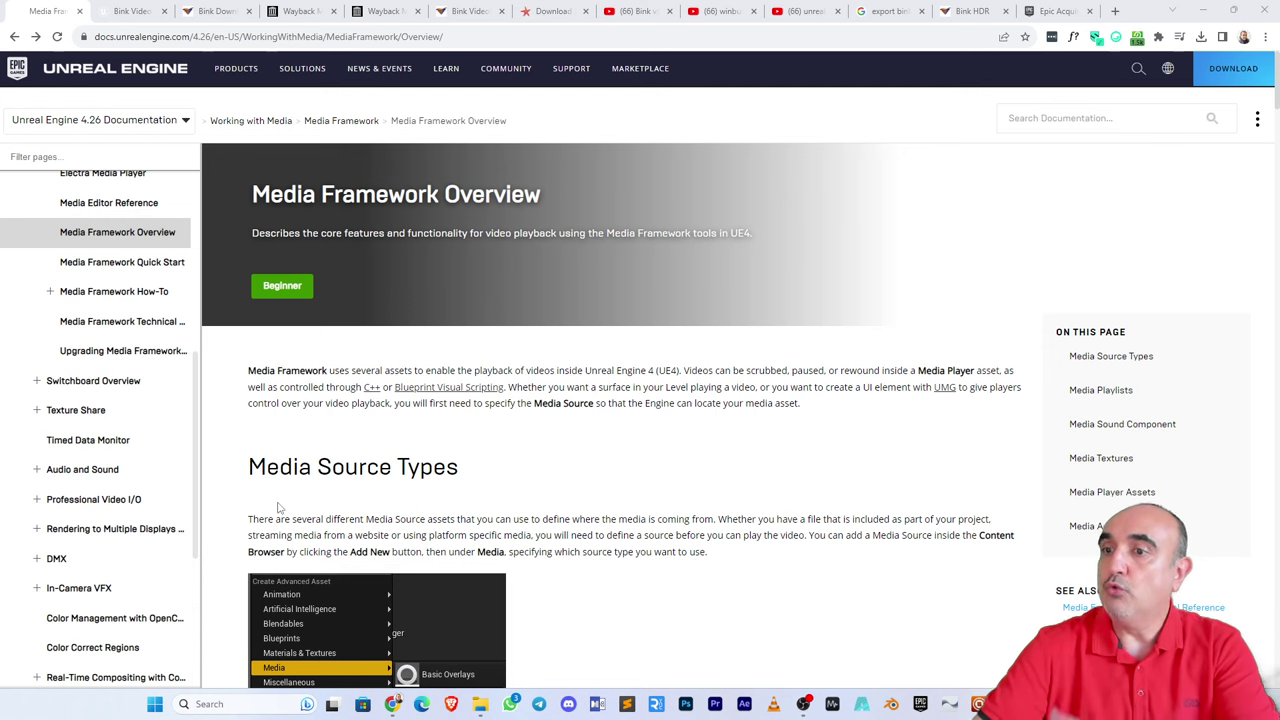
scroll(530, 470, "down", 3)
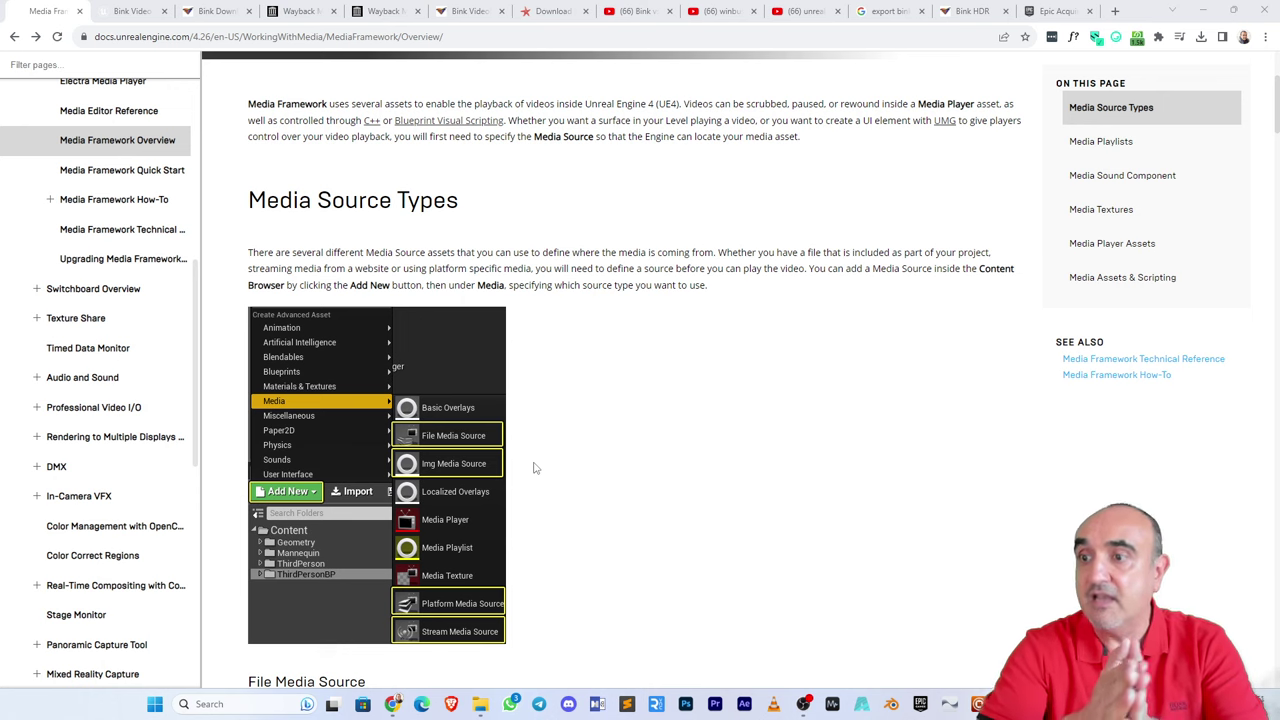
scroll(534, 467, "down", 1)
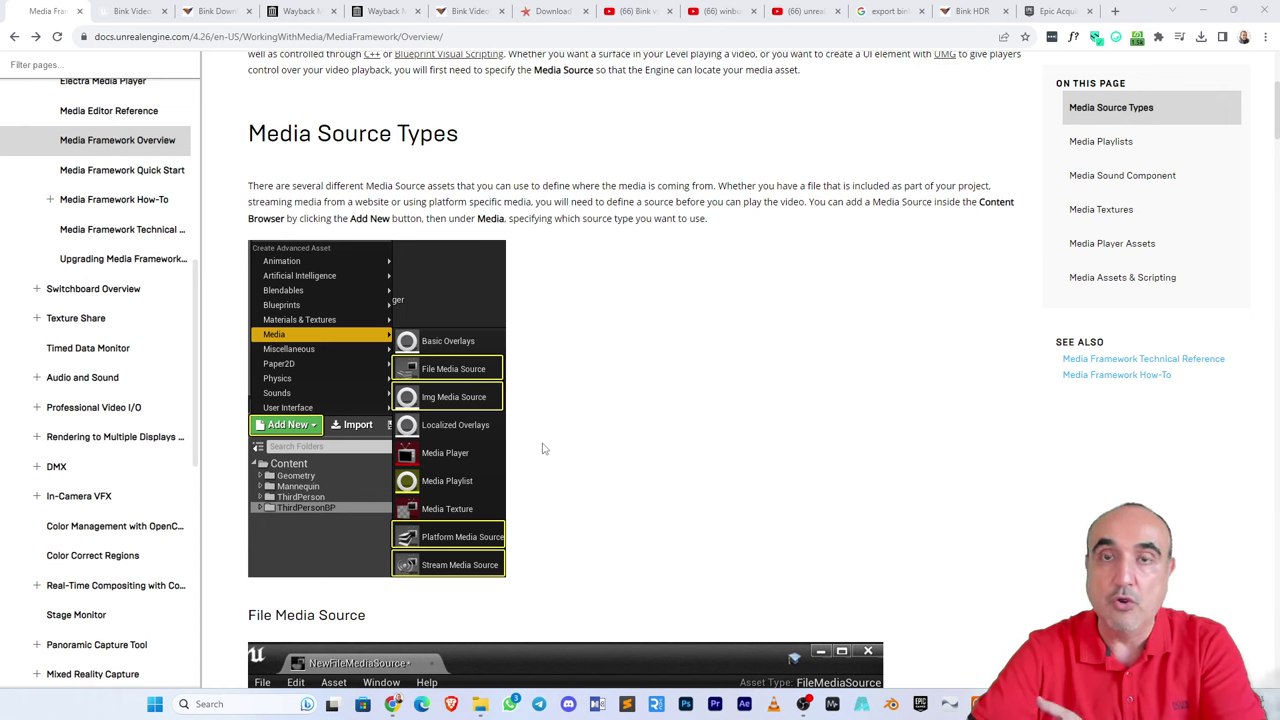
scroll(543, 449, "down", 1)
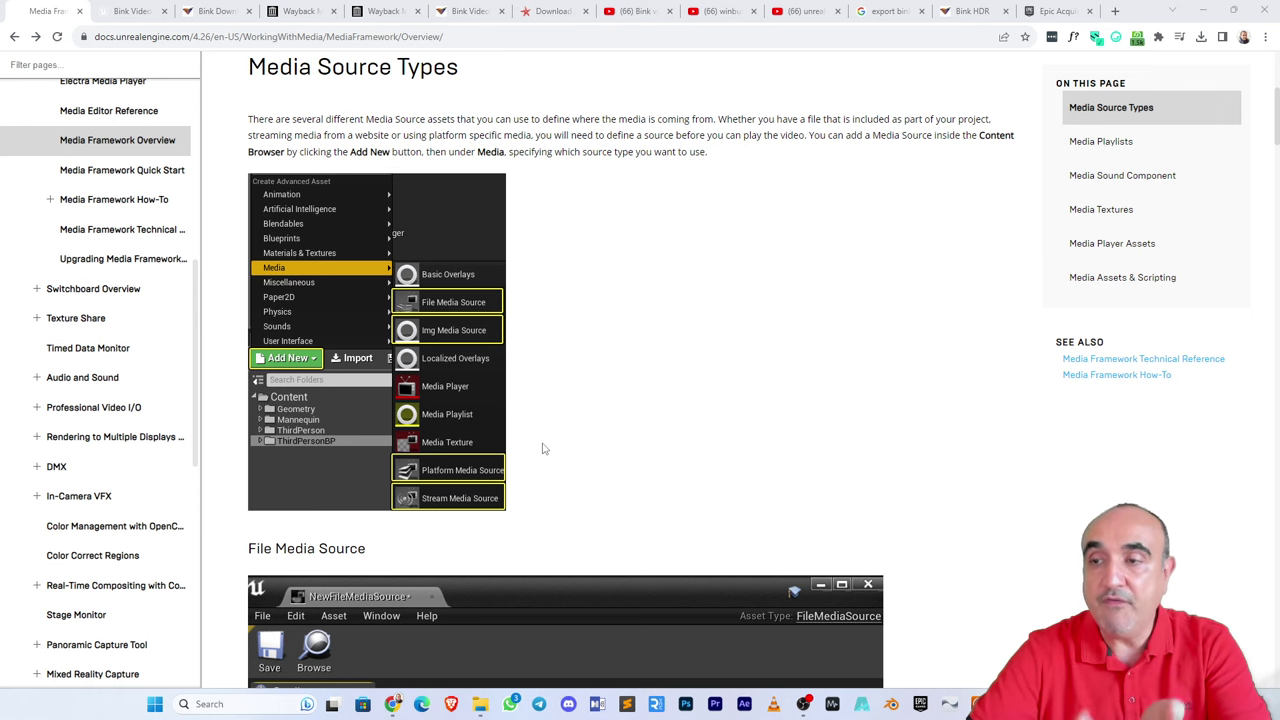
scroll(543, 449, "down", 4)
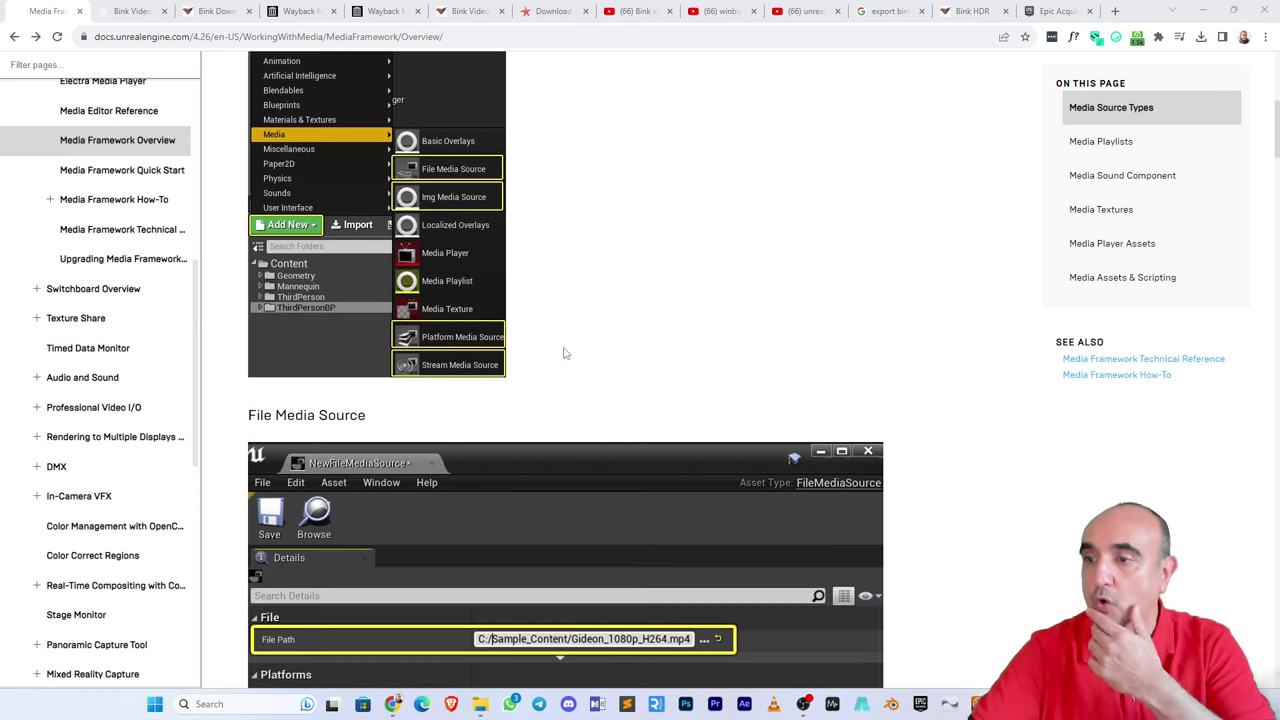
scroll(563, 348, "down", 8)
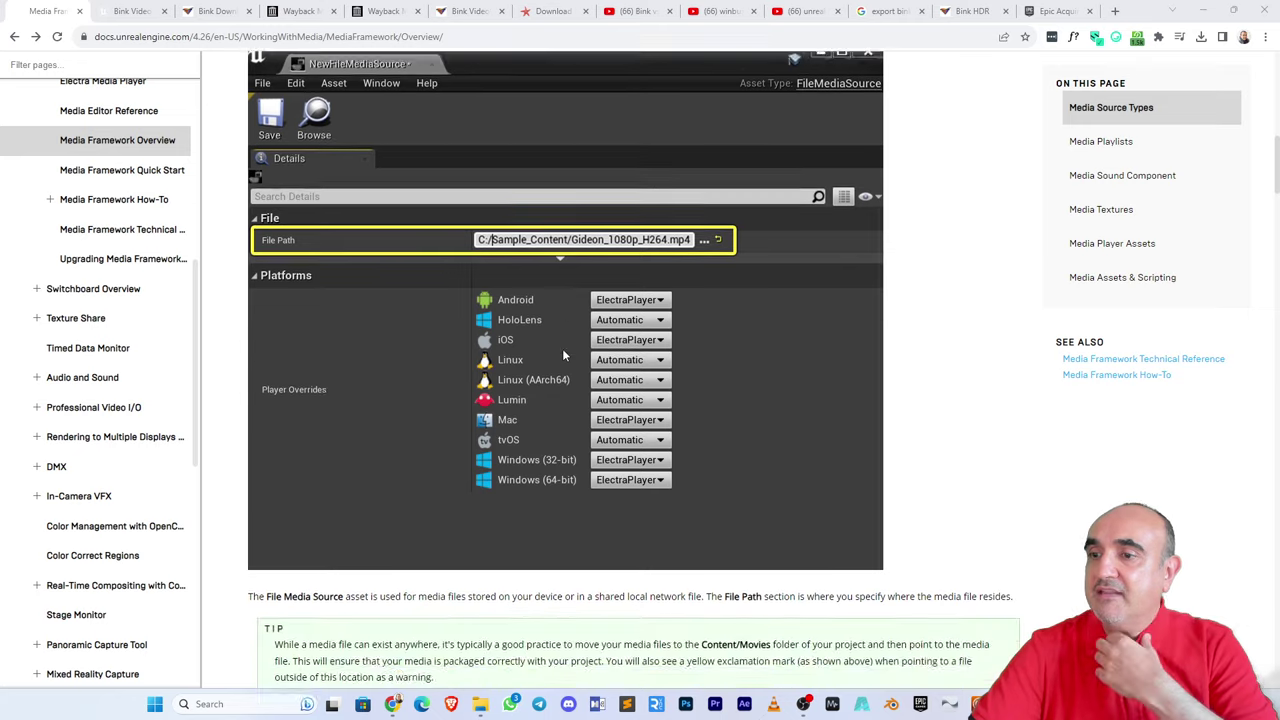
scroll(562, 355, "down", 7)
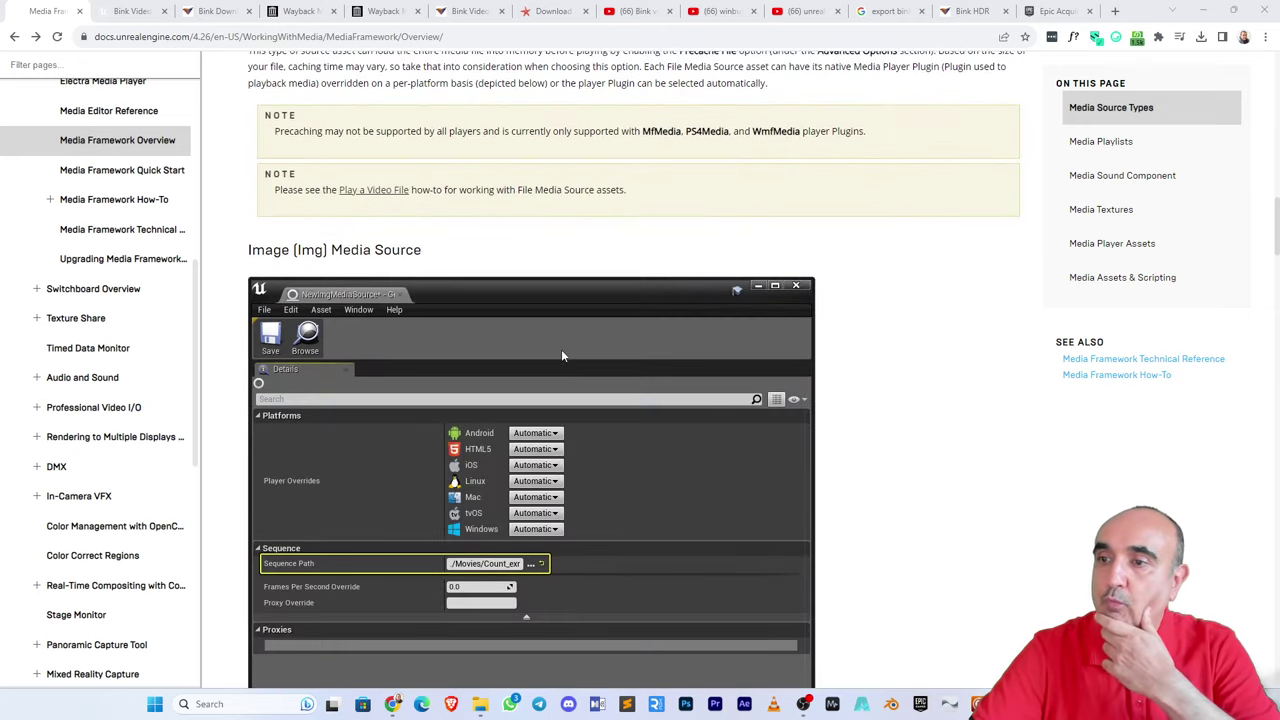
scroll(562, 355, "up", 8)
scroll(561, 356, "up", 12)
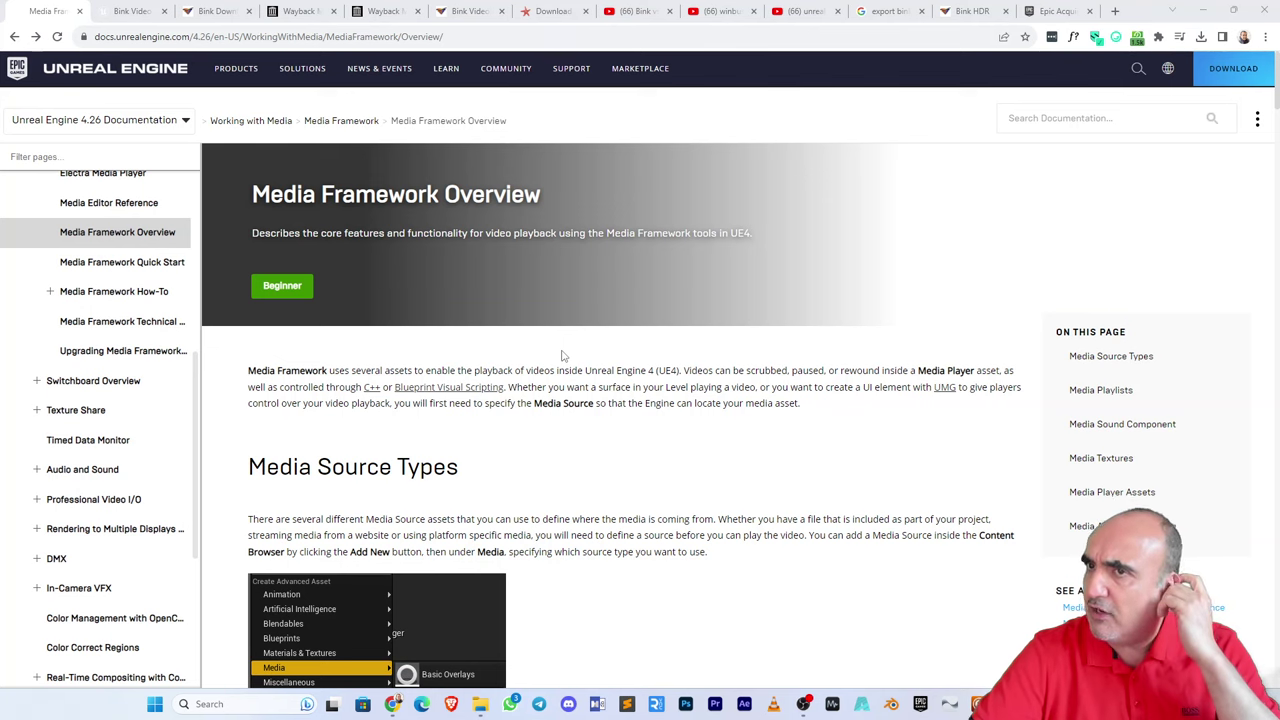
scroll(562, 355, "down", 3)
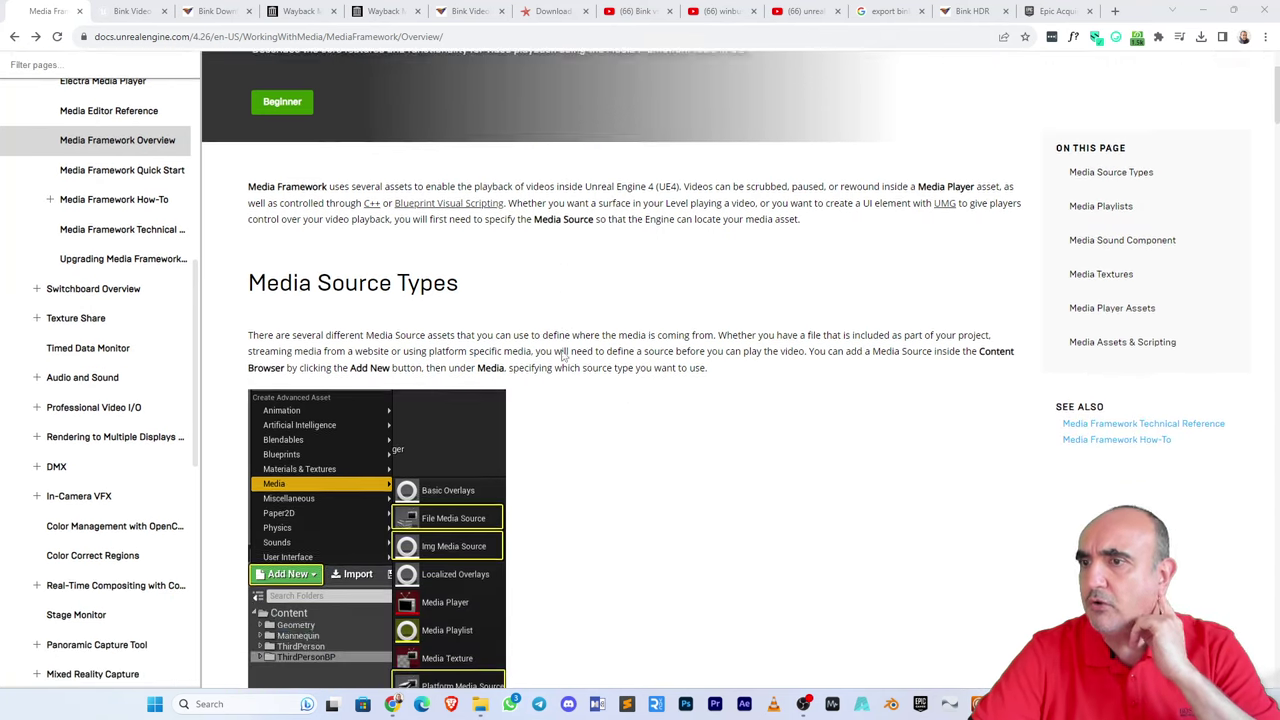
scroll(561, 356, "down", 1)
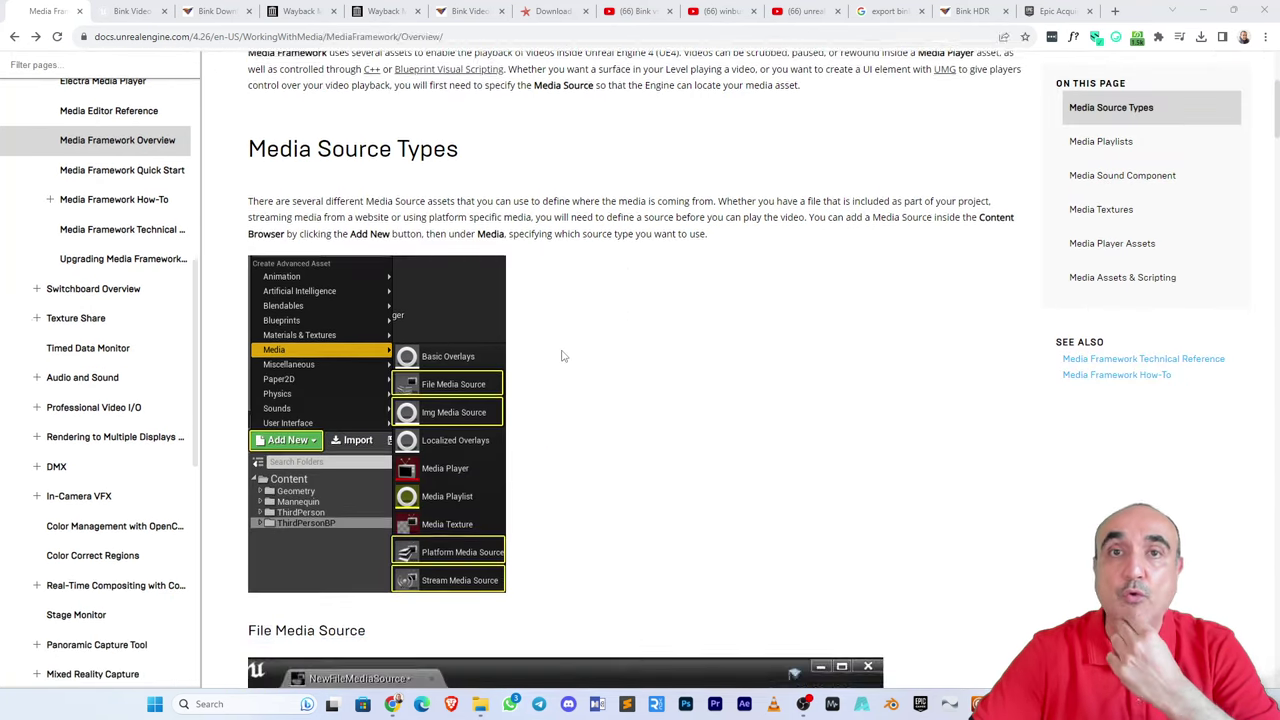
scroll(561, 356, "up", 2)
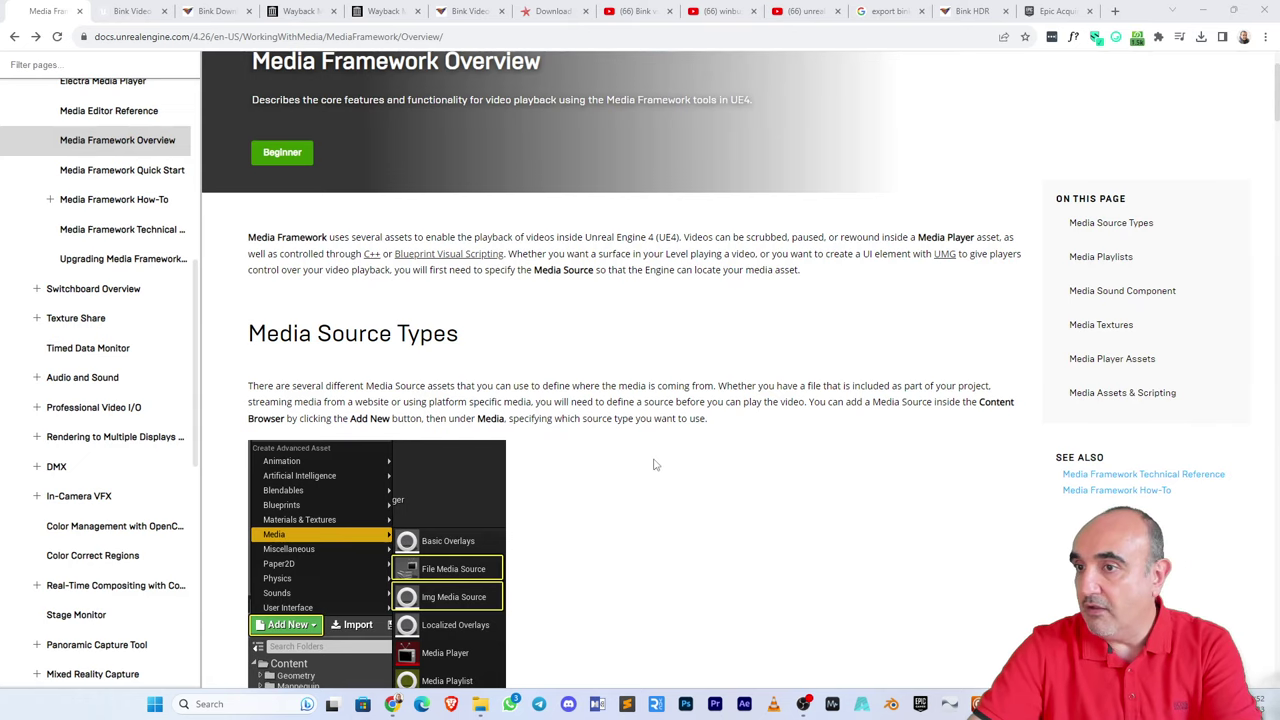
scroll(600, 460, "down", 3)
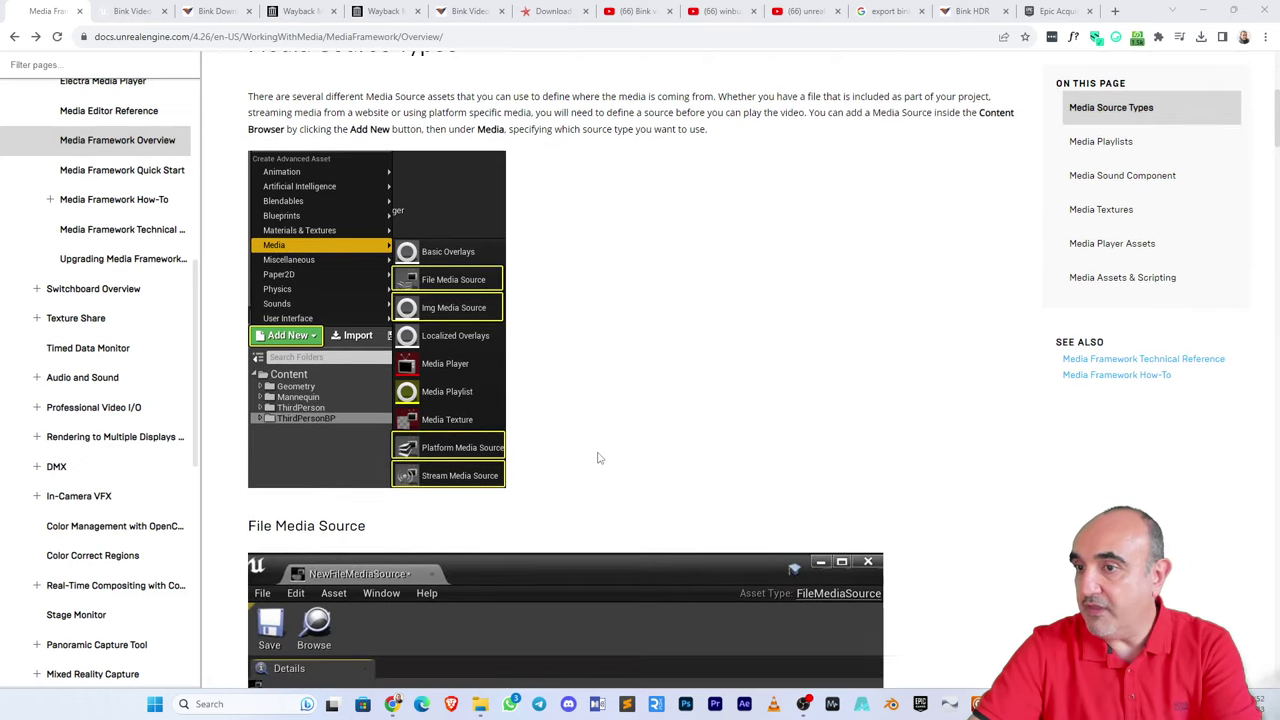
scroll(599, 458, "down", 1)
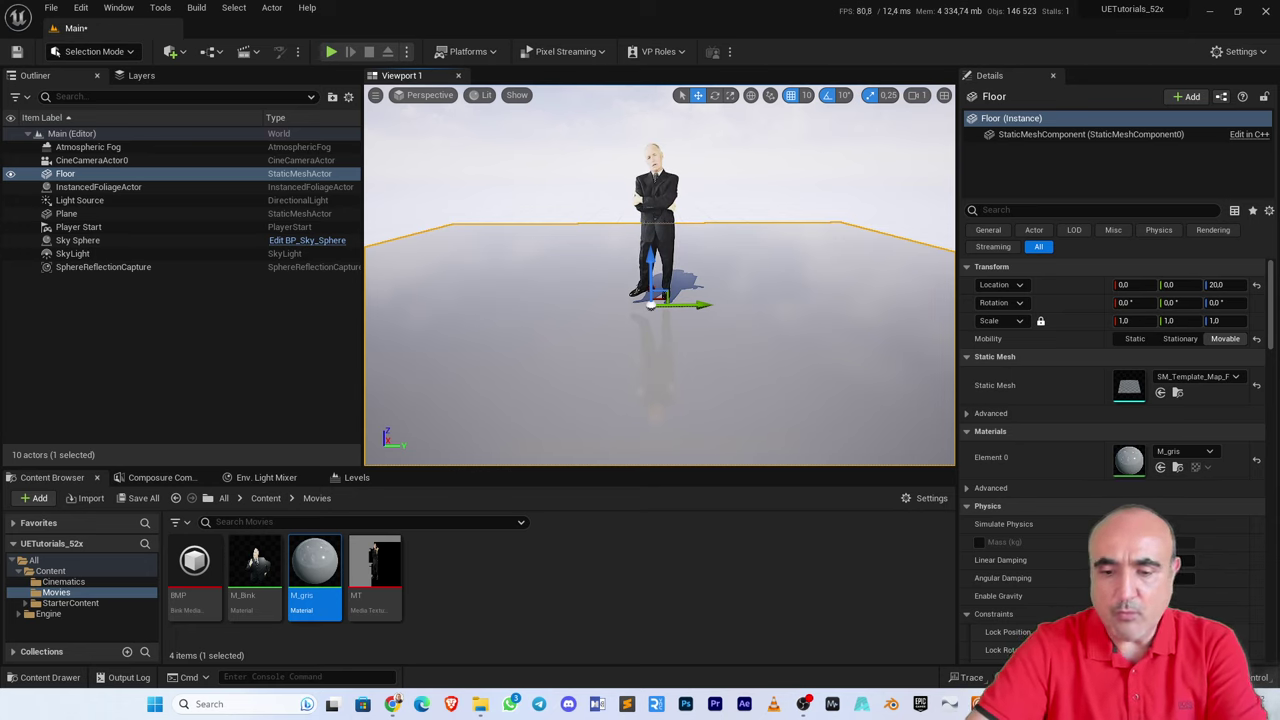
- Switch to Chrome, open "Using Image Sequences in Unreal Engine" from the YouTube image sequence search results, and pause it
key("alt+Tab")
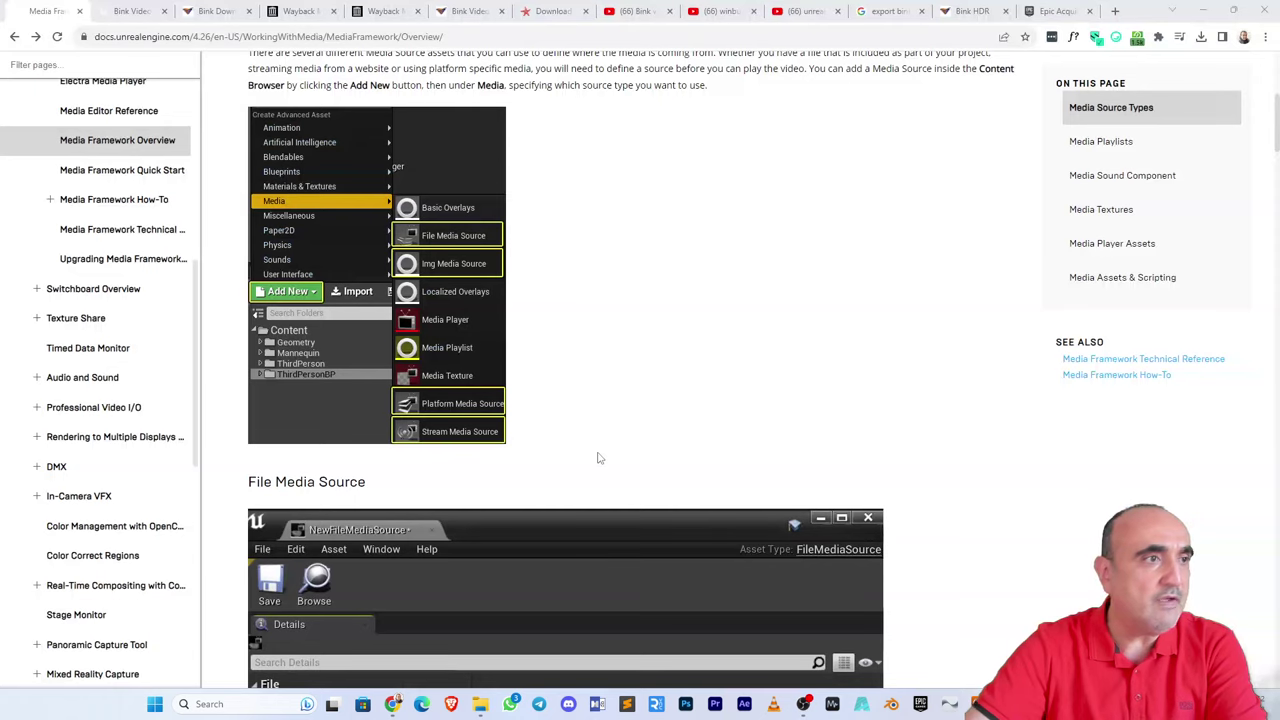
left_click(636, 11)
left_click(720, 11)
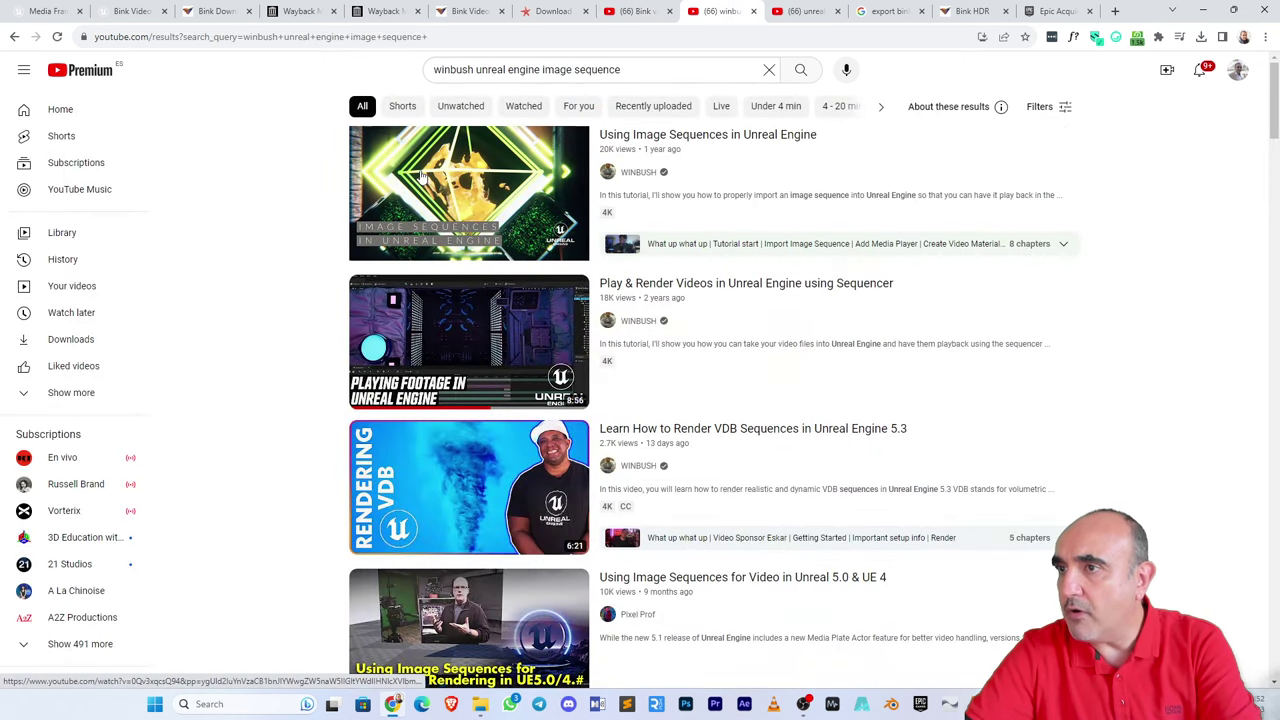
mouse_move(421, 177)
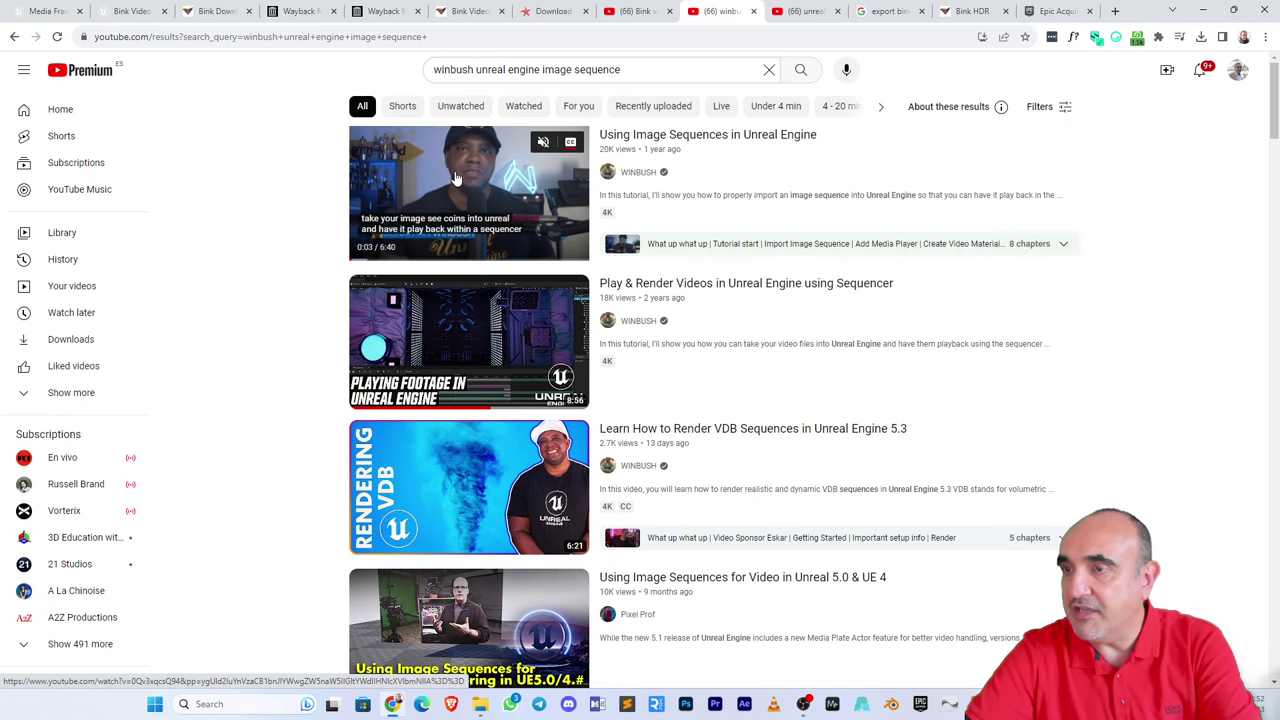
left_click(455, 172)
left_click(344, 405)
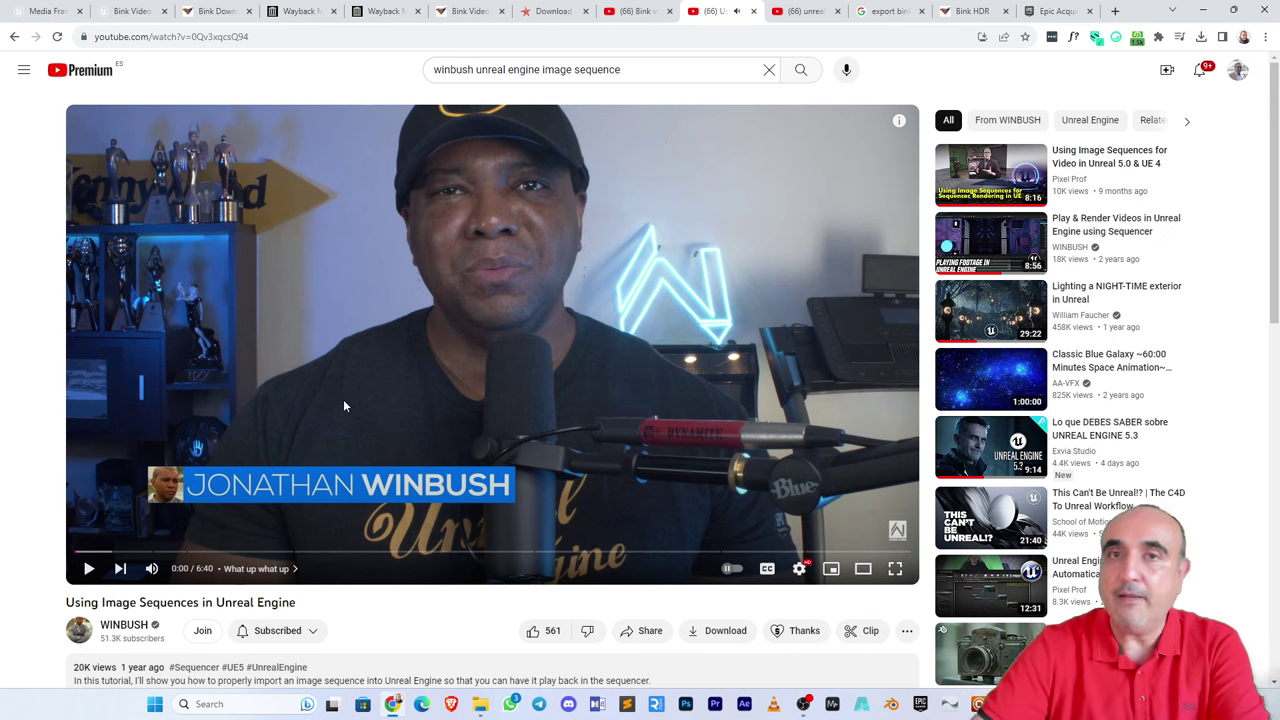
- Open the video "SOLVING SHADOWS! Unreal Engine 5.2" from the "unreal engine render shadows media file" results and skip ahead near its beginning
left_click(800, 12)
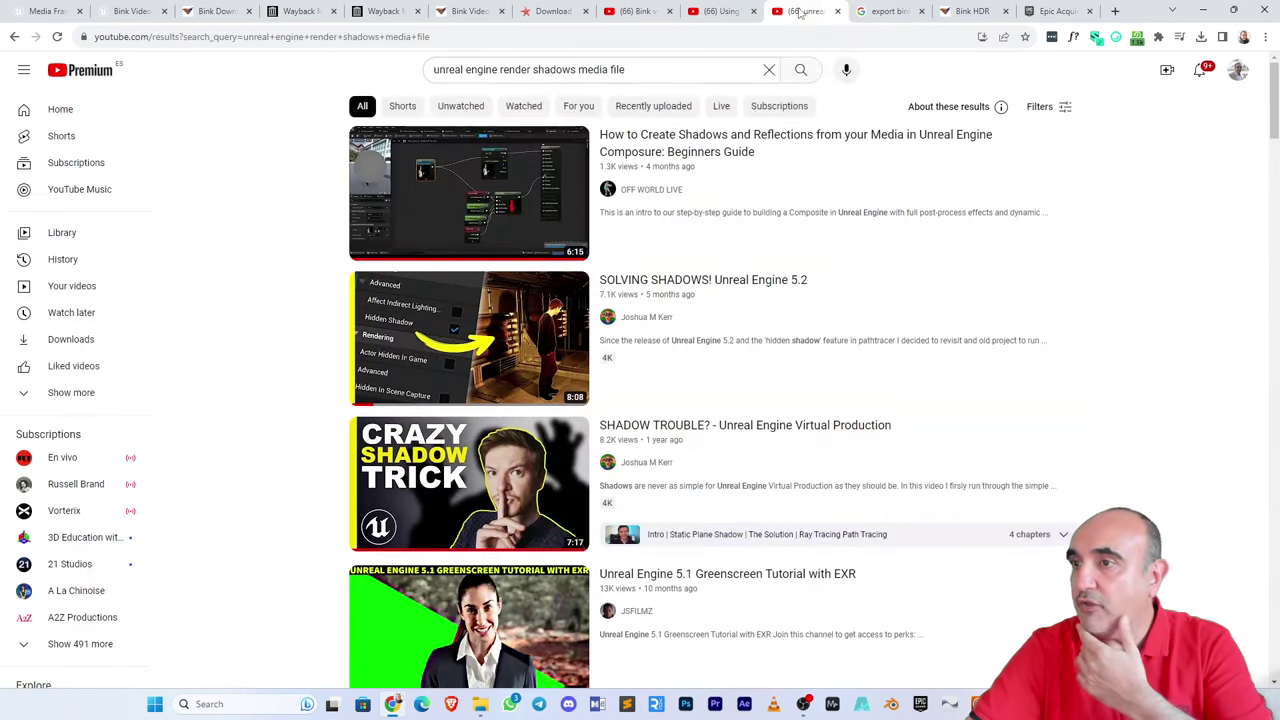
left_click(475, 297)
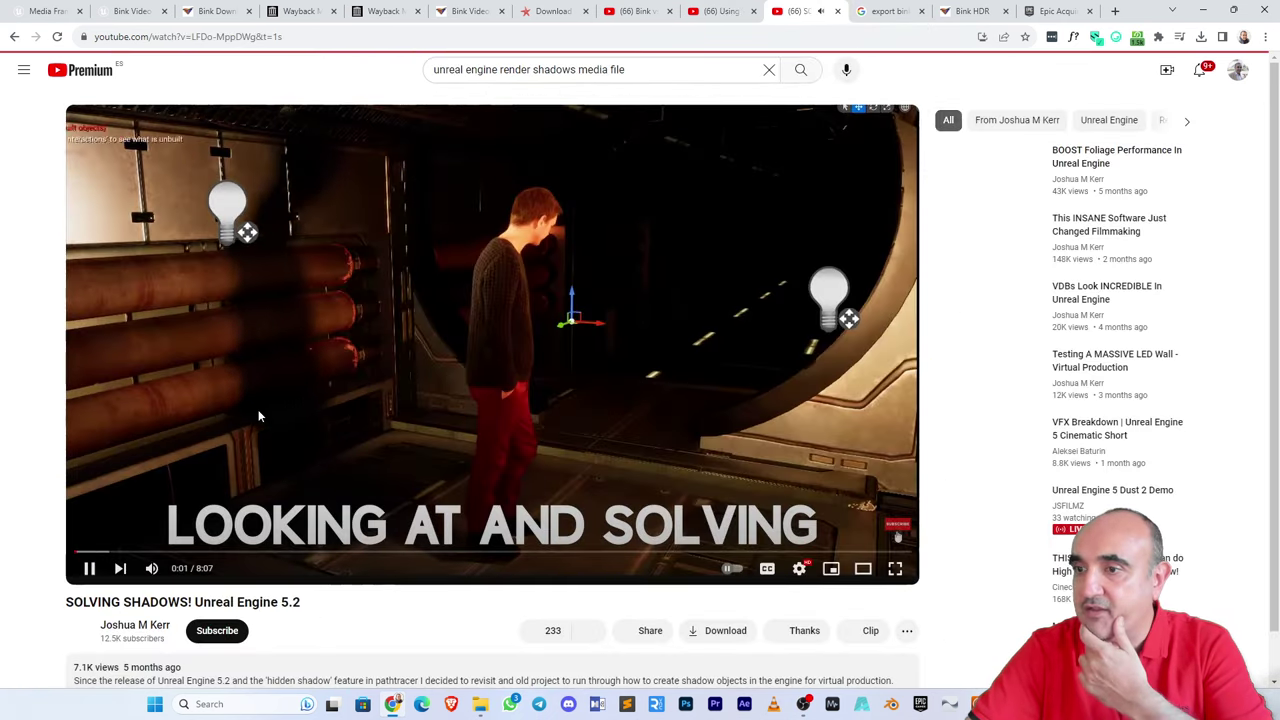
left_click(117, 552)
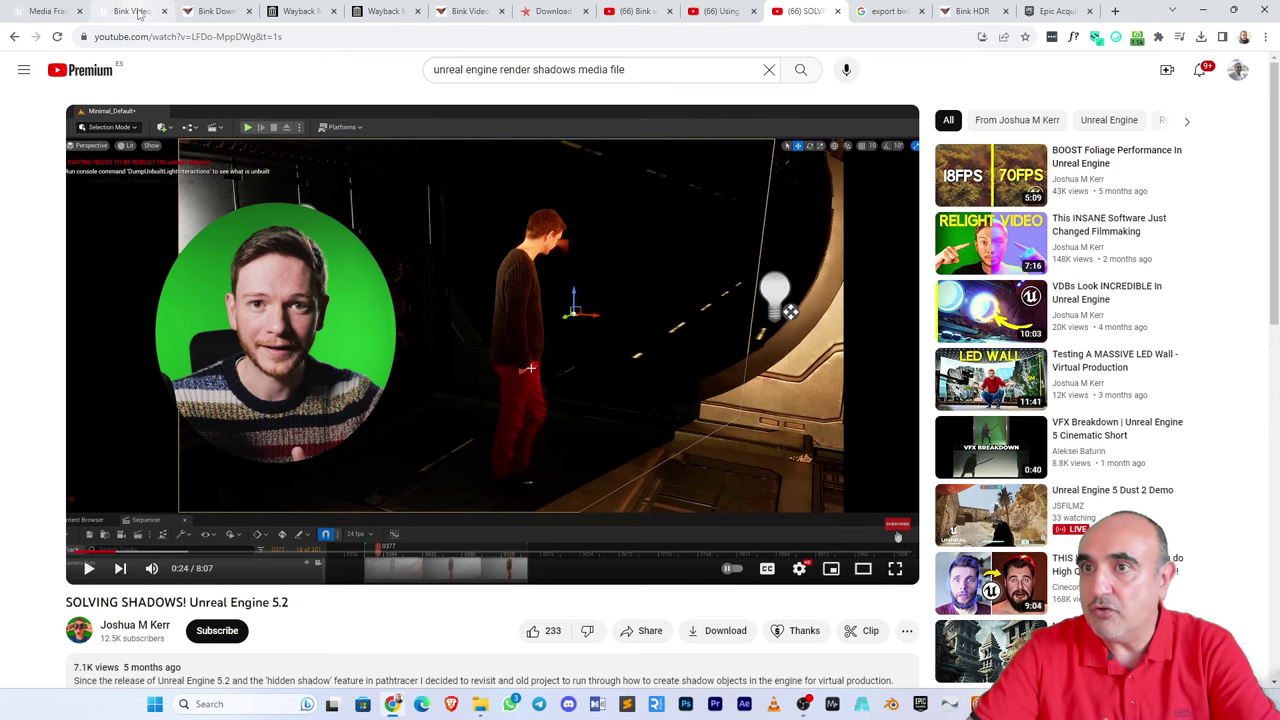
- Read the Bink Media plugin's Installation section on the Bink Video for Unreal Engine documentation page
left_click(138, 12)
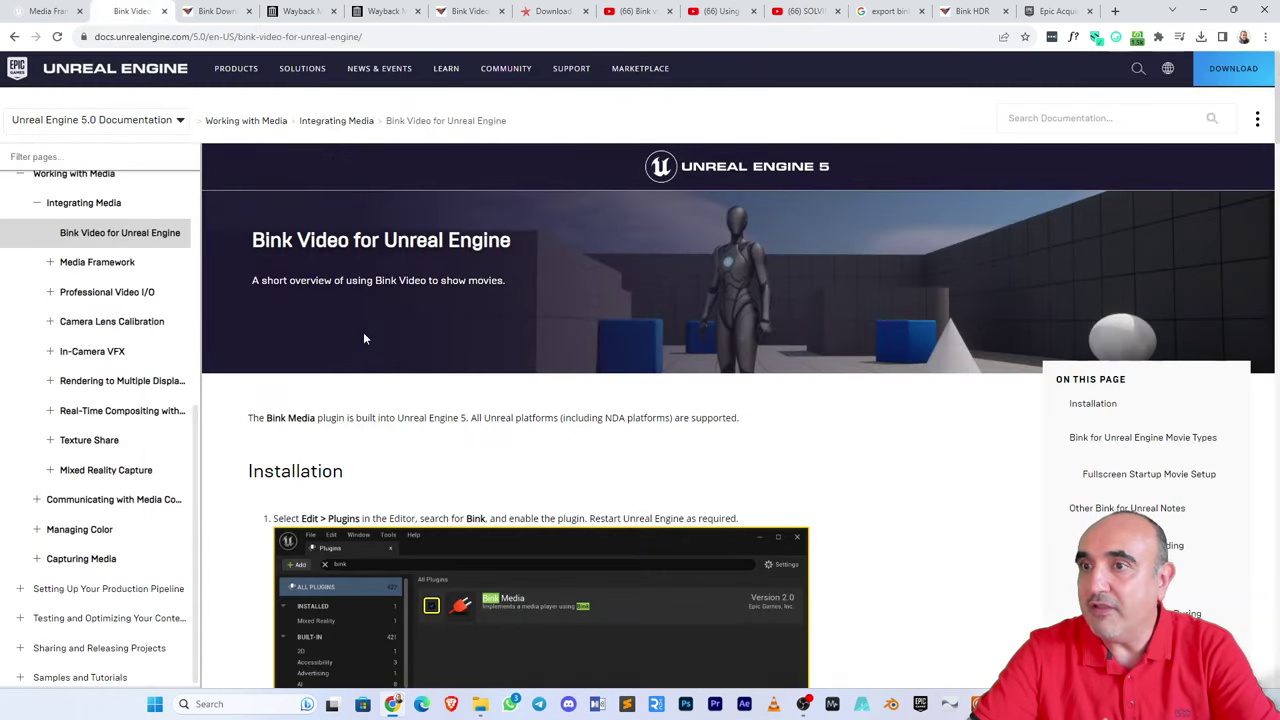
scroll(363, 340, "down", 2)
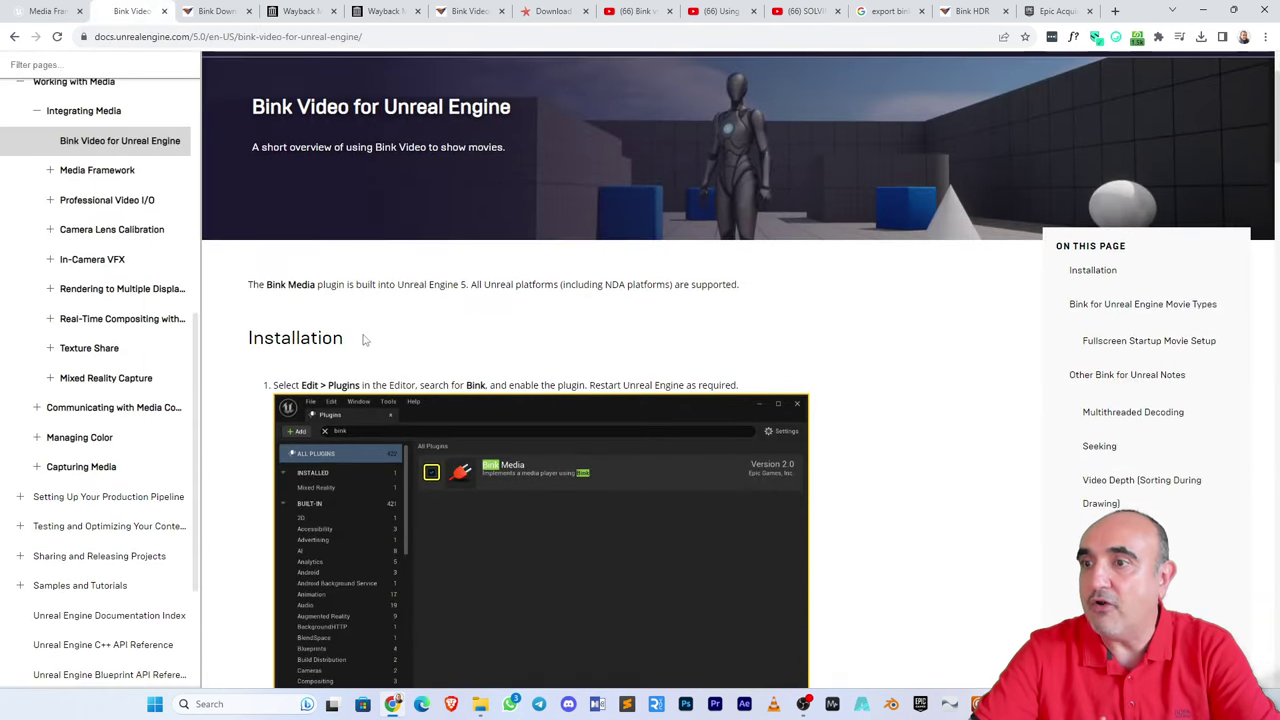
scroll(363, 340, "down", 1)
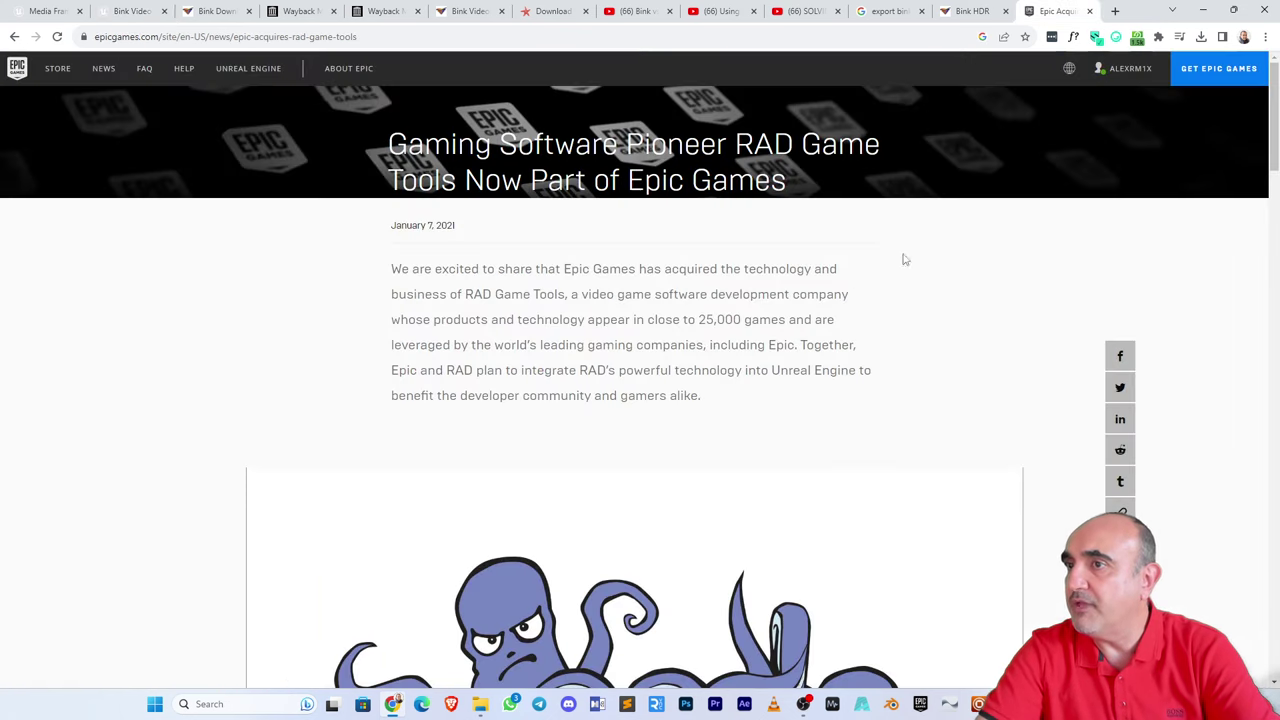
- Read the Epic Games article on acquiring RAD Game Tools, highlighting the company name and the year, down to the Bink Video logo
left_click(1058, 11)
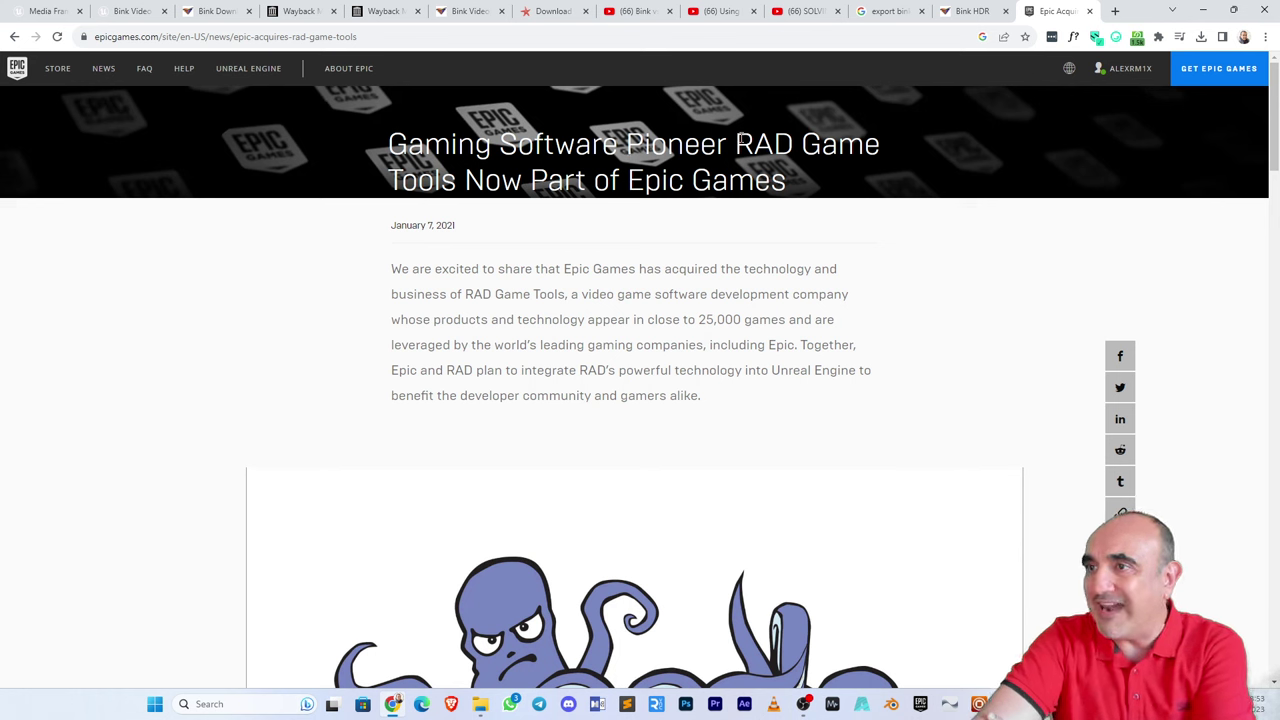
left_click_drag(740, 142, 456, 182)
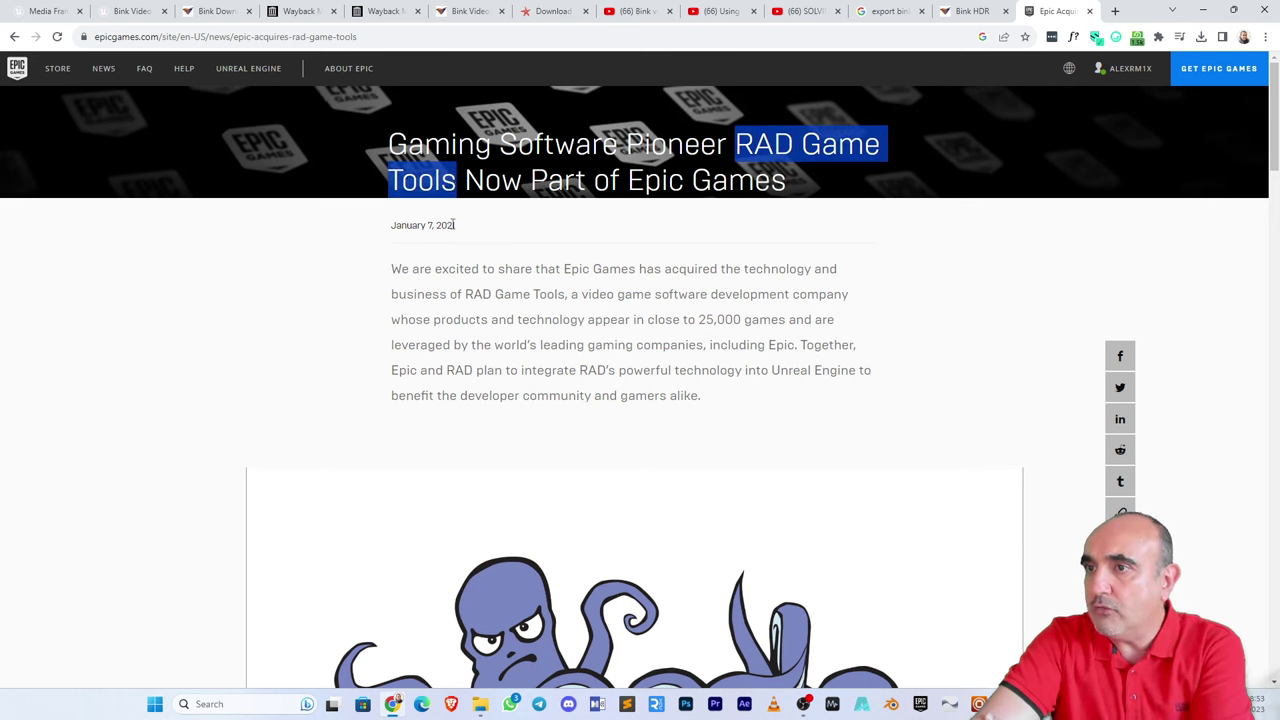
double_click(445, 225)
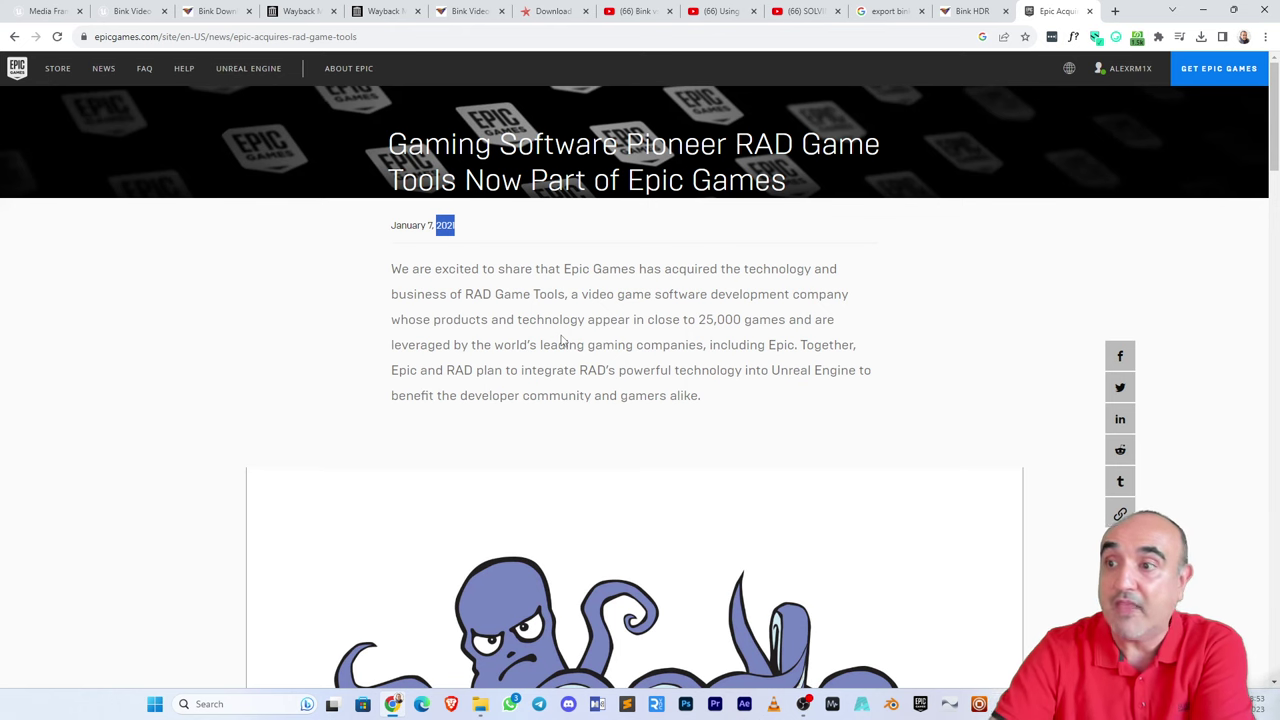
scroll(151, 426, "down", 9)
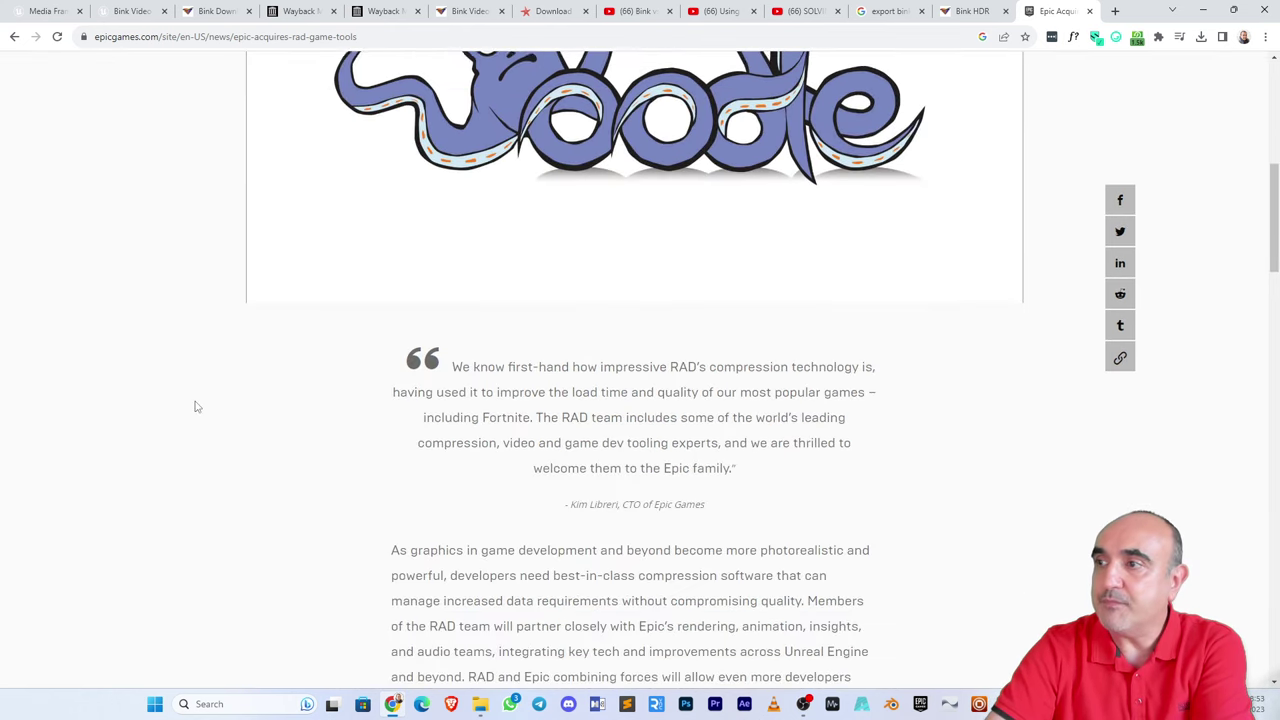
scroll(198, 412, "down", 5)
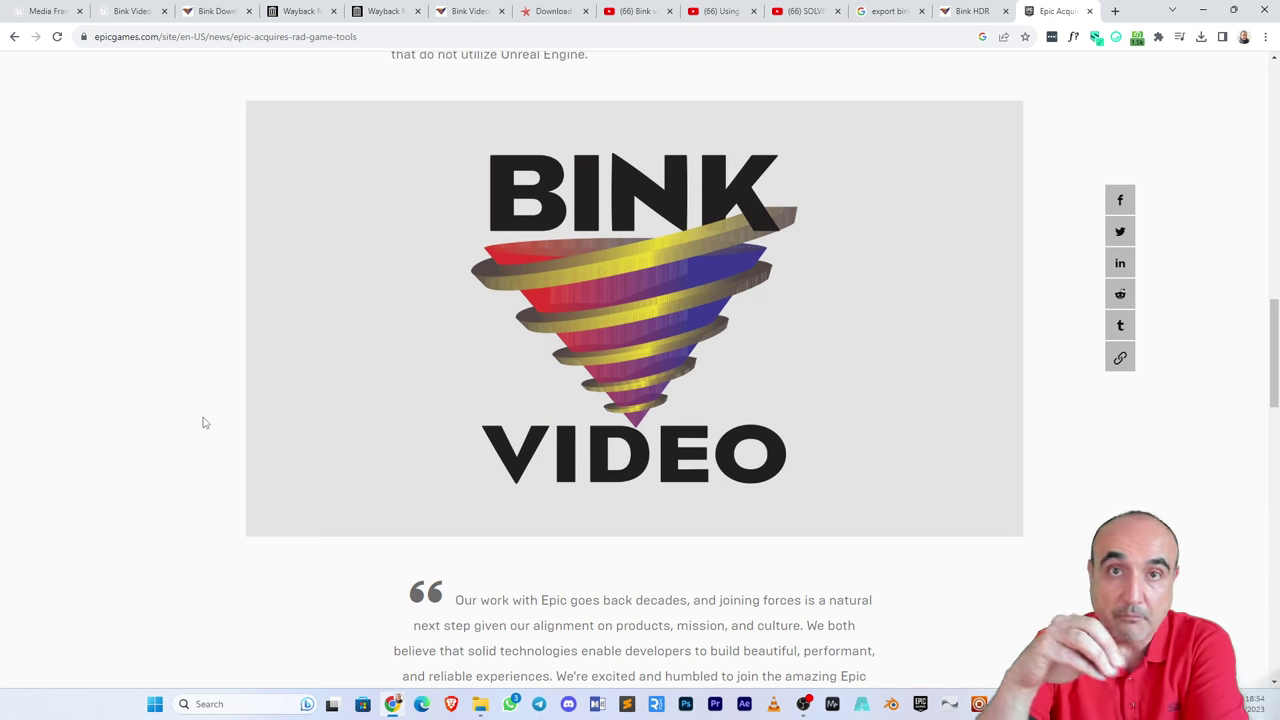
- View the RAD Game Tools Bink Downloads page, followed by the open Wayback Machine pages
left_click(210, 11)
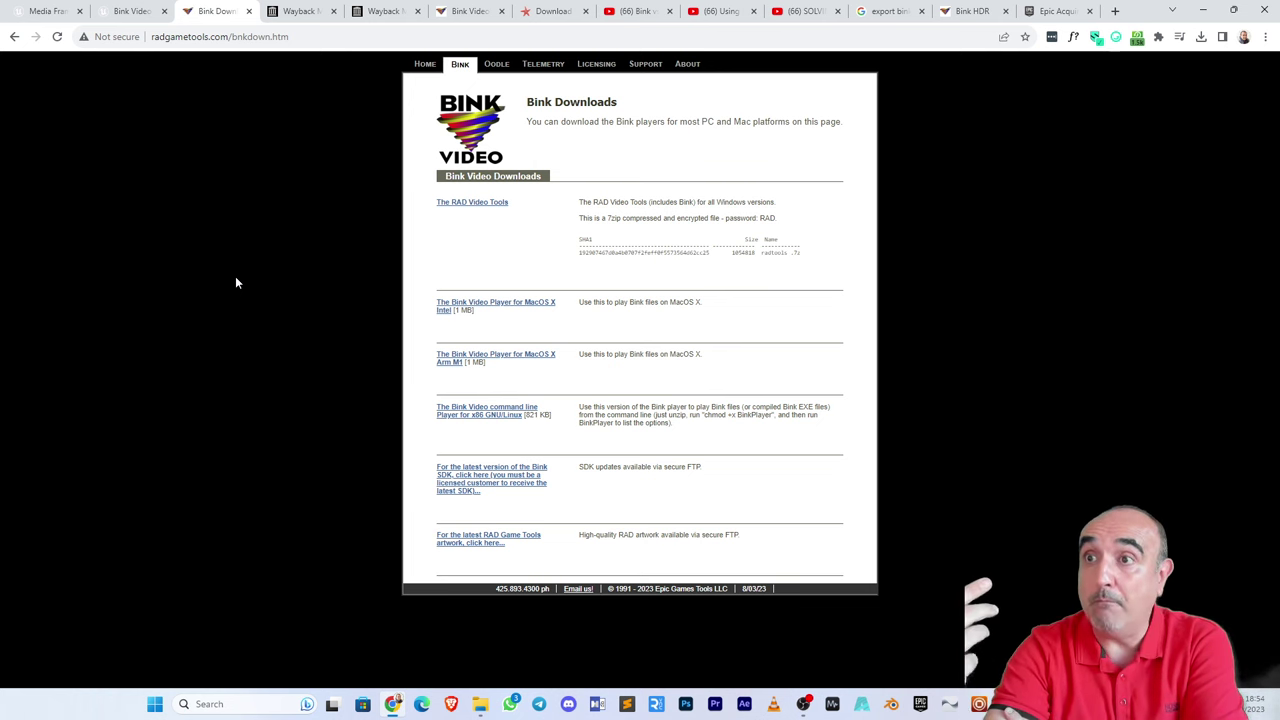
left_click(302, 11)
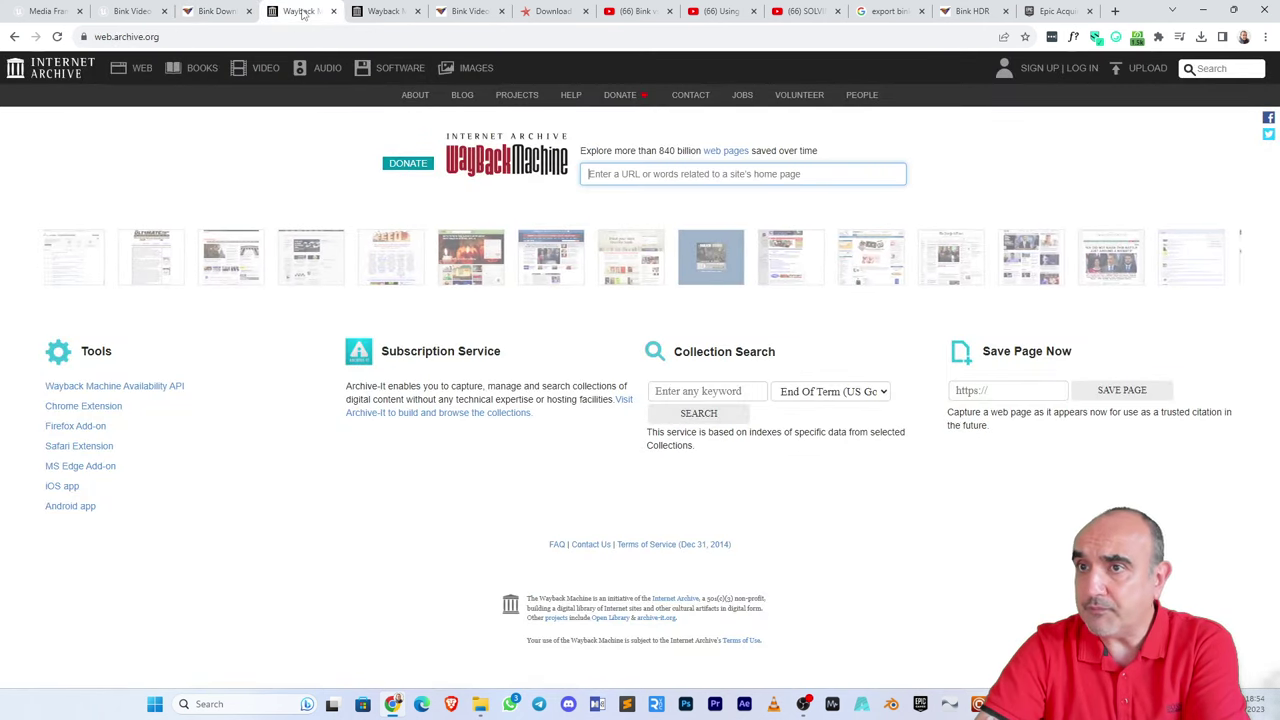
left_click(376, 10)
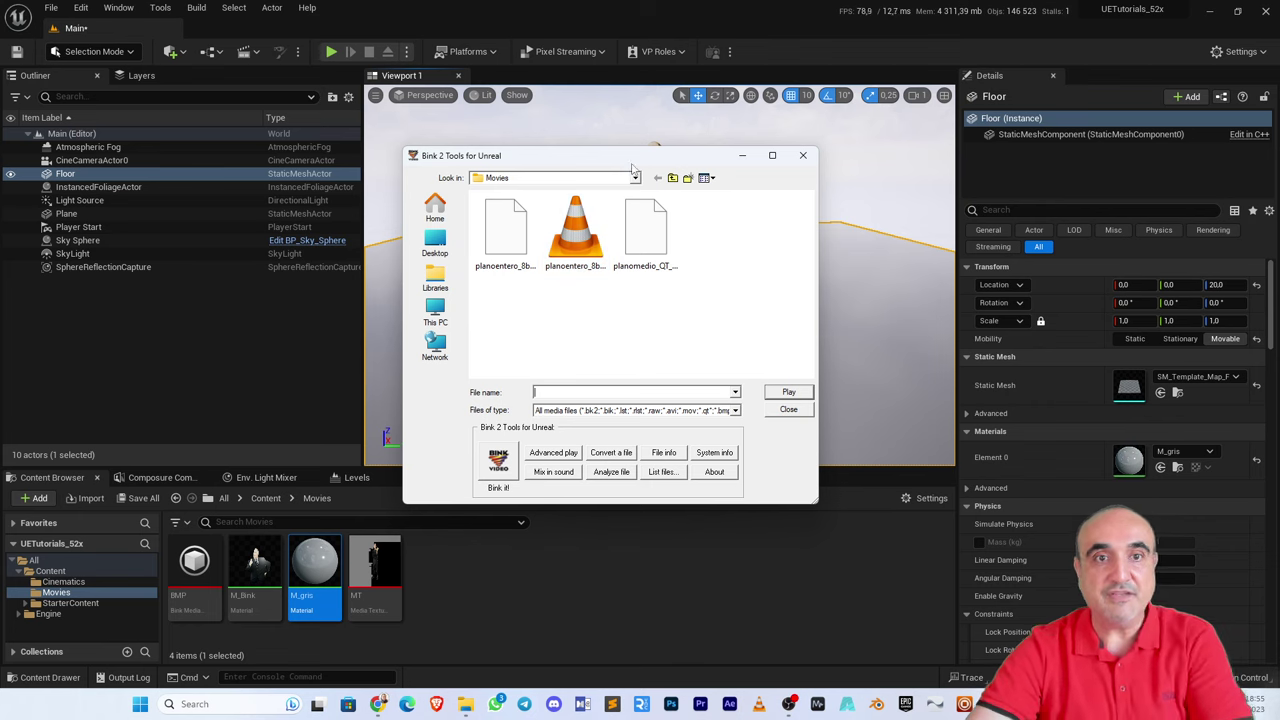
- Close the Bink 2 Tools for Unreal window and open the properties of the Bink2ForUnreal.exe shortcut
left_click_drag(631, 160, 447, 205)
key("Escape")
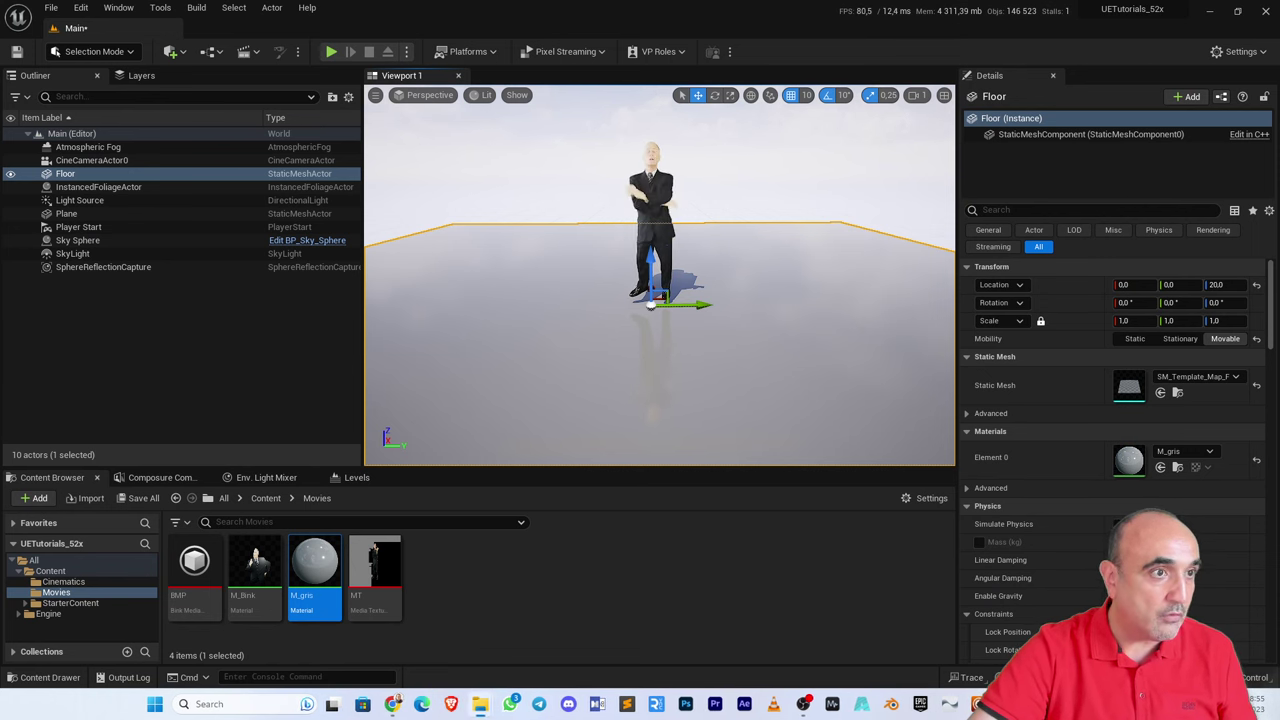
key("alt+Return")
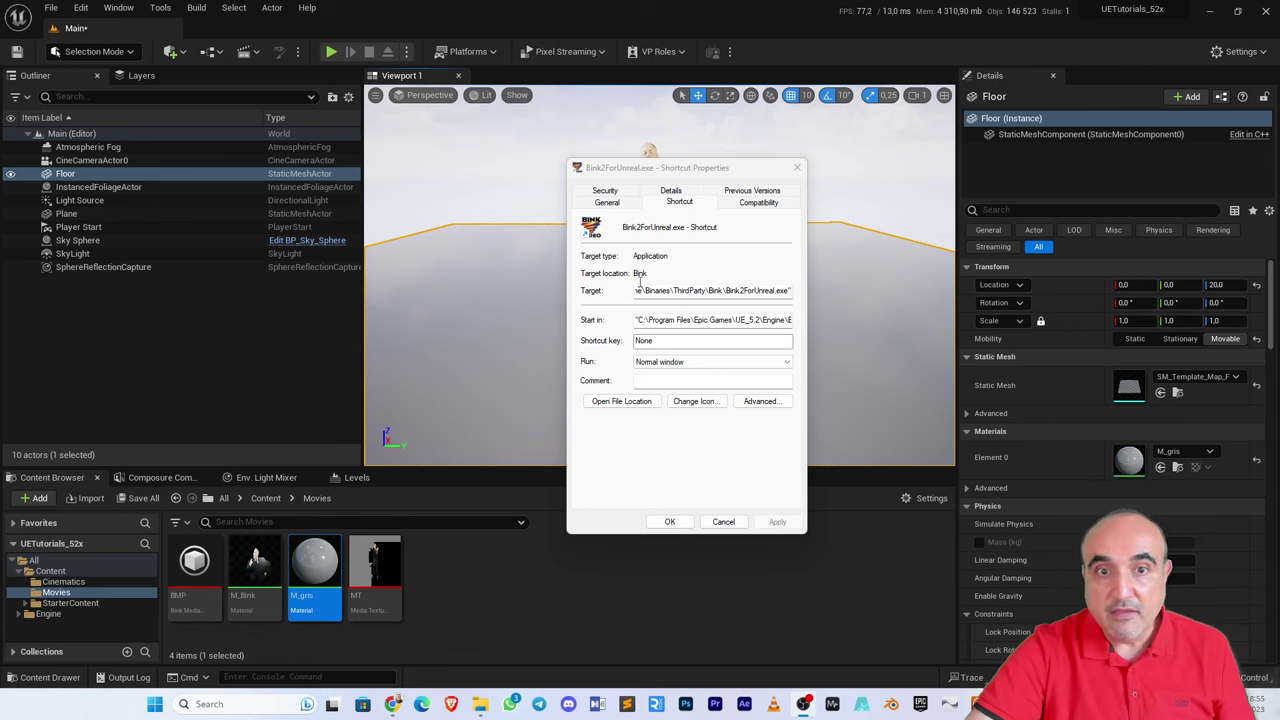
- Highlight the folders in the Bink2ForUnreal.exe shortcut's target path, from Epic Games through Engine\Binaries to ThirdParty
left_click(795, 364)
key("Home")
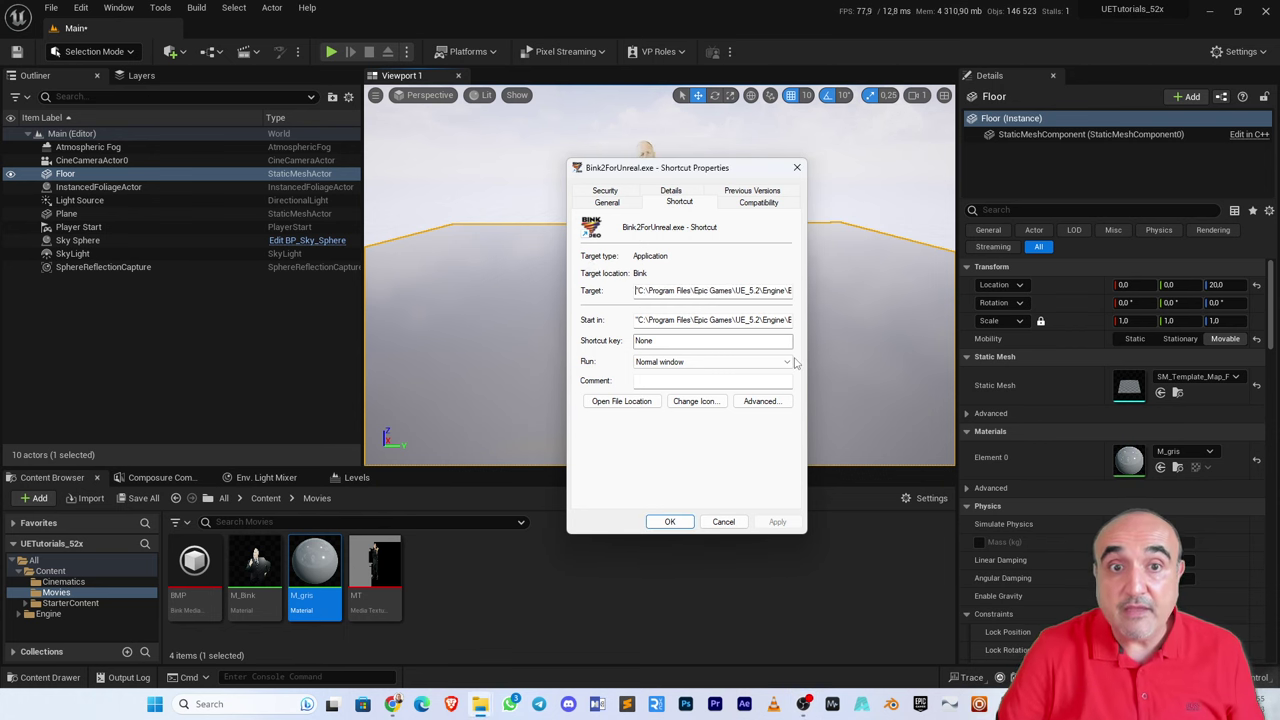
key("shift+End")
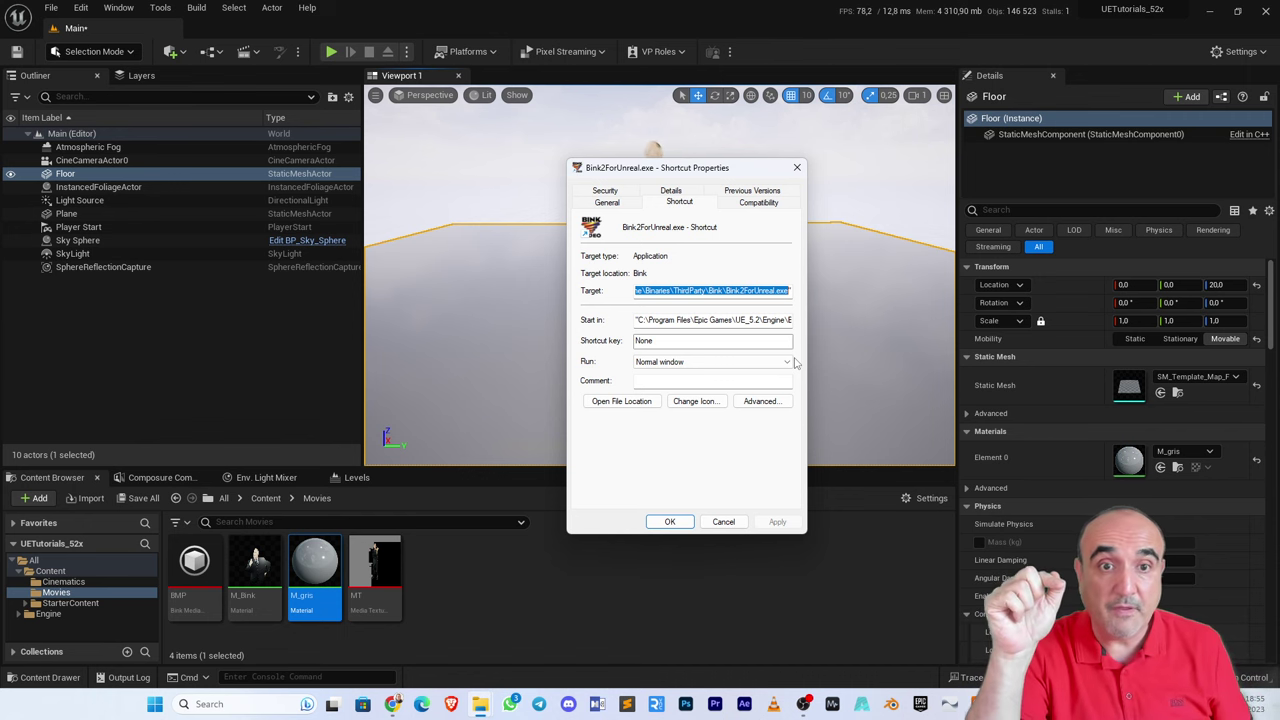
key("Left")
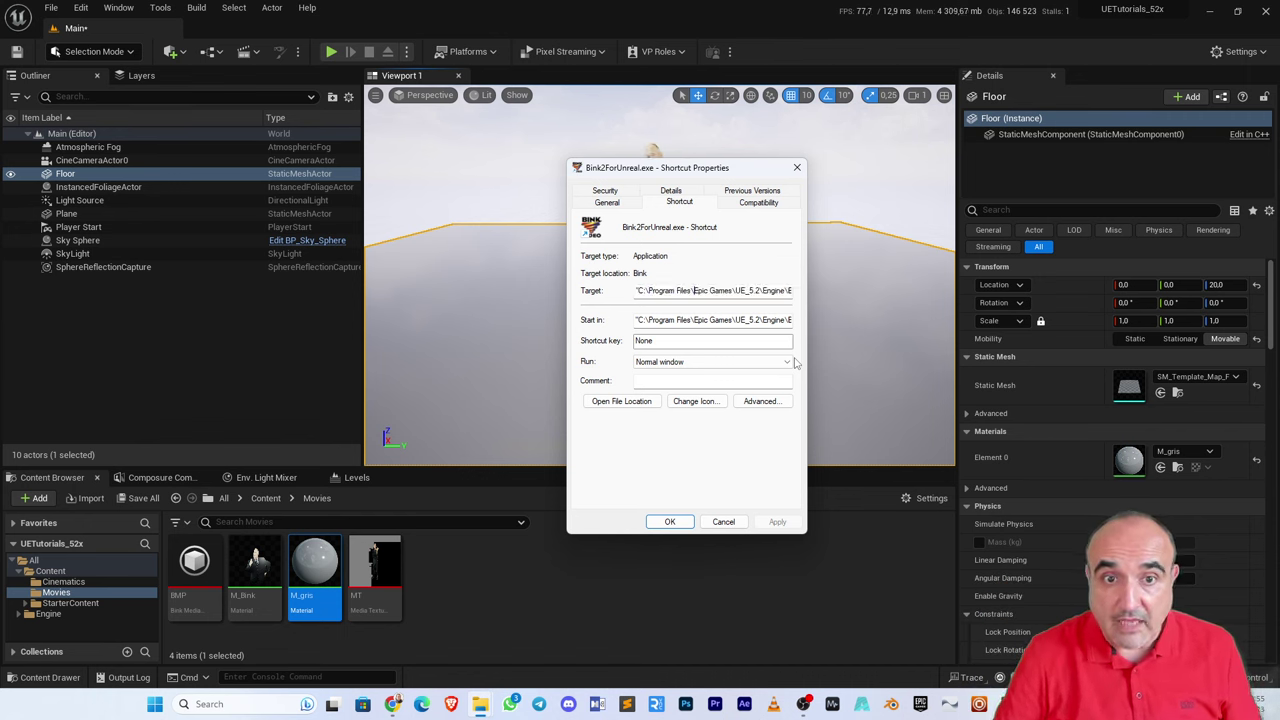
key("ctrl+shift+Right")
key("ctrl+shift+Right")
key("ctrl+shift+Right")
key("ctrl+shift+Right")
key("ctrl+shift+Right")
key("ctrl+shift+Right")
key("ctrl+shift+Right")
key("ctrl+shift+Right")
key("ctrl+shift+Right")
key("ctrl+shift+Right")
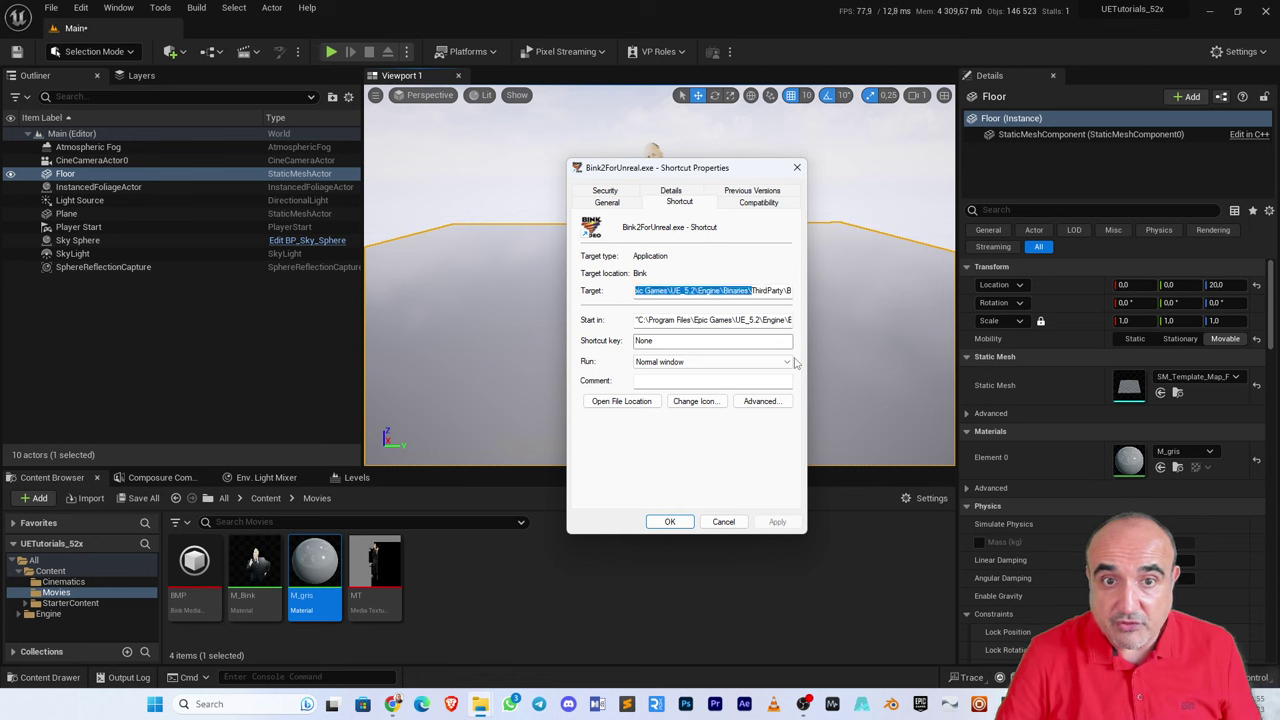
key("ctrl+shift+Left")
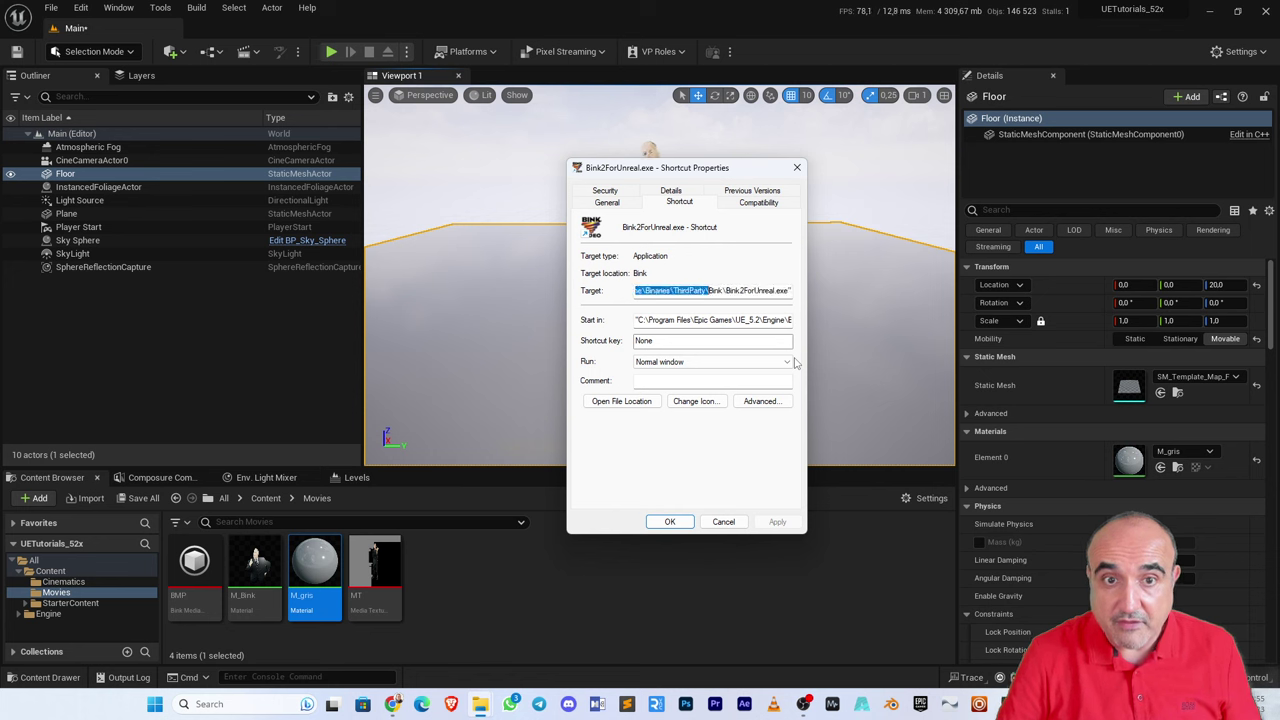
- Highlight the Bink folder and the Bink2ForUnreal name in the target path, and close the shortcut properties and the Bink 2 Tools window
key("Right")
key("ctrl+shift+Left")
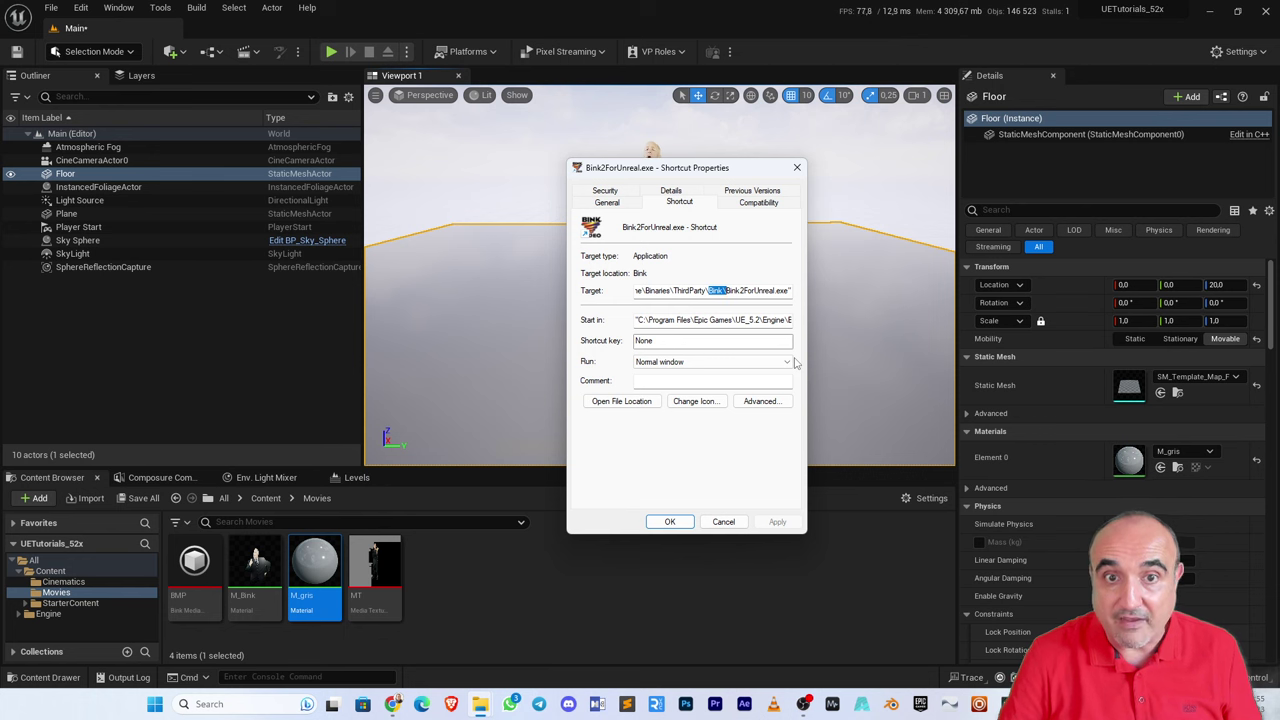
key("Right")
key("ctrl+shift+Right")
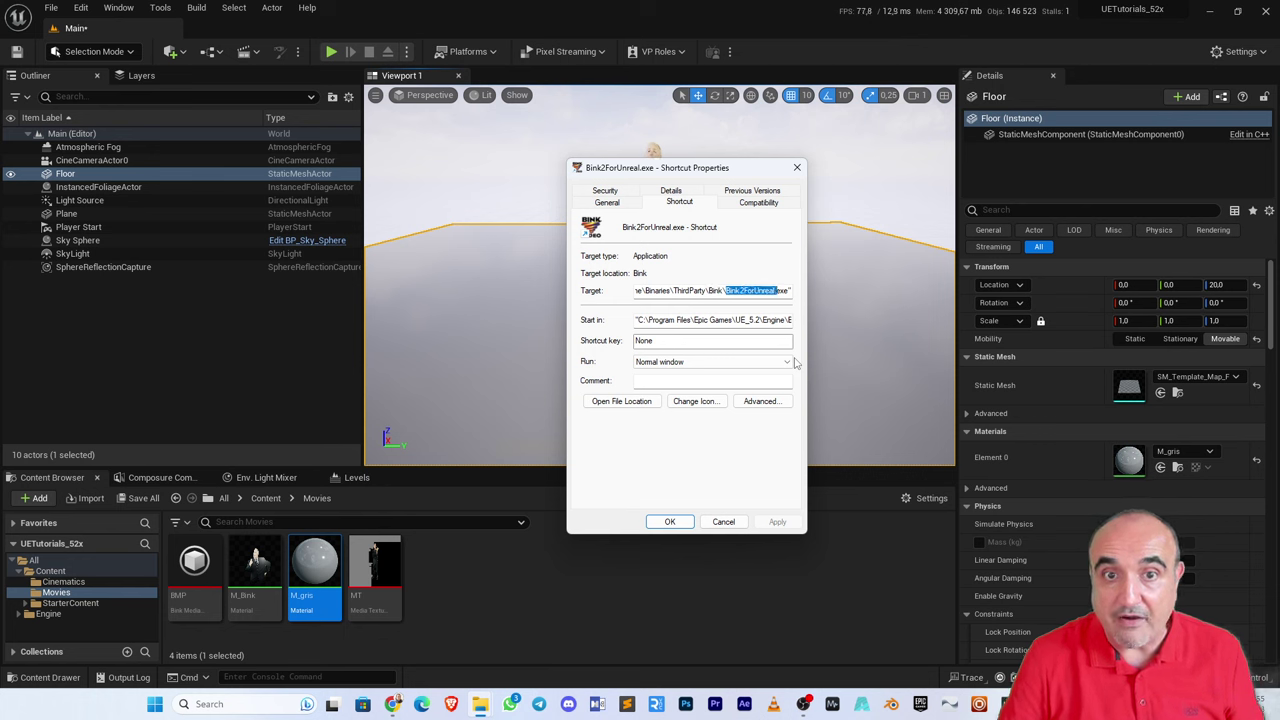
key("End")
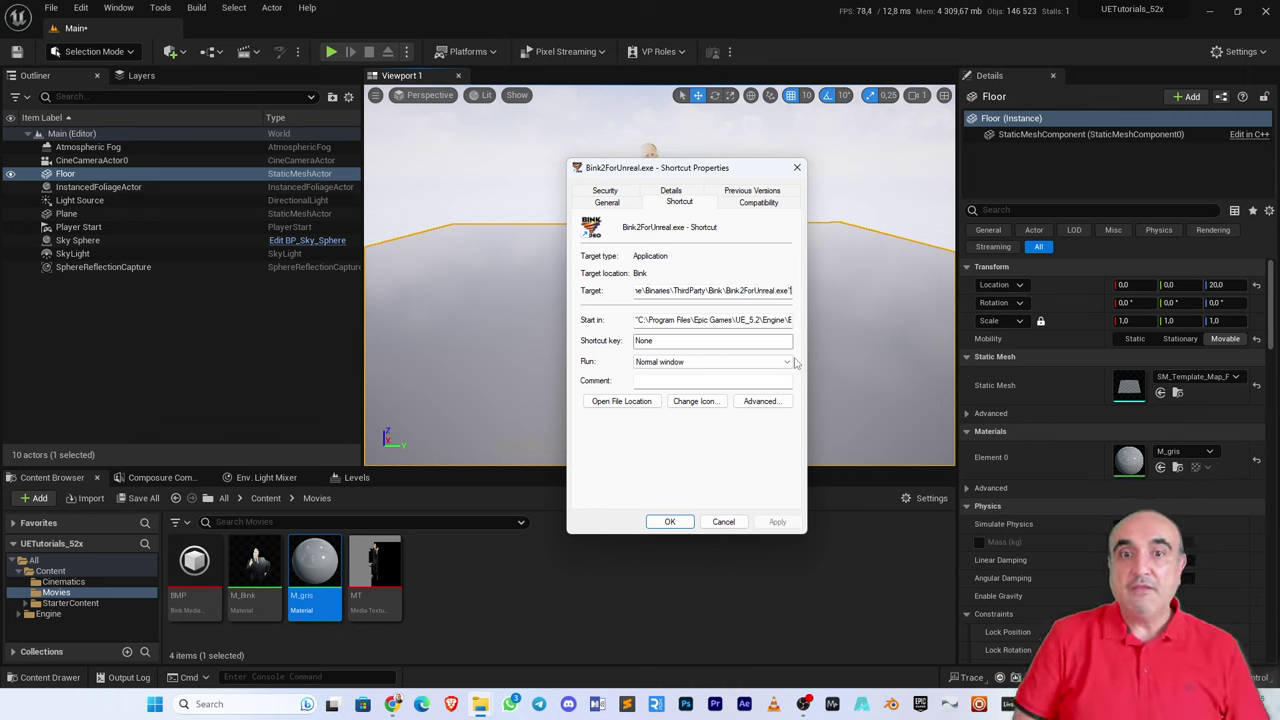
left_click(723, 521)
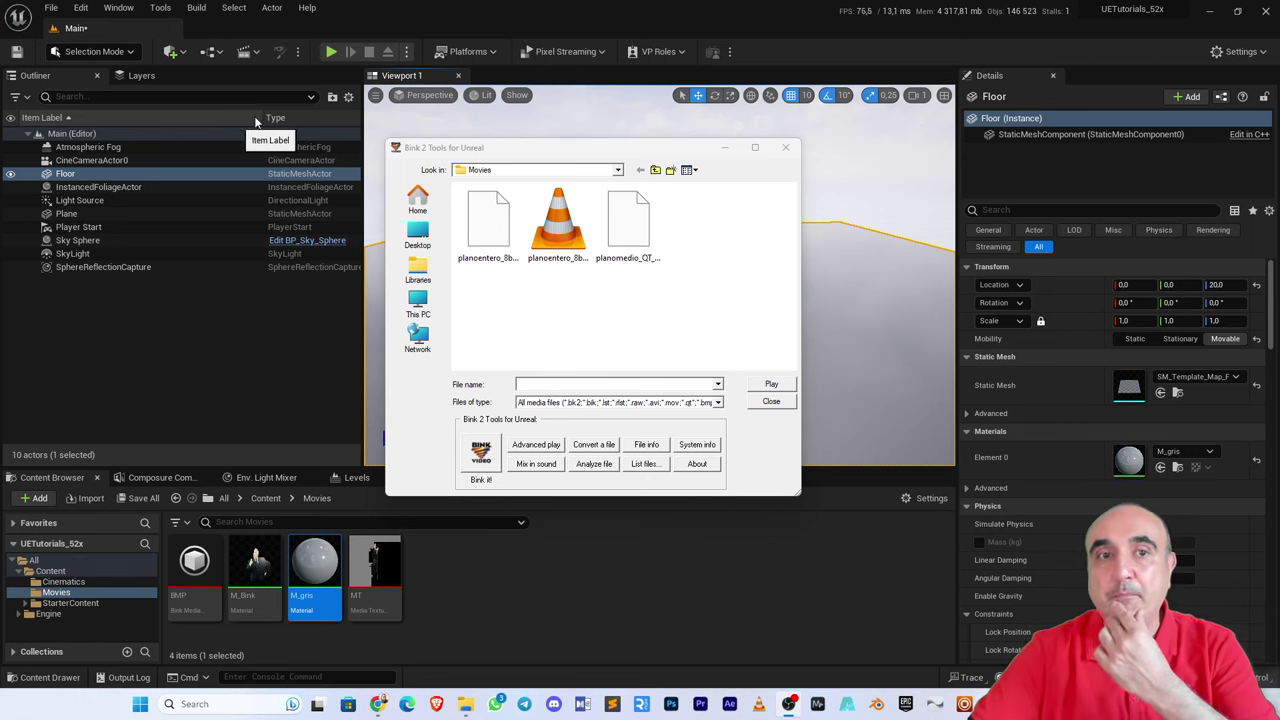
left_click(771, 404)
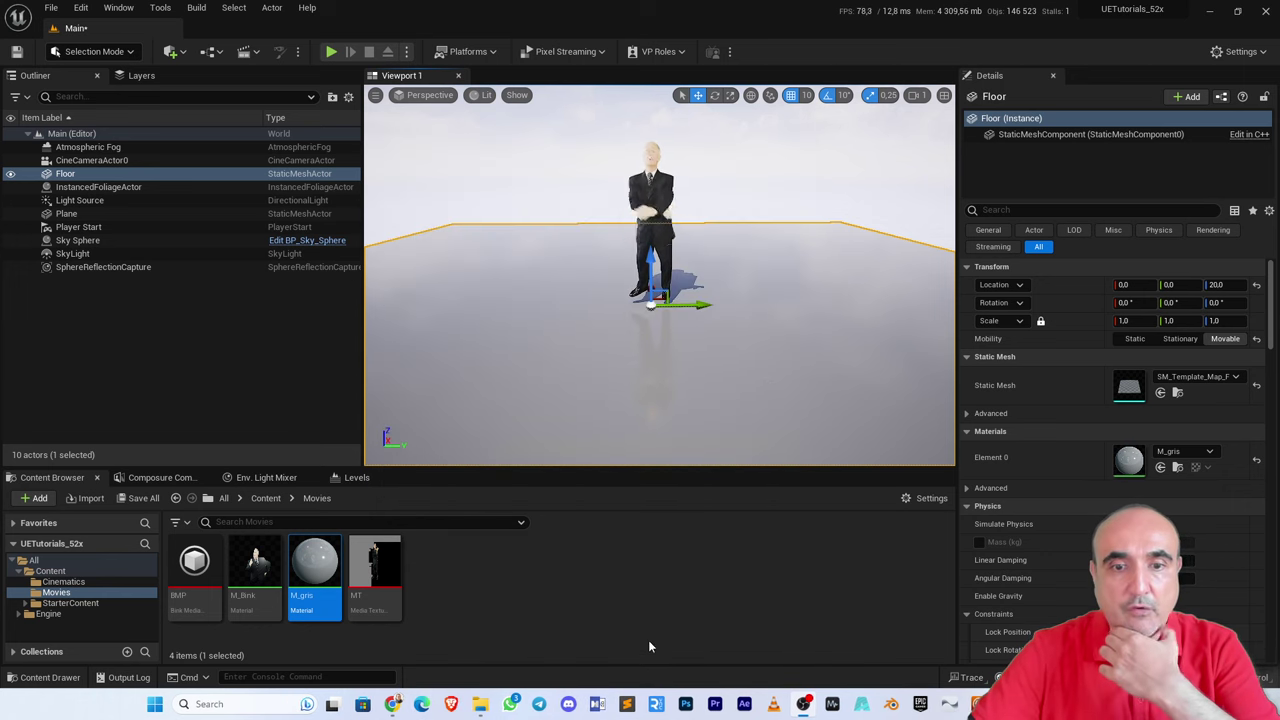
- Launch Premiere Pro and open the Envato Elements site in a new browser tab
left_click(716, 704)
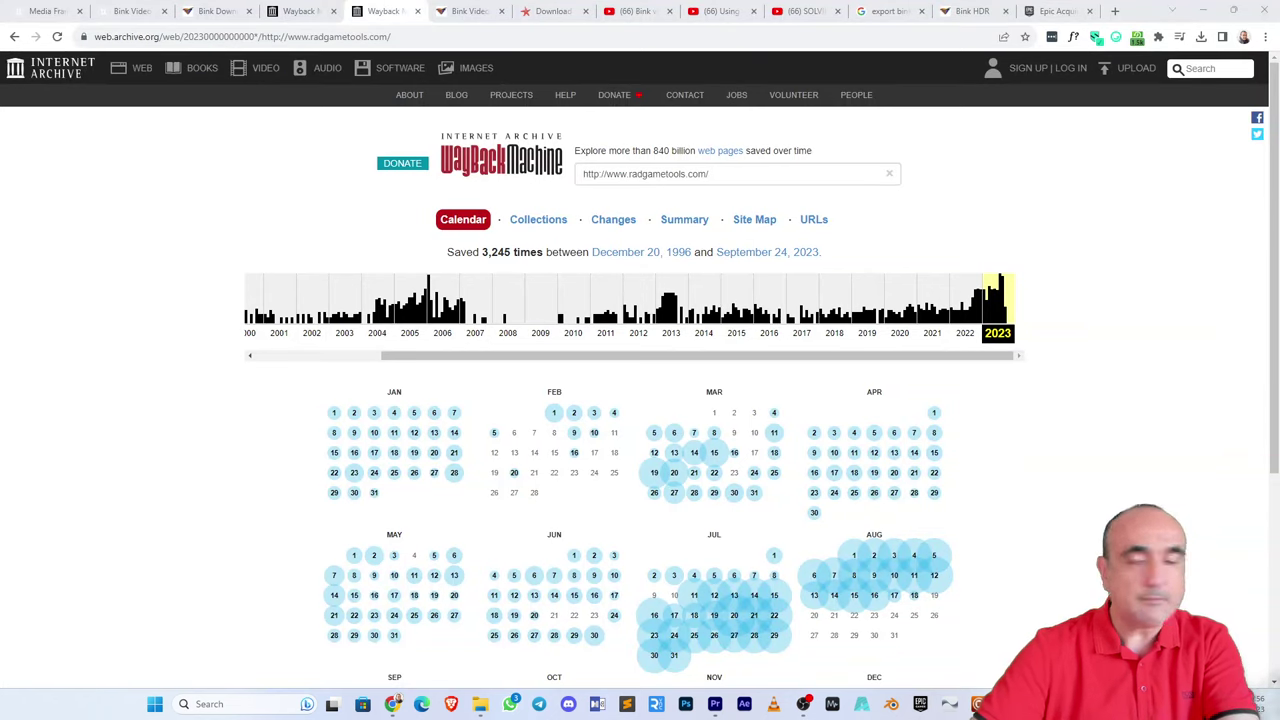
left_click(1116, 11)
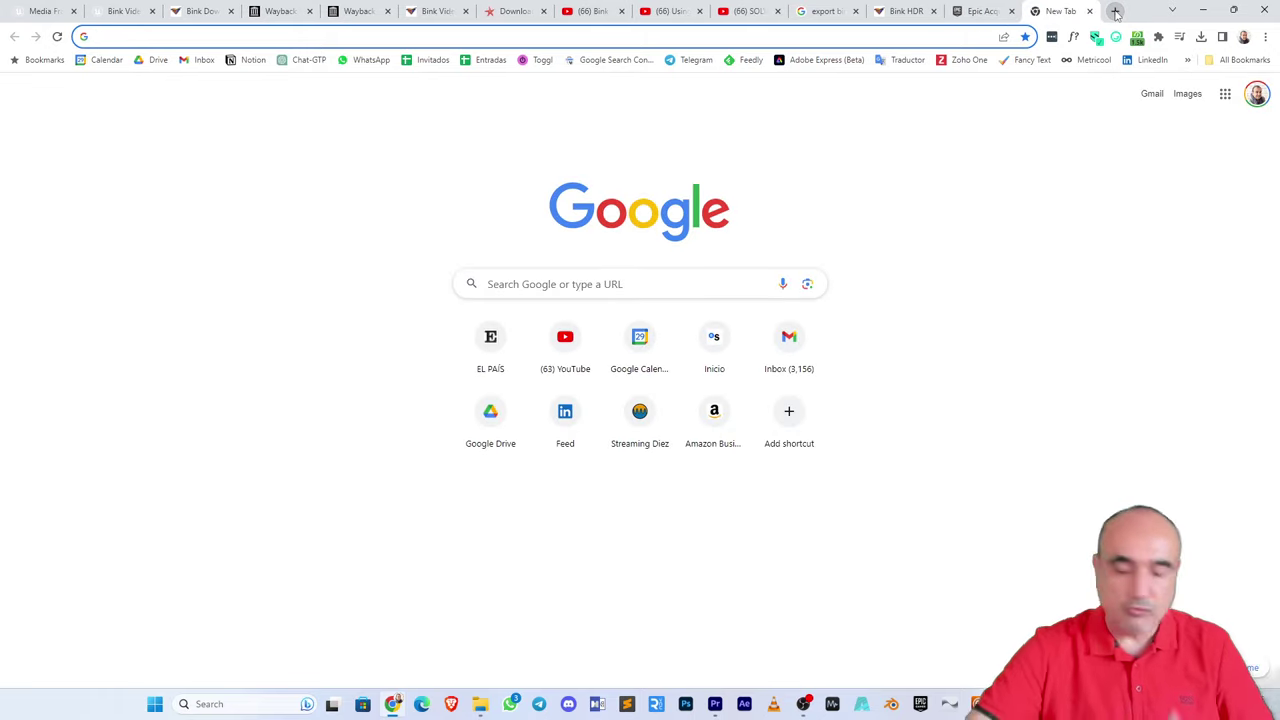
type("ele")
key("Return")
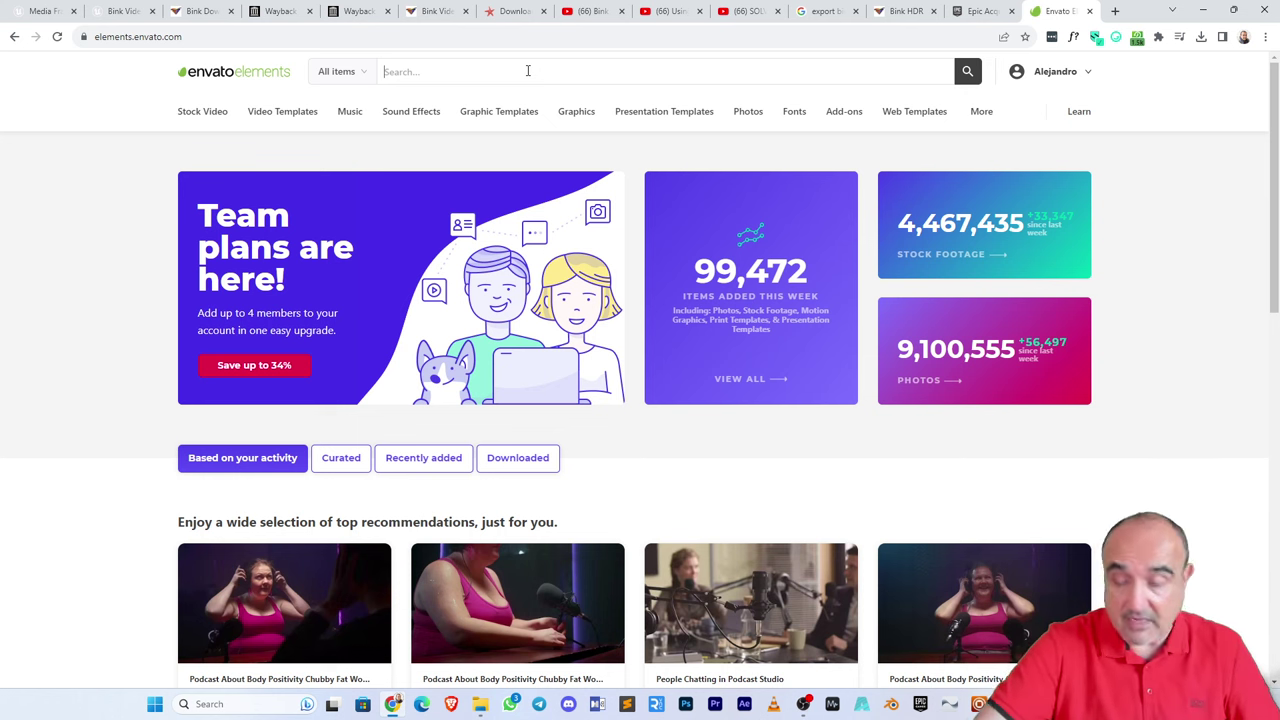
- Search Envato Elements for "chroma key business" and preview the clip of a business woman clapping on a green screen
left_click(528, 71)
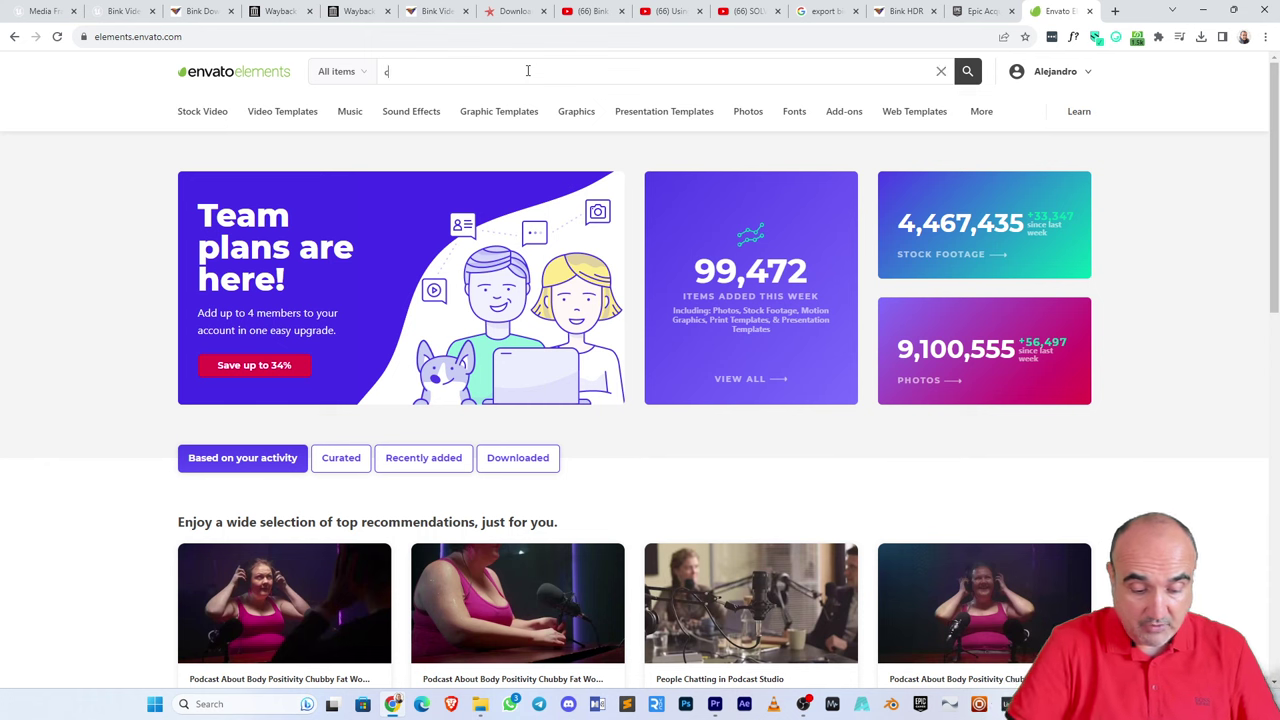
type("chroma kehy")
key("BackSpace")
key("BackSpace")
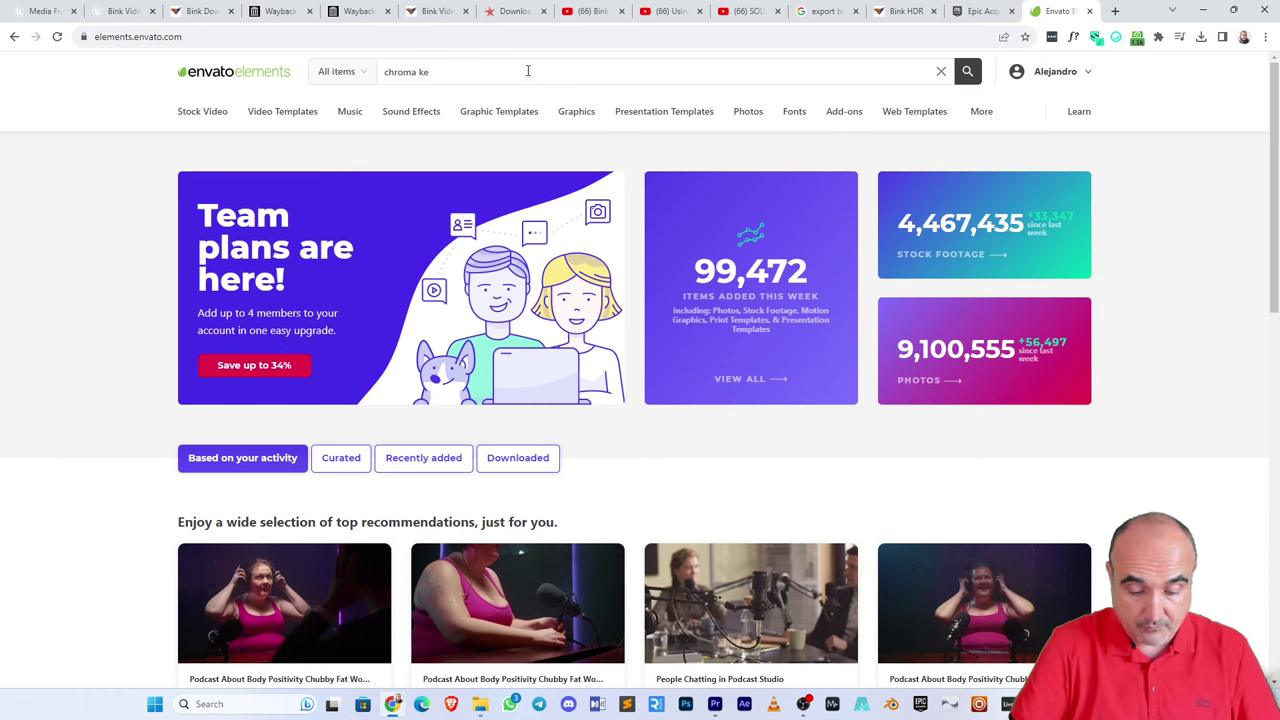
type("y")
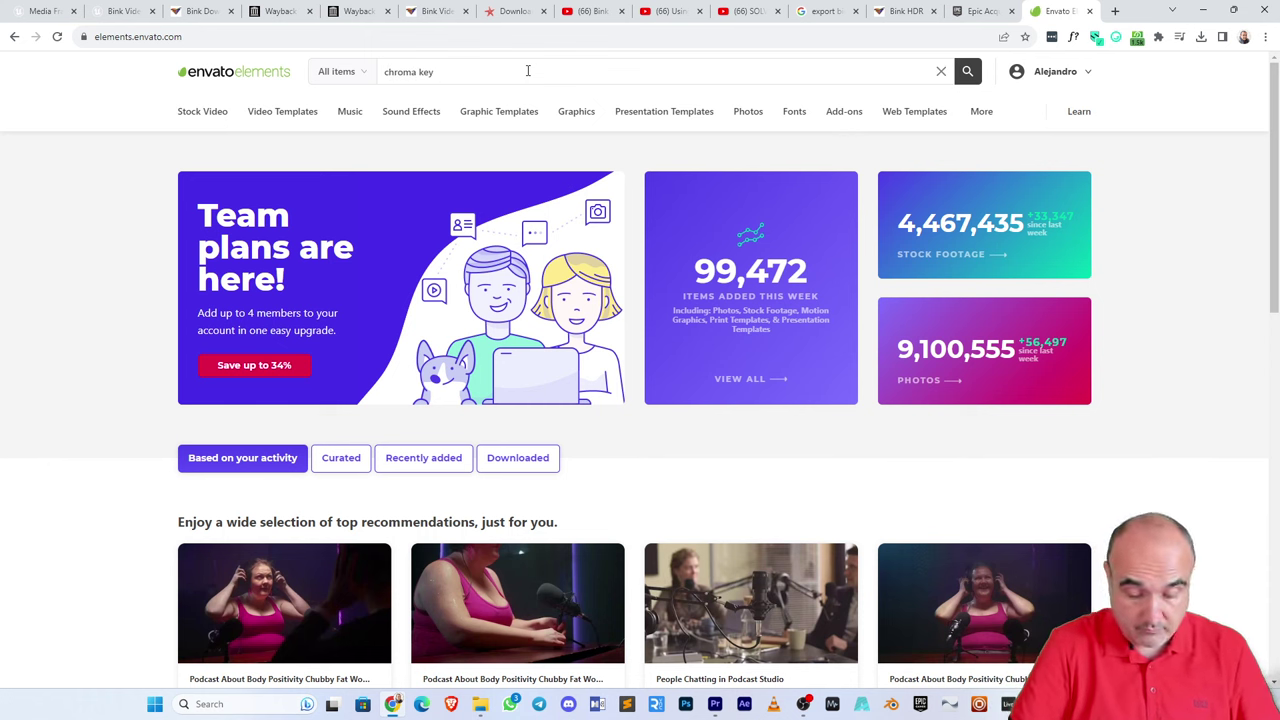
type(" busine")
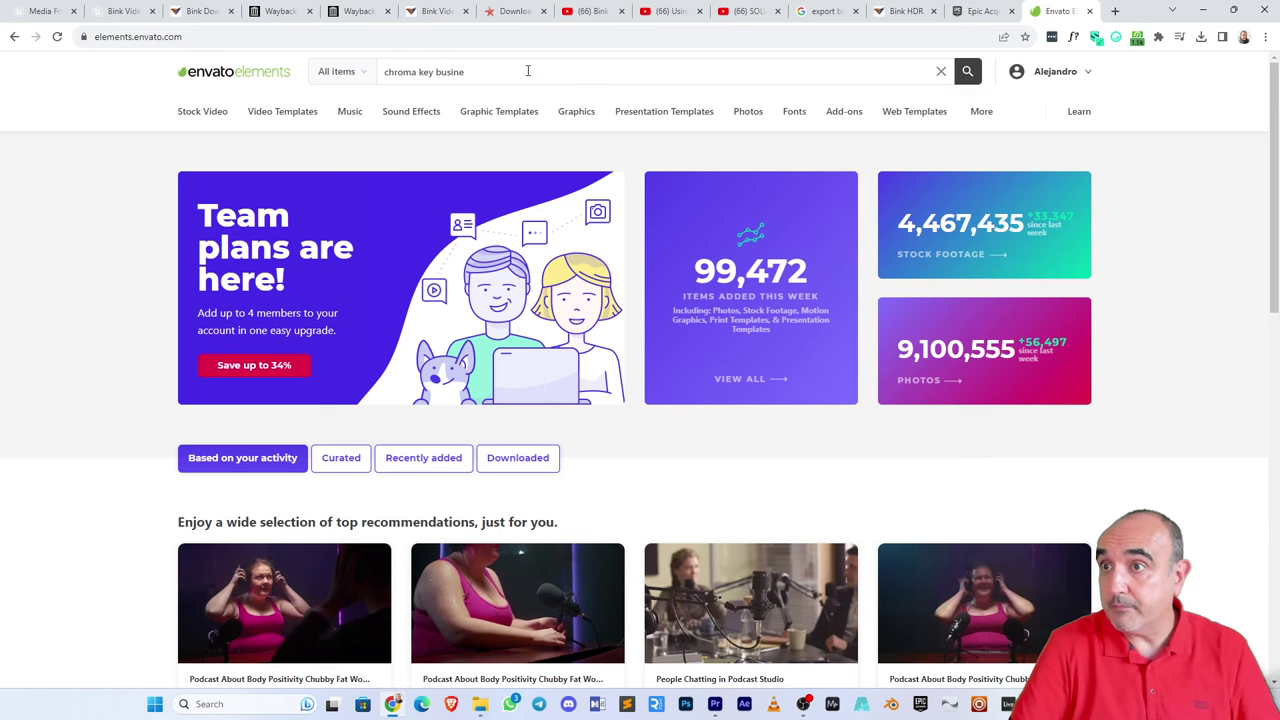
type("ss")
key("Return")
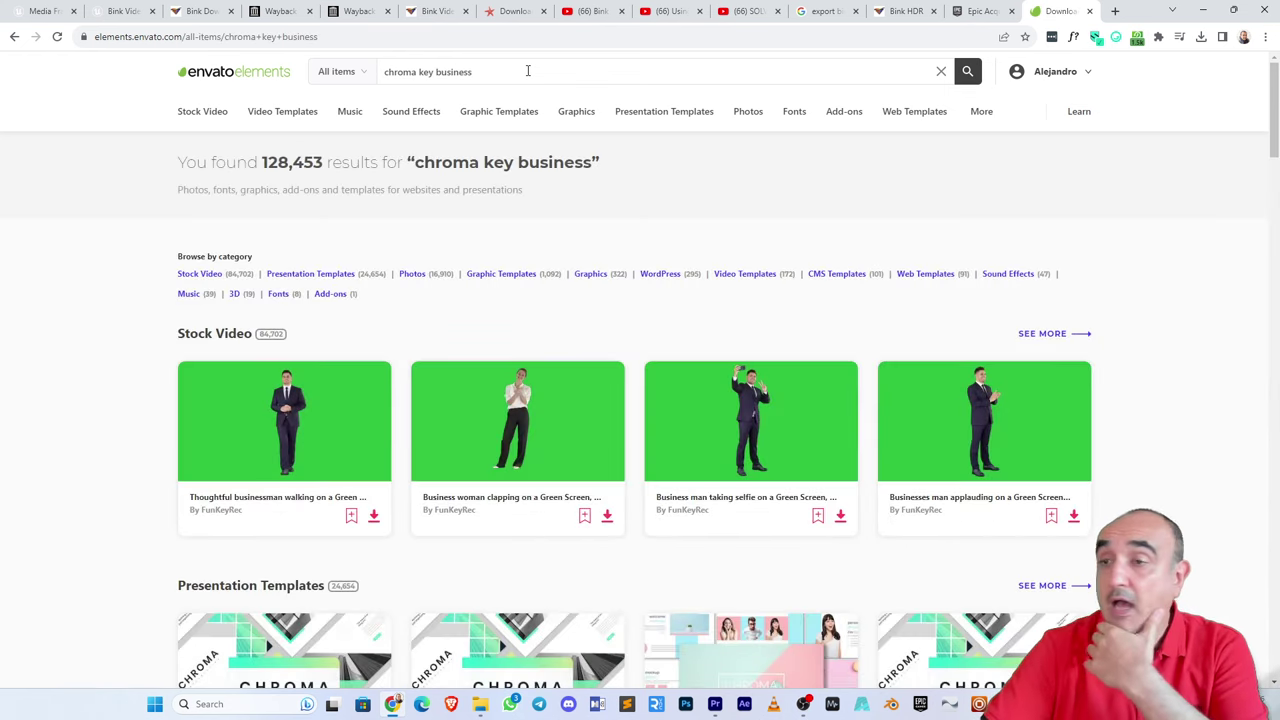
left_click(440, 418)
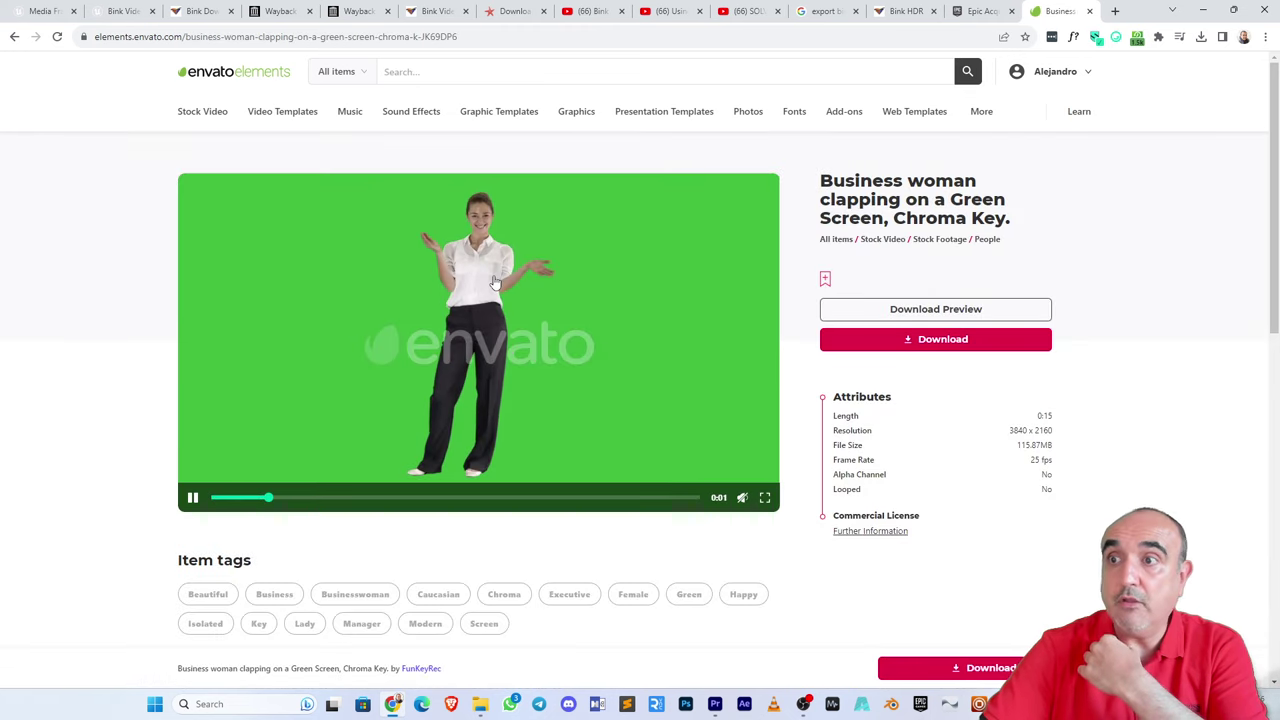
left_click(194, 499)
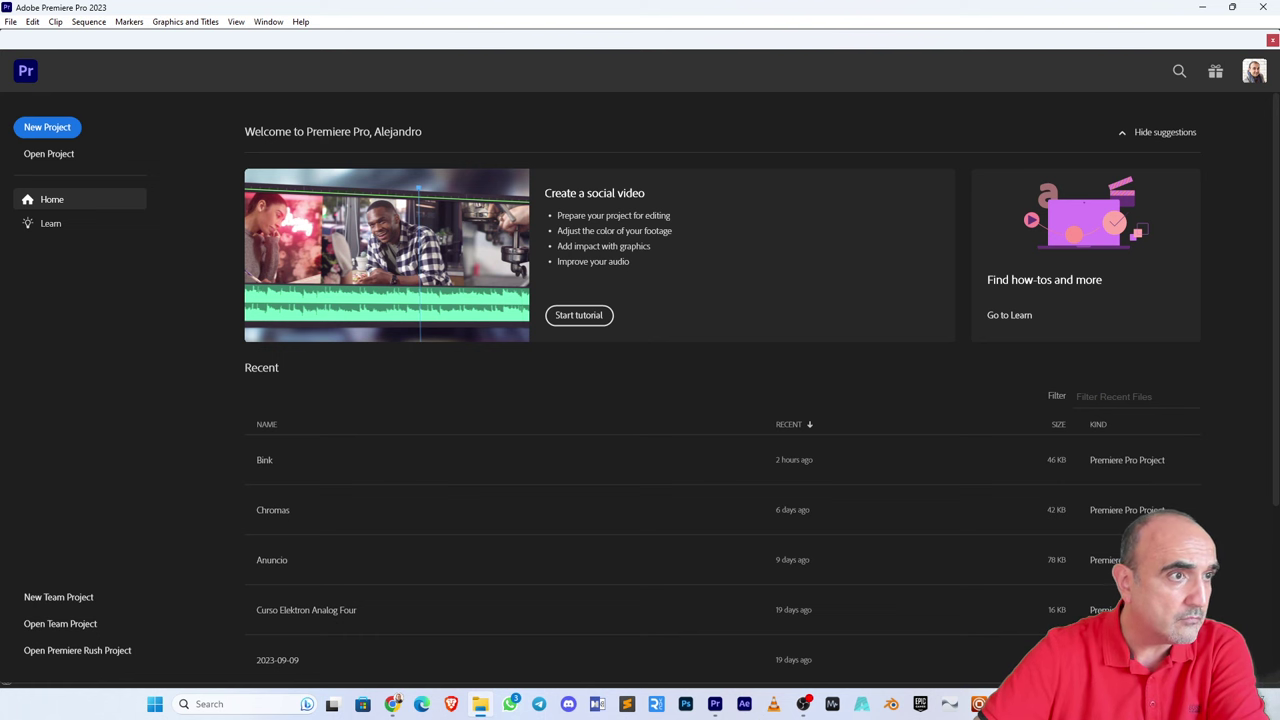
- Play planoentero.mov and planoentero_8bpc+alpha.mov from the Bink tutorial folder, and close the player and the folder window
left_click(480, 704)
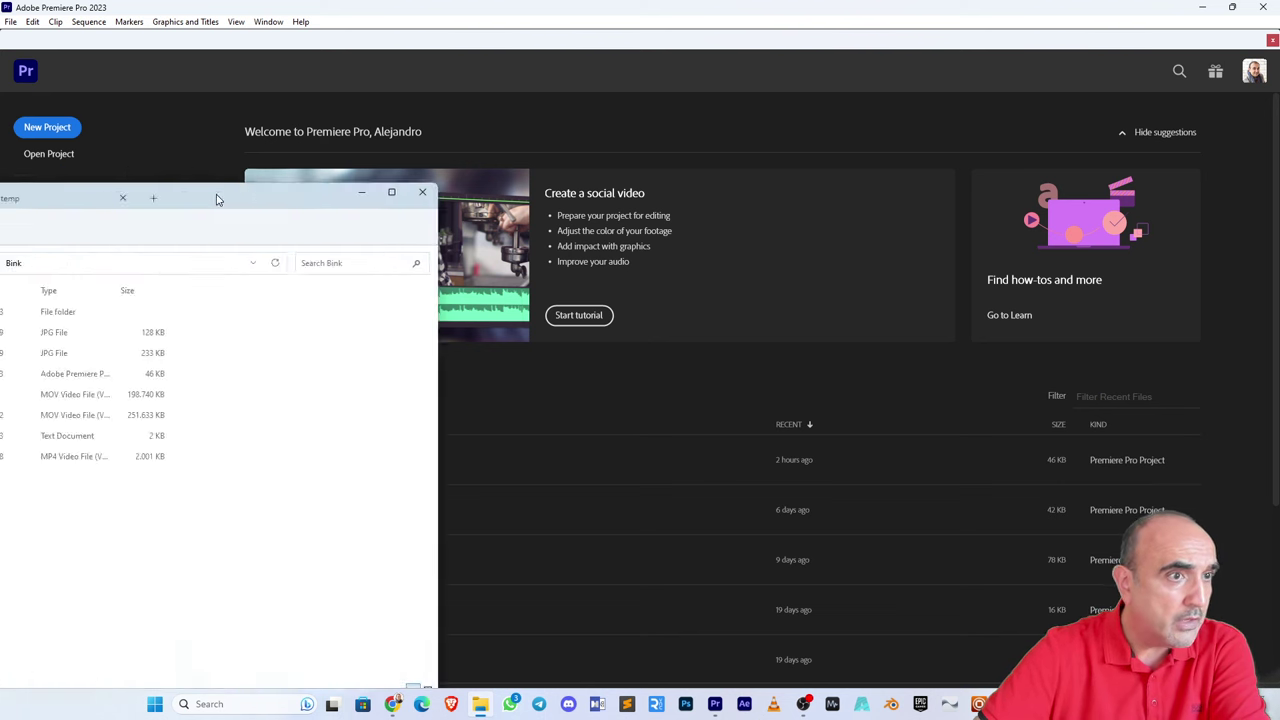
left_click_drag(543, 131, 500, 145)
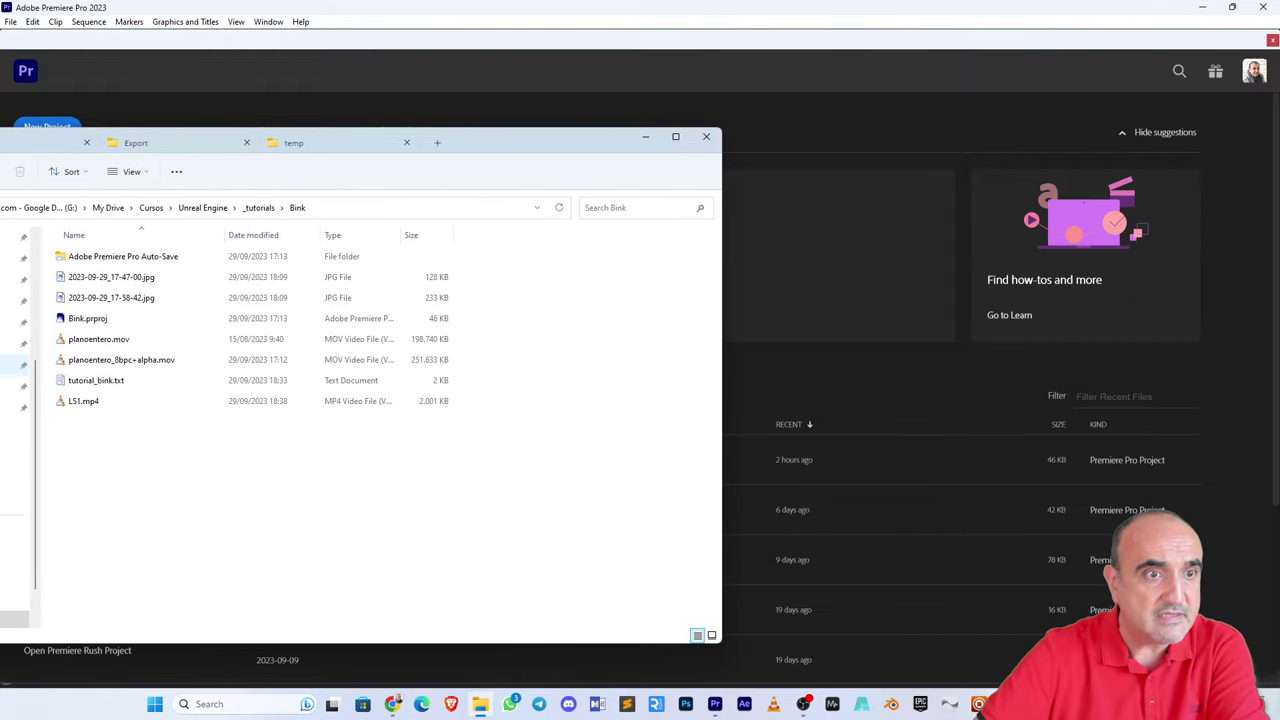
double_click(104, 339)
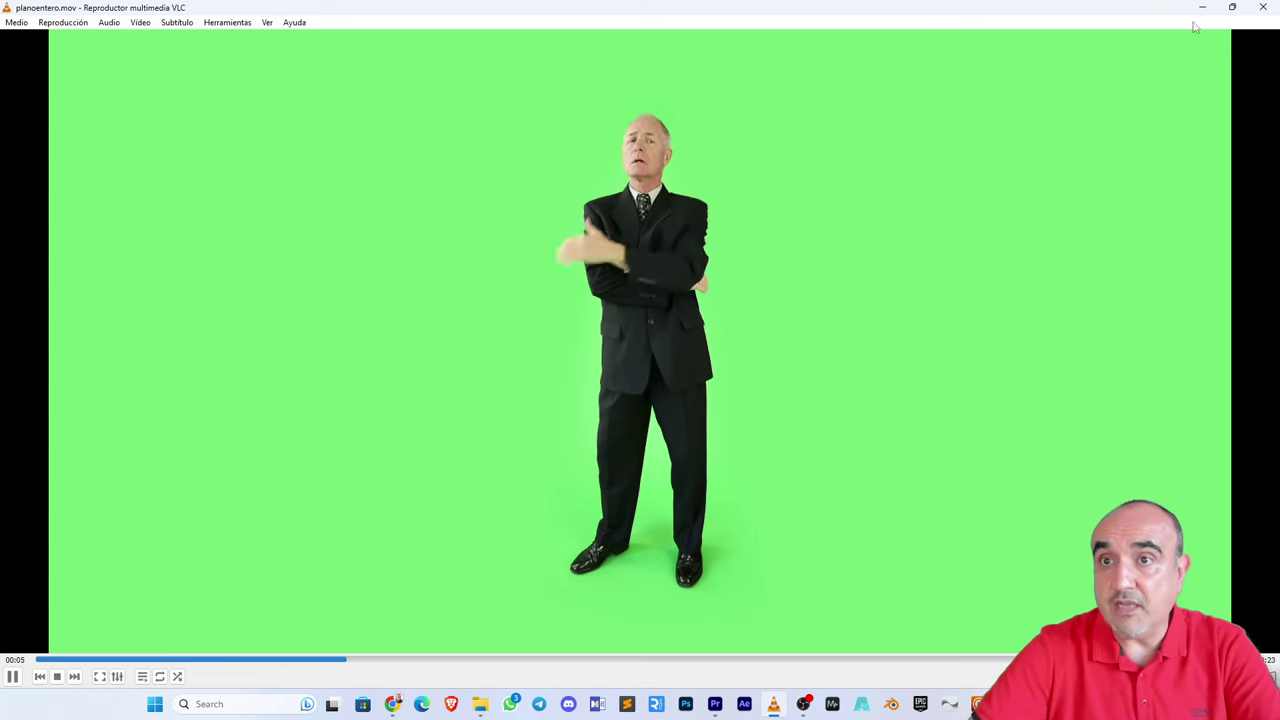
key("ctrl+q")
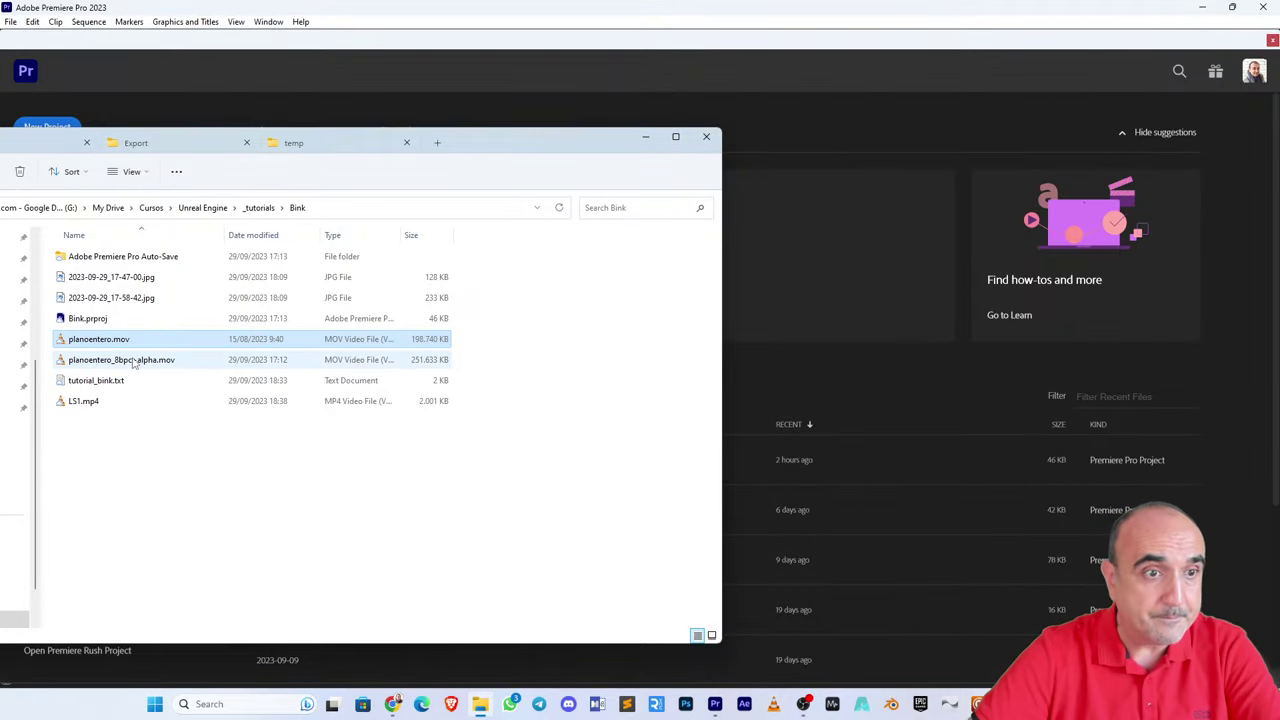
double_click(127, 360)
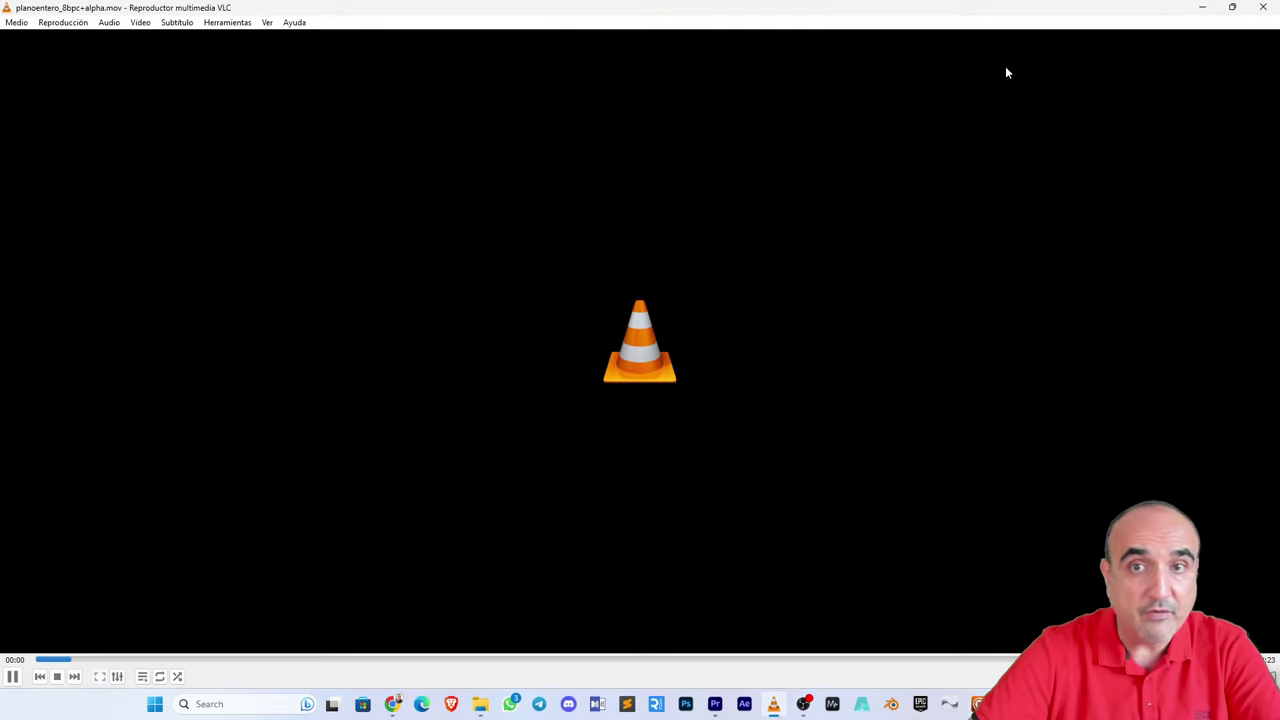
left_click(1263, 7)
left_click(137, 345)
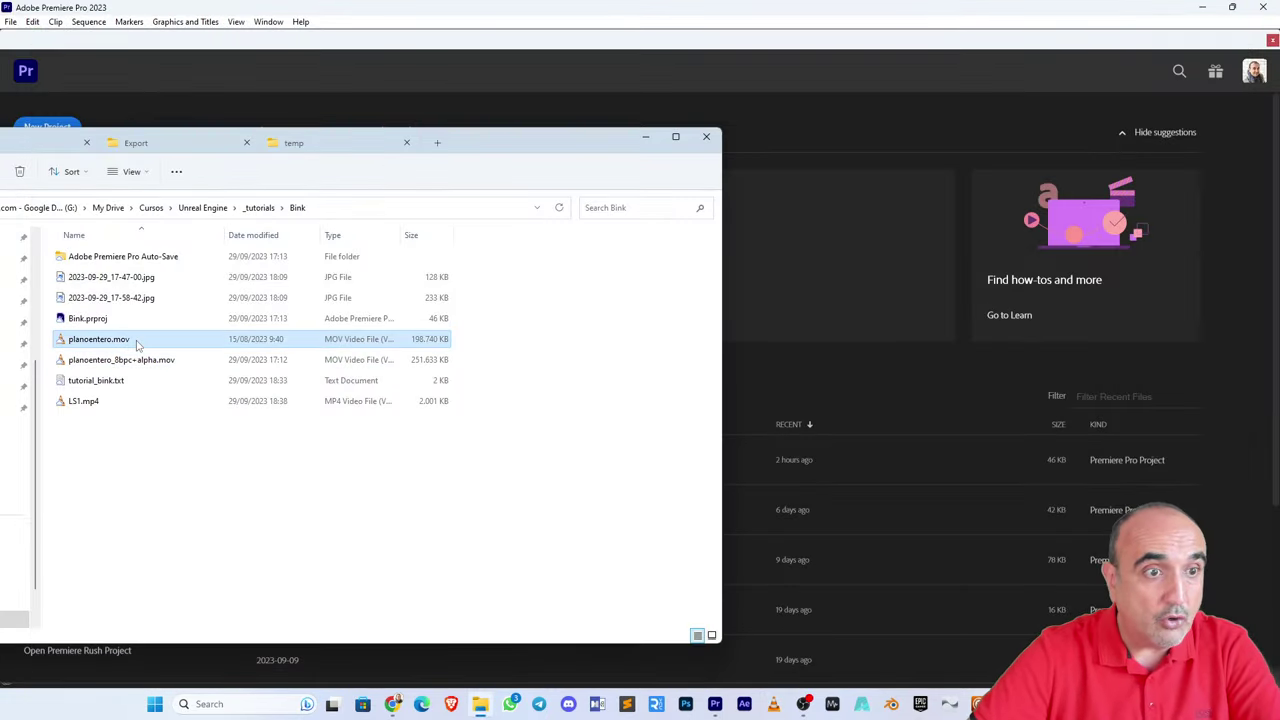
left_click(706, 136)
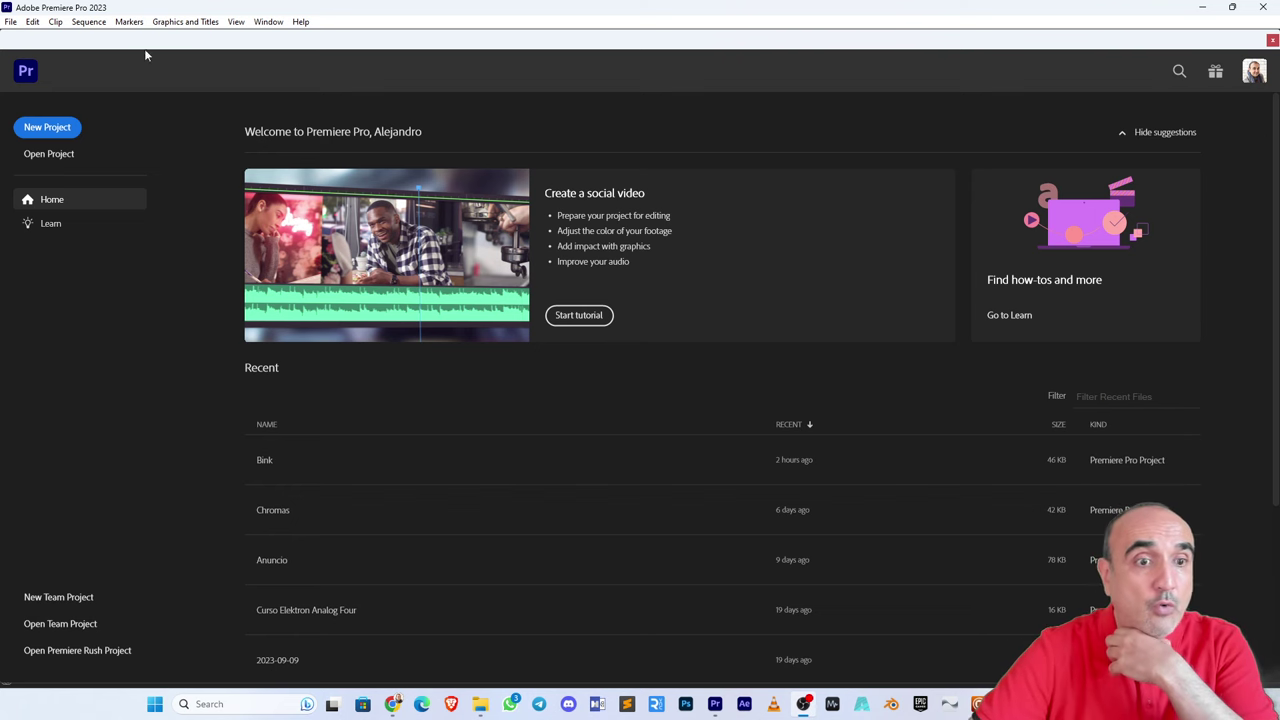
- Open the recent Bink project in Premiere Pro and delete the already keyed planoentero.mov clip from the timeline
left_click(291, 462)
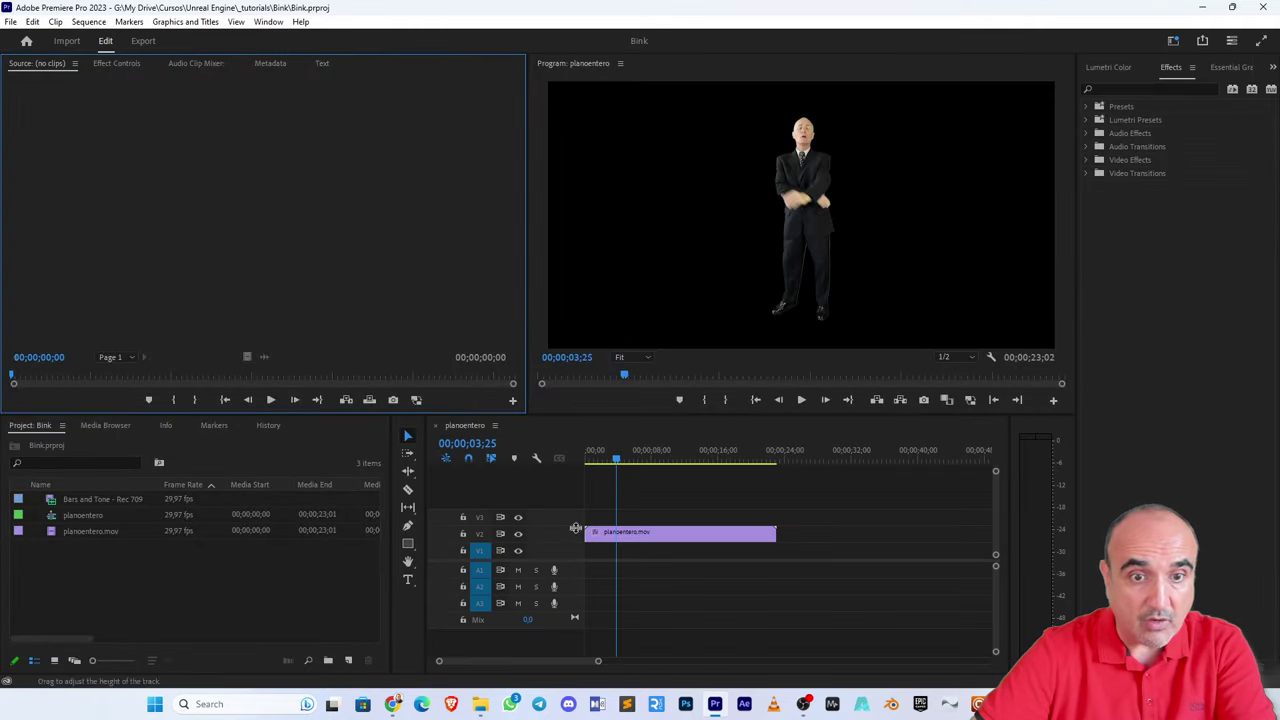
left_click(655, 541)
key("Delete")
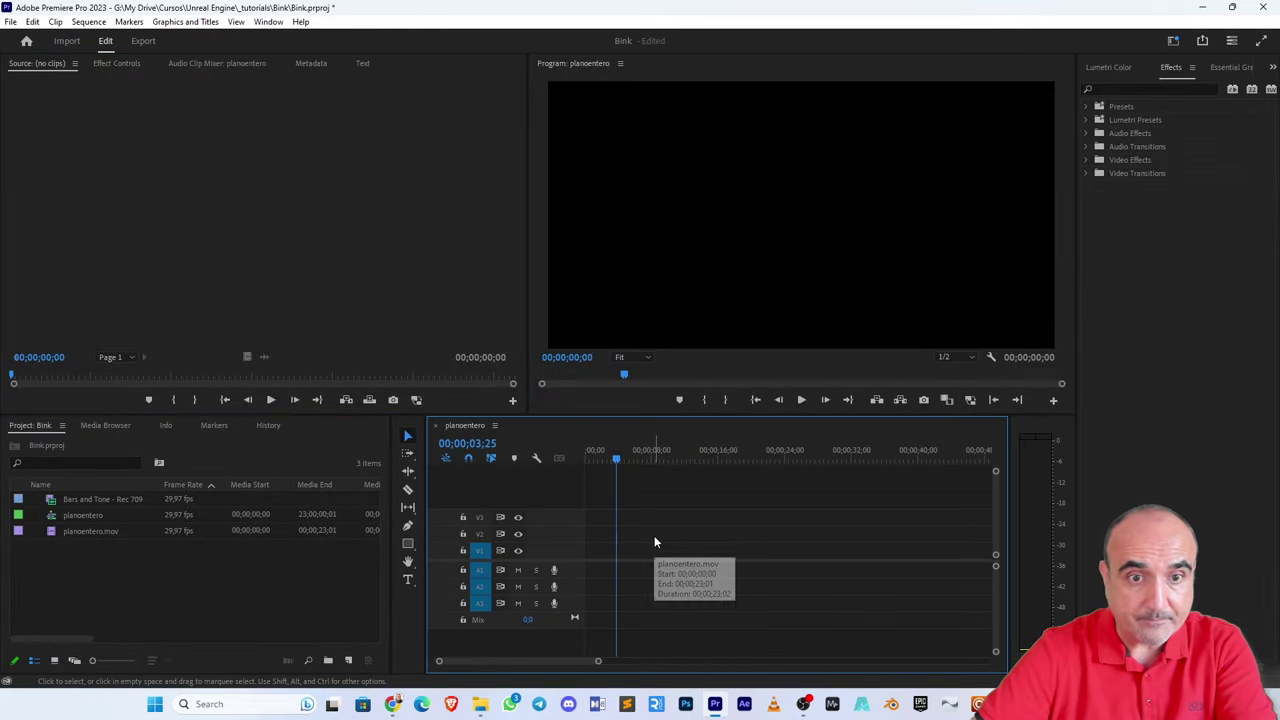
- Preview planoentero.mov in the source monitor and place it on video track V1 at the start of the planoentero sequence
double_click(80, 533)
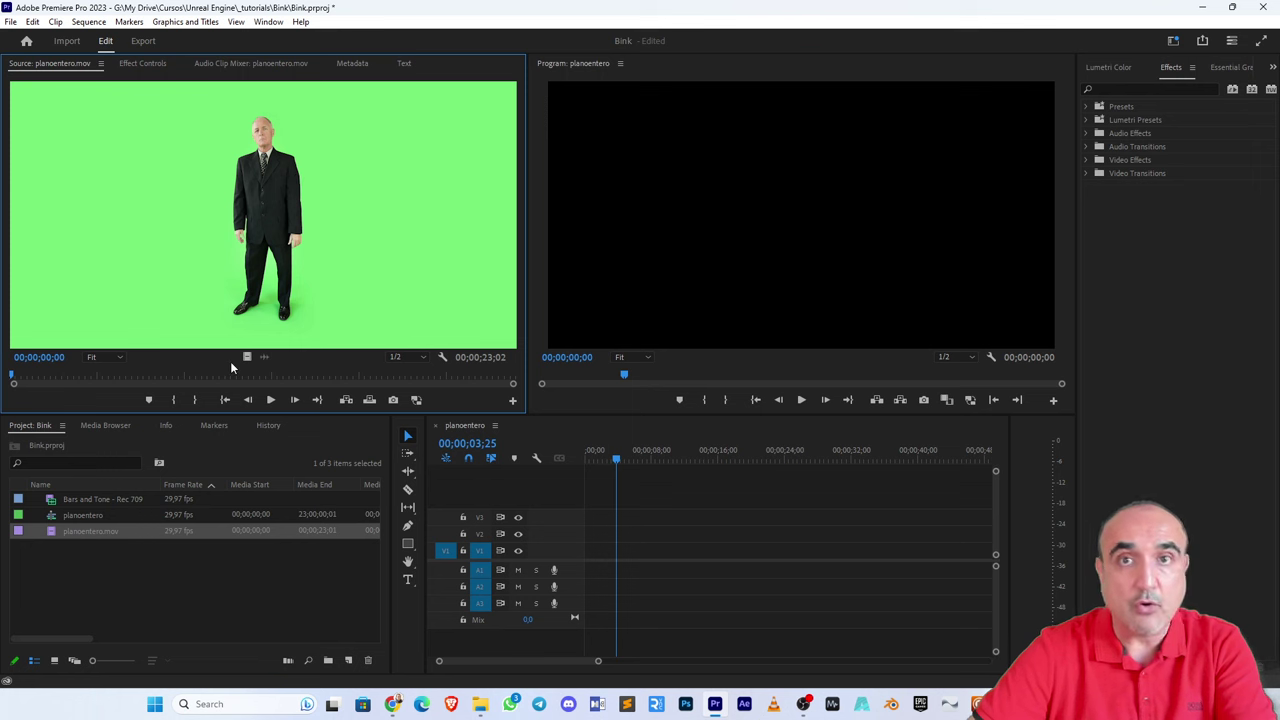
left_click_drag(54, 534, 558, 566)
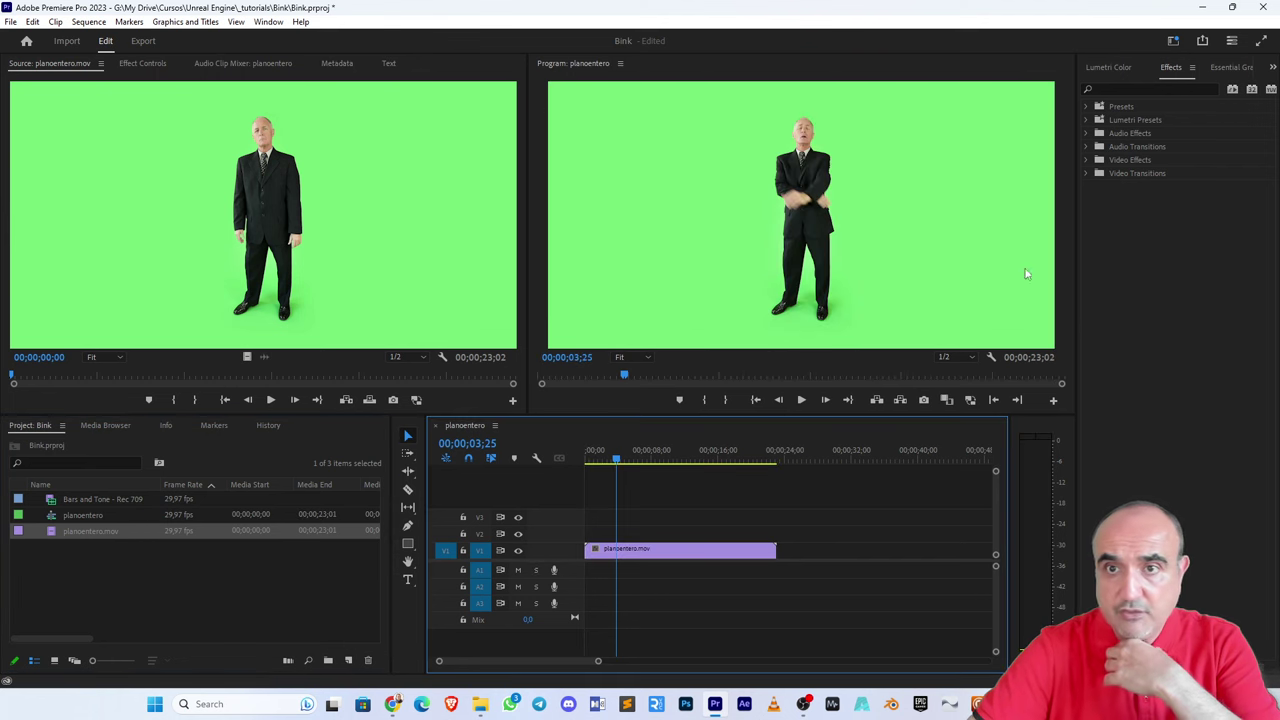
- Search the effects for "ultra" and apply the Ultra Key effect to the planoentero.mov clip on track V1
left_click(1129, 88)
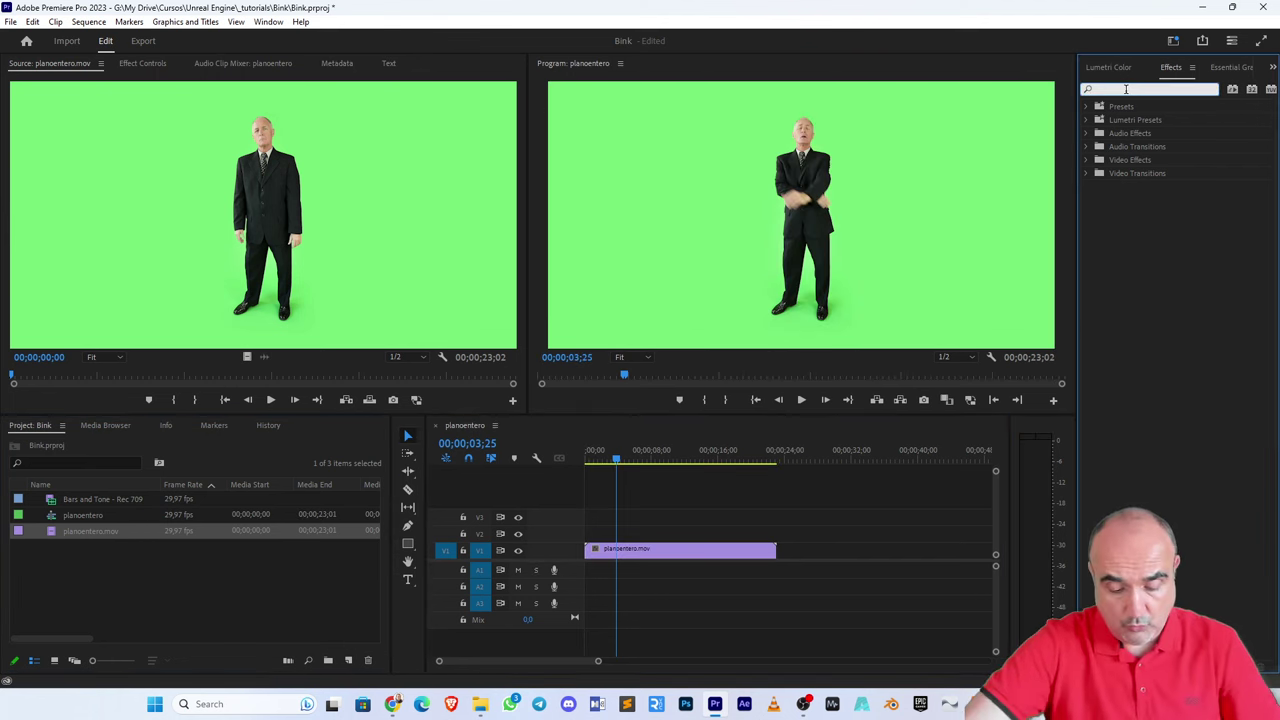
type("ultra")
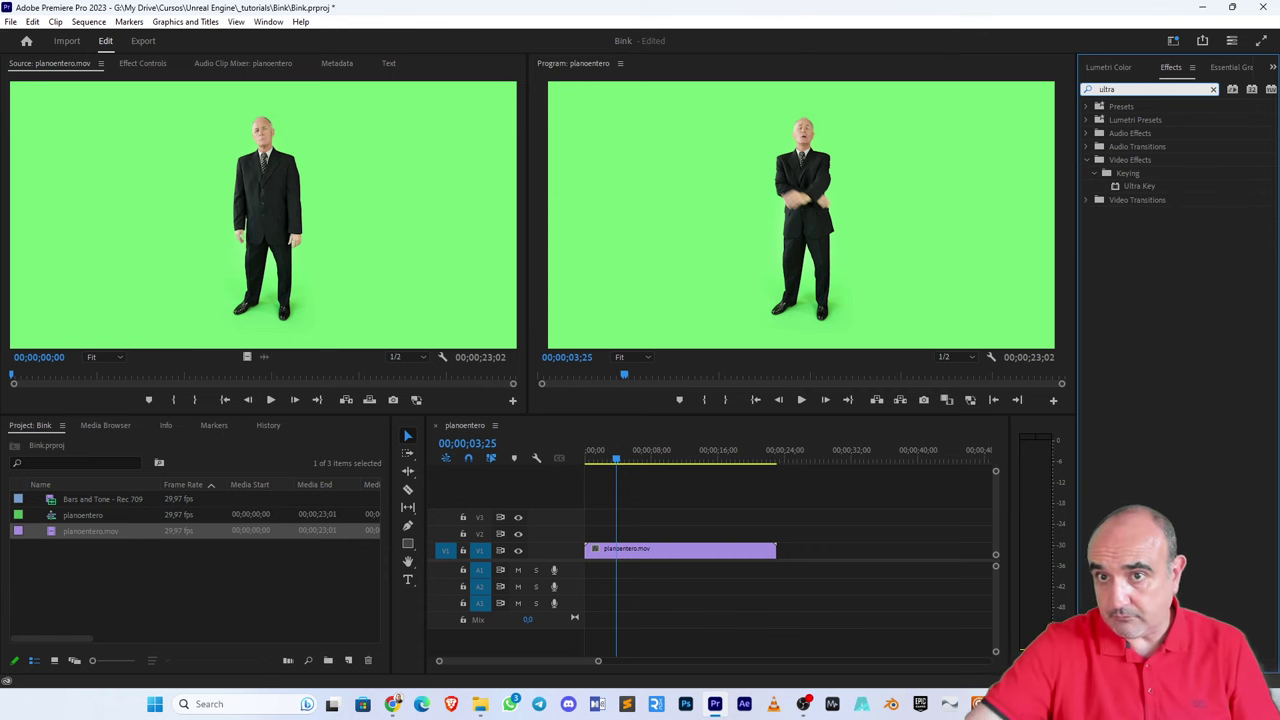
left_click(1135, 188)
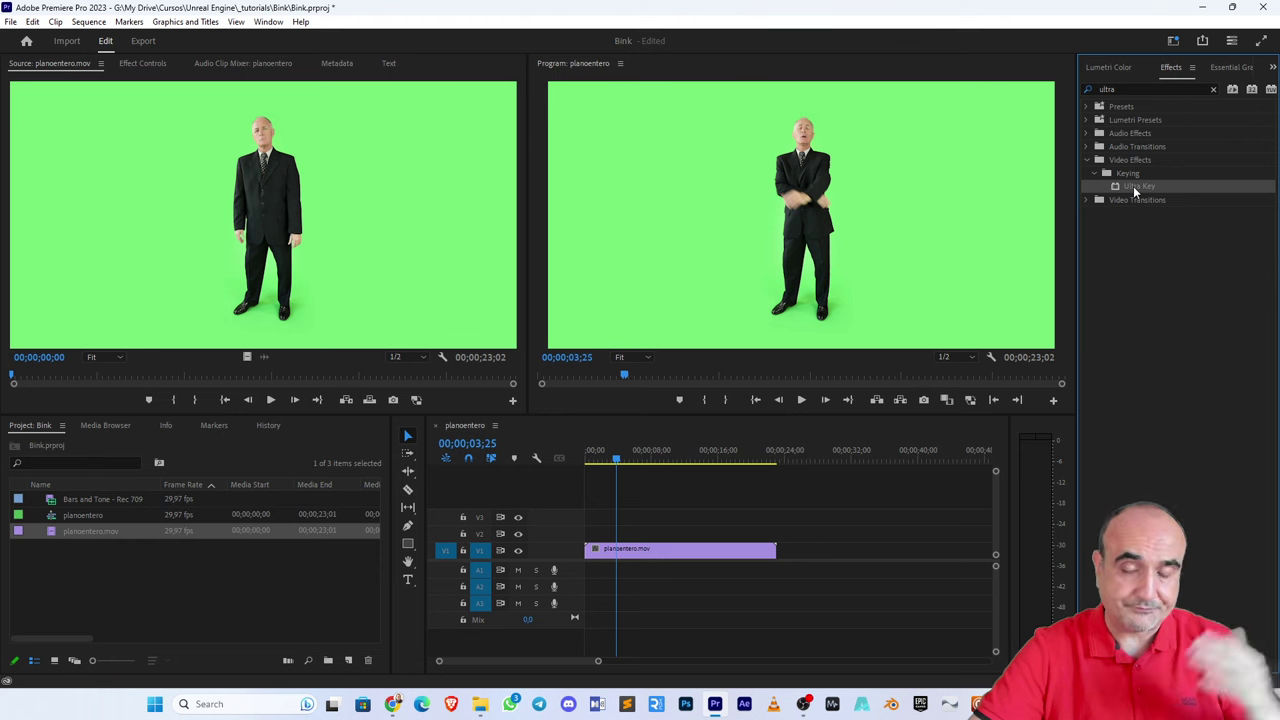
left_click_drag(1135, 190, 704, 555)
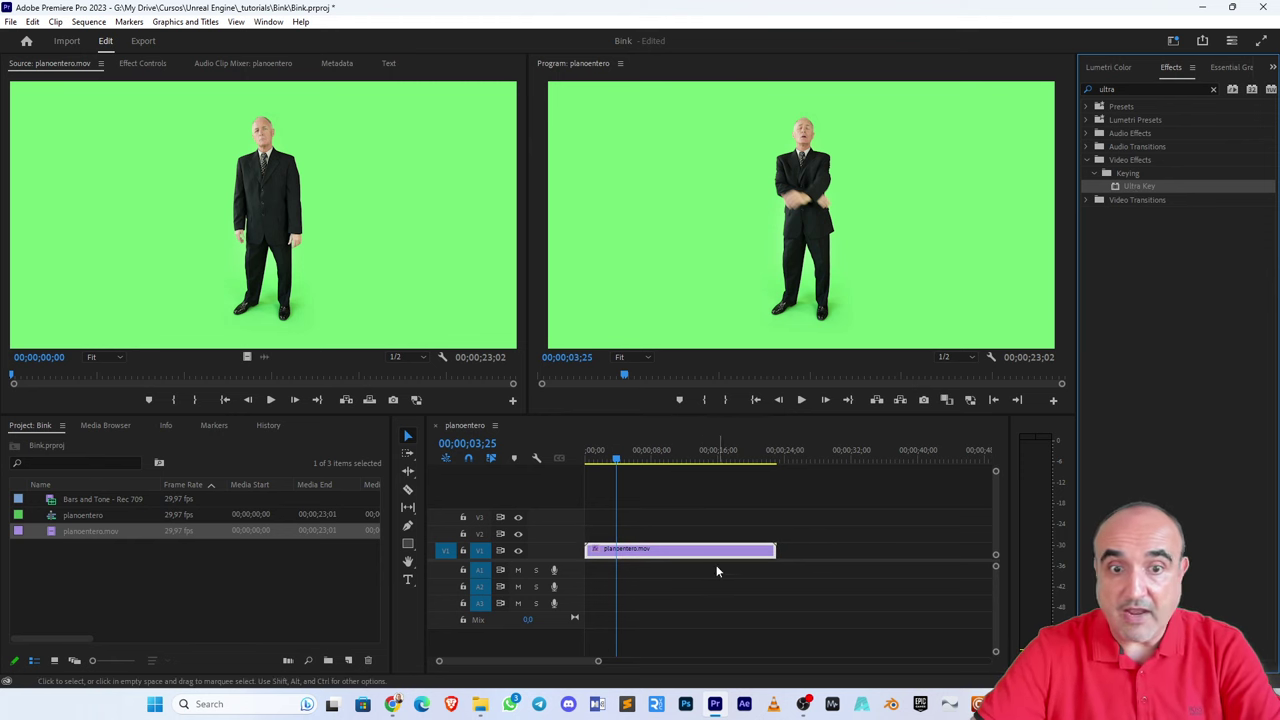
- Set the Ultra Key effect's key color on the planoentero.mov clip by sampling the green background in the program preview
double_click(669, 557)
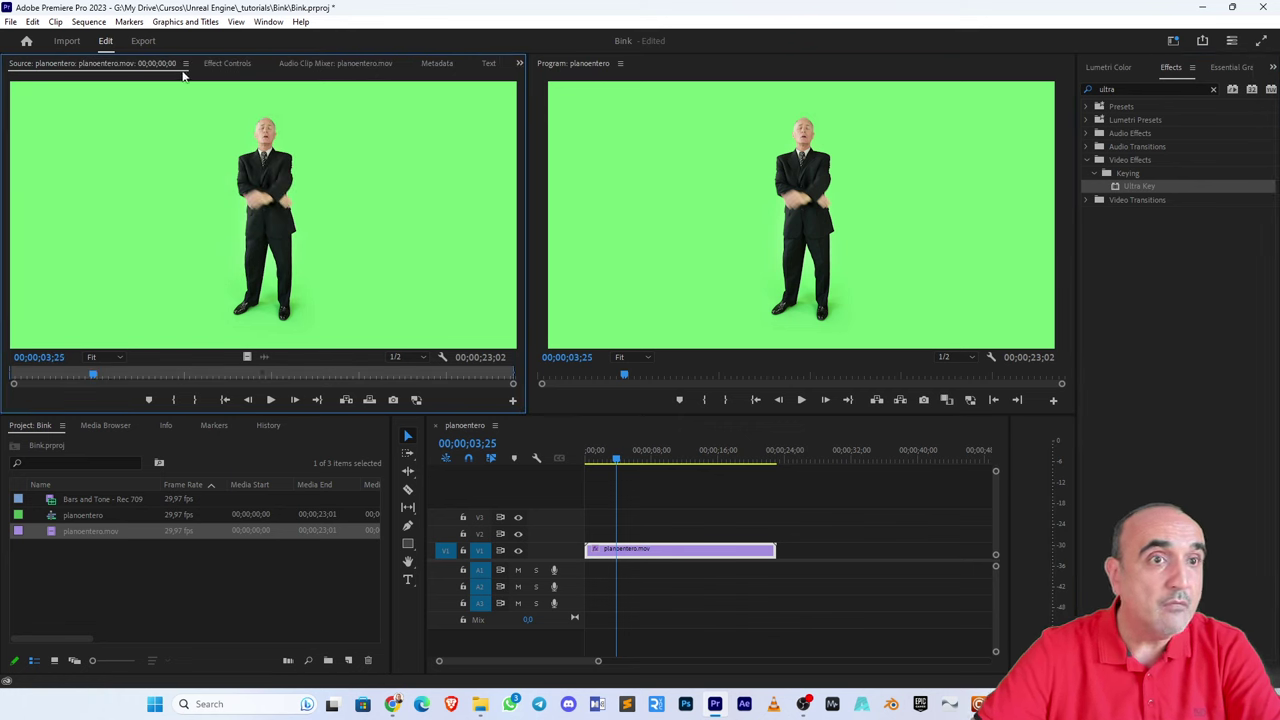
left_click(224, 64)
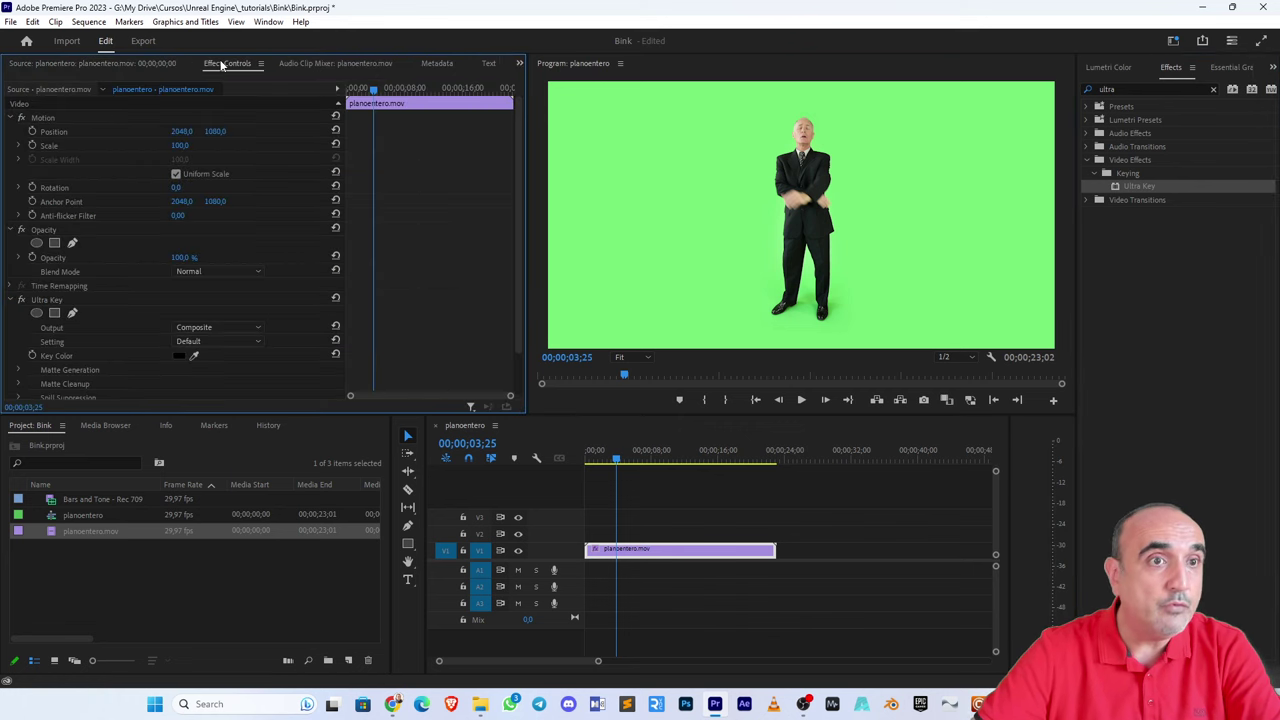
left_click(82, 301)
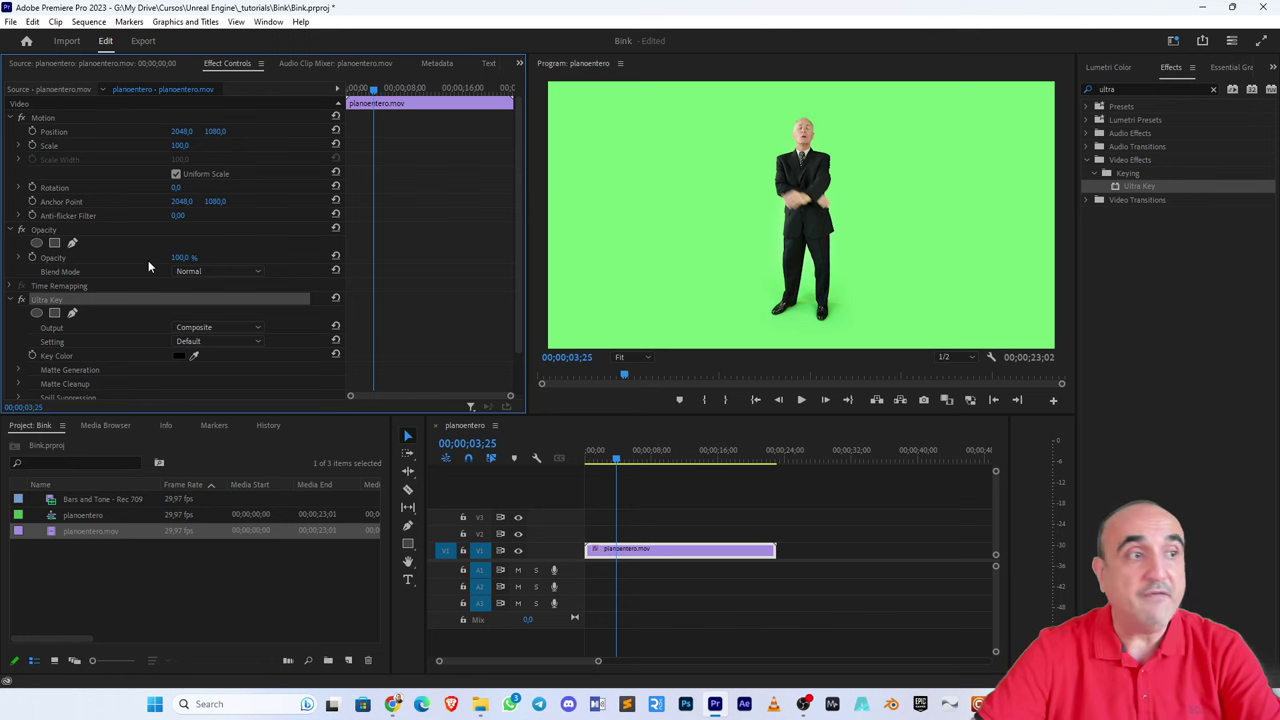
scroll(145, 262, "down", 2)
scroll(141, 266, "down", 1)
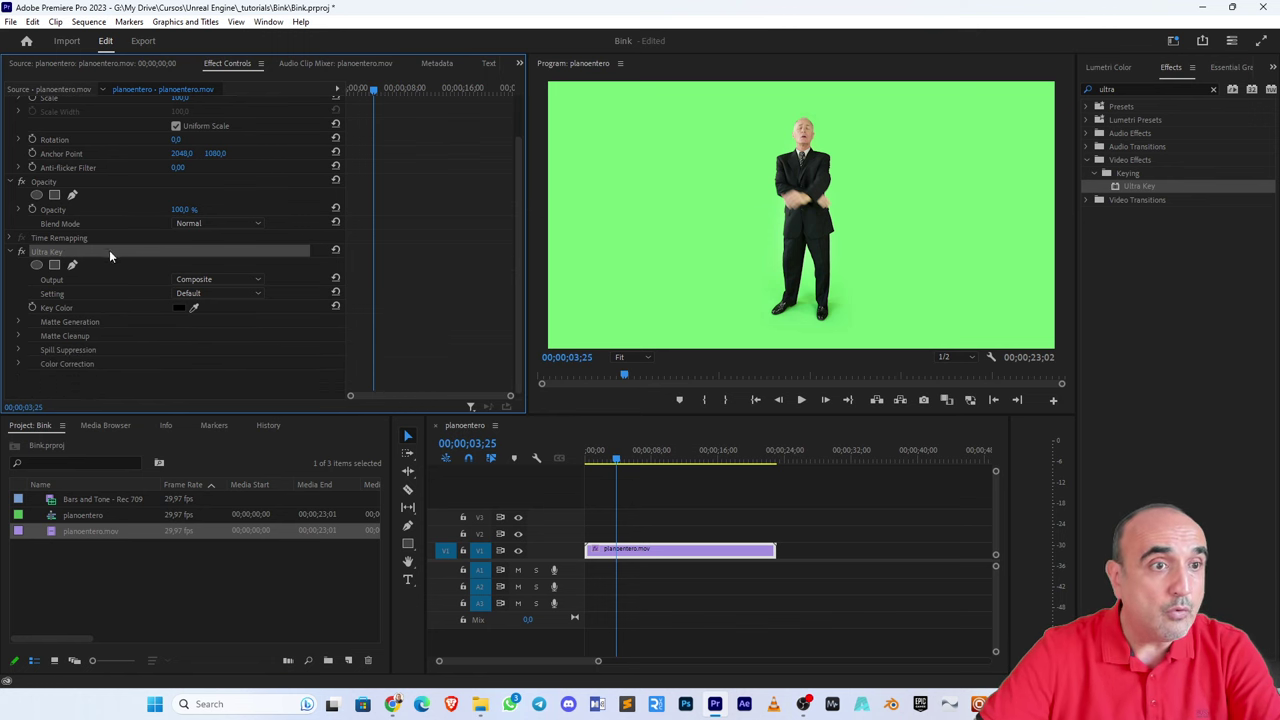
left_click(193, 308)
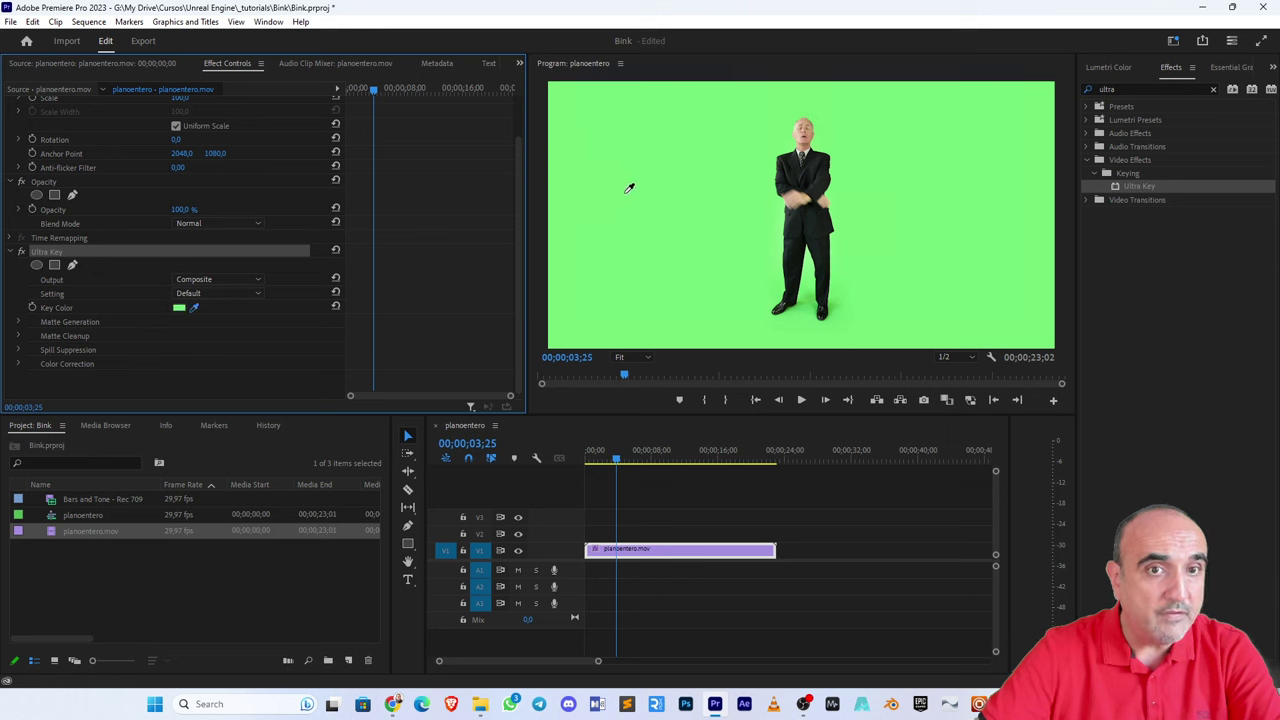
left_click(677, 144)
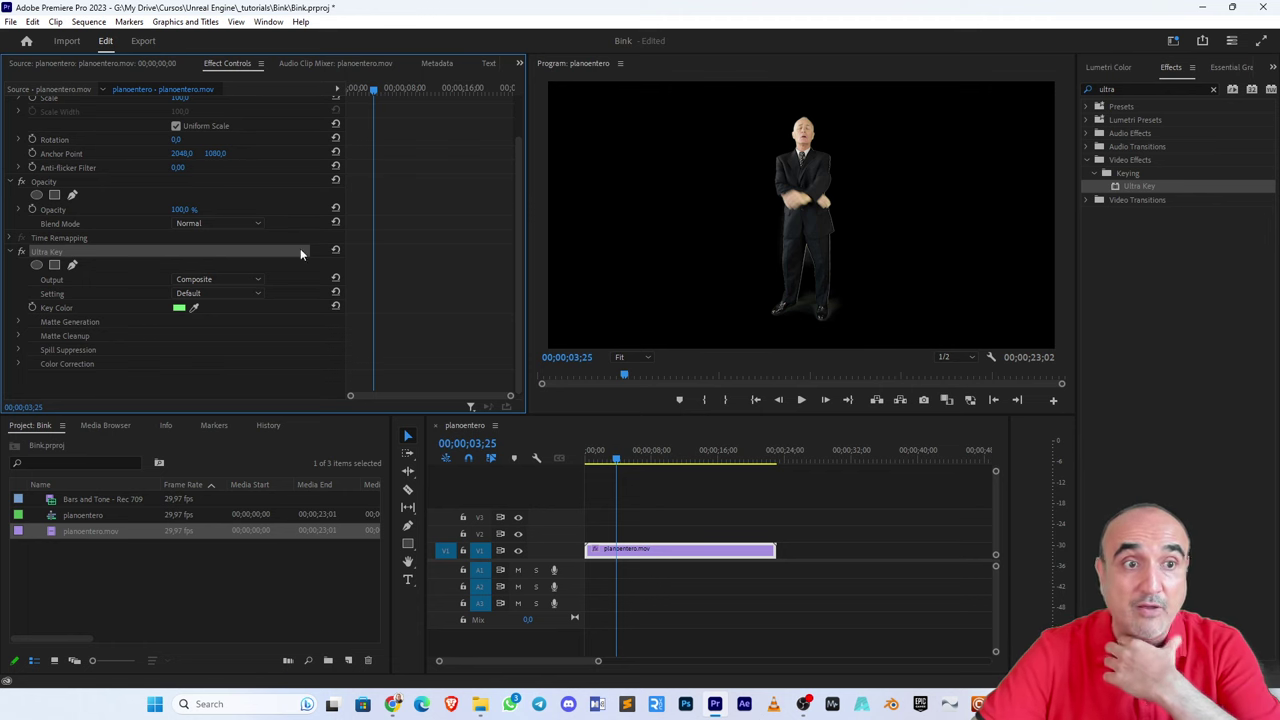
- Set the Ultra Key output to Alpha Channel and raise the Matte Generation pedestal to 100
left_click(238, 280)
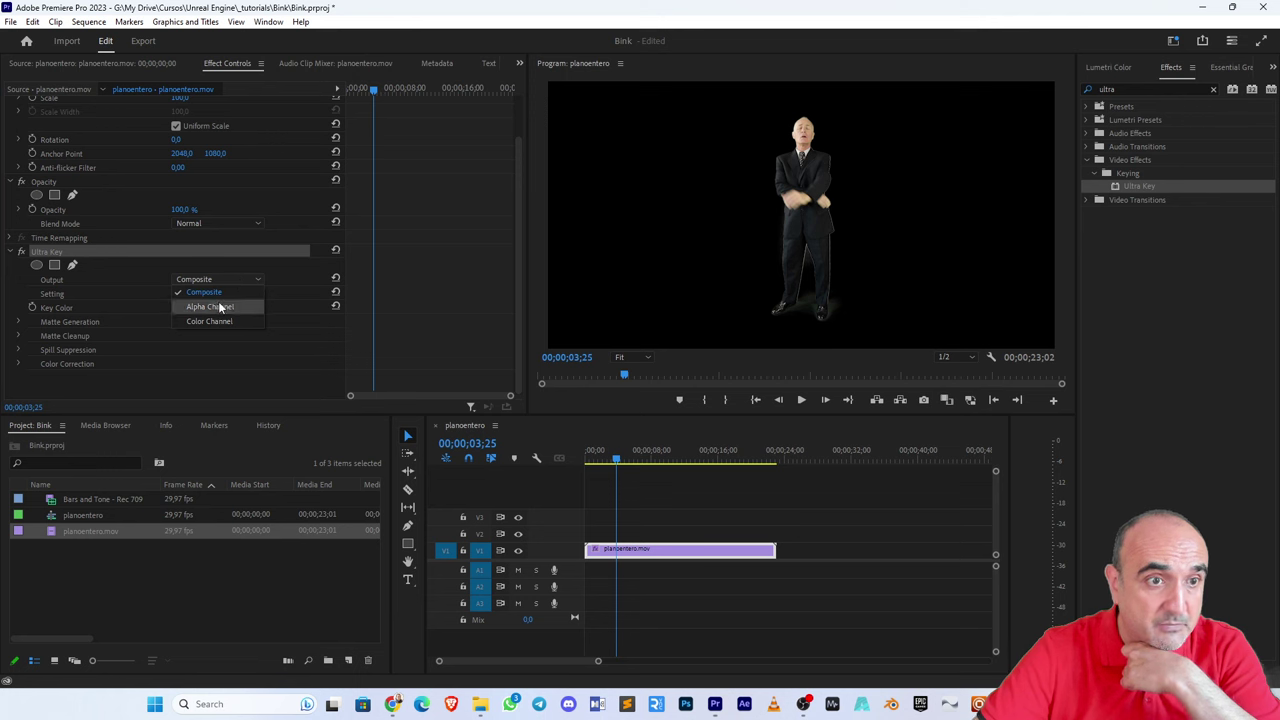
left_click(220, 308)
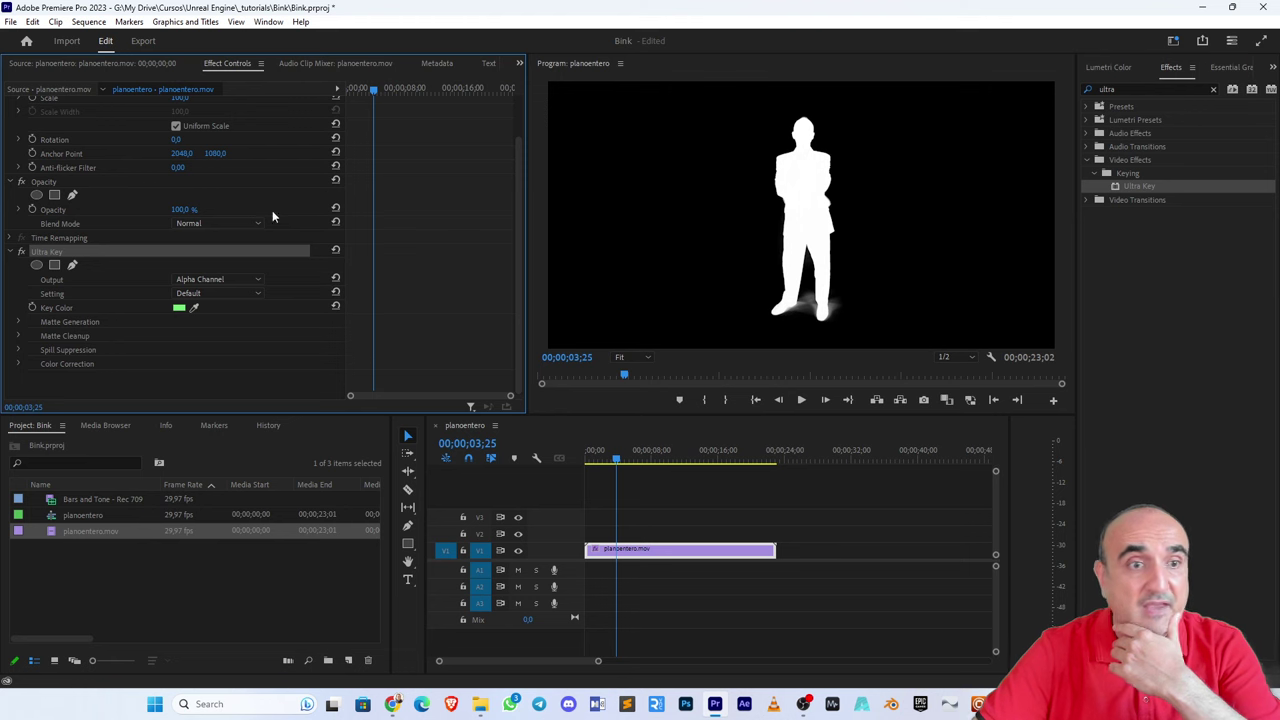
left_click(18, 322)
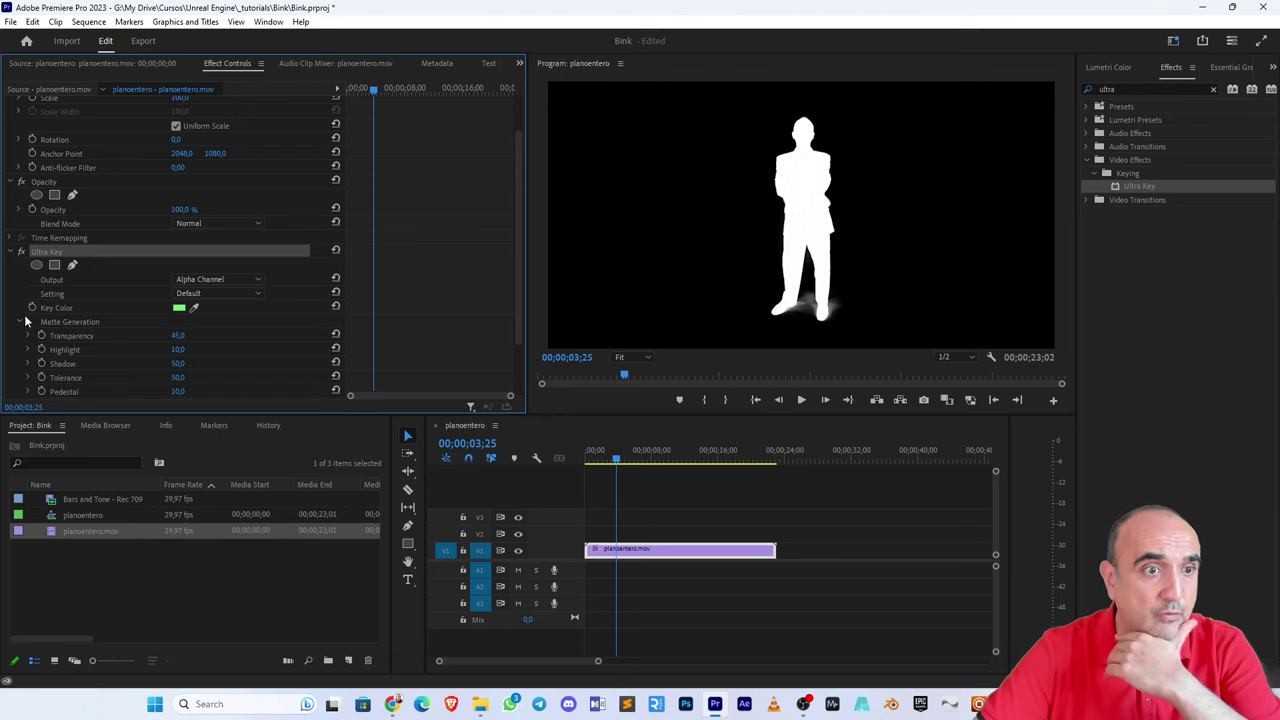
scroll(55, 300, "down", 2)
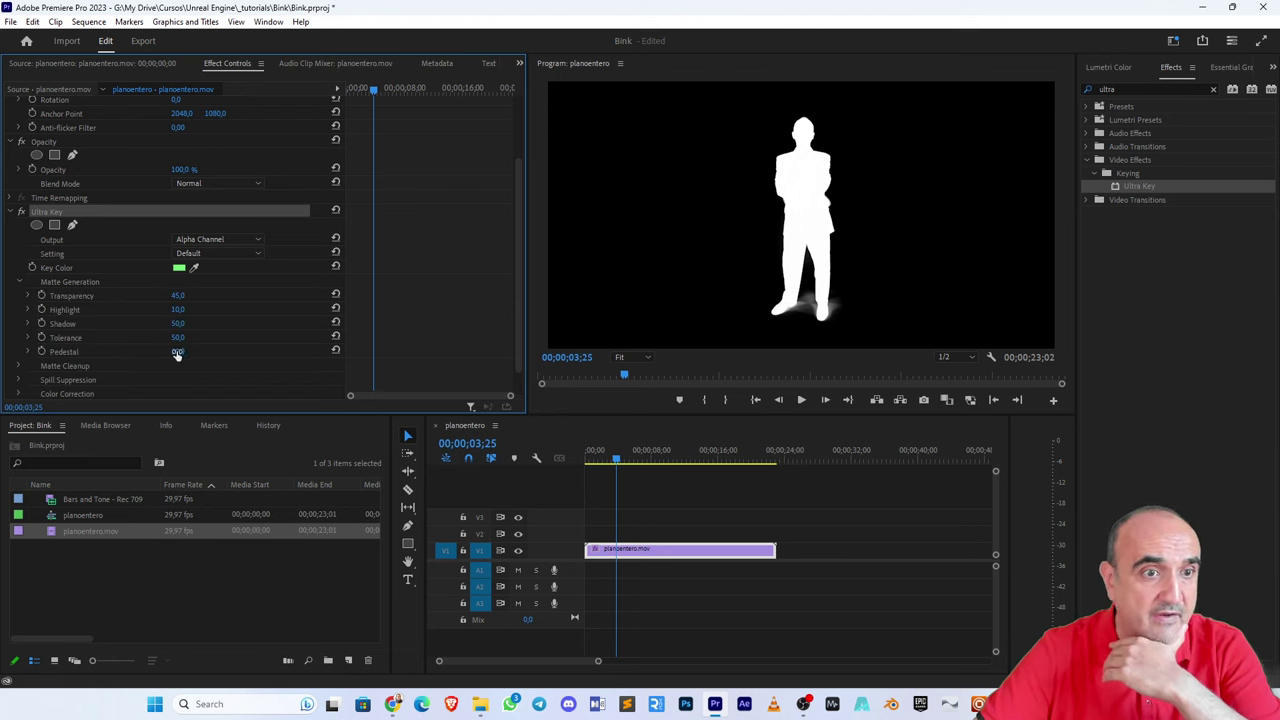
left_click_drag(177, 355, 277, 355)
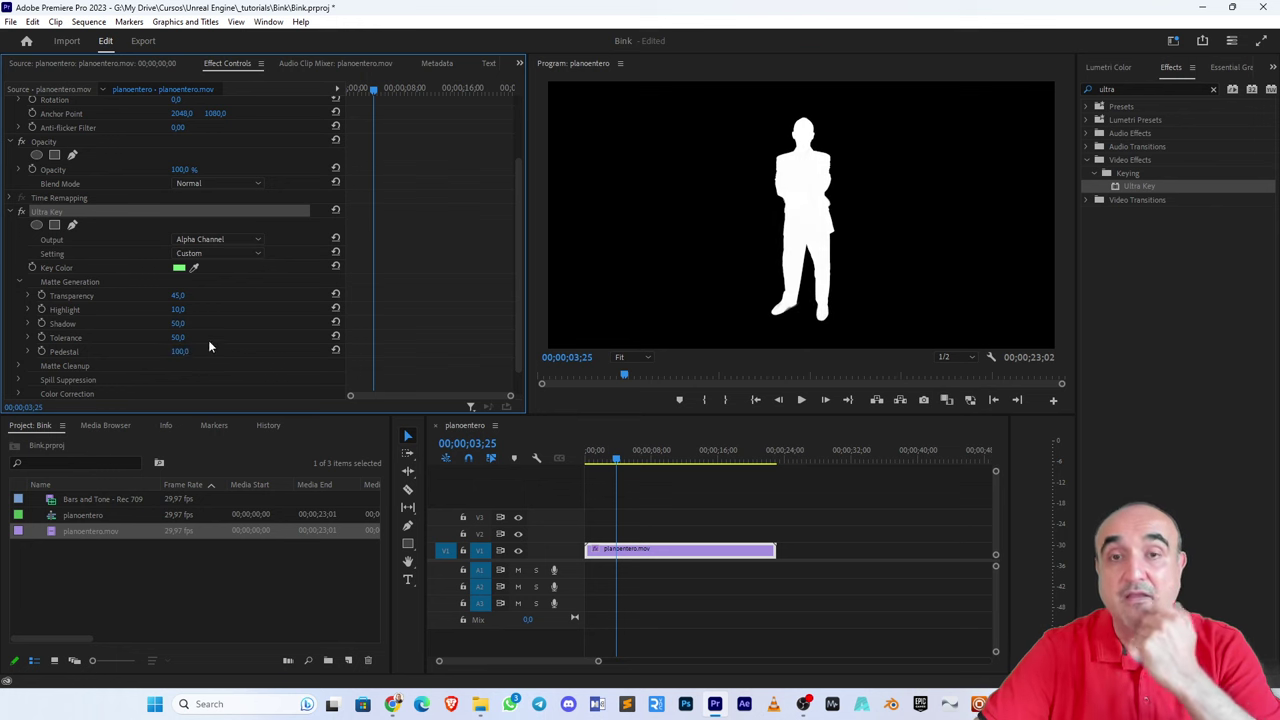
- Set the Ultra Key output back to Composite and preview the first seconds of the keyed clip from the start
left_click(240, 239)
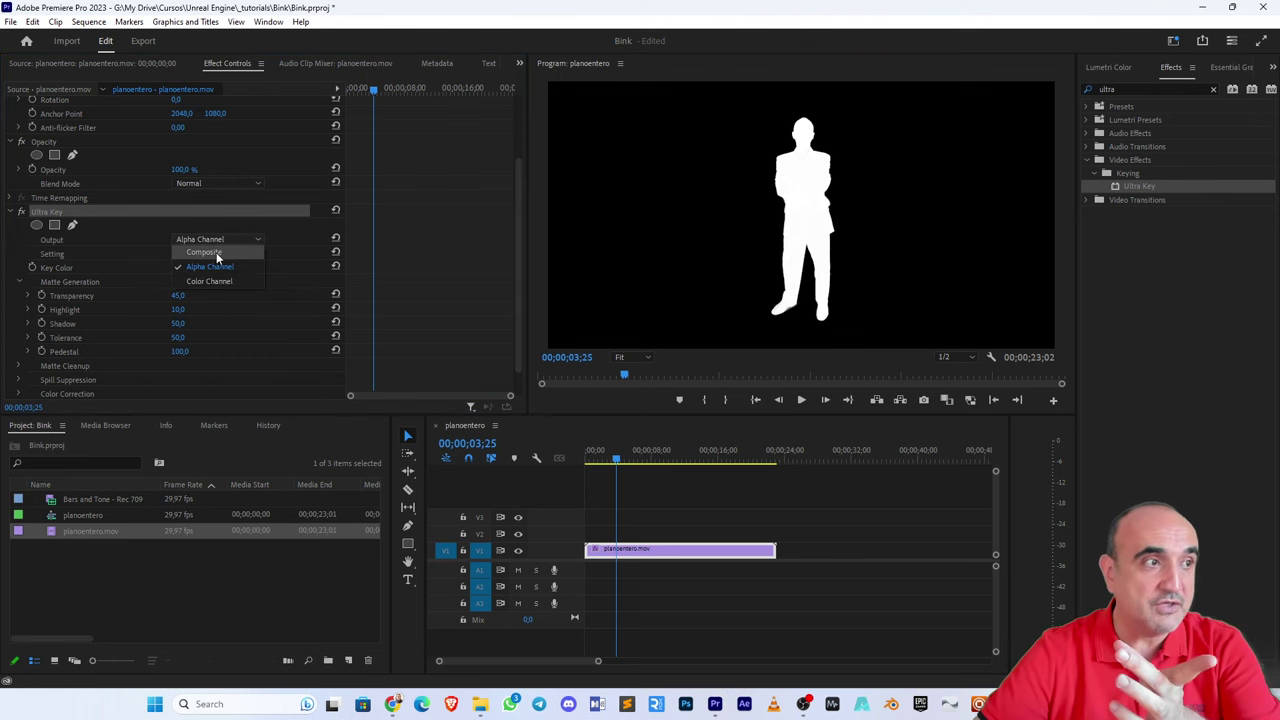
left_click(216, 252)
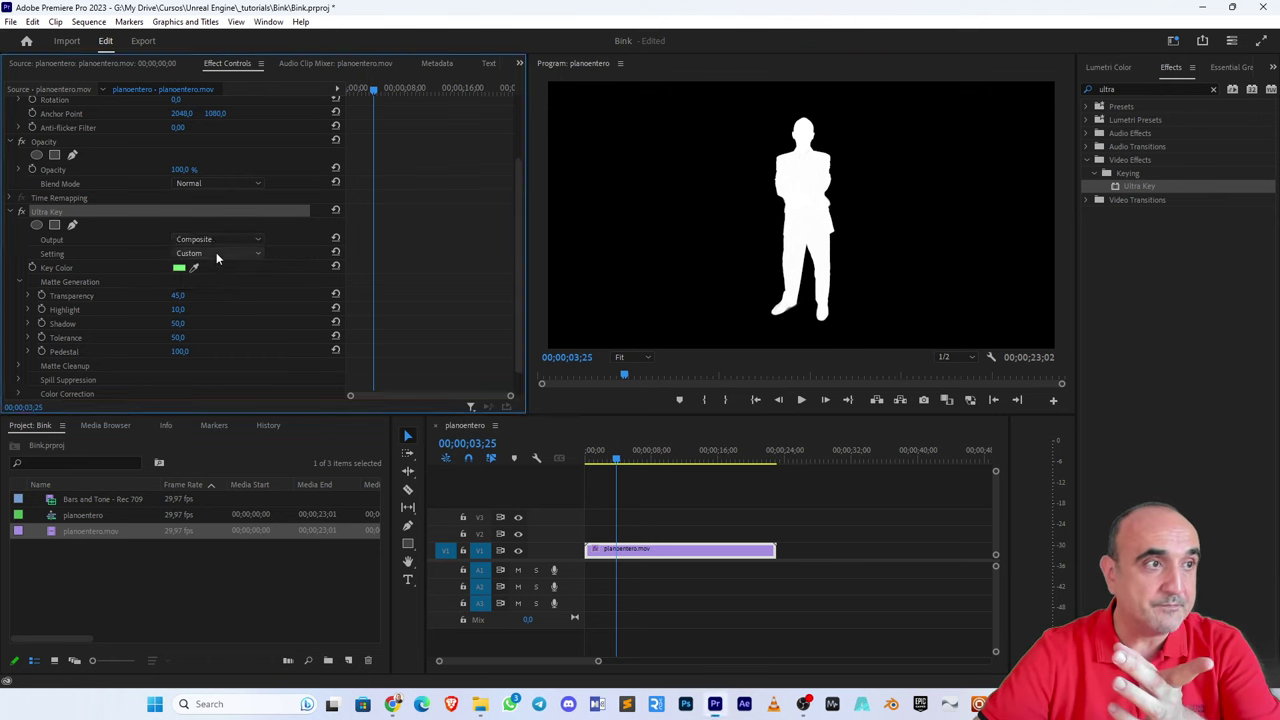
left_click(586, 459)
key("space")
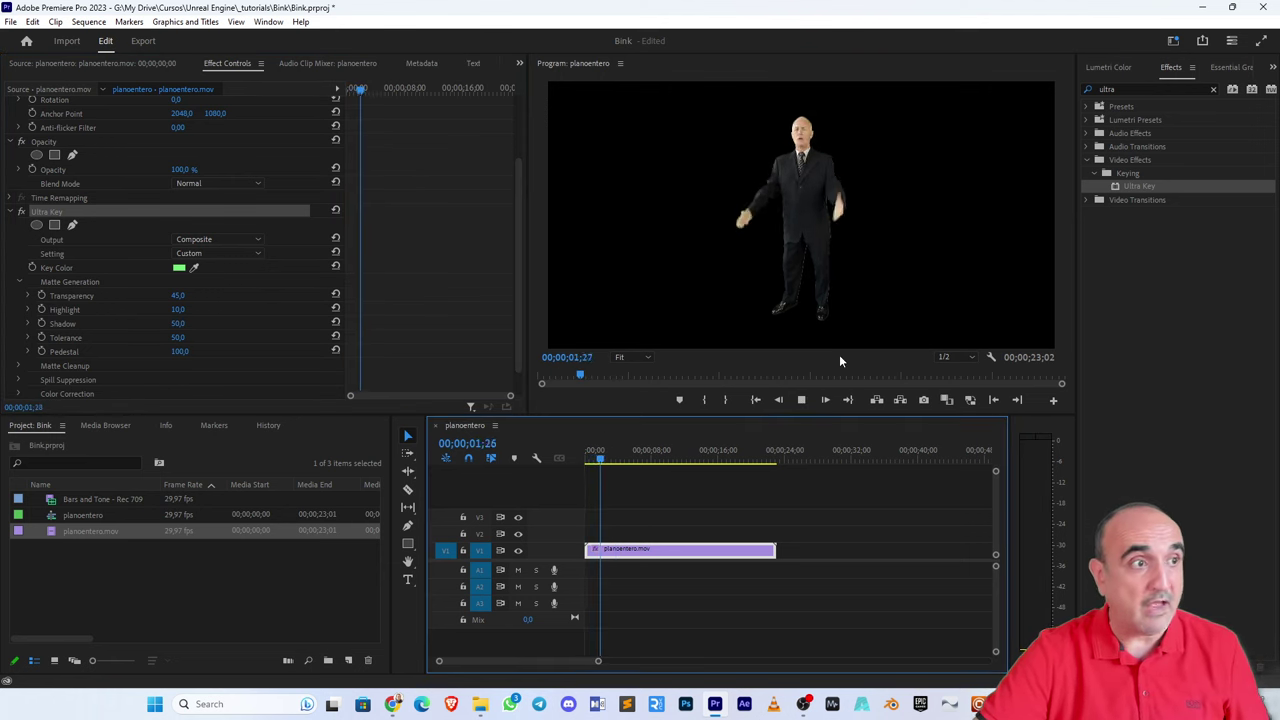
key("space")
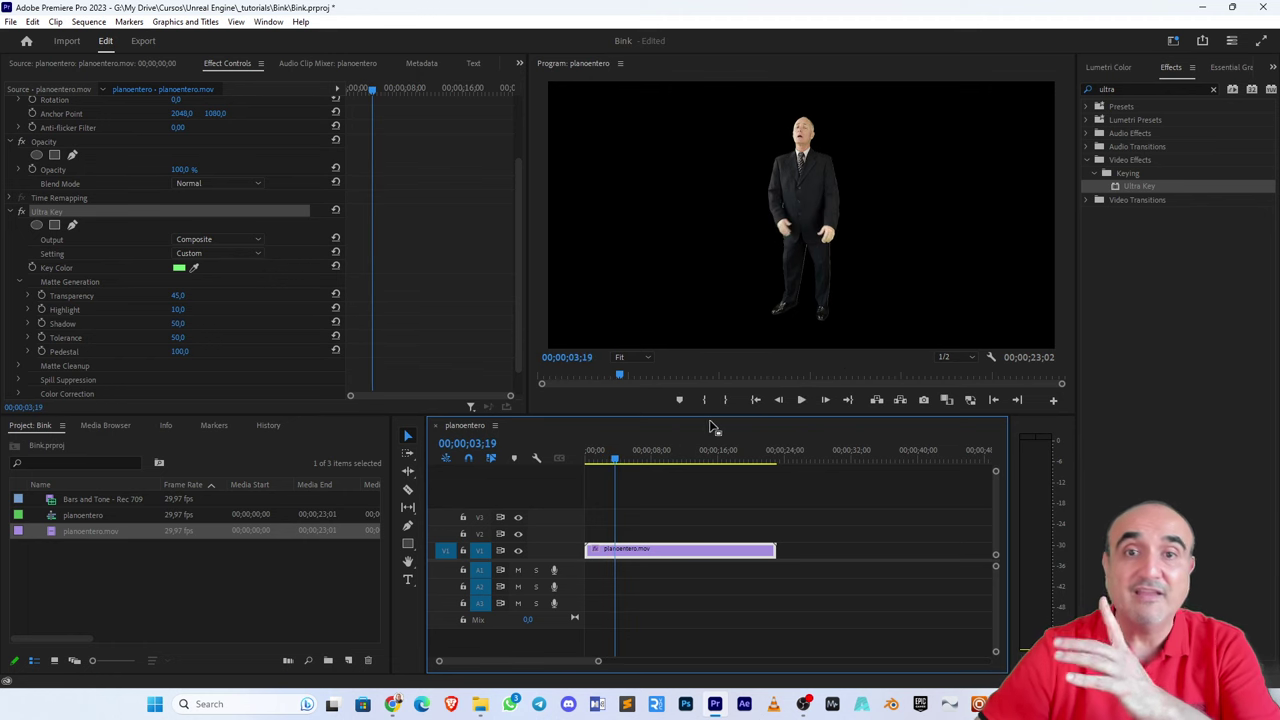
- Move the keyed planoentero.mov clip up to track V2 and place Bars and Tone - Rec 709 beneath it on V1
left_click_drag(677, 550, 680, 538)
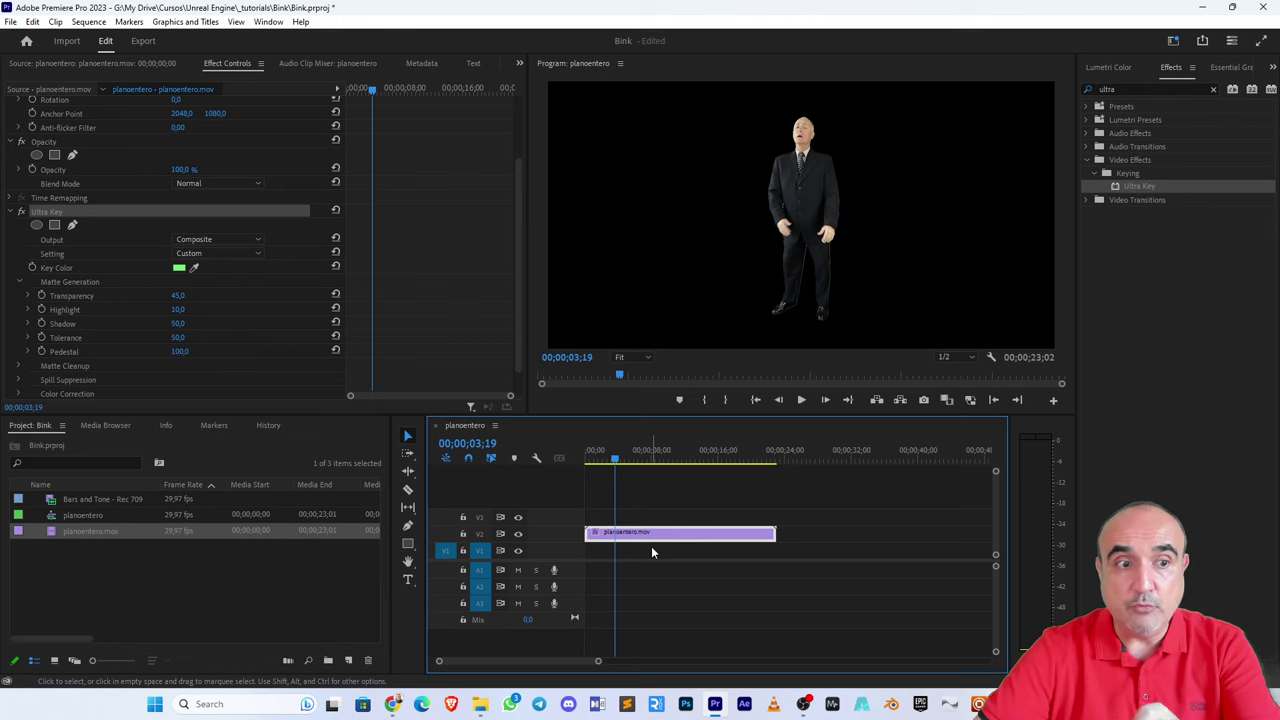
left_click(62, 501)
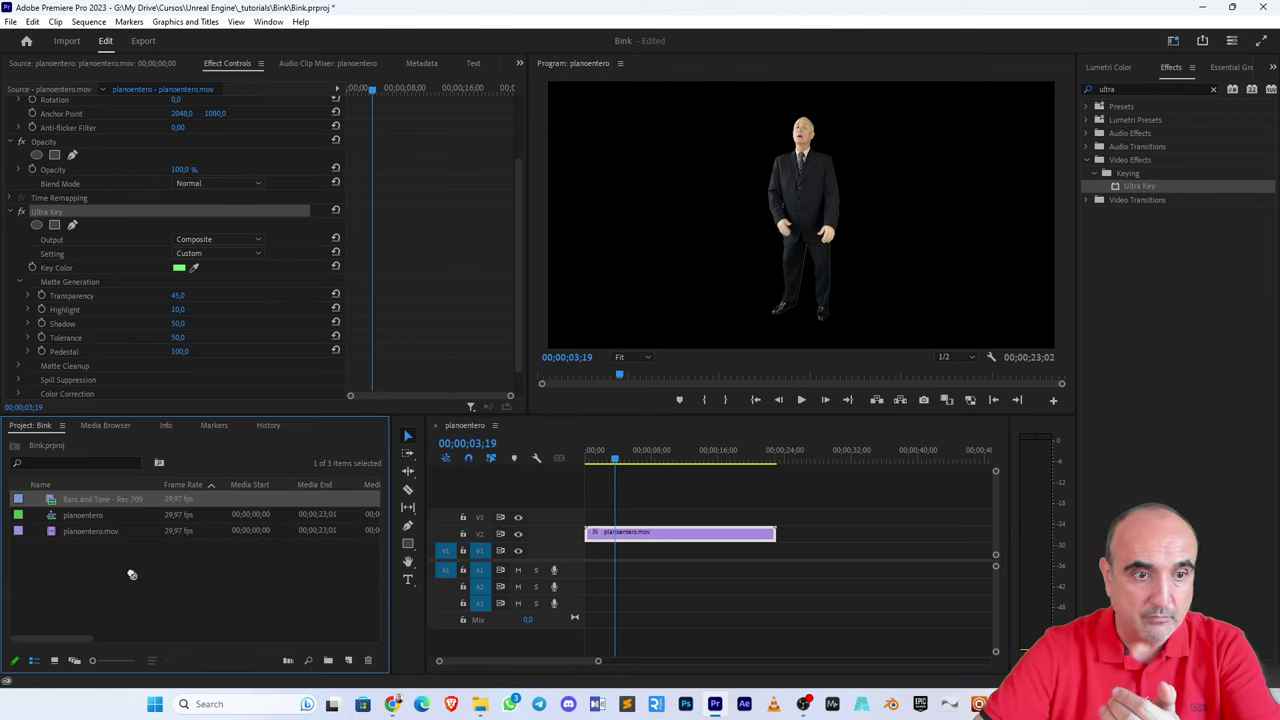
left_click_drag(131, 574, 600, 550)
left_click_drag(616, 458, 601, 460)
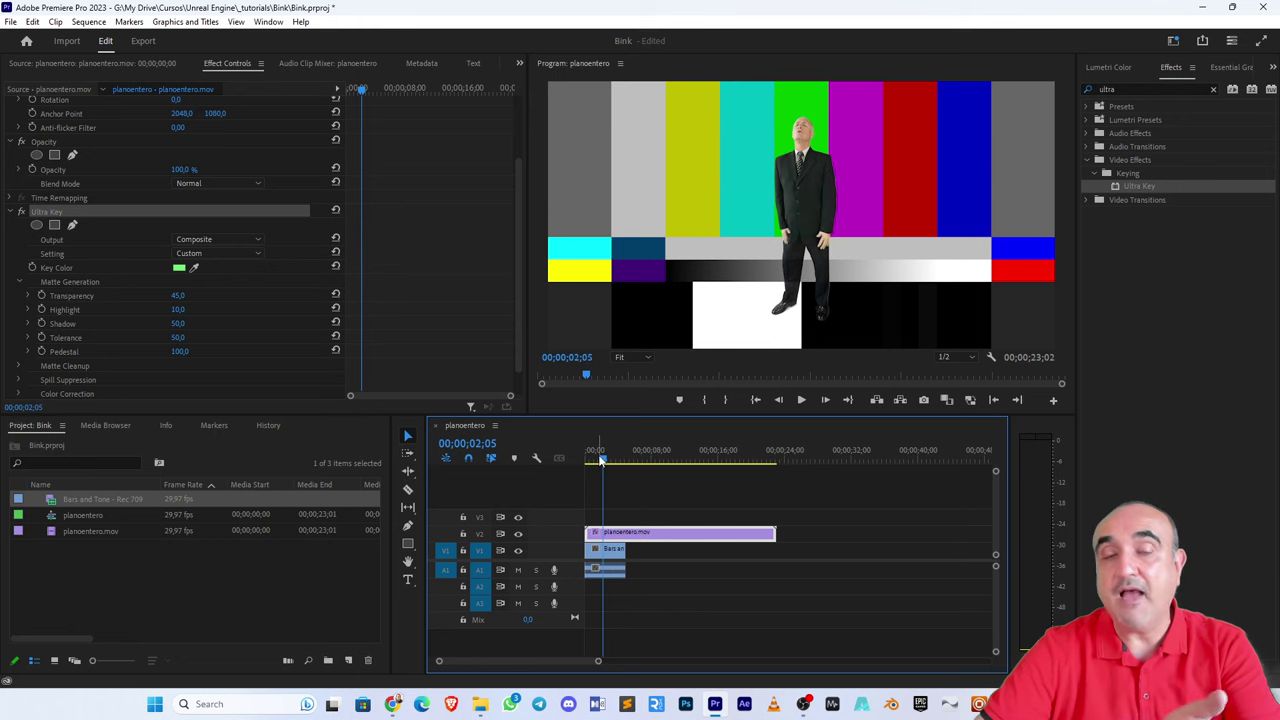
- Mute audio track A1 and preview the keyed footage over the color bars from the start of the sequence
left_click(518, 570)
key("Home")
key("space")
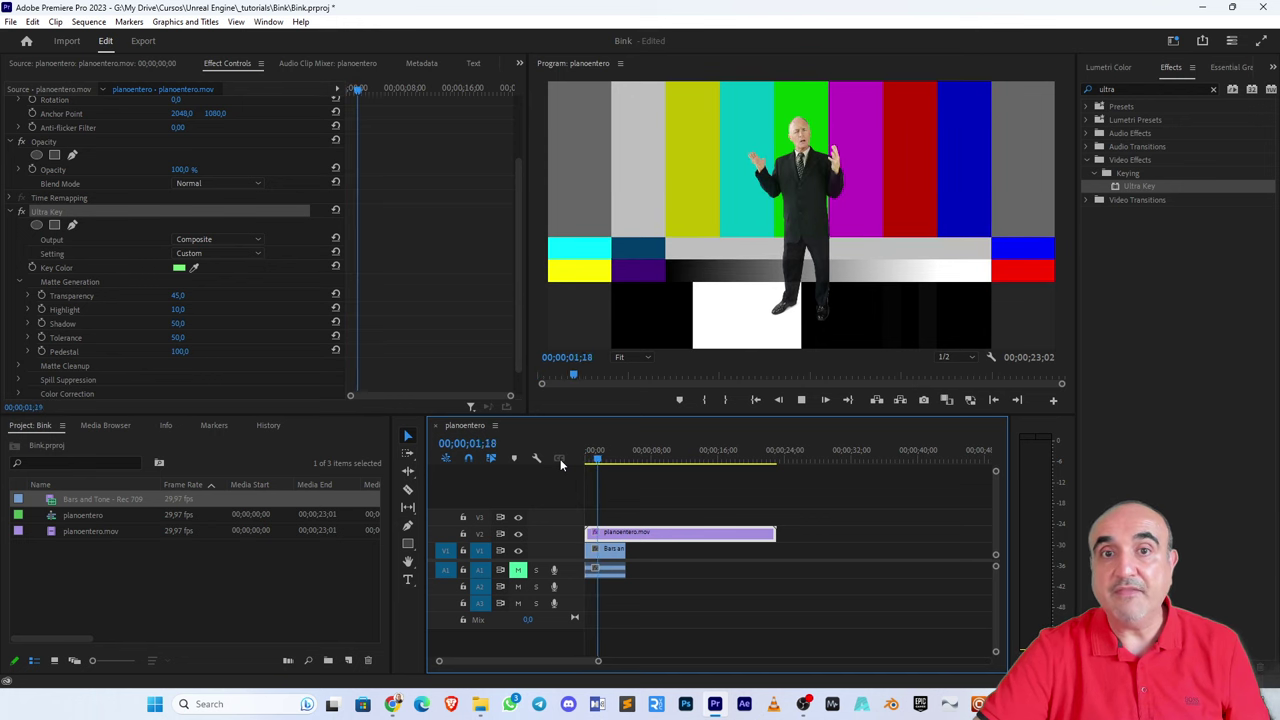
key("space")
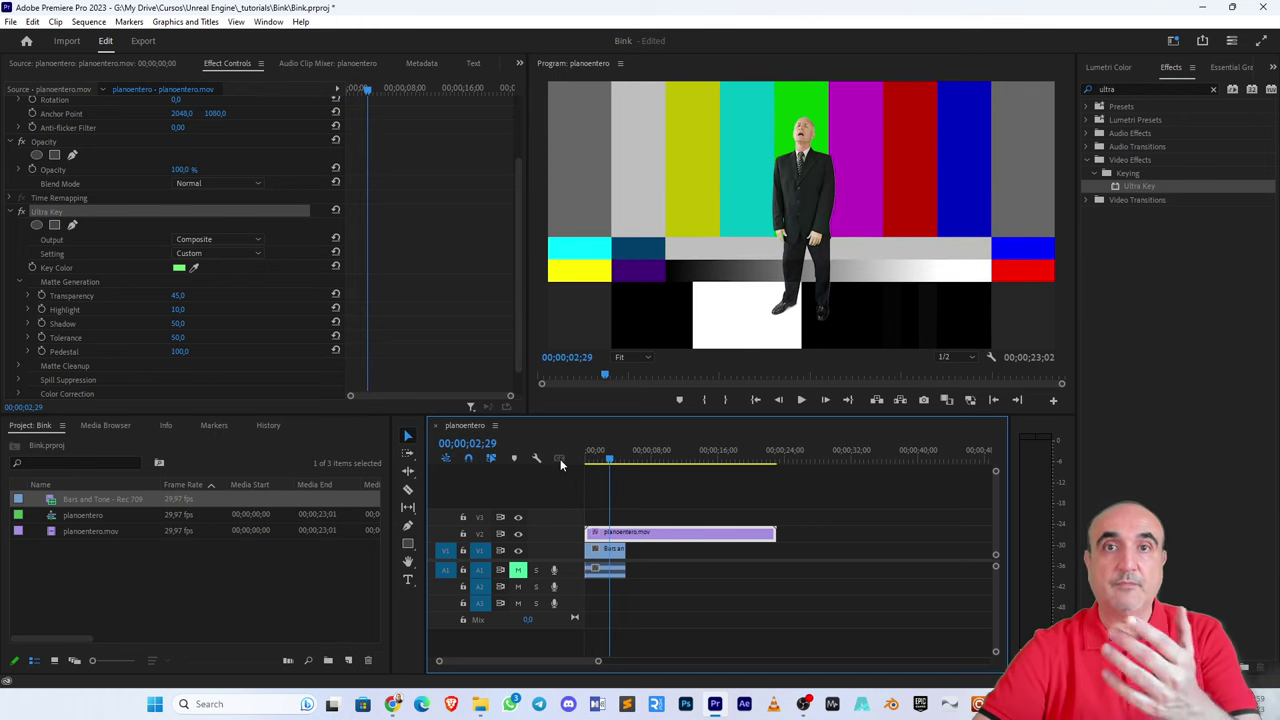
- Delete the Bars and Tone - Rec 709 clip from the timeline
left_click(603, 551)
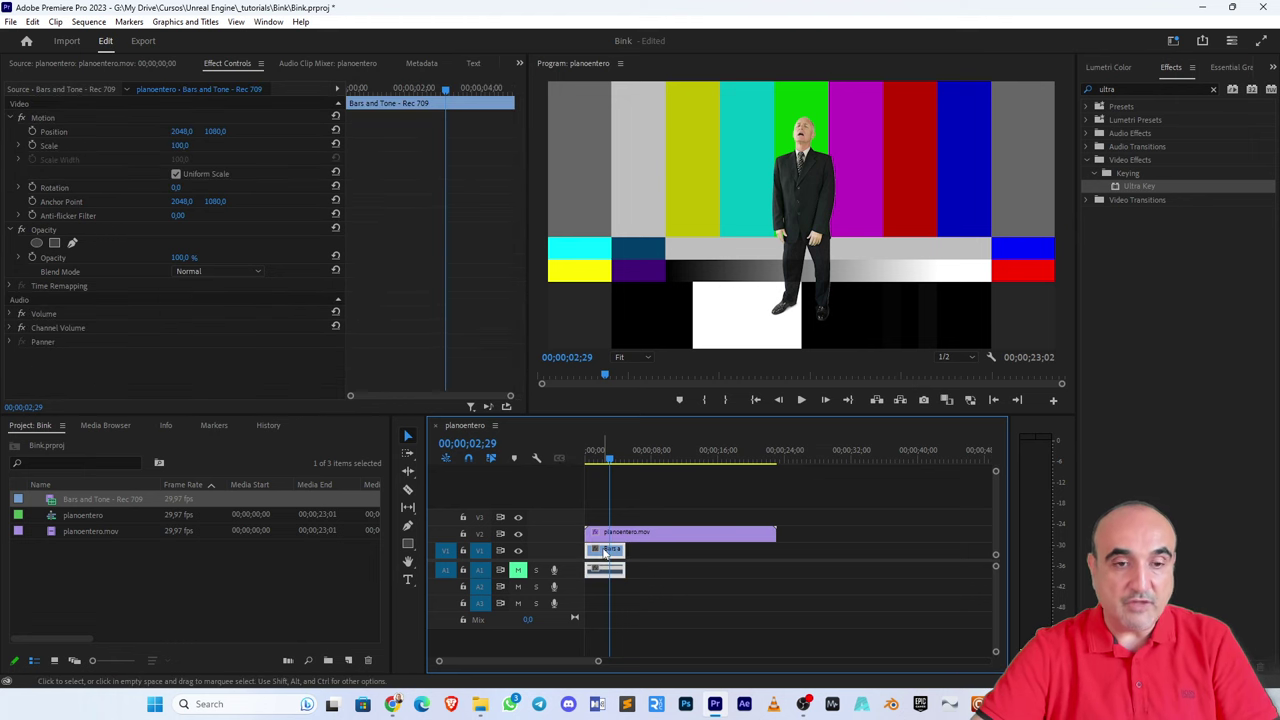
key("Delete")
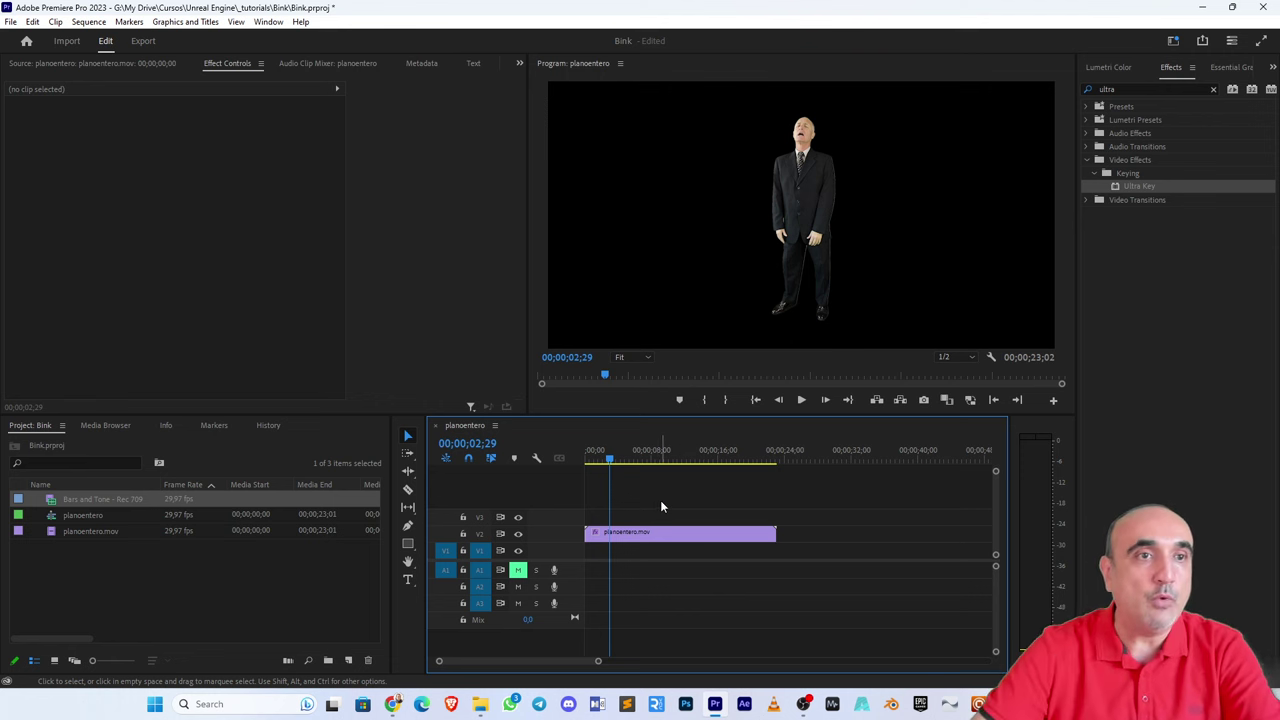
- Open the export settings for the planoentero sequence and select QuickTime as the format
left_click(143, 41)
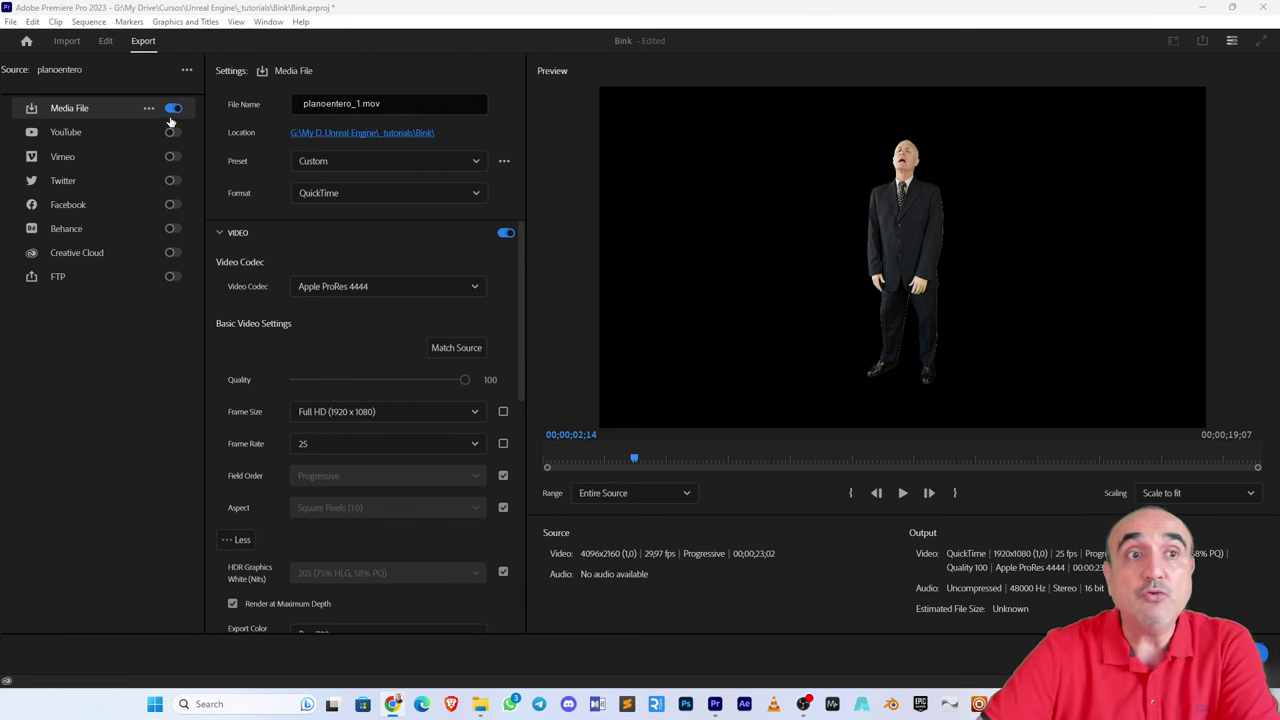
left_click(150, 44)
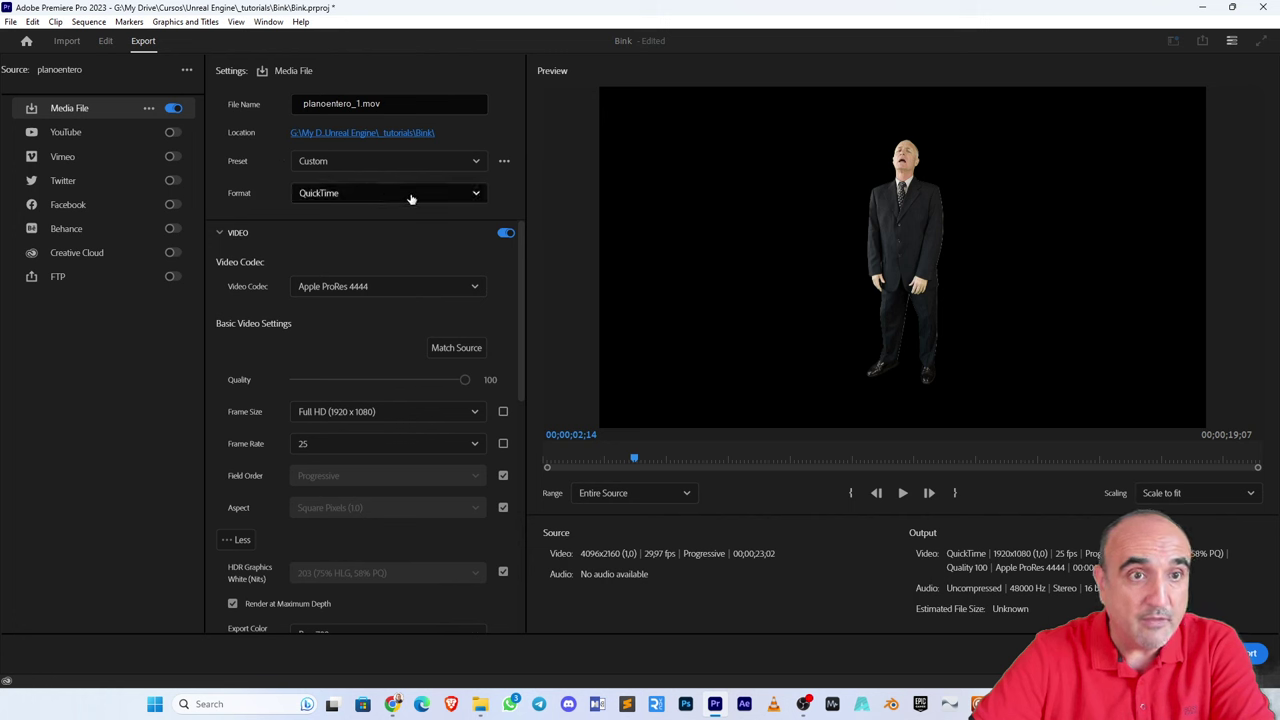
left_click(470, 193)
left_click_drag(482, 379, 477, 239)
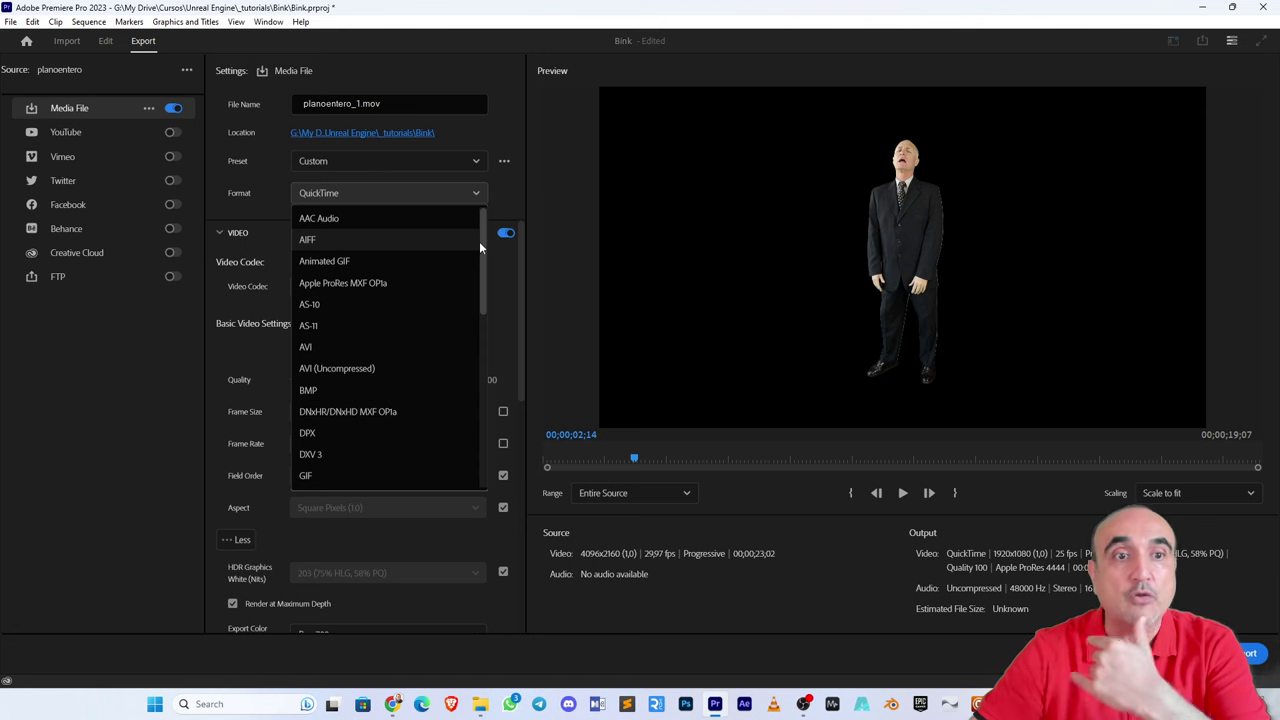
scroll(479, 248, "down", 3)
scroll(473, 290, "down", 4)
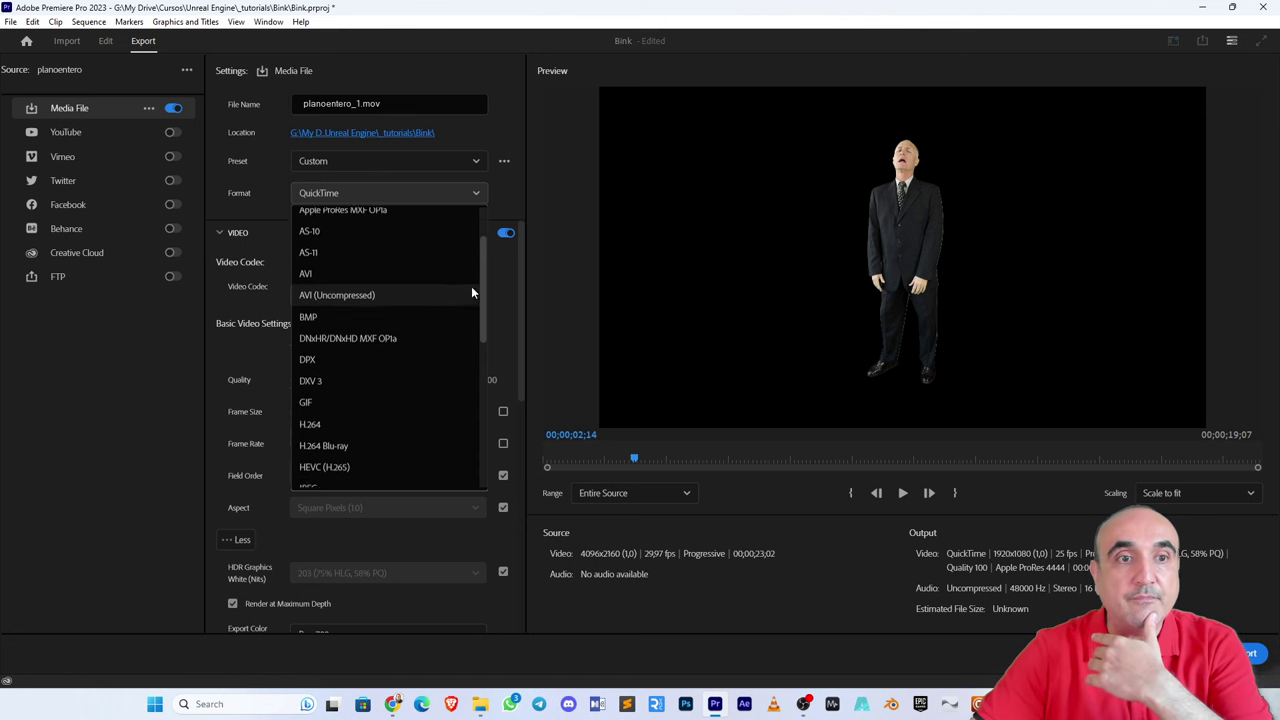
scroll(472, 314, "down", 3)
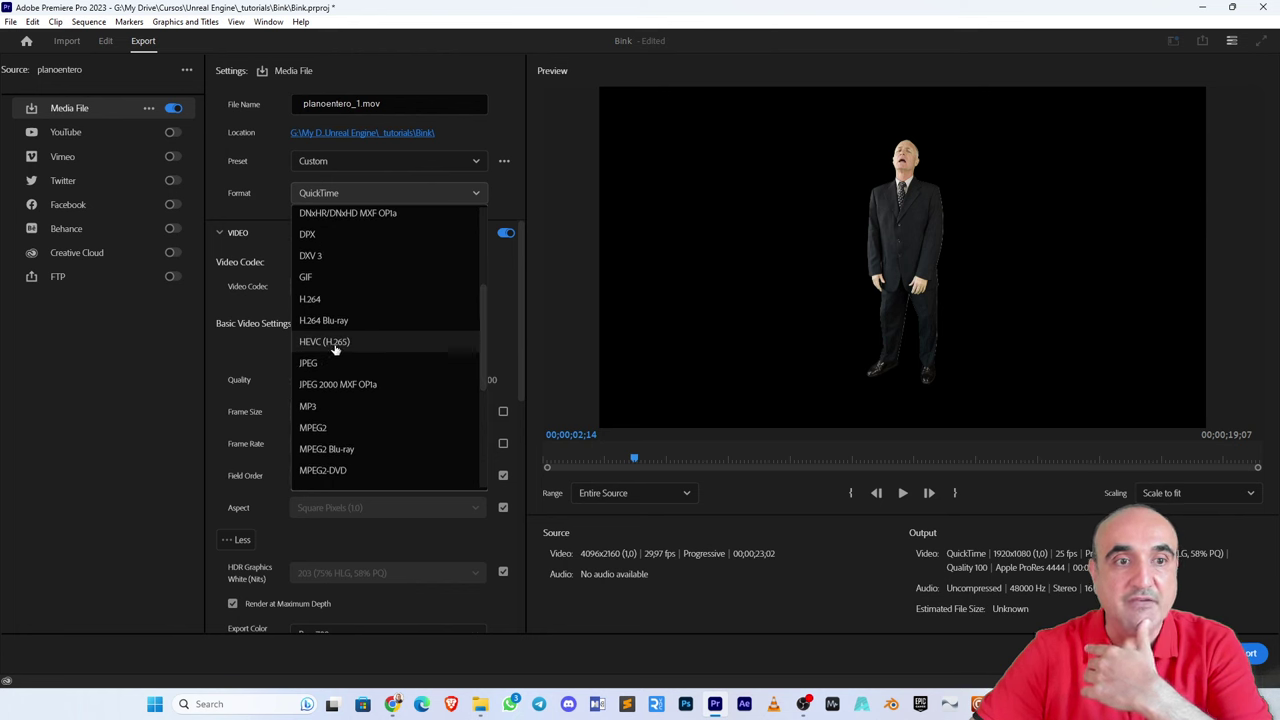
left_click_drag(481, 318, 438, 392)
left_click(368, 389)
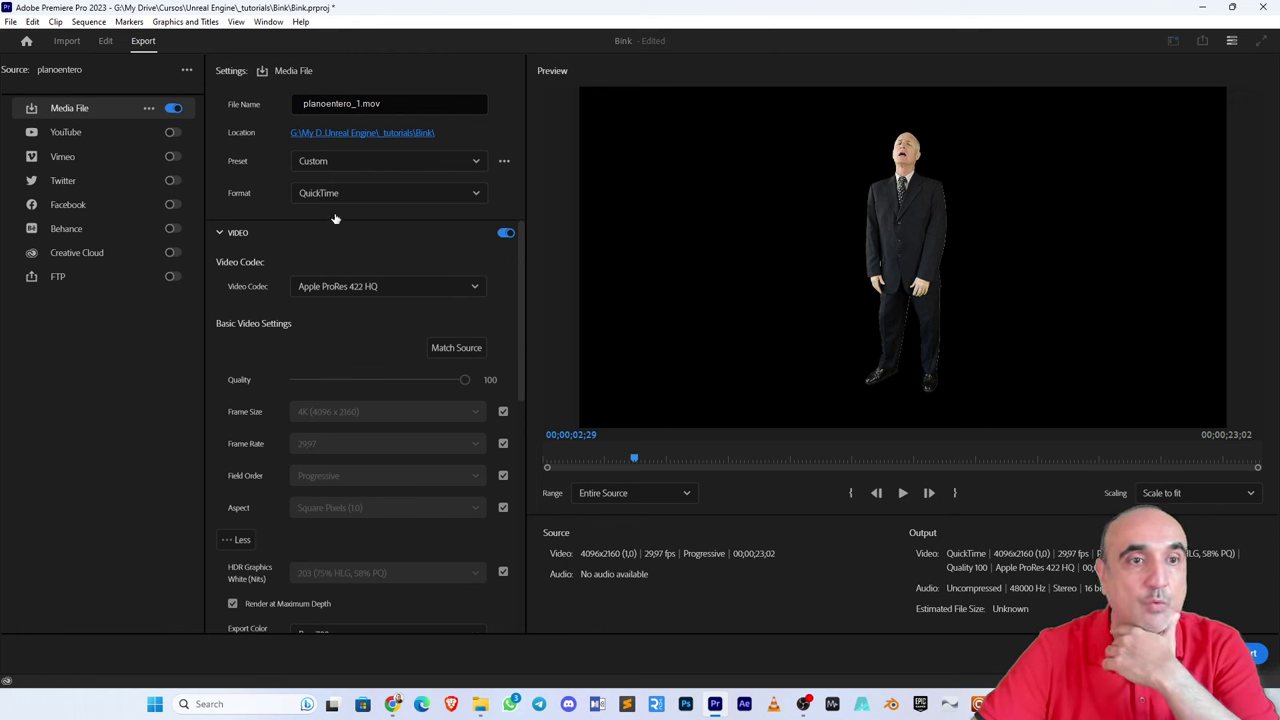
- Set the export's video codec to Apple ProRes 4444
left_click(421, 290)
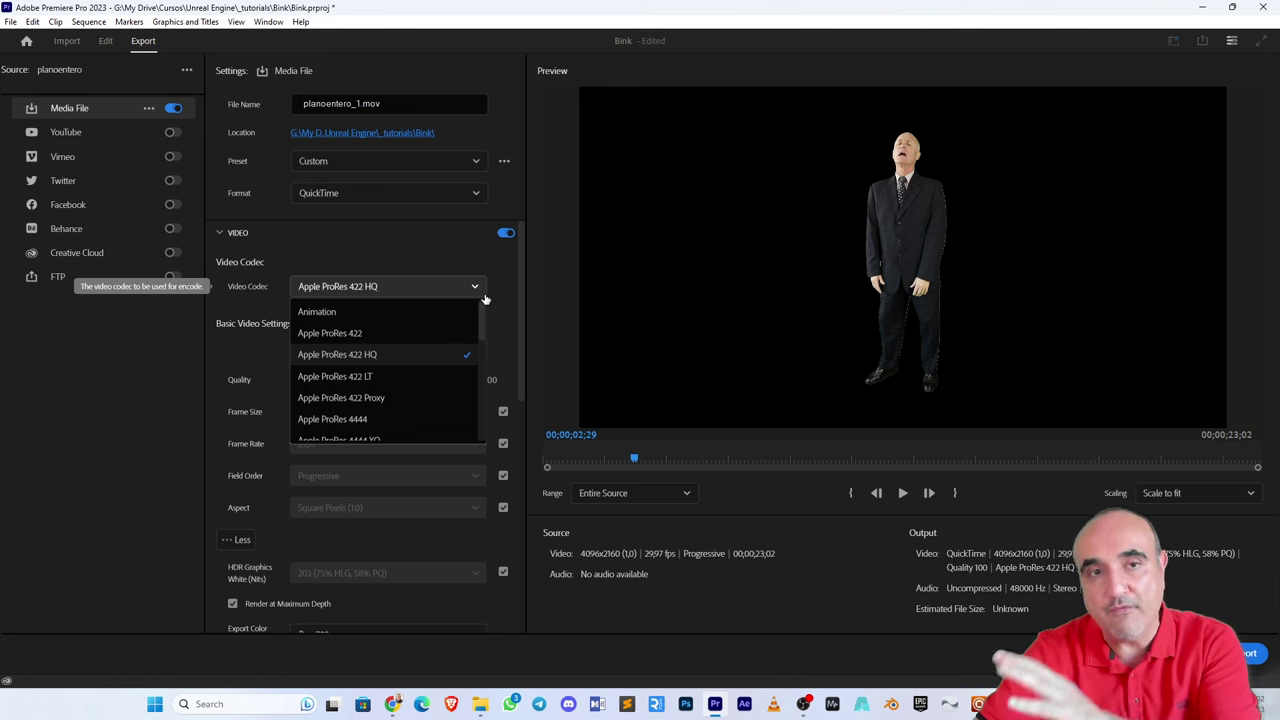
scroll(483, 325, "down", 3)
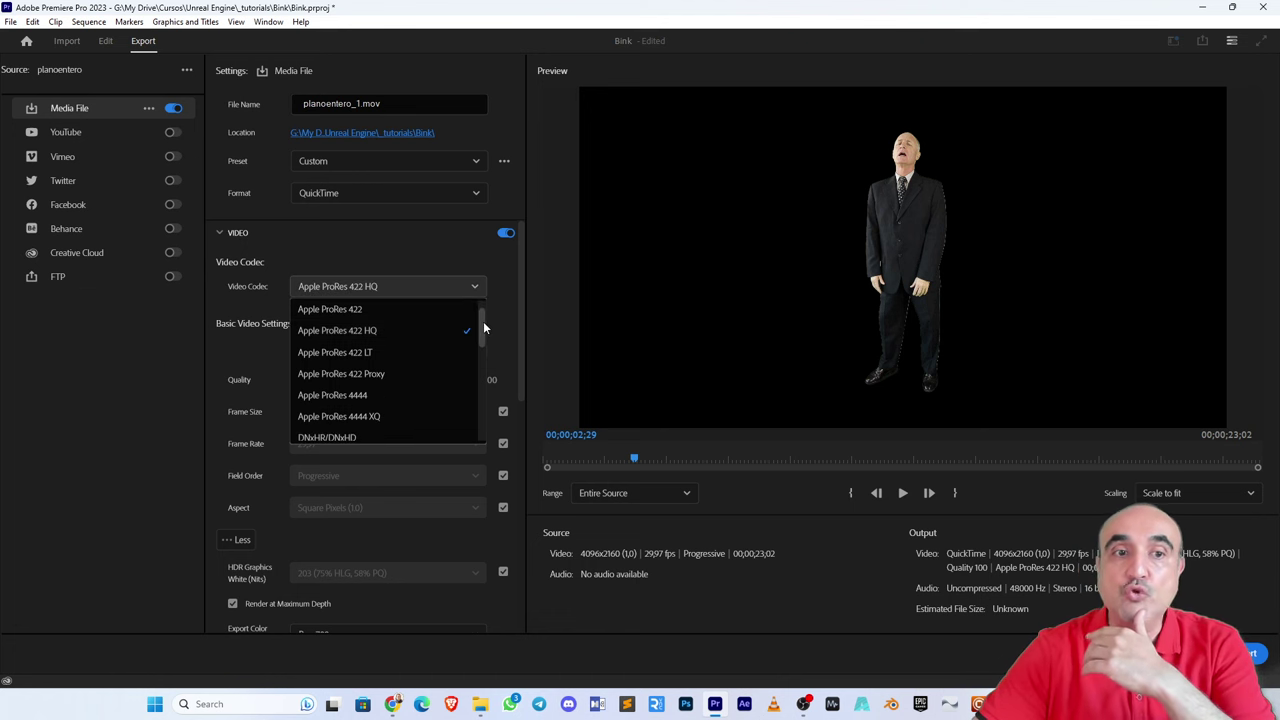
scroll(480, 338, "down", 1)
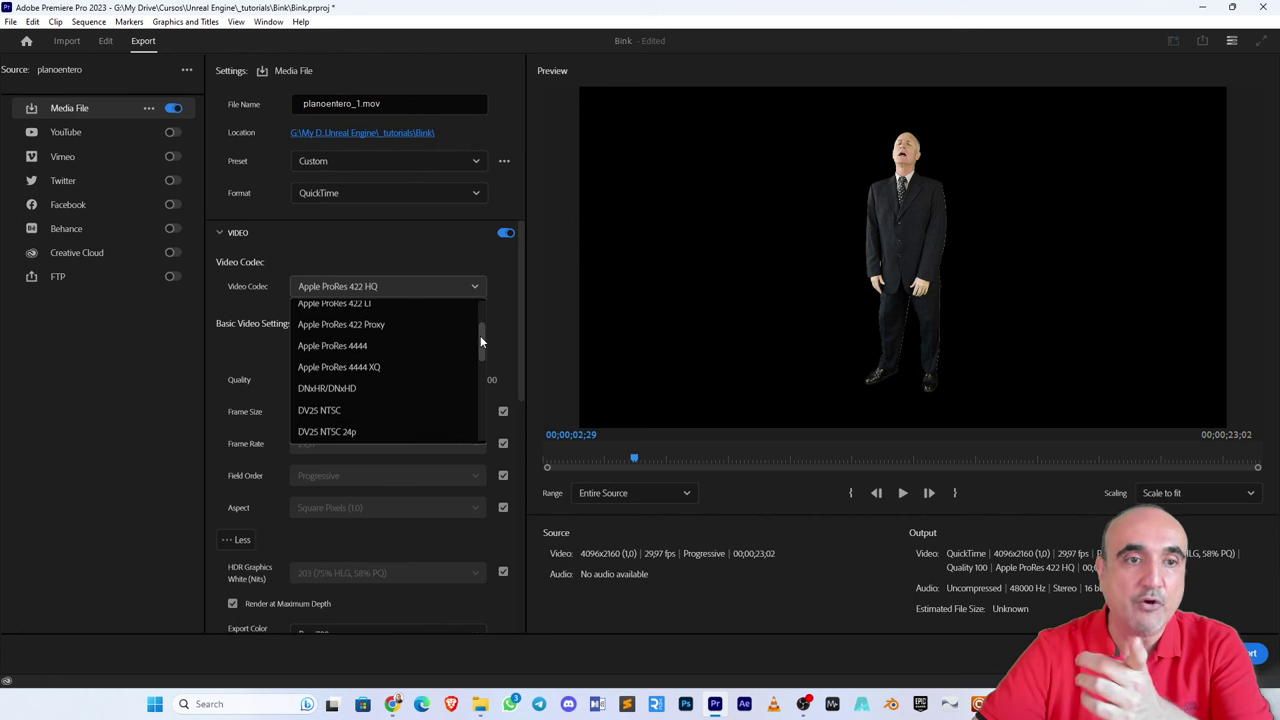
left_click_drag(480, 335, 469, 415)
left_click(466, 345)
- Try GoPro CineForm as the export's video codec and return to Apple ProRes 4444
left_click(475, 287)
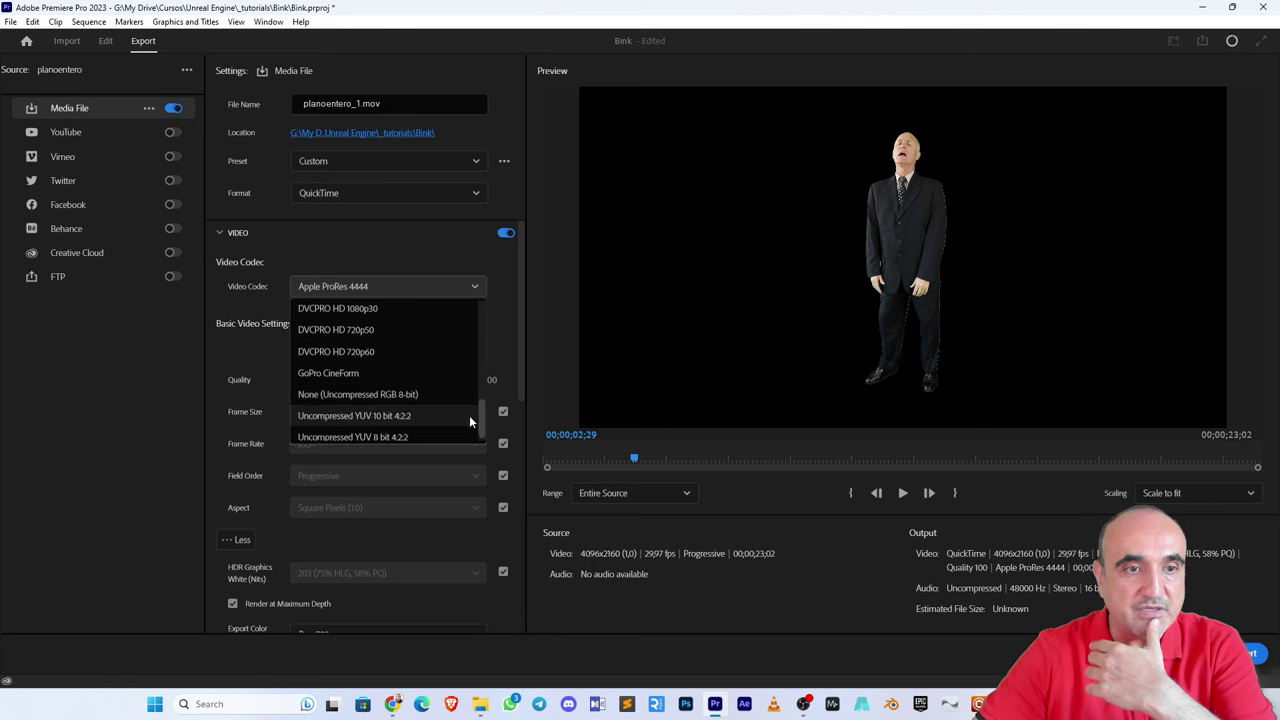
left_click(366, 369)
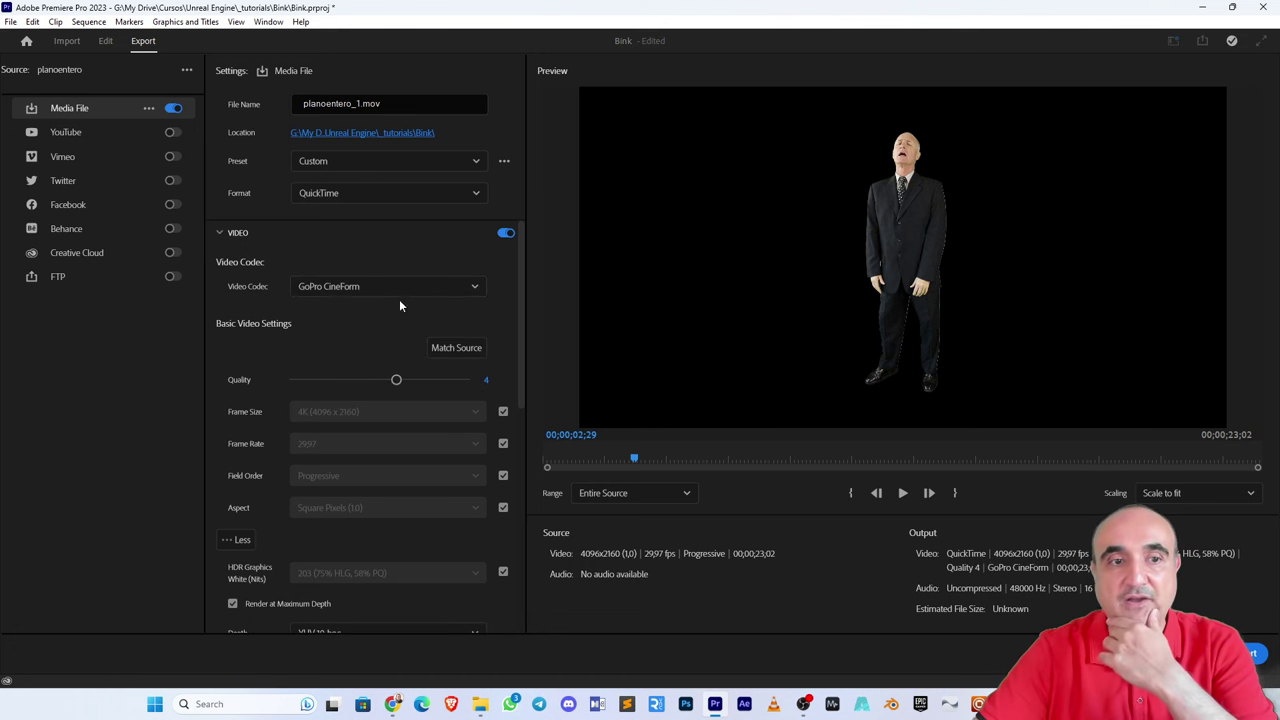
left_click(437, 288)
left_click_drag(477, 390, 482, 335)
left_click(364, 352)
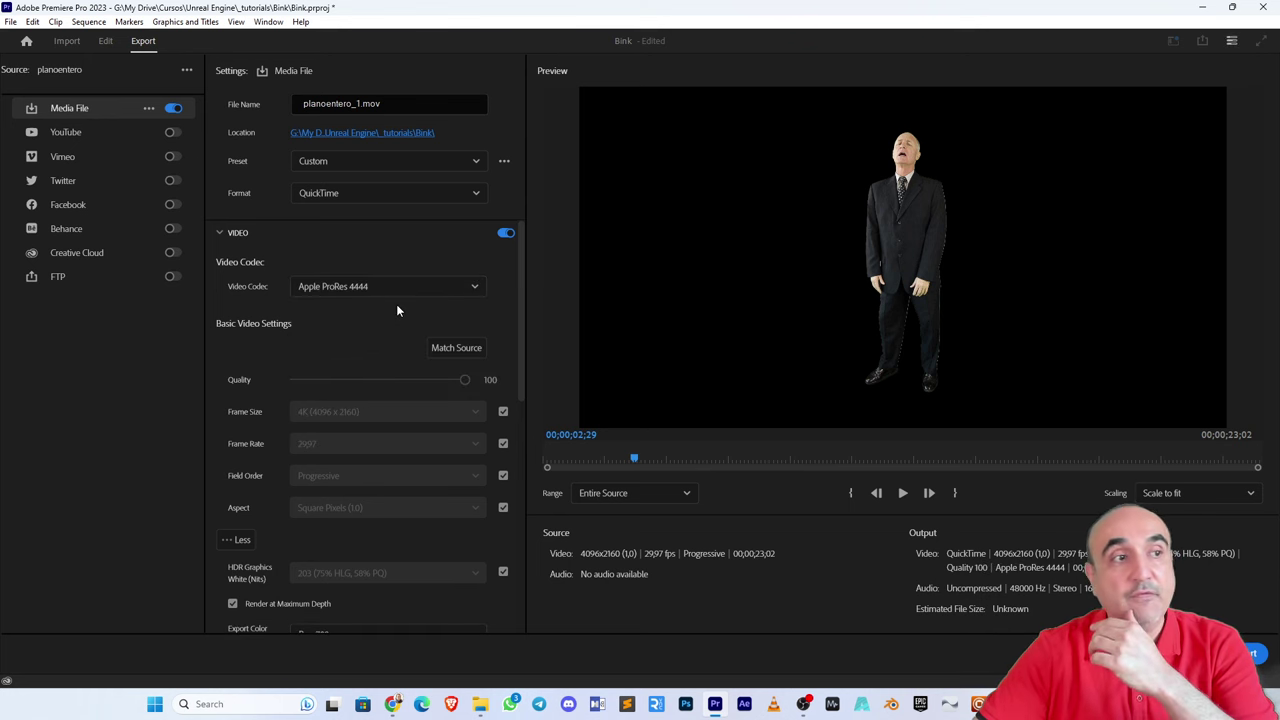
scroll(495, 410, "down", 1)
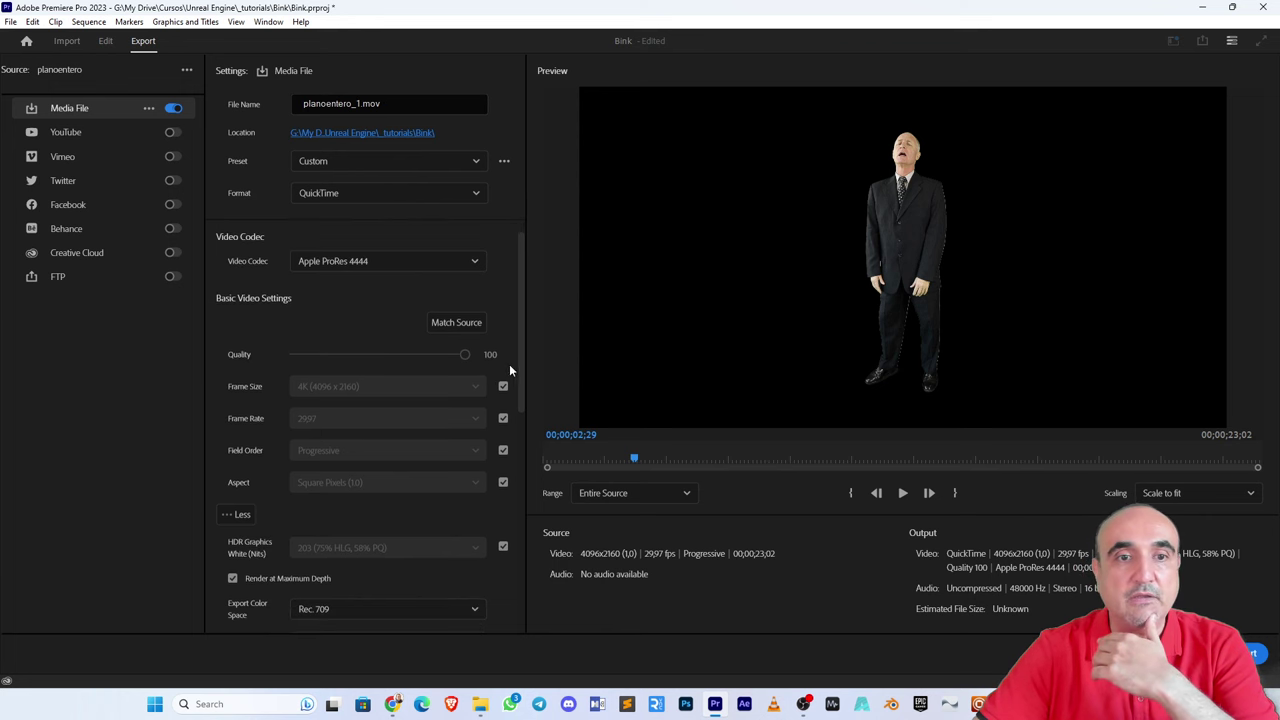
- Override the source settings for the export and set the frame size to Full HD (1920 x 1080) and frame rate to 25
left_click(503, 386)
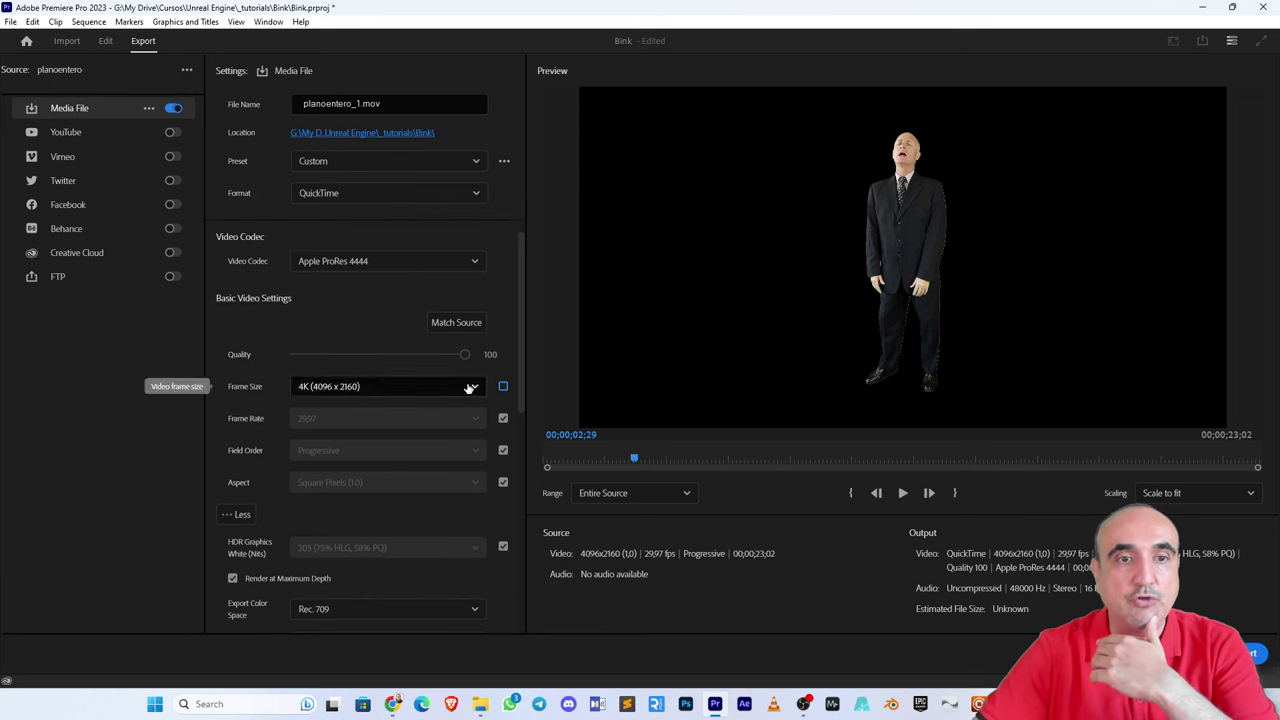
left_click(472, 387)
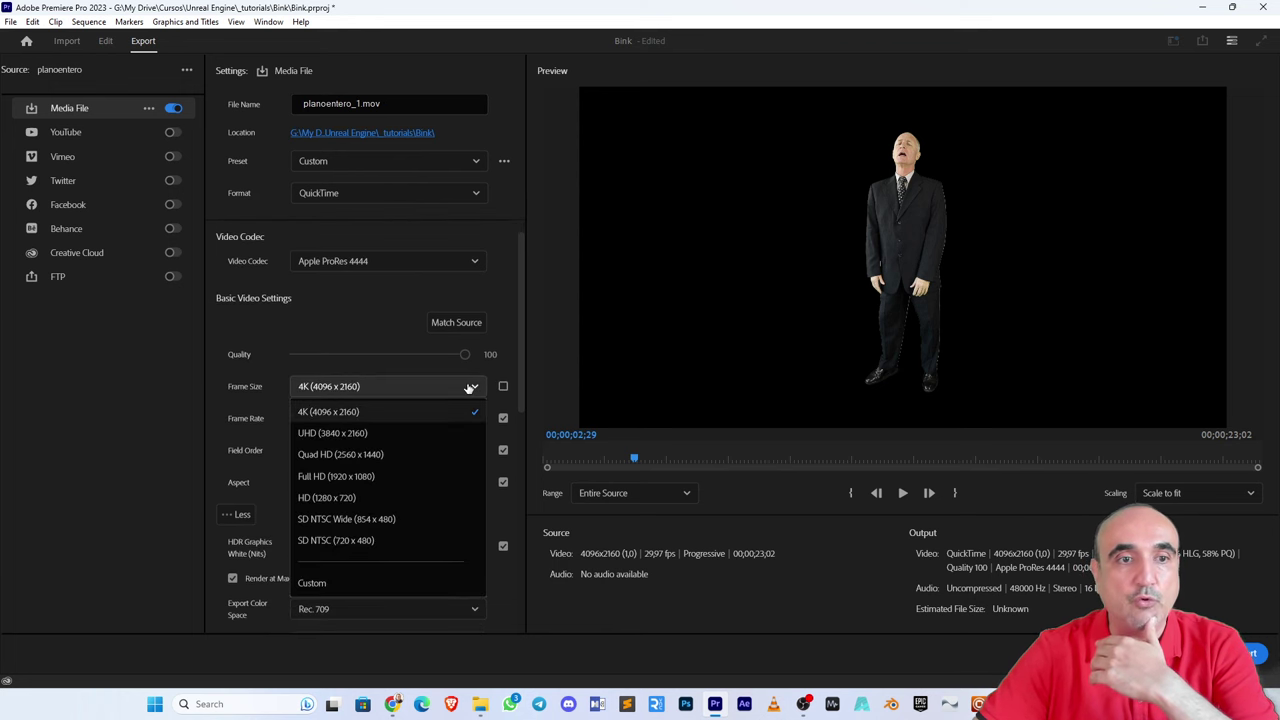
left_click(366, 477)
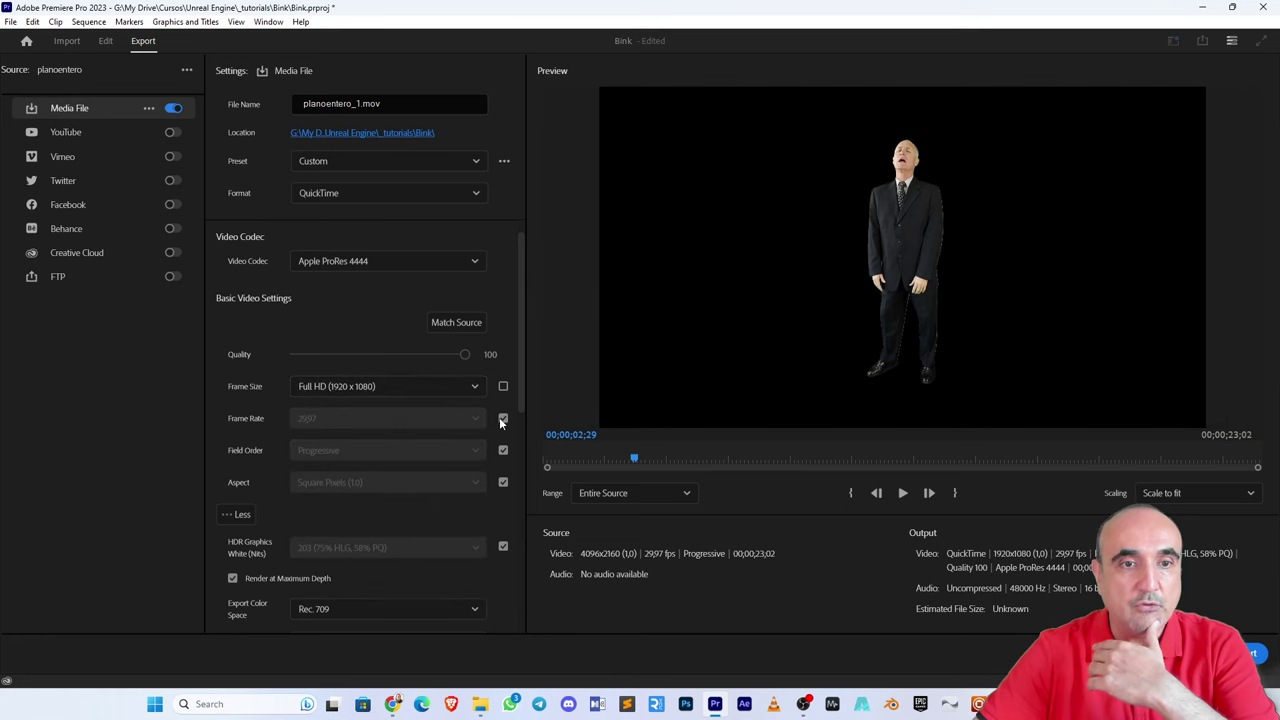
left_click(503, 418)
left_click(474, 418)
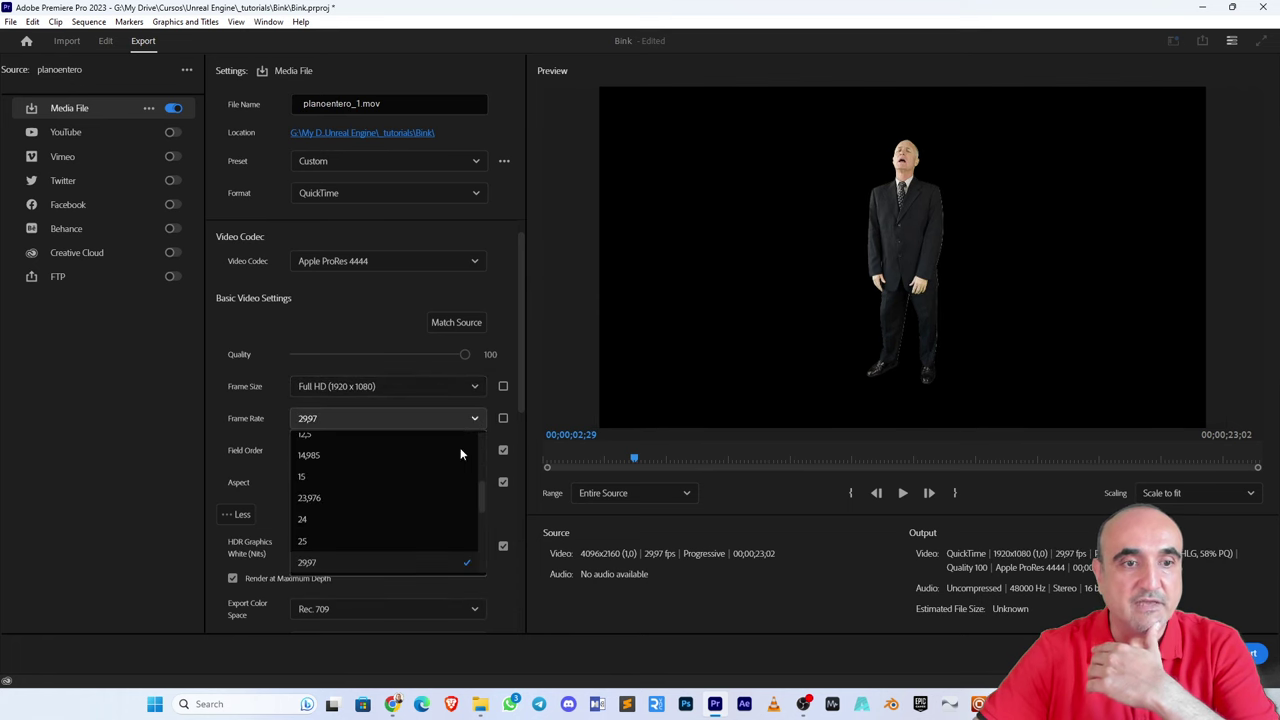
scroll(347, 548, "up", 1)
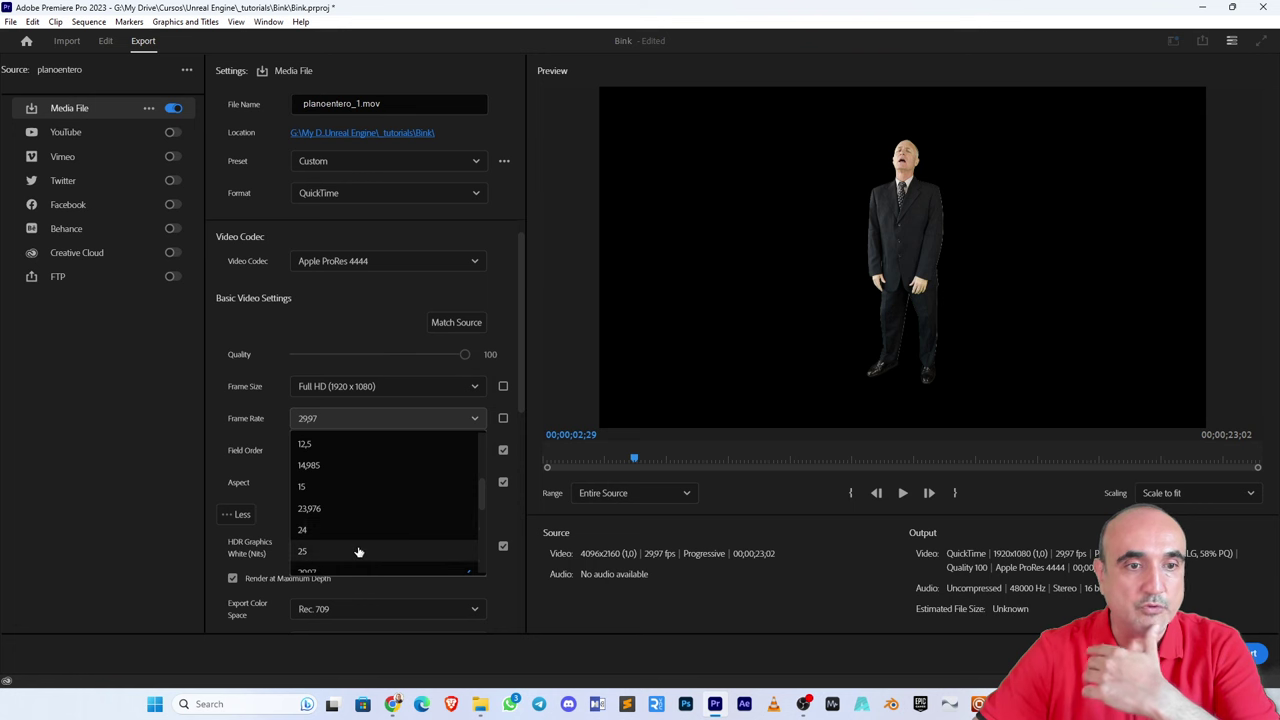
left_click(358, 551)
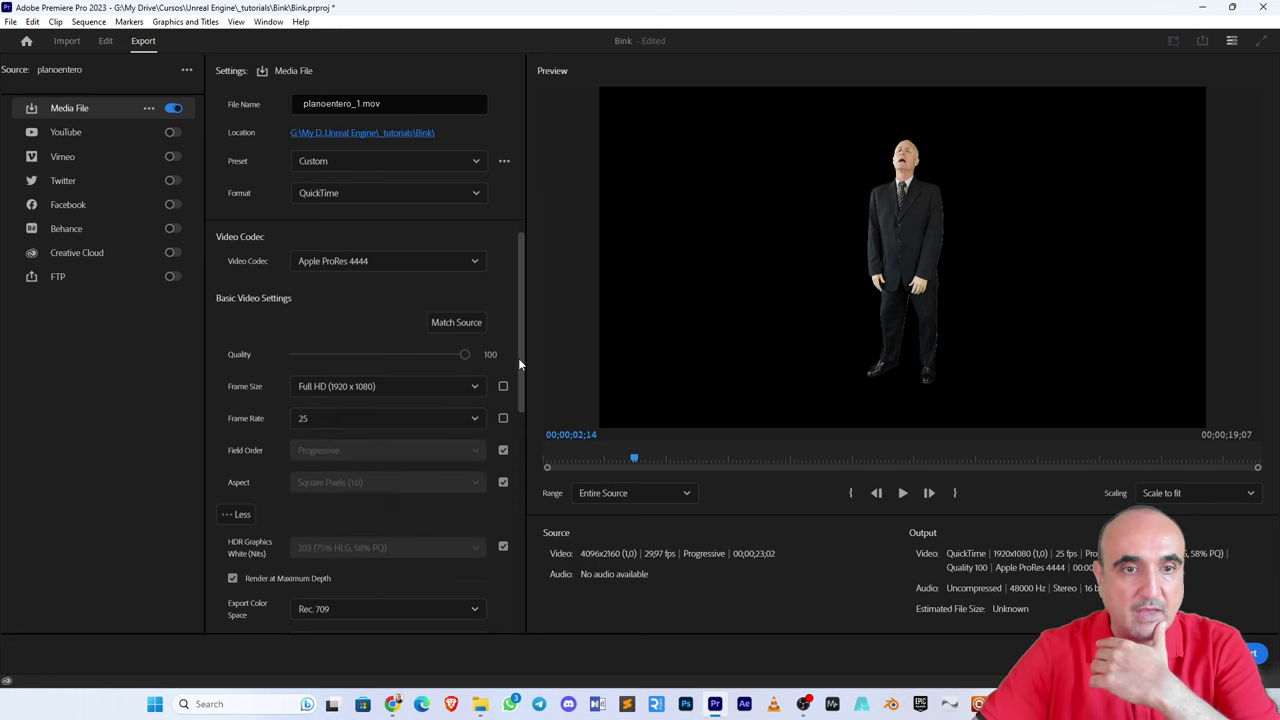
- Set the export's depth to 8-bpc + alpha and scrub the preview slightly forward
left_click_drag(518, 358, 508, 456)
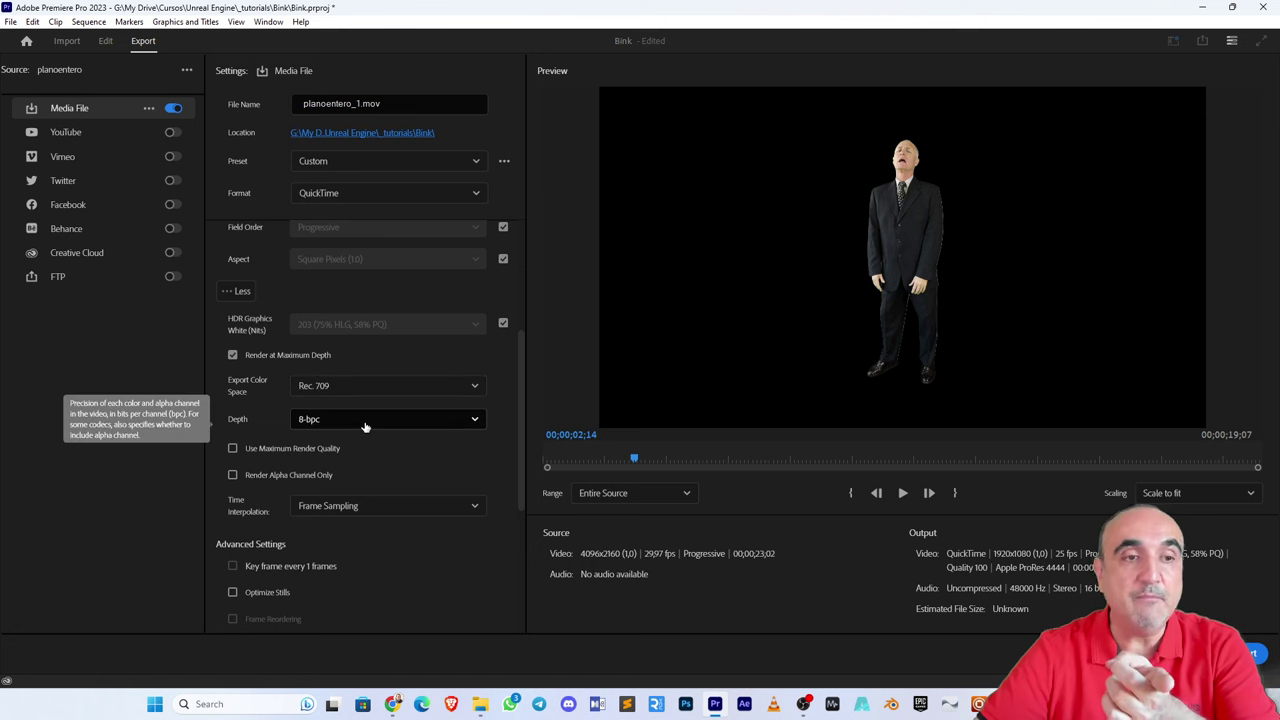
left_click(365, 427)
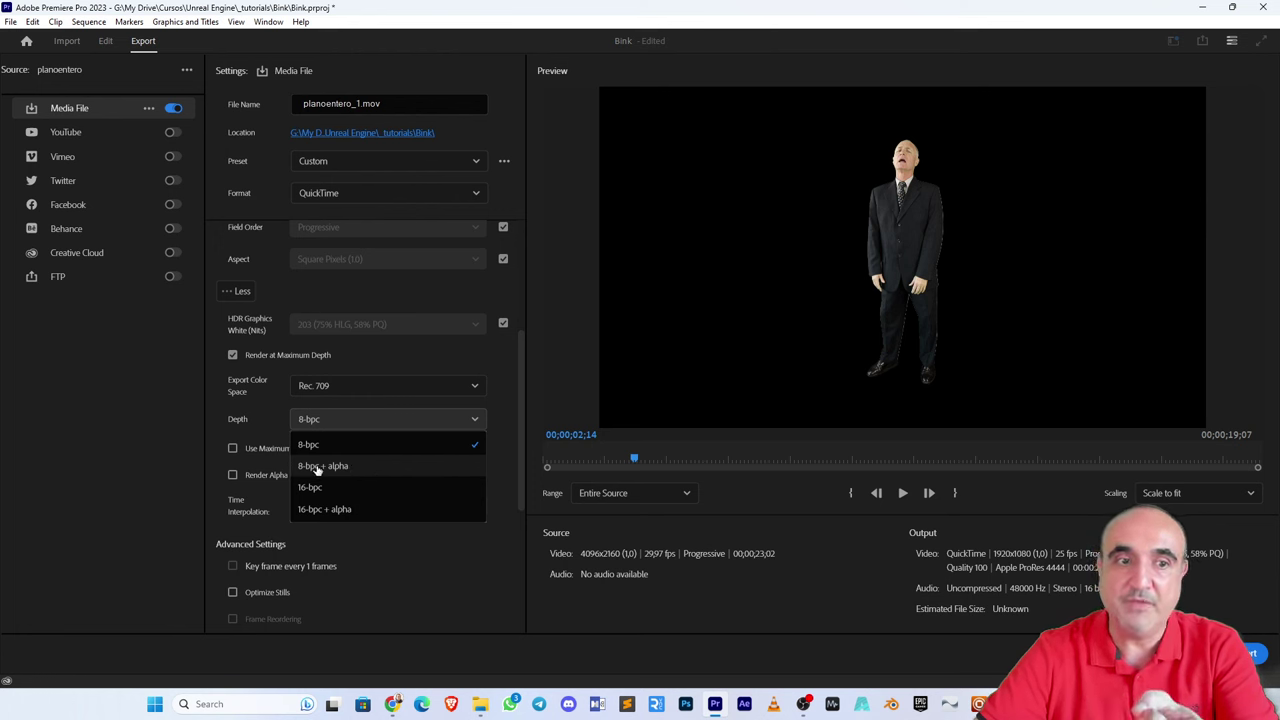
left_click(373, 466)
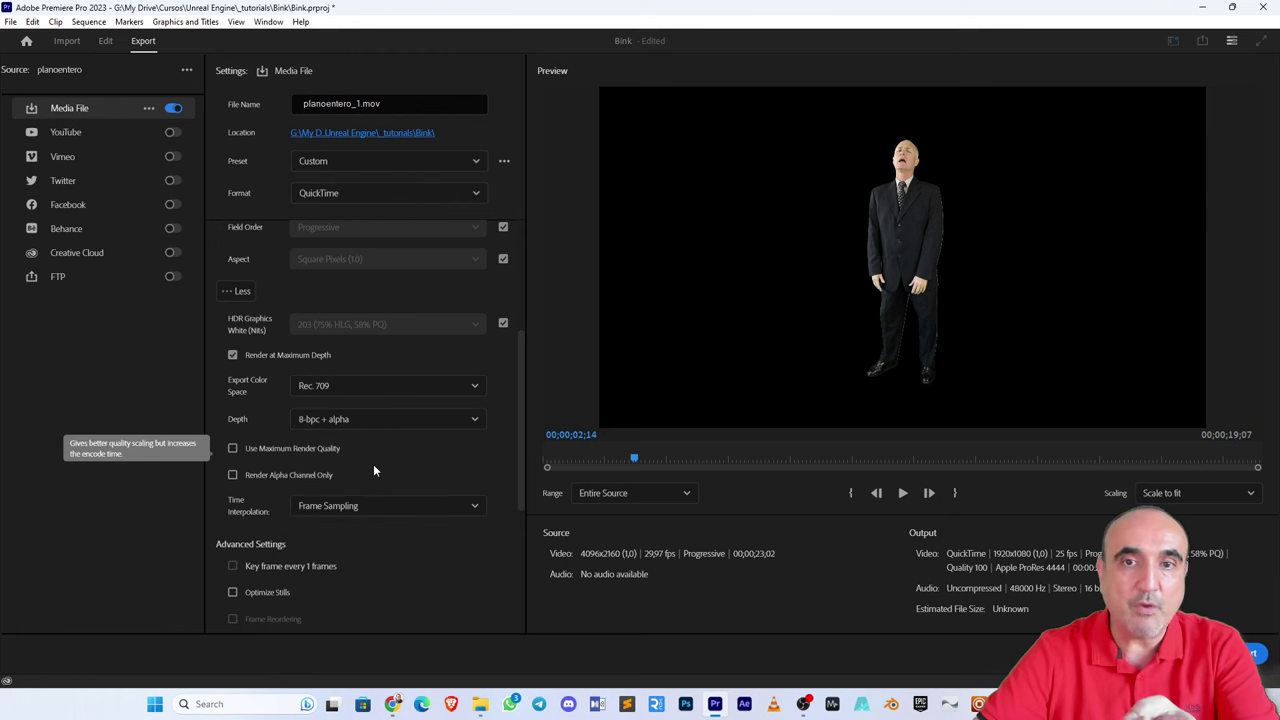
left_click_drag(623, 451, 657, 461)
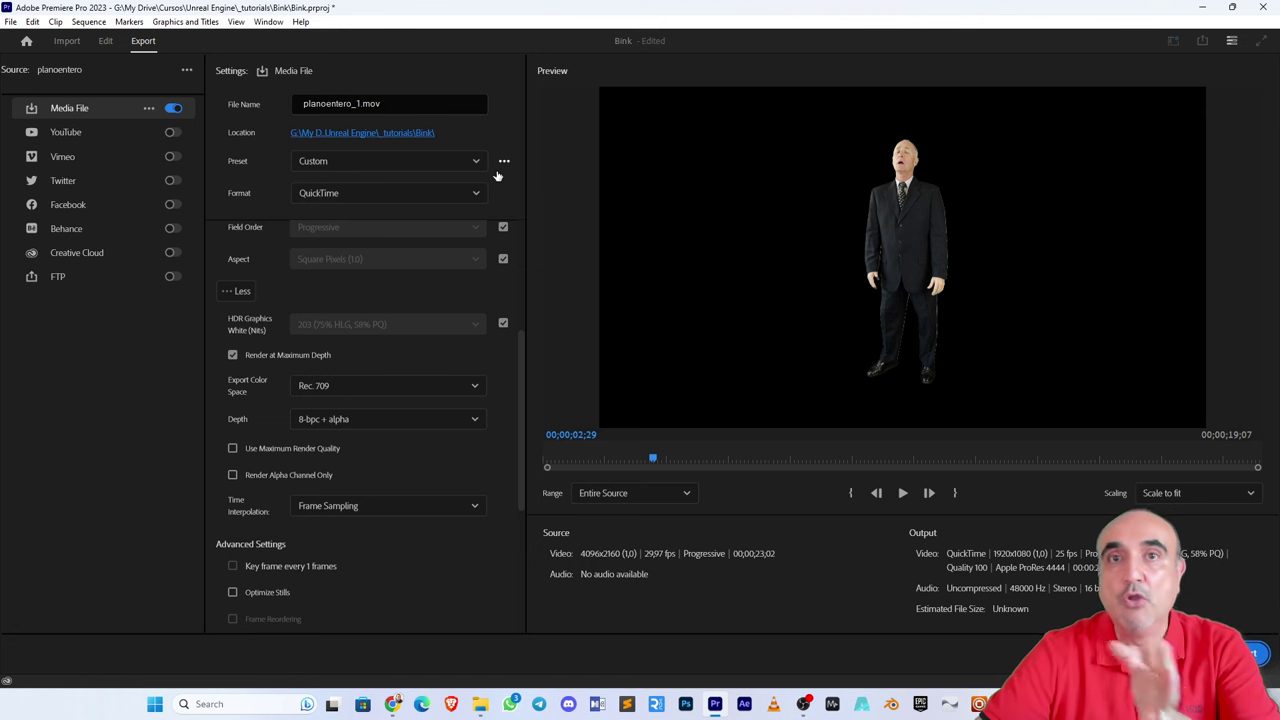
- Close the Bink project with its changes saved, and pause and close the planoentero.mov video in VLC
left_click(1265, 10)
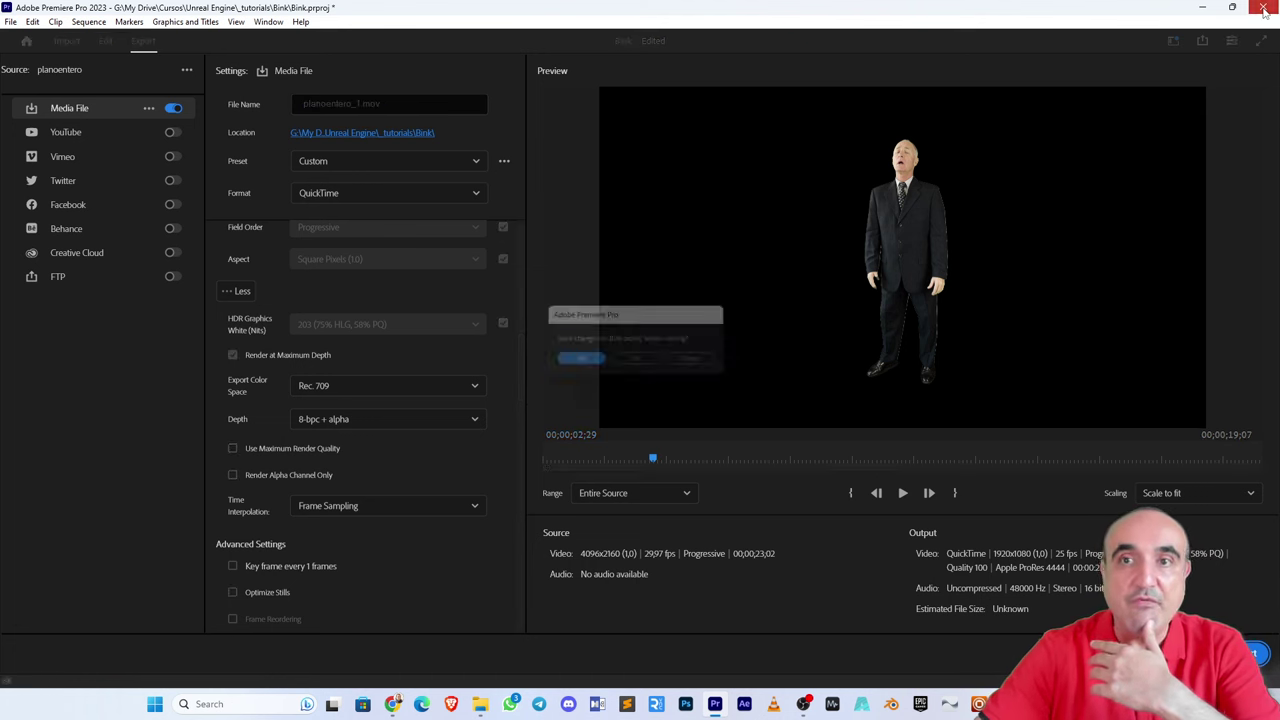
left_click(584, 369)
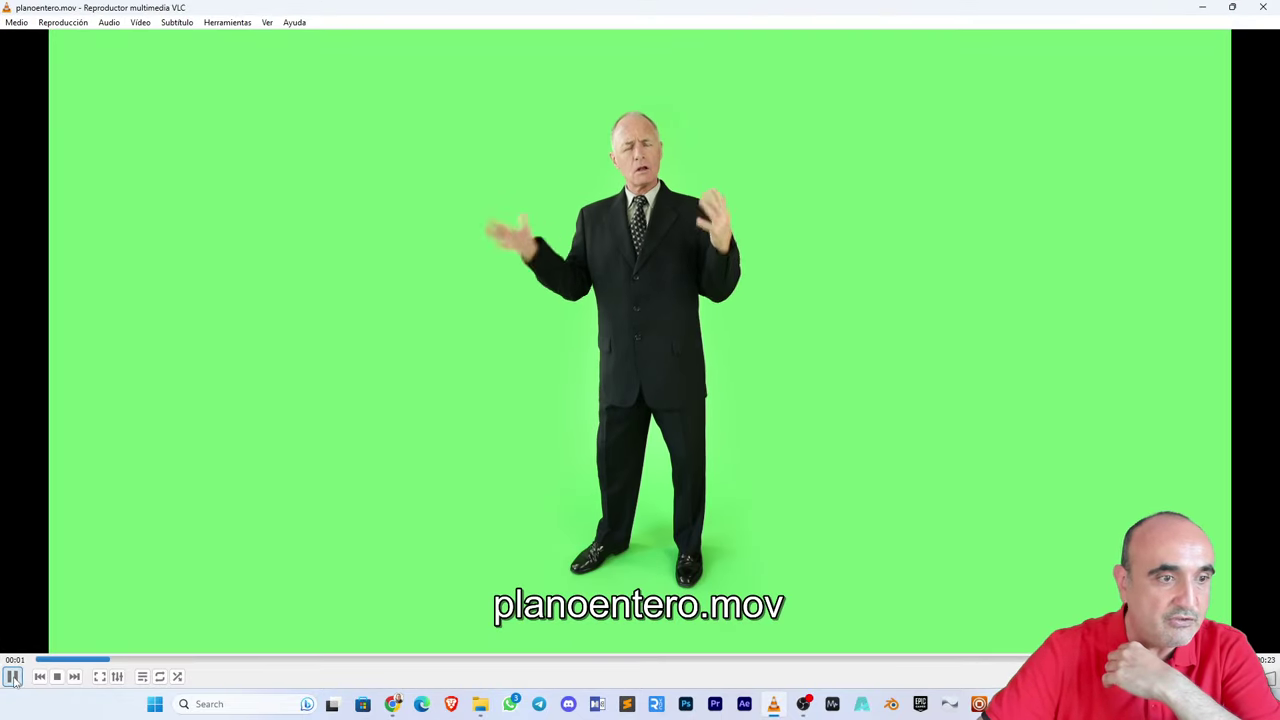
left_click(12, 677)
left_click(1266, 12)
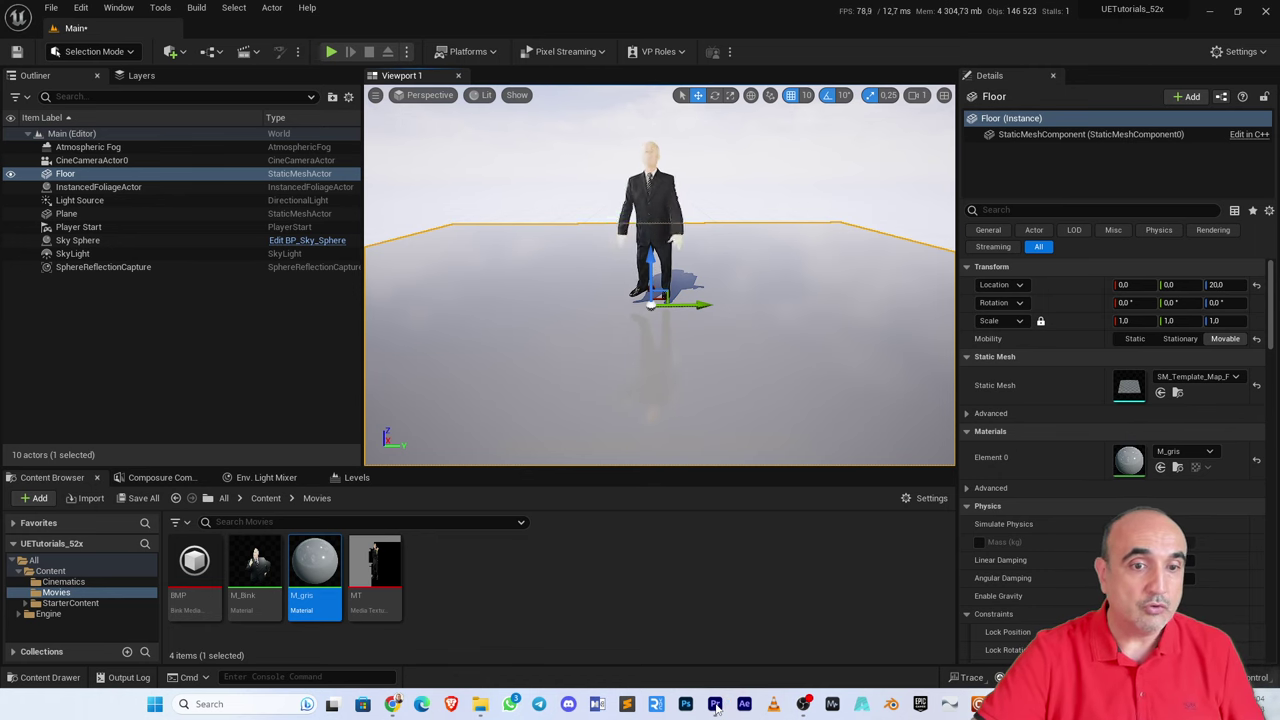
- Switch to Premiere Pro and open the recent Bink project
left_click(715, 706)
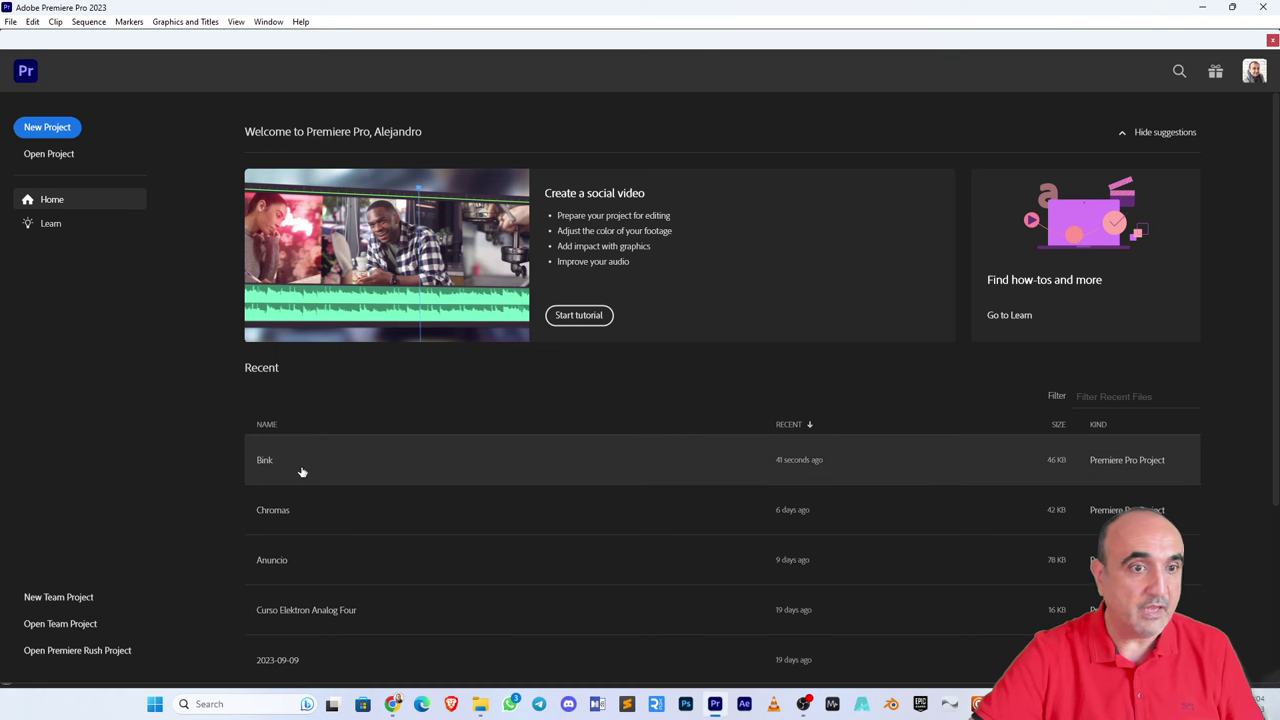
left_click(306, 462)
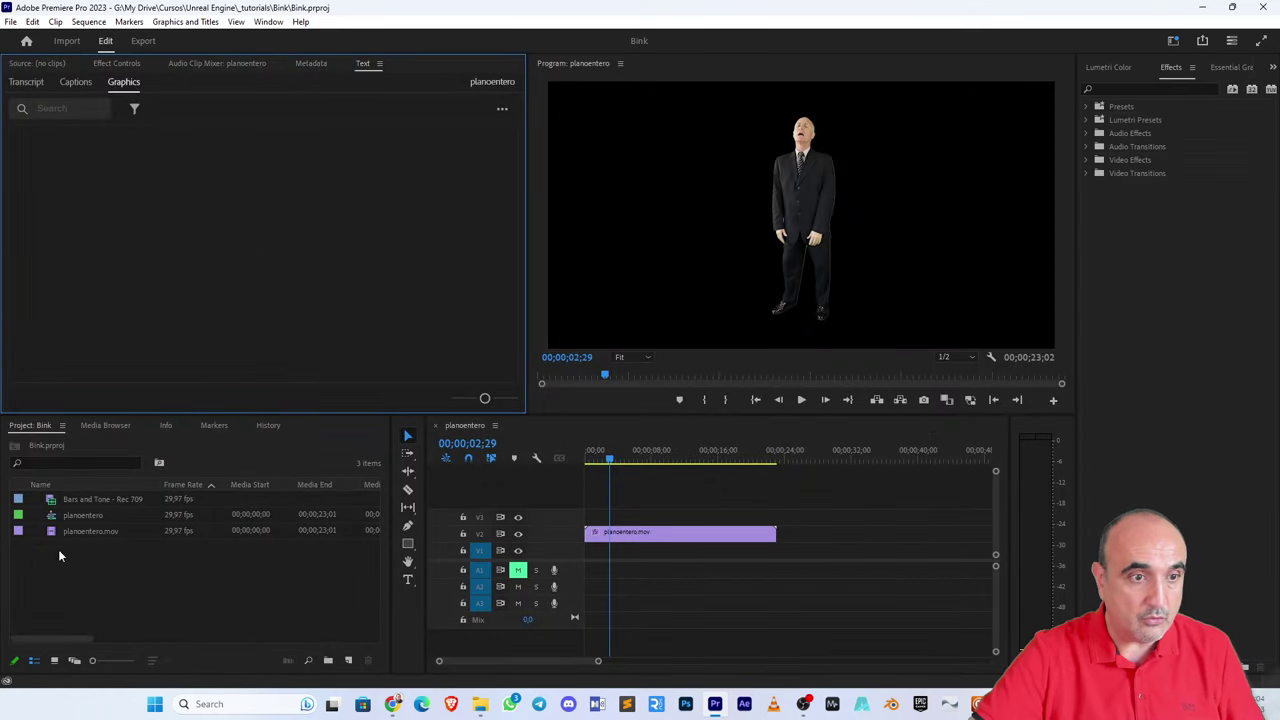
- Bring the Bink folder in File Explorer into view and preview planoentero_8bpc+alpha.mov in VLC
key("super+e")
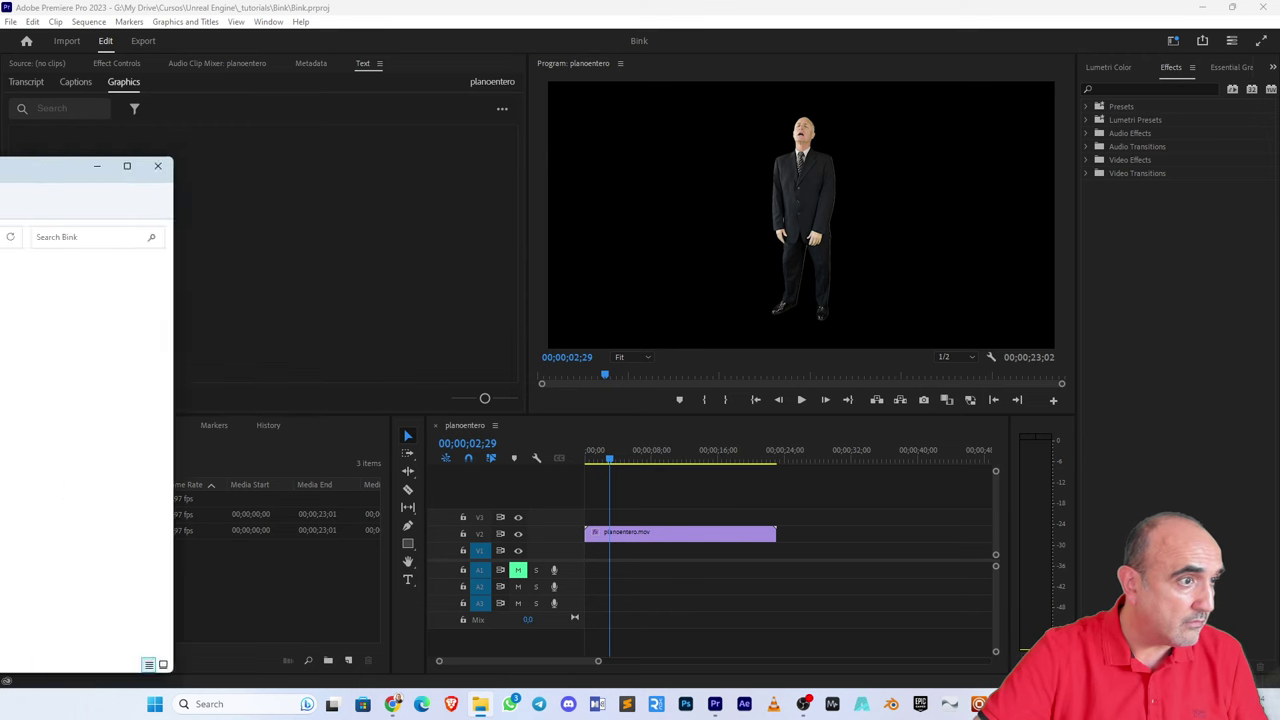
left_click_drag(0, 165, 475, 104)
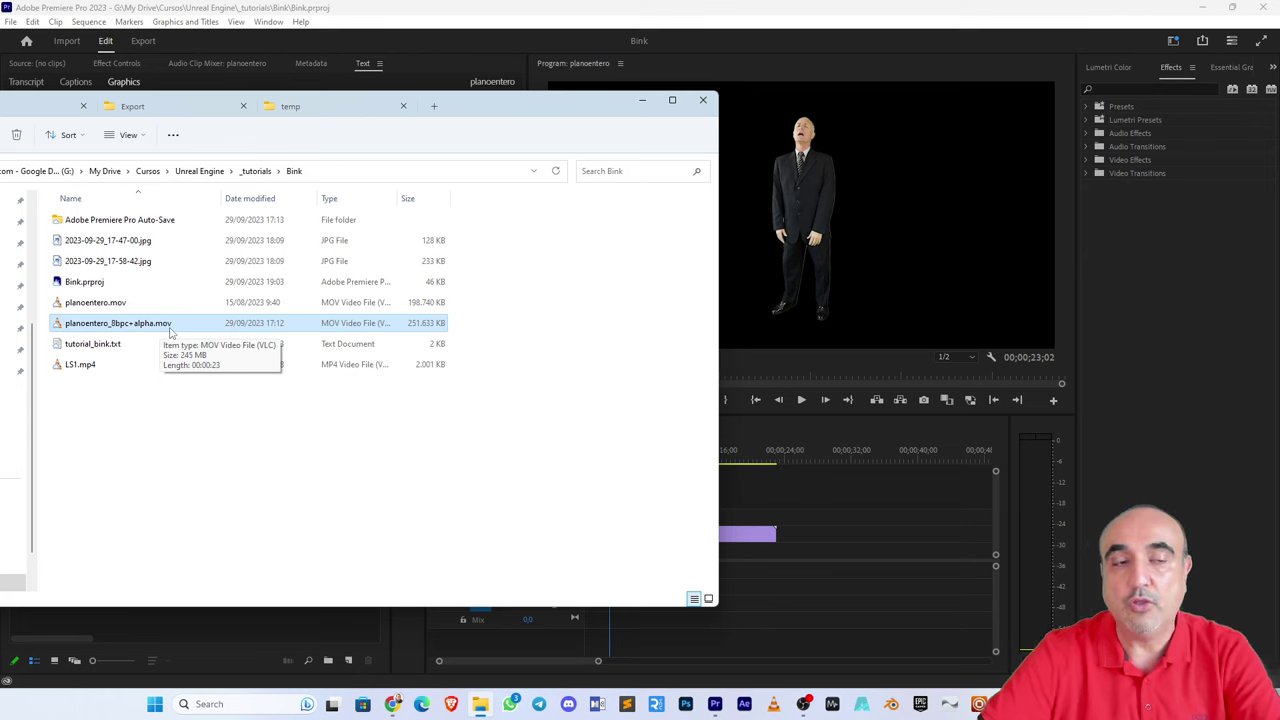
double_click(101, 323)
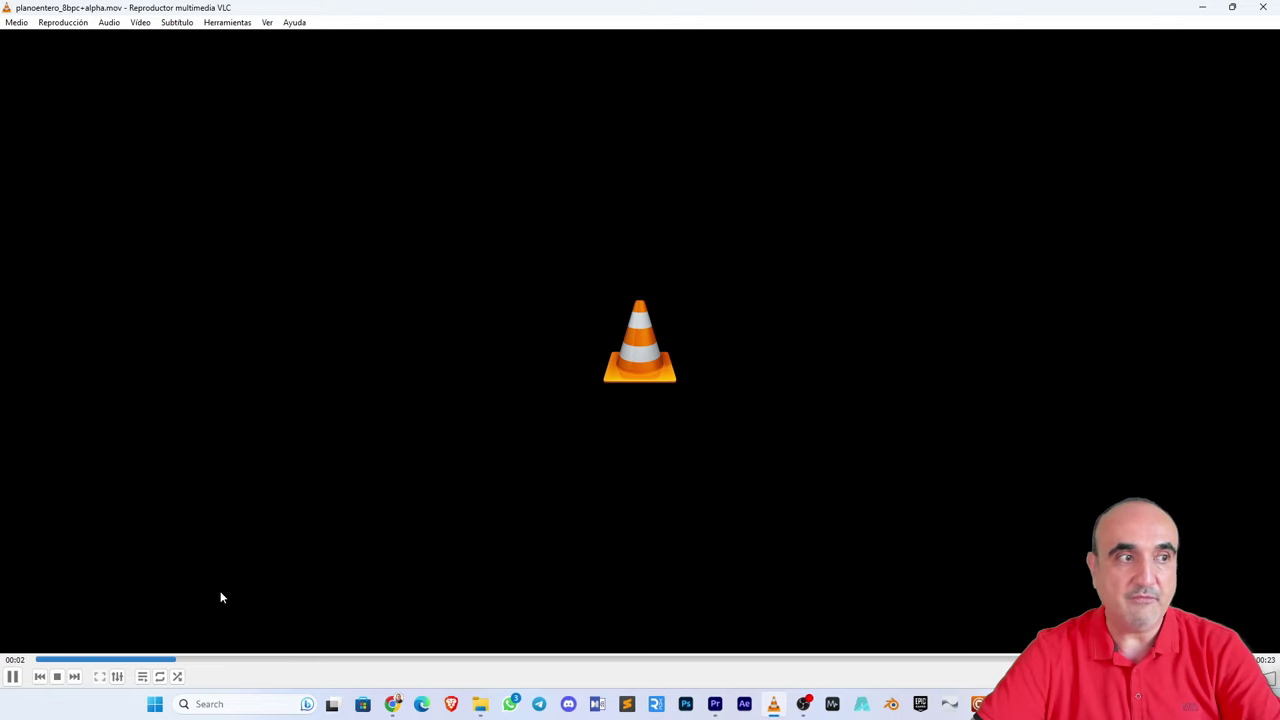
left_click(1263, 7)
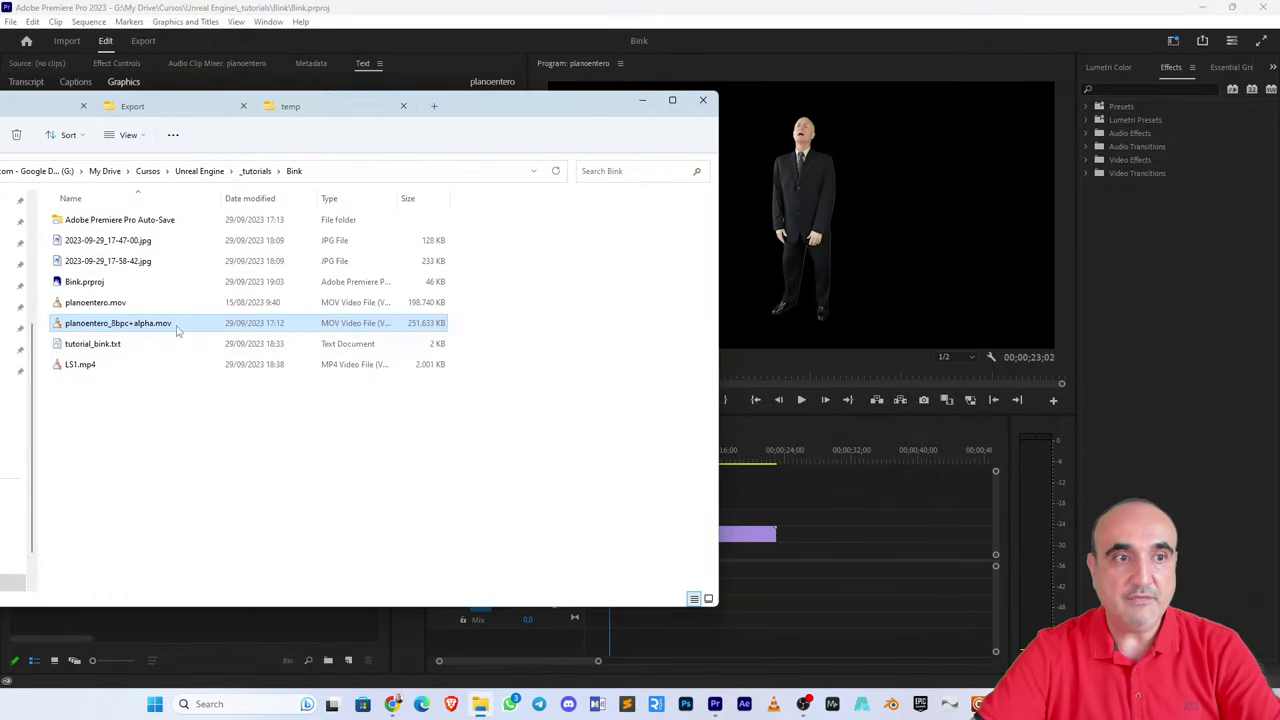
- Examine the 8bpc+alpha part in the name of planoentero_8bpc+alpha.mov
left_click(133, 326)
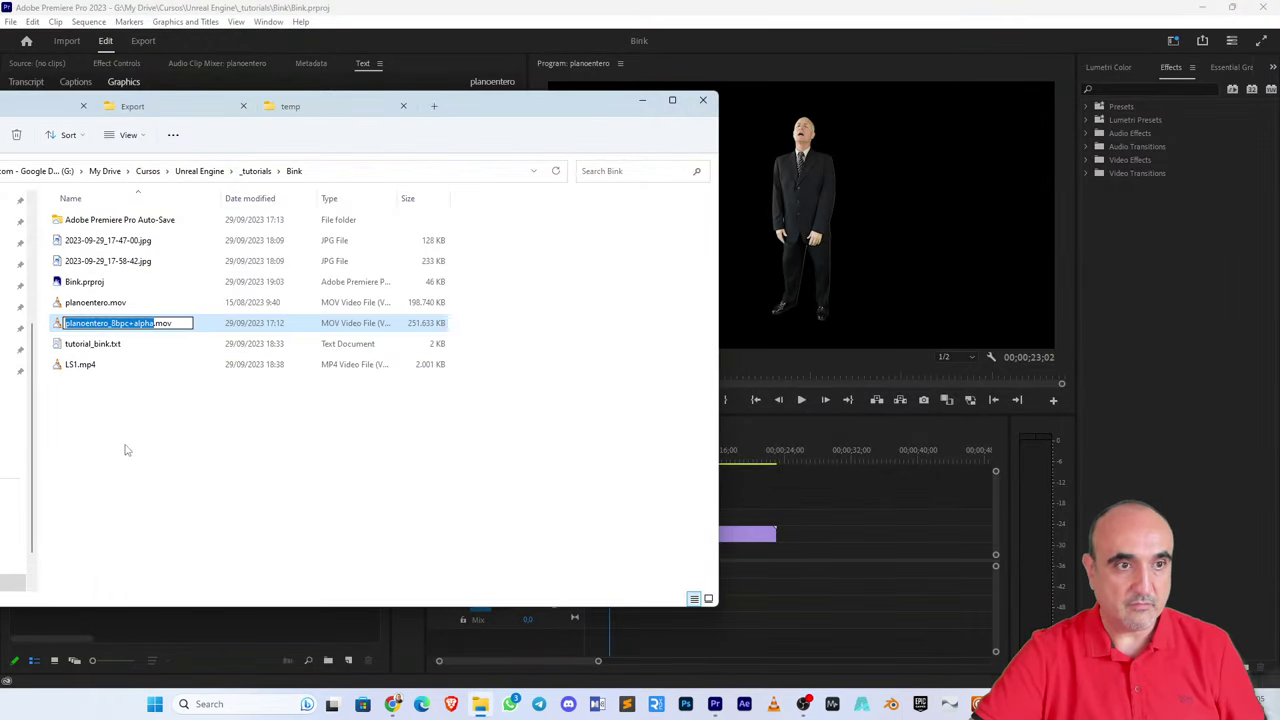
key("Escape")
left_click(114, 322)
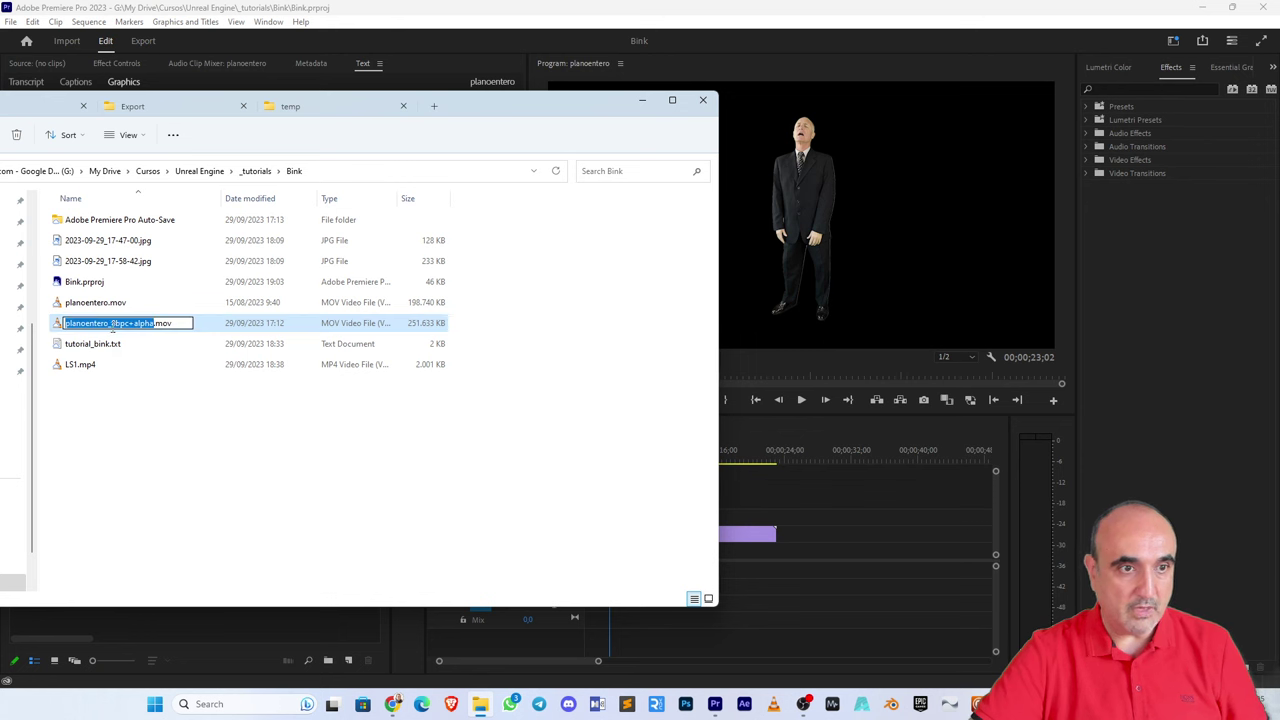
left_click(112, 324)
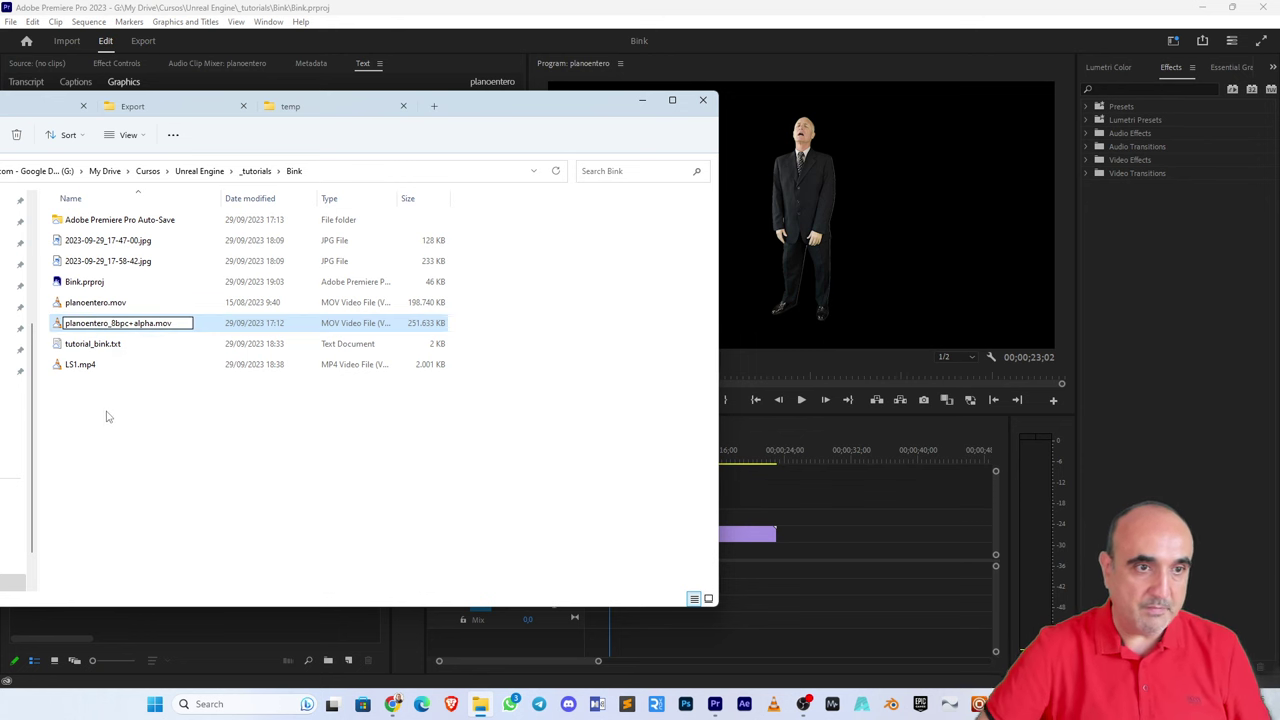
key("shift+Right")
key("shift+Right")
key("shift+Right")
key("shift+Right")
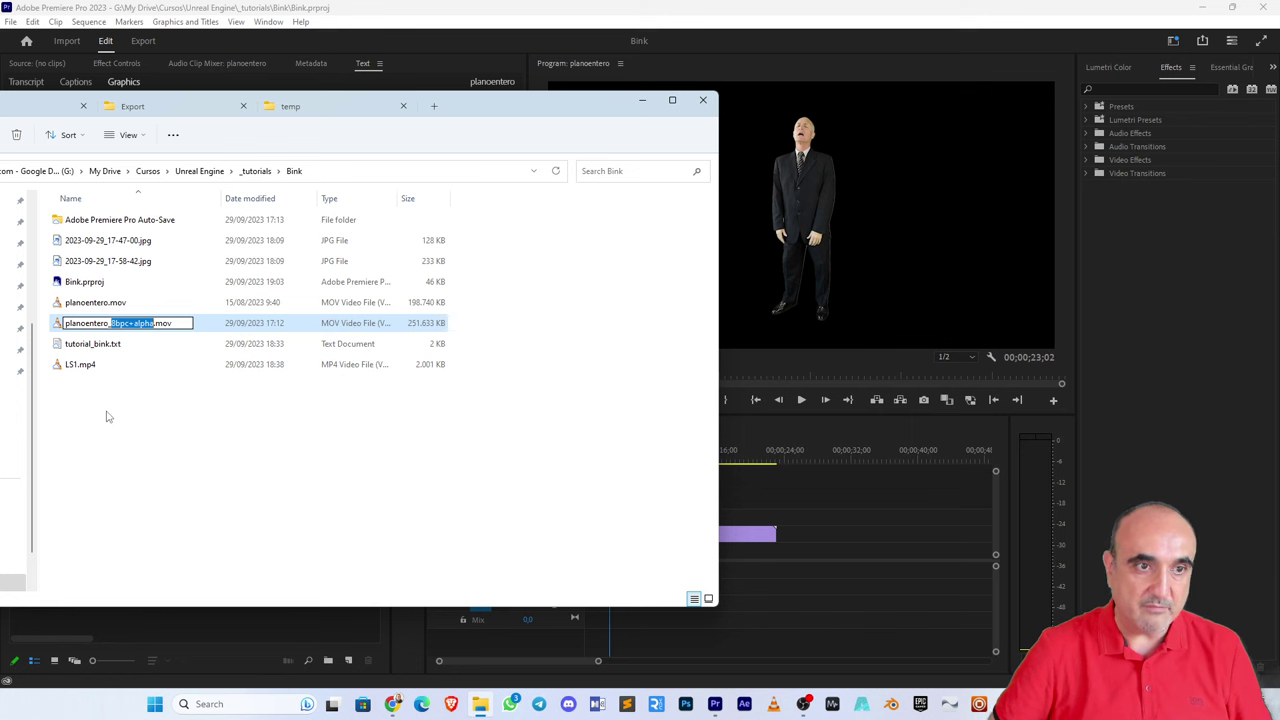
key("End")
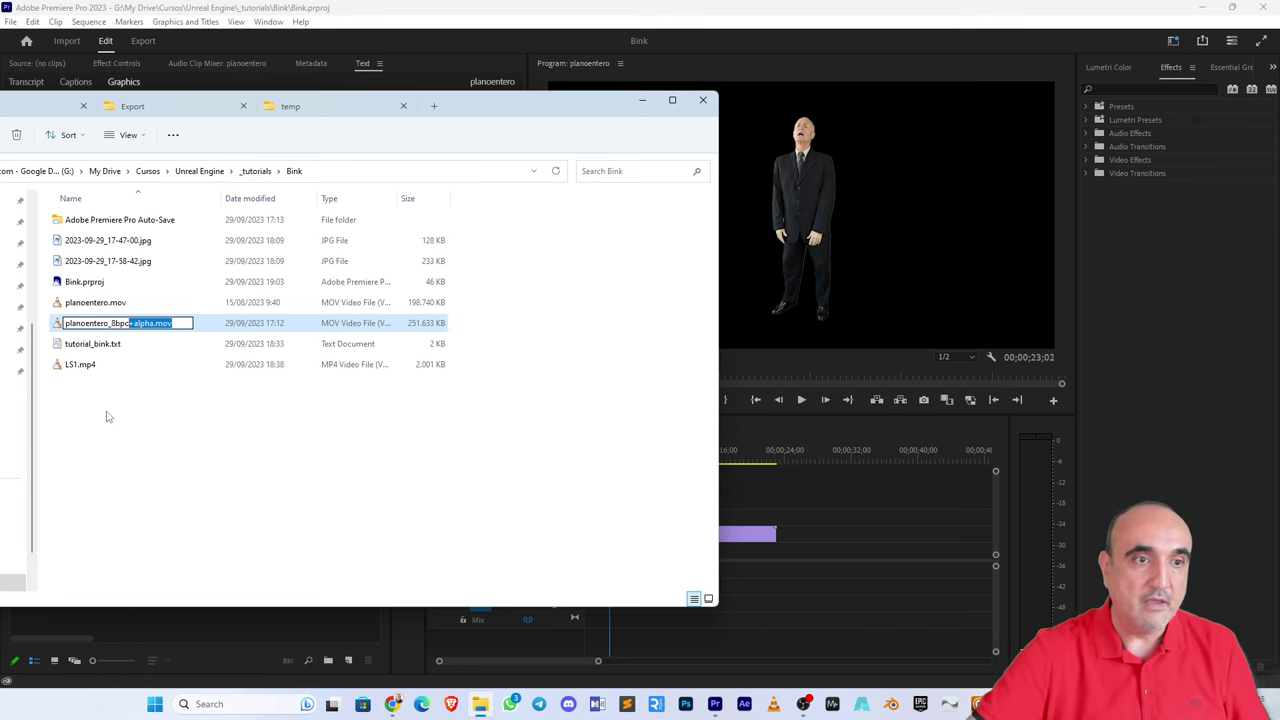
key("Return")
- Import planoentero_8bpc+alpha.mov from the Bink folder into the Premiere Pro project
left_click_drag(508, 111, 458, 49)
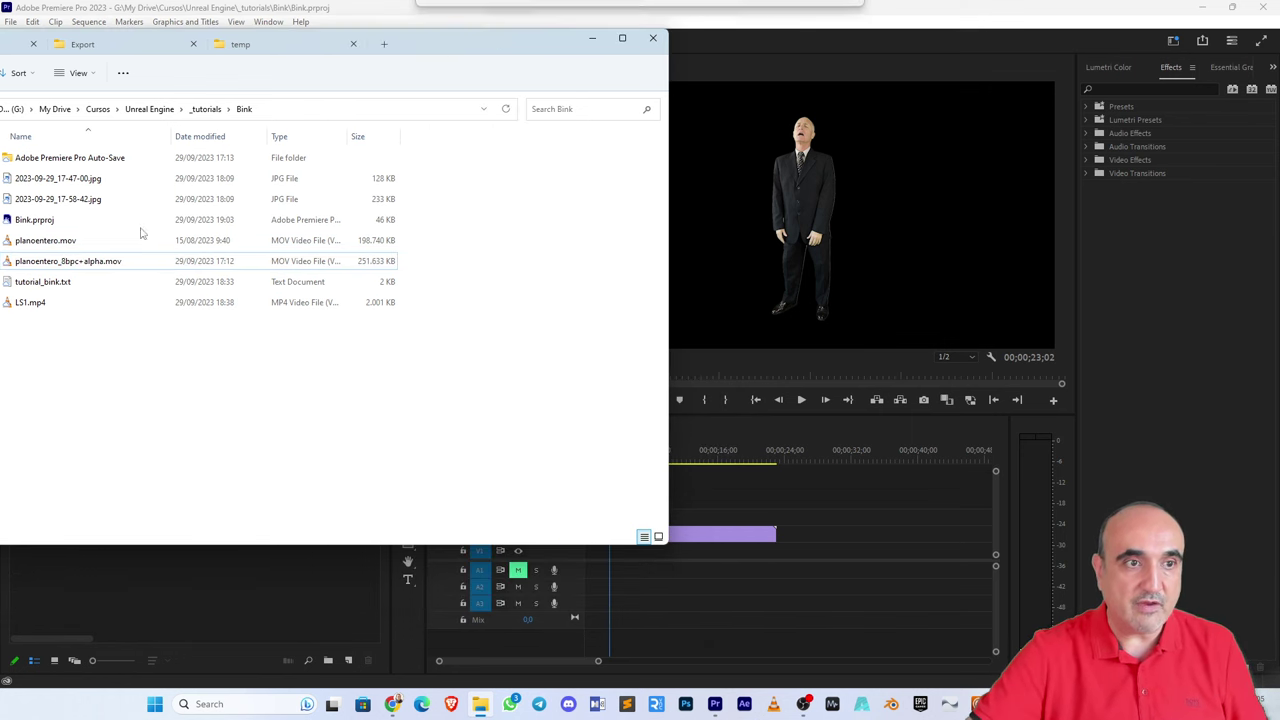
left_click_drag(100, 261, 109, 580)
left_click(109, 580)
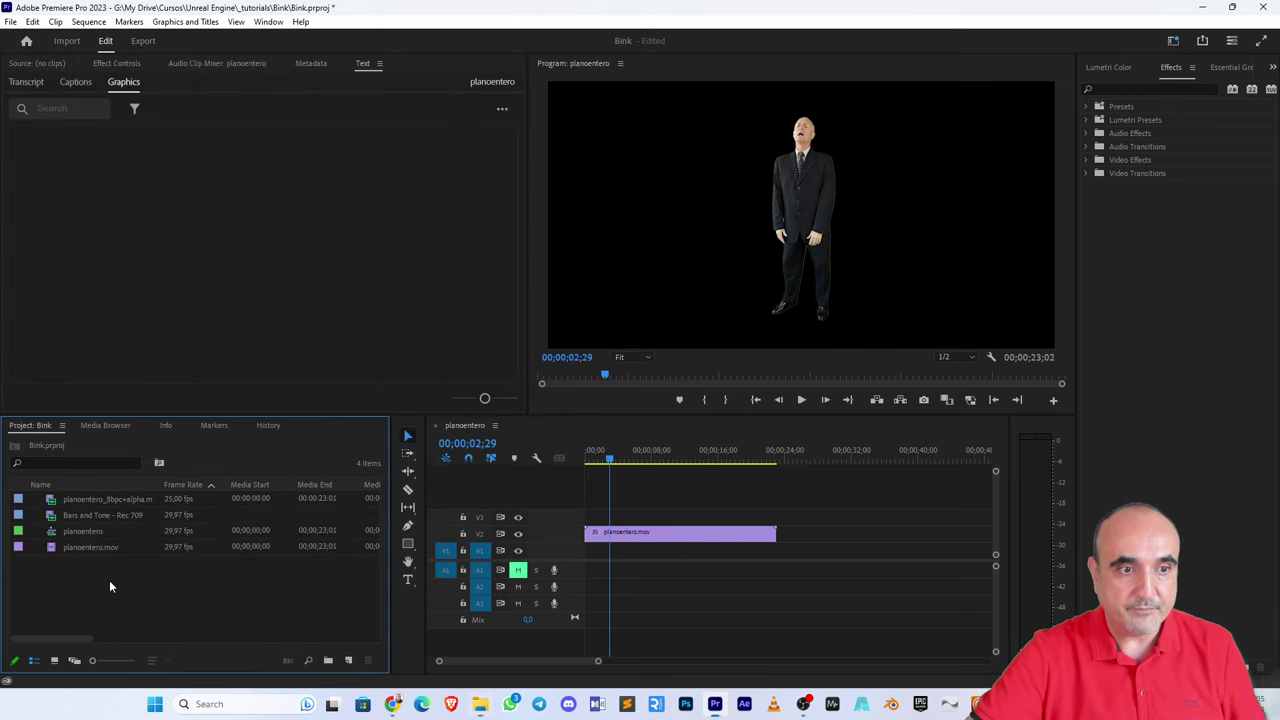
- Try placing planoentero.mov on track V3 after the existing clip, scrub through it, and delete it from the timeline
left_click(57, 549)
left_click_drag(111, 546, 782, 518)
left_click(812, 450)
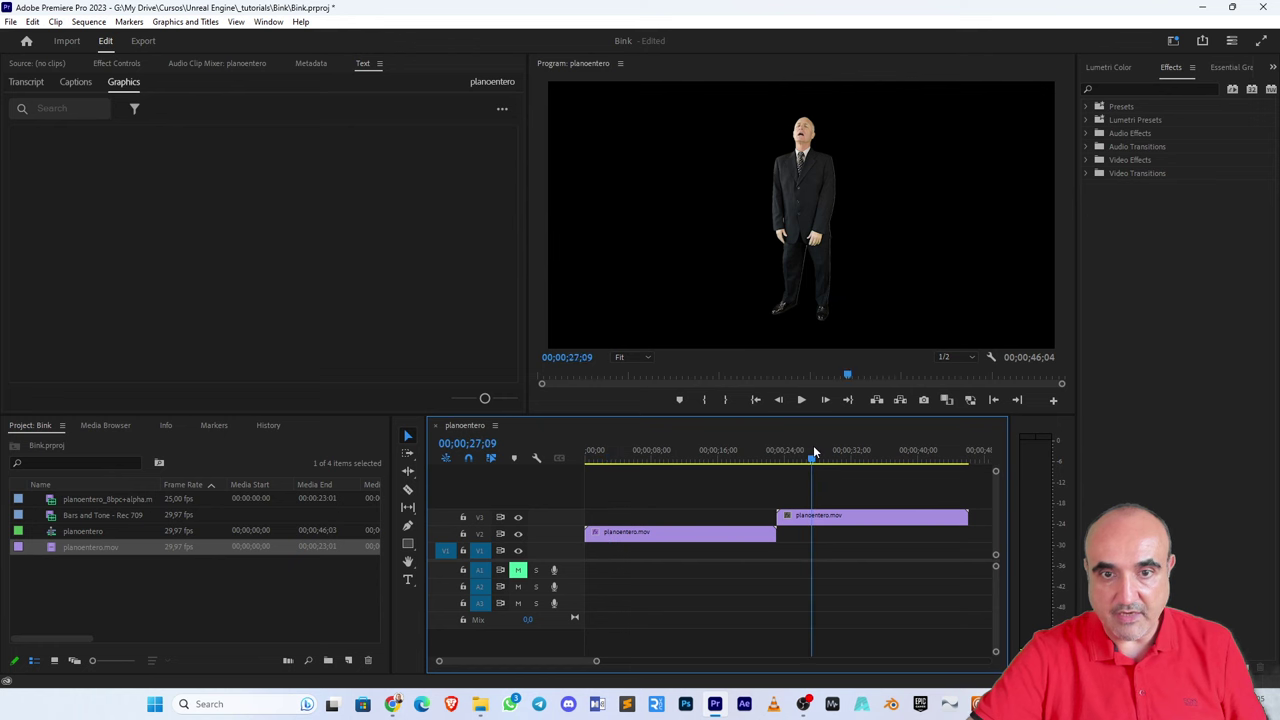
mouse_move(813, 450)
left_mouse_down()
mouse_move(787, 452)
mouse_move(827, 463)
left_mouse_up()
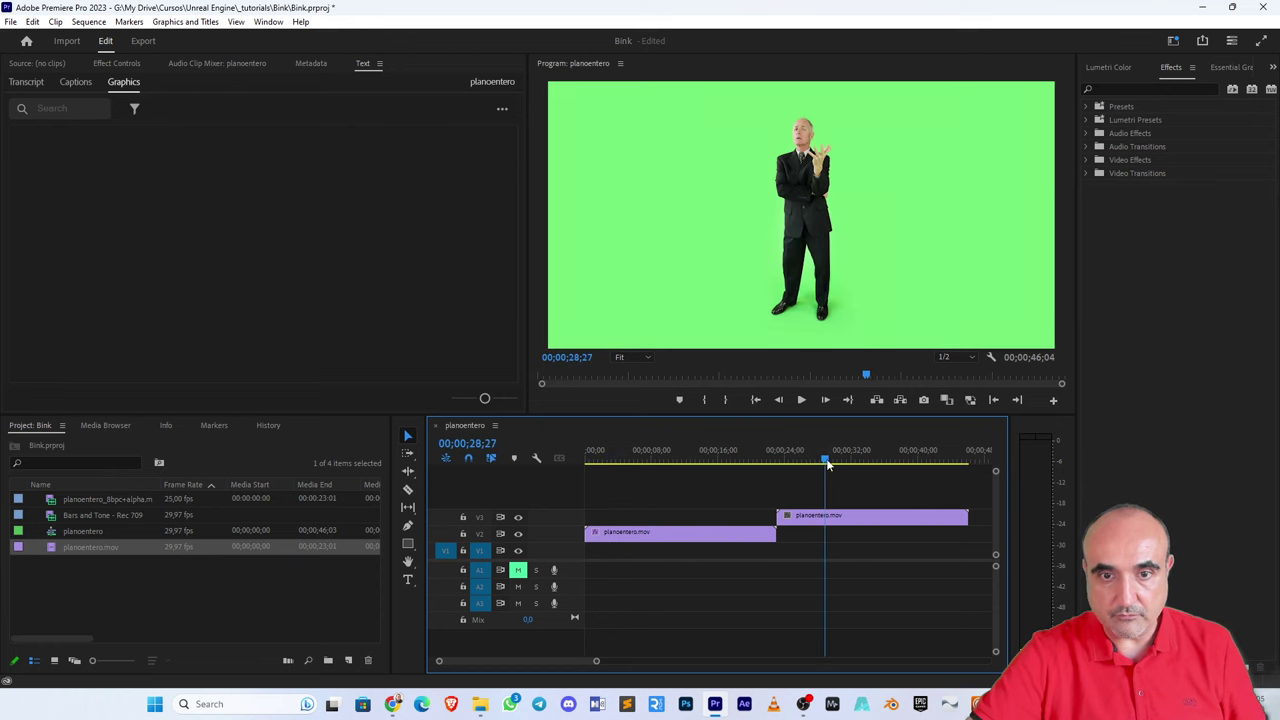
left_click(851, 520)
key("Delete")
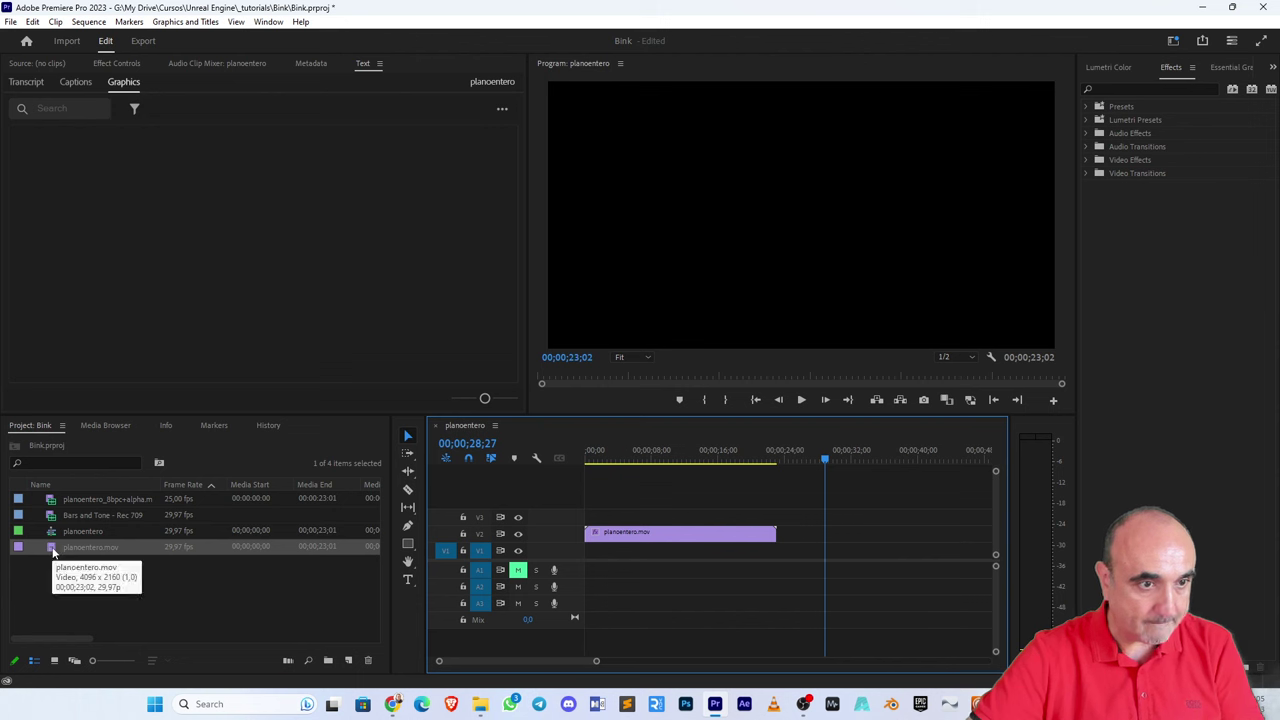
- Place planoentero_8bpc+alpha.mov on track V3 directly after the end of the first clip and scrub through it
left_click(51, 499)
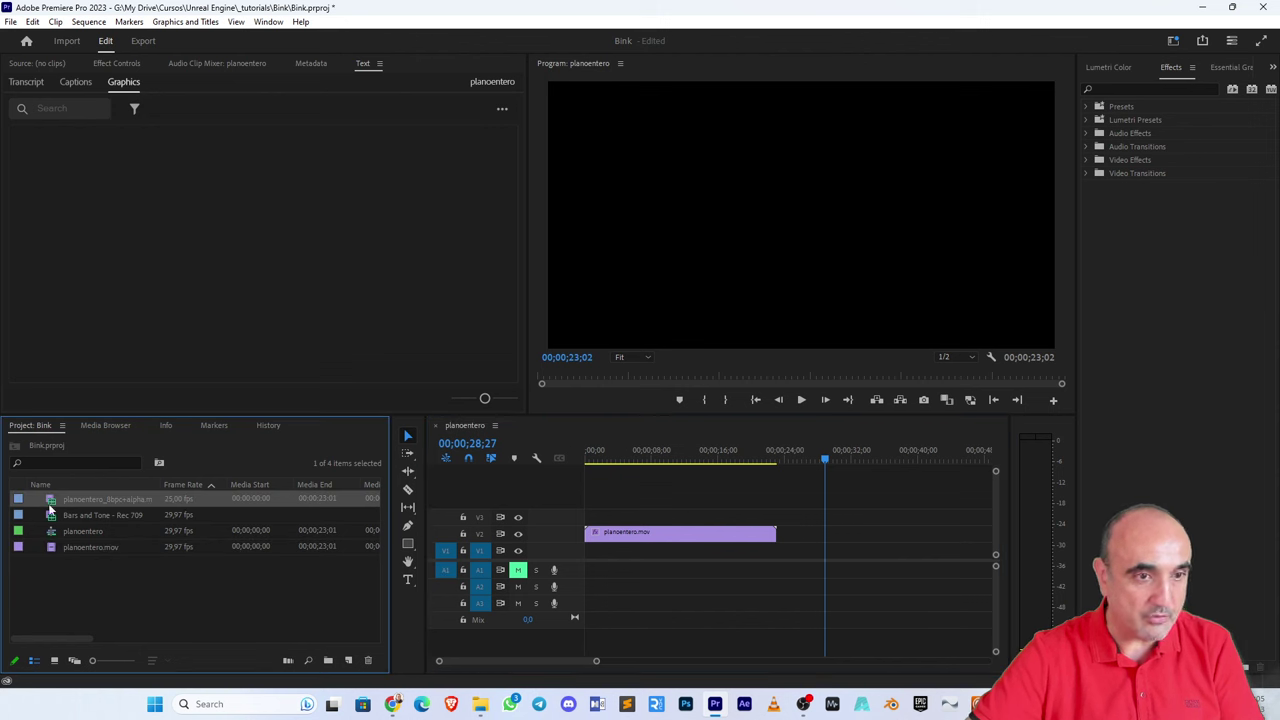
left_click_drag(51, 503, 783, 519)
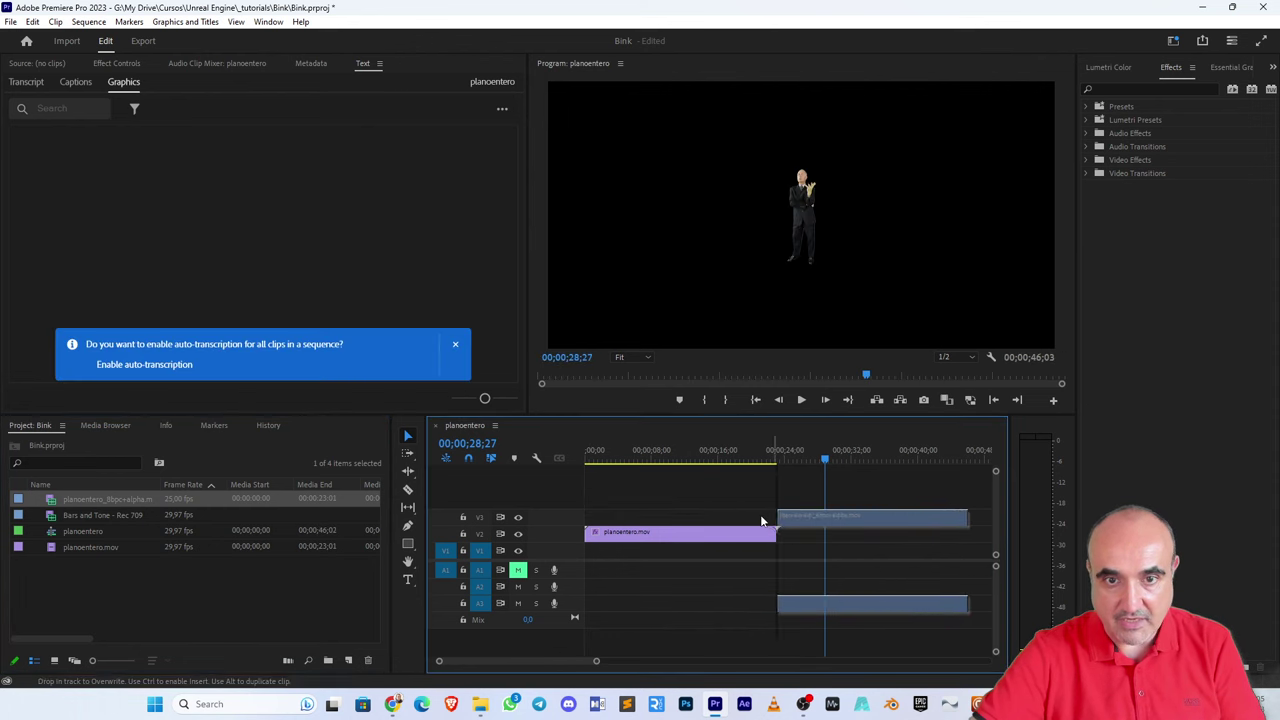
left_click(818, 458)
mouse_move(818, 458)
left_mouse_down()
mouse_move(894, 458)
mouse_move(801, 458)
left_mouse_up()
- Scale the planoentero_8bpc+alpha.mov clip to the sequence frame size and scrub through it
right_click(913, 517)
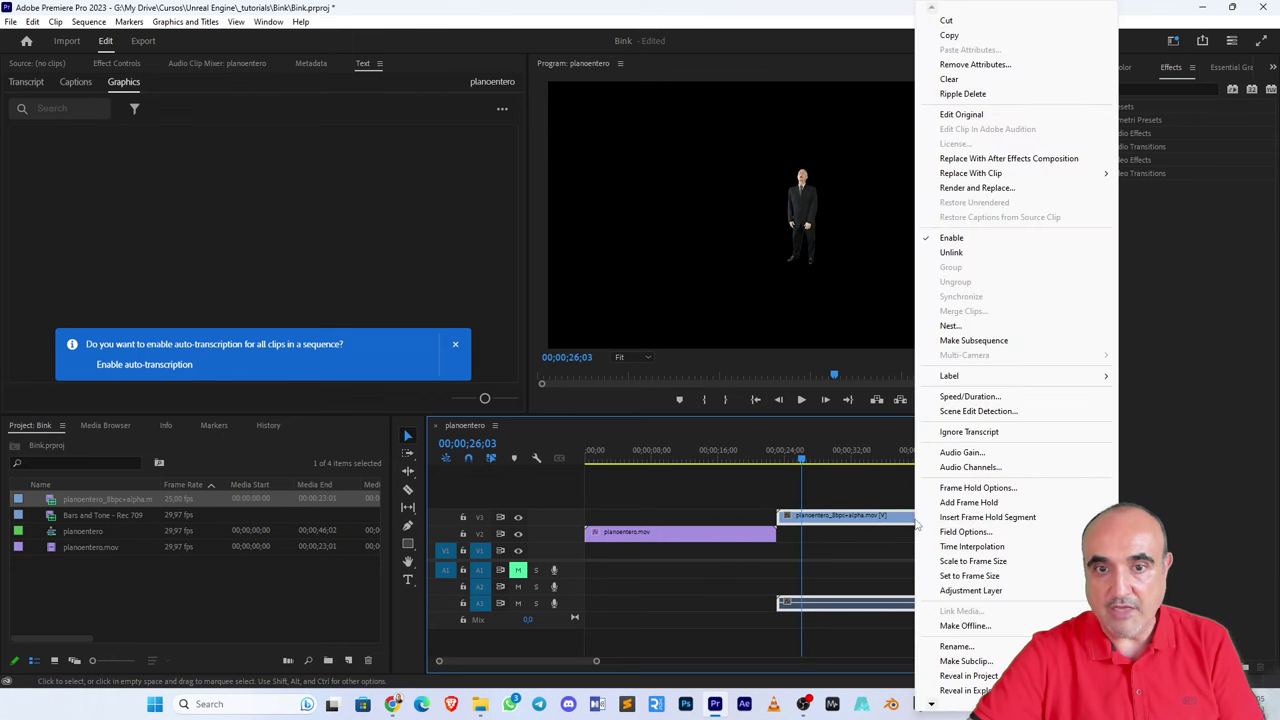
left_click(991, 560)
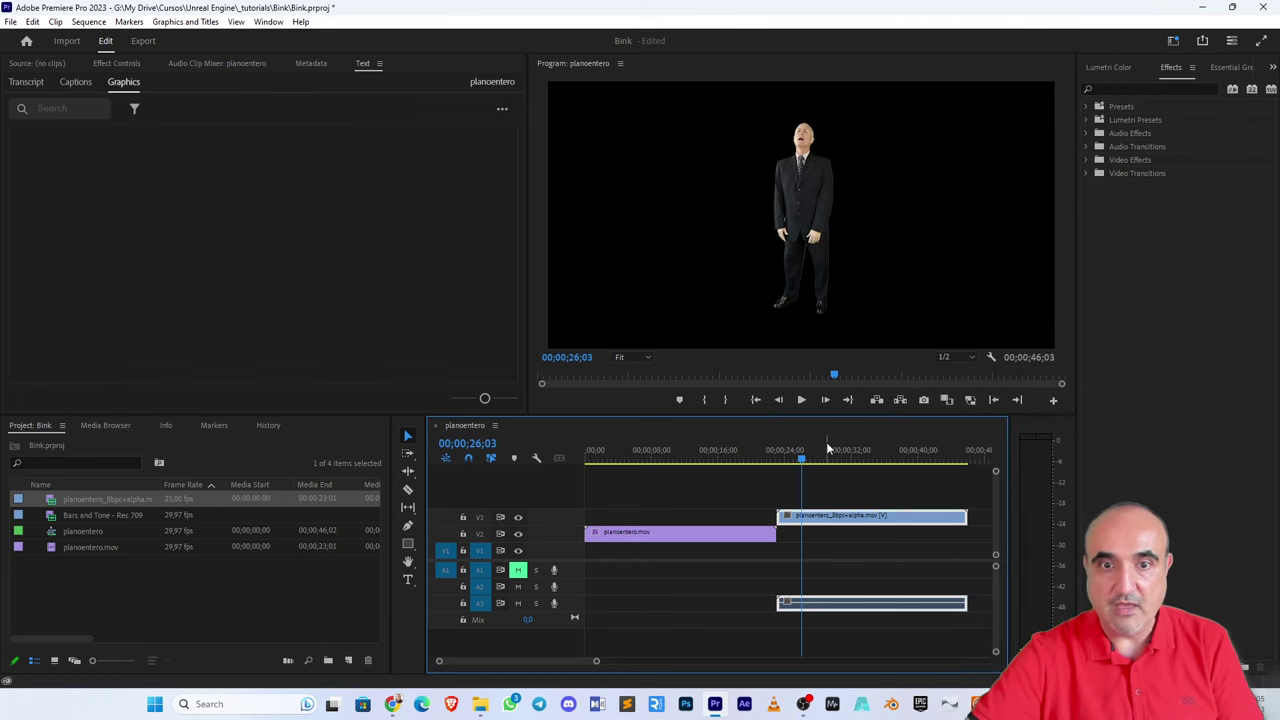
left_click_drag(803, 457, 838, 457)
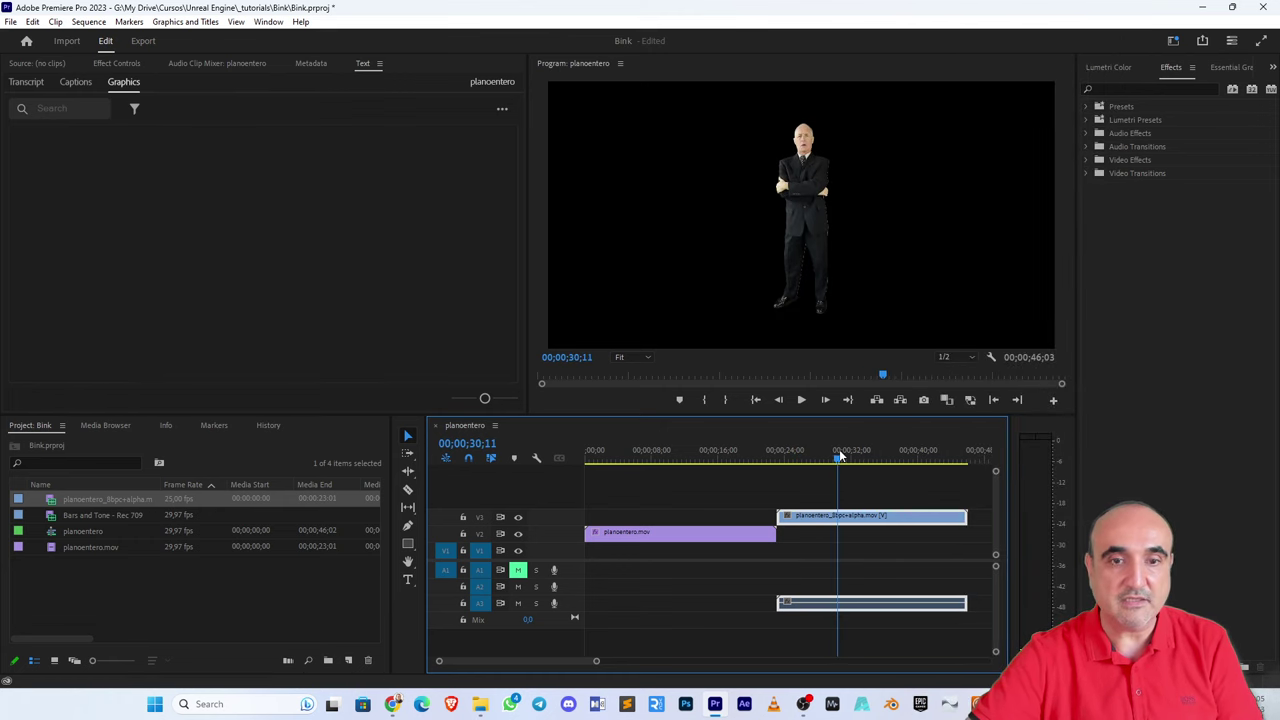
- Place the Bars and Tone - Rec 709 clip on track V1 beneath the planoentero_8bpc+alpha.mov clip at the playhead
left_click(49, 518)
left_click_drag(49, 518, 835, 555)
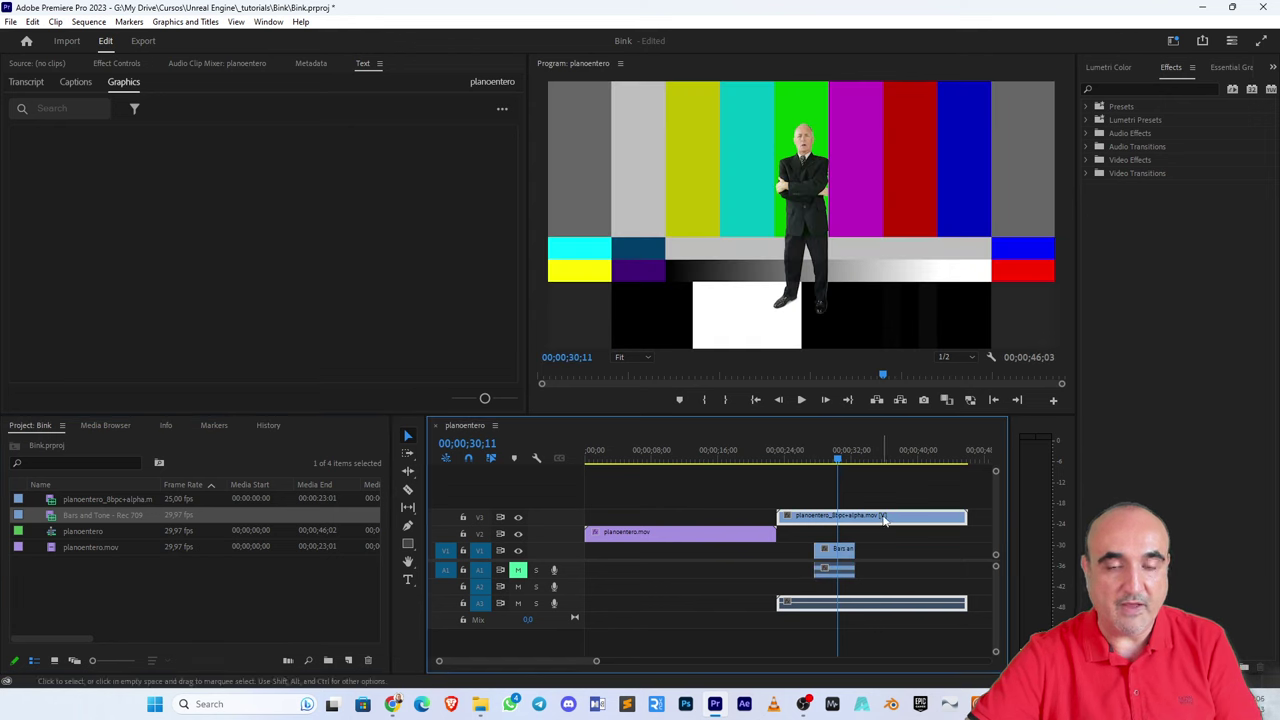
- Delete the planoentero_8bpc+alpha.mov clip and the Bars and Tone clip from the timeline
left_click(884, 520)
key("Delete")
left_click(845, 553)
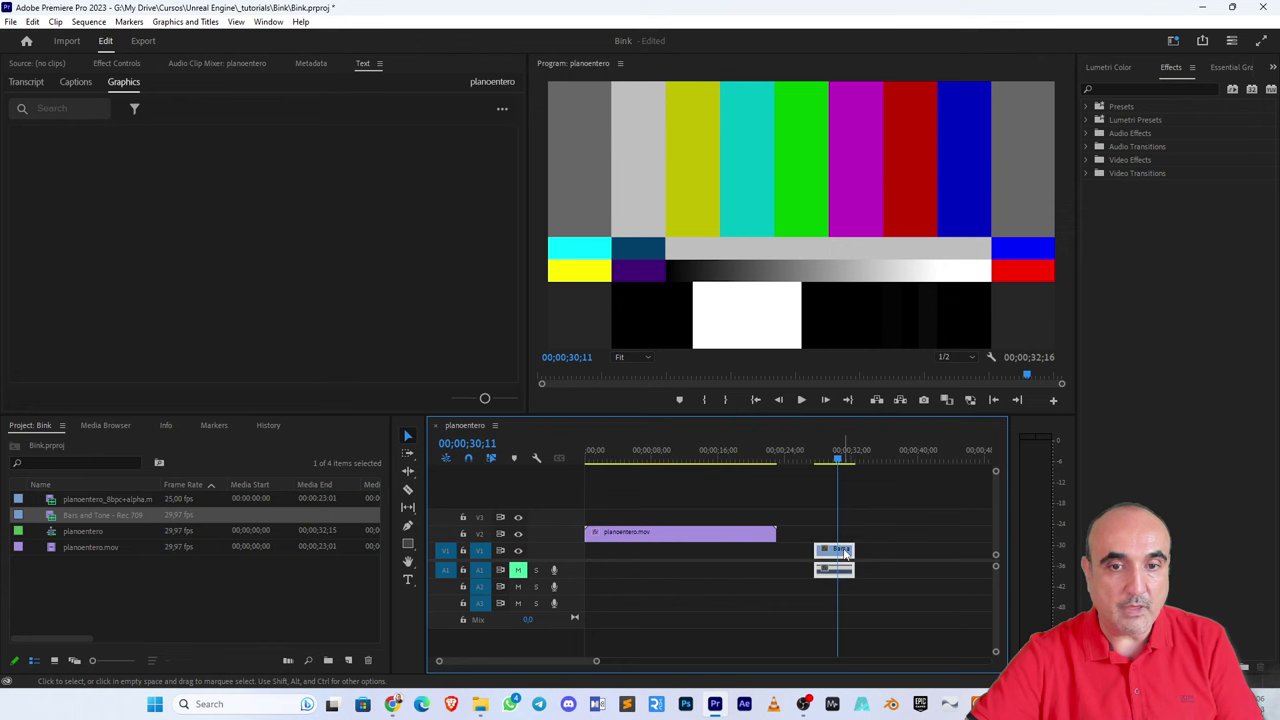
key("Delete")
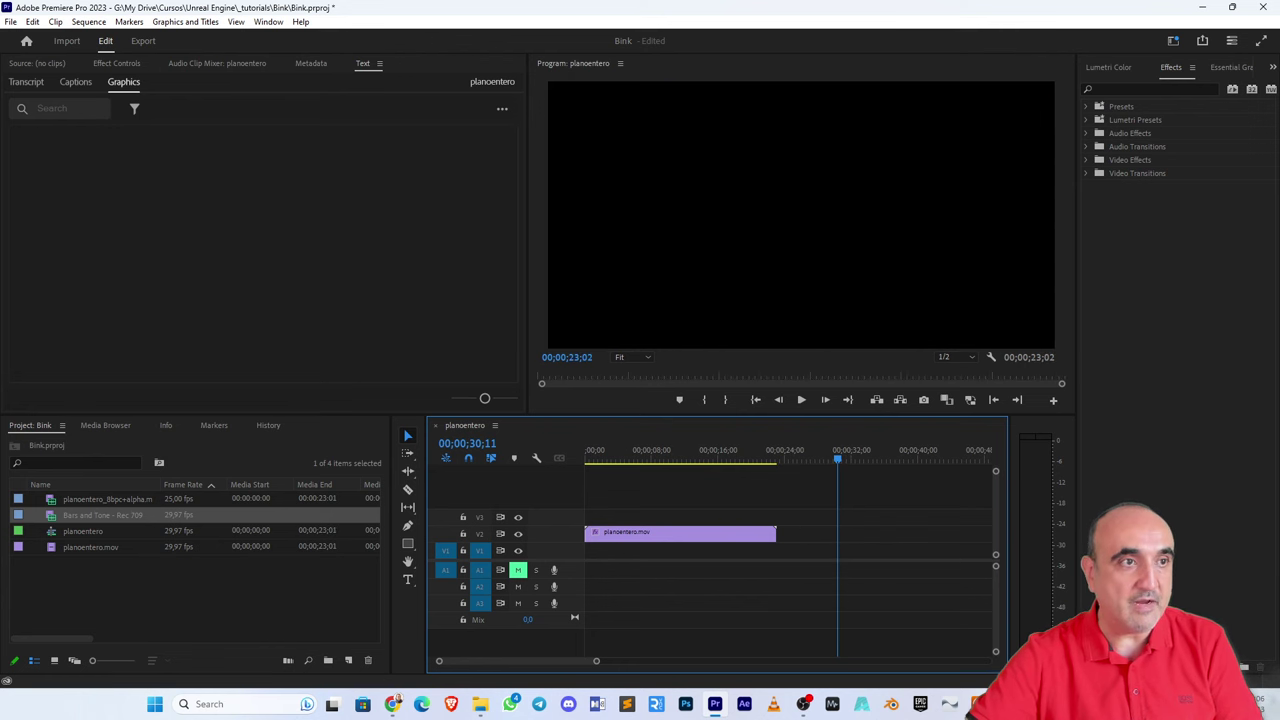
- Switch to File Explorer and play planoentero_8bpc+alpha.mov from the Bink folder in VLC, closing the player after checking it
key("alt+Tab")
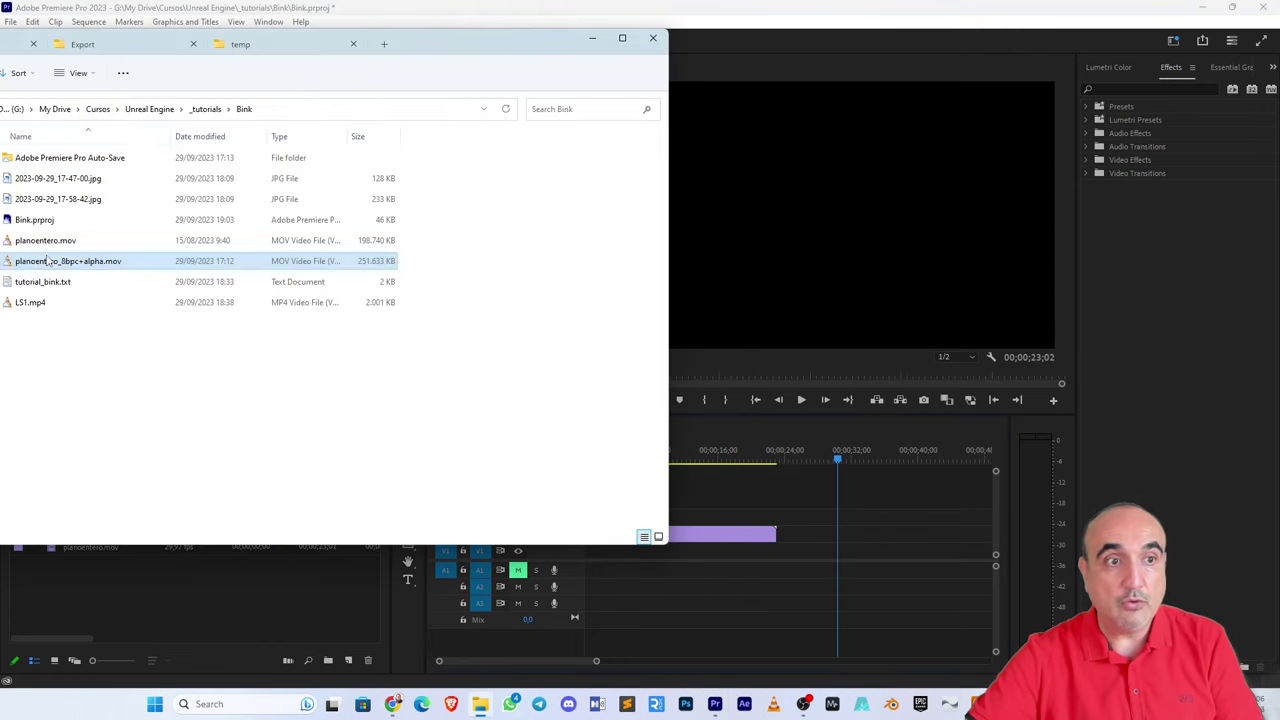
left_click_drag(471, 40, 488, 41)
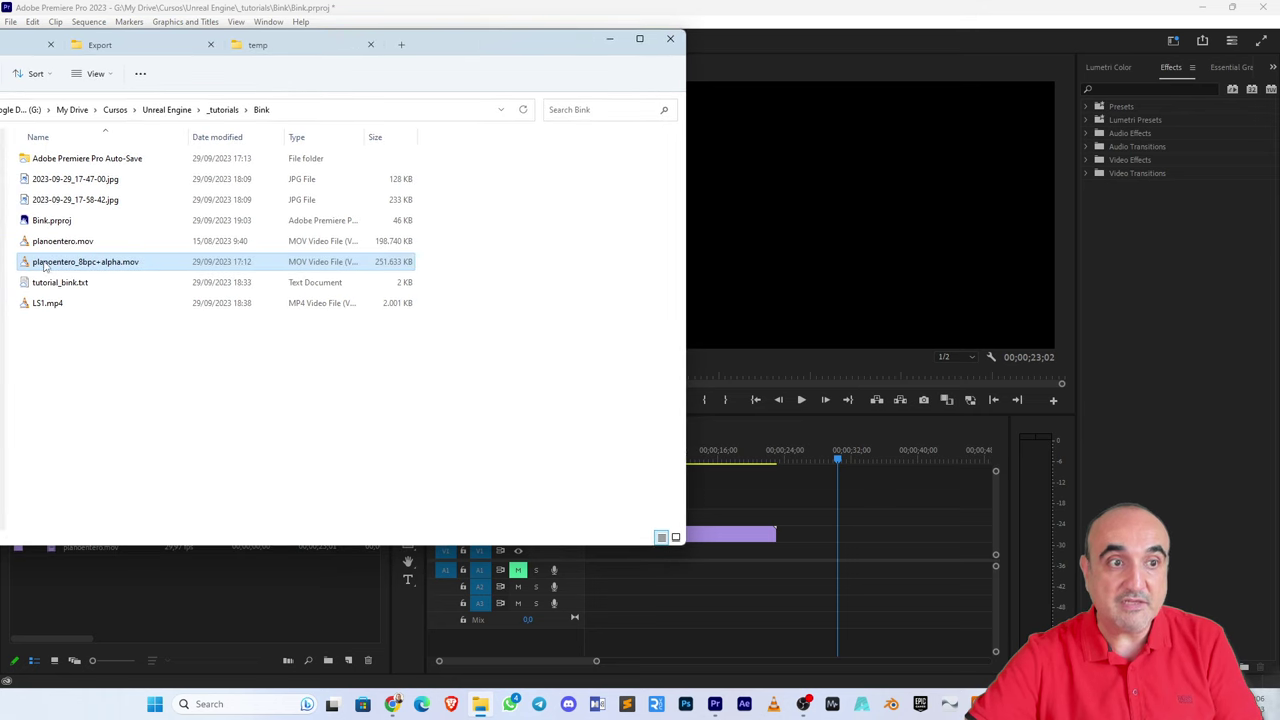
double_click(43, 265)
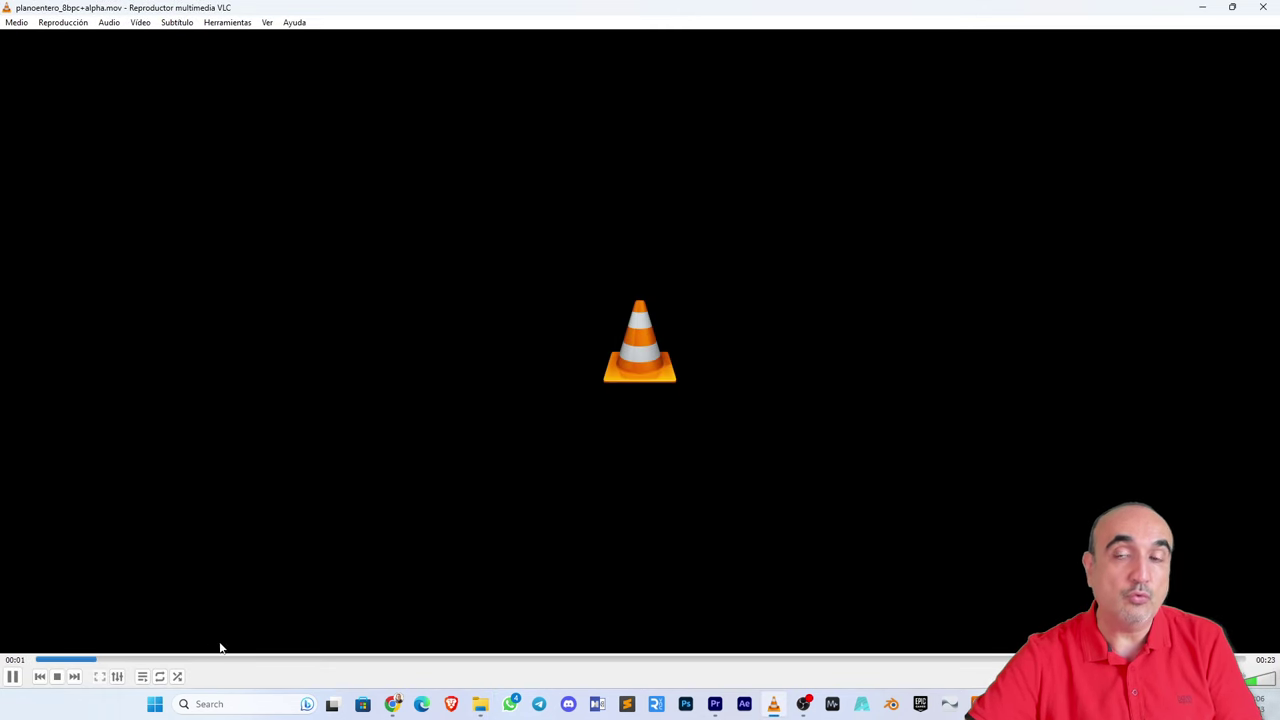
left_click(1268, 8)
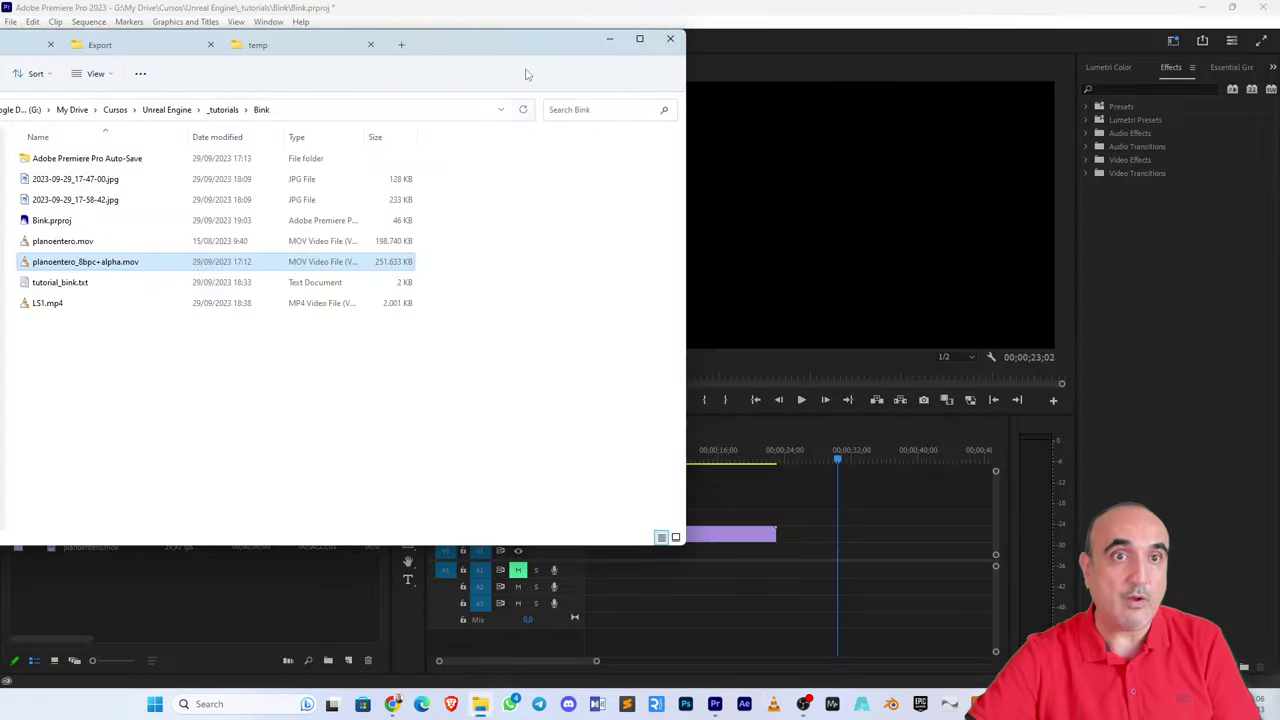
left_click_drag(512, 50, 421, 71)
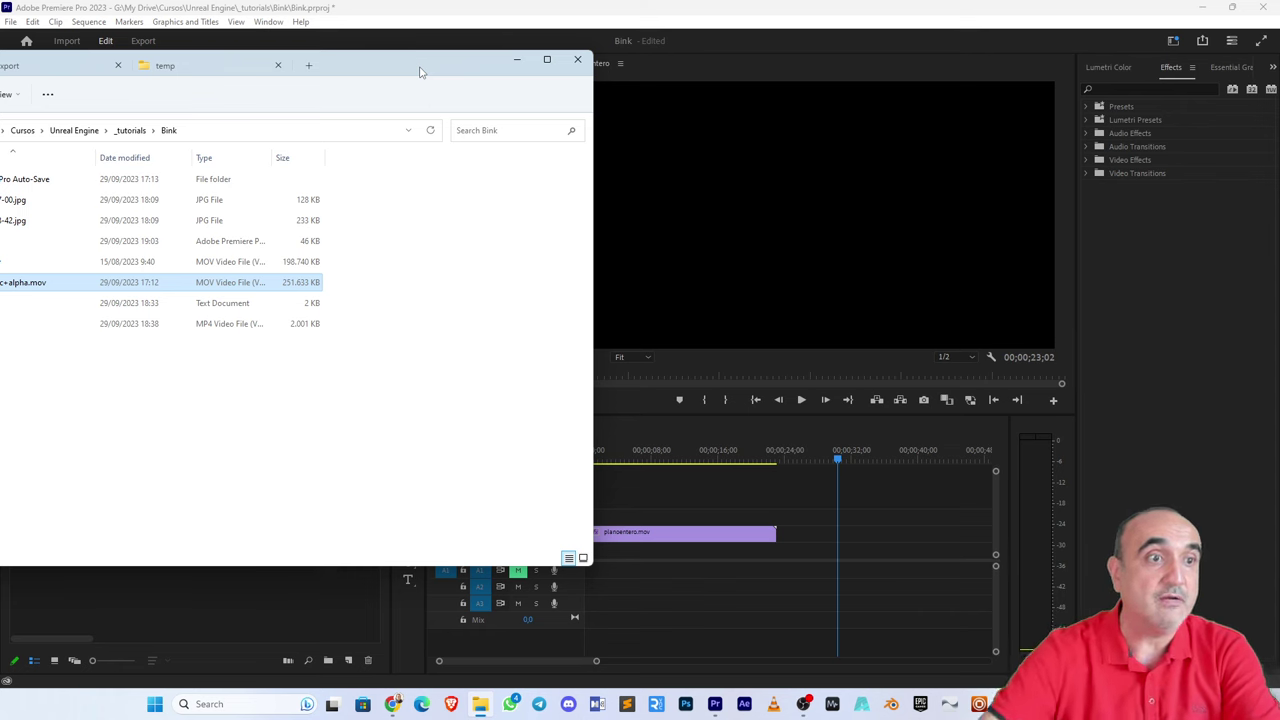
left_click_drag(374, 67, 474, 78)
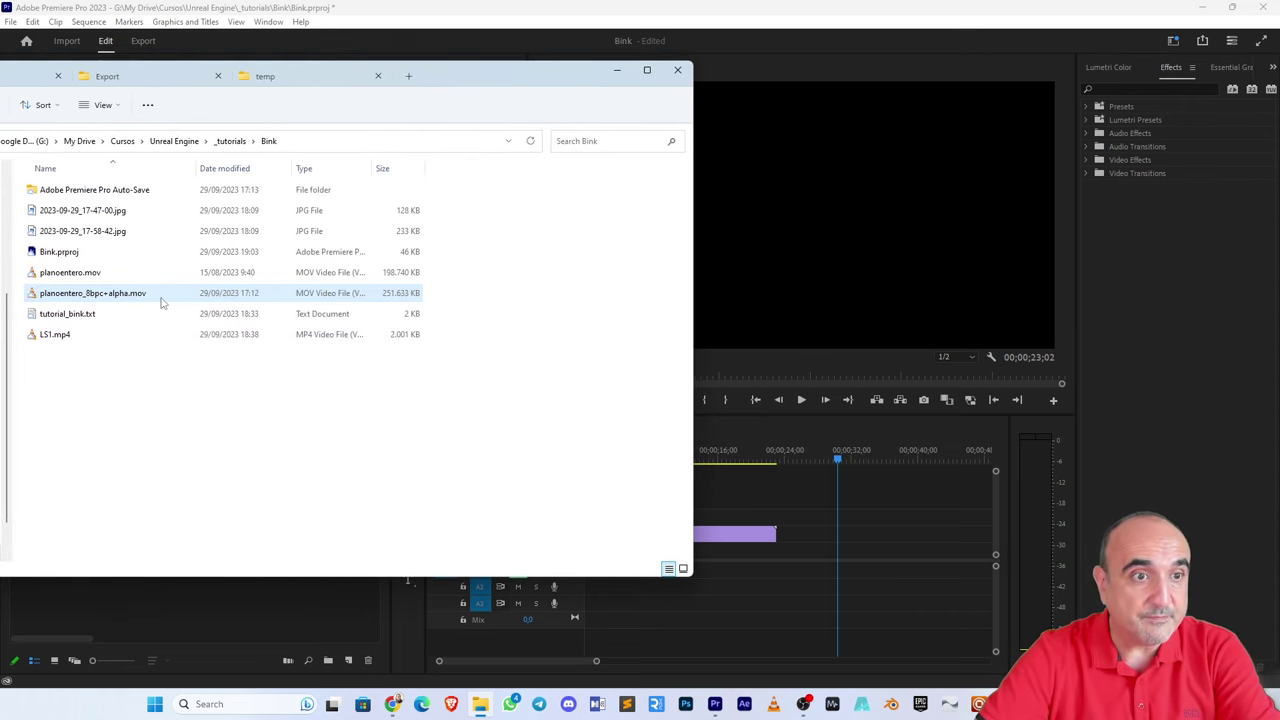
mouse_move(163, 301)
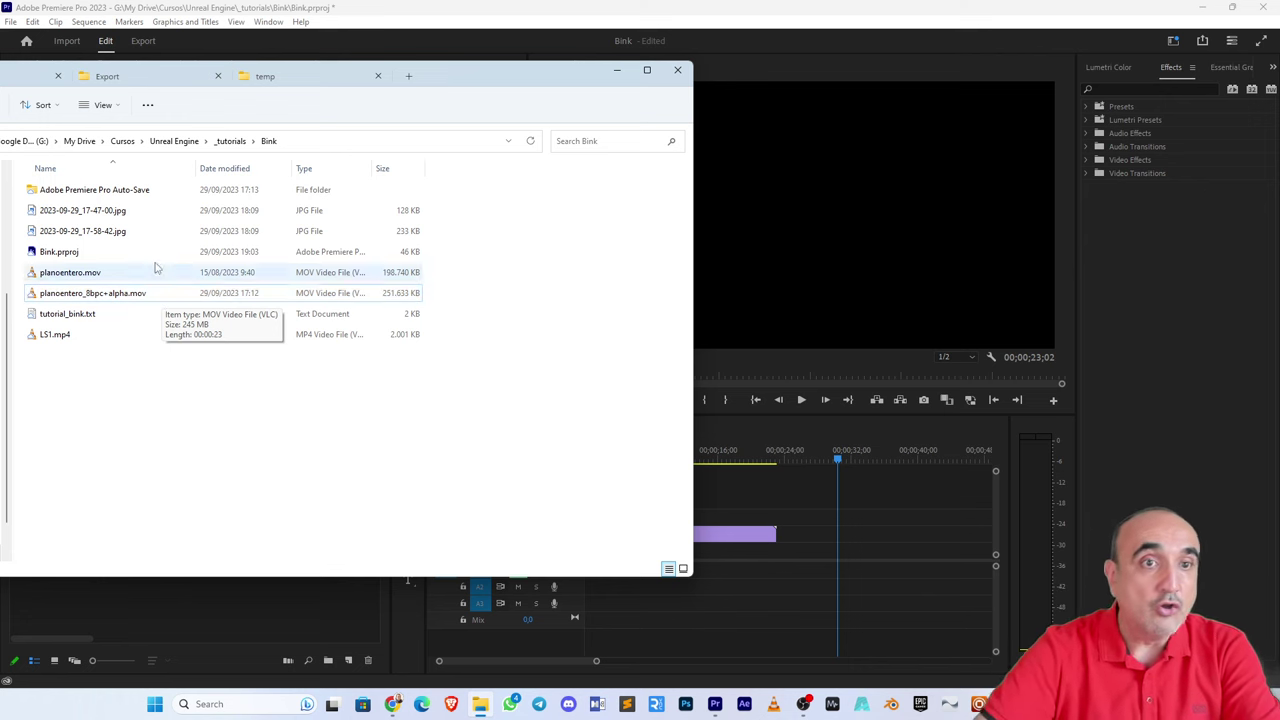
left_click_drag(486, 77, 444, 92)
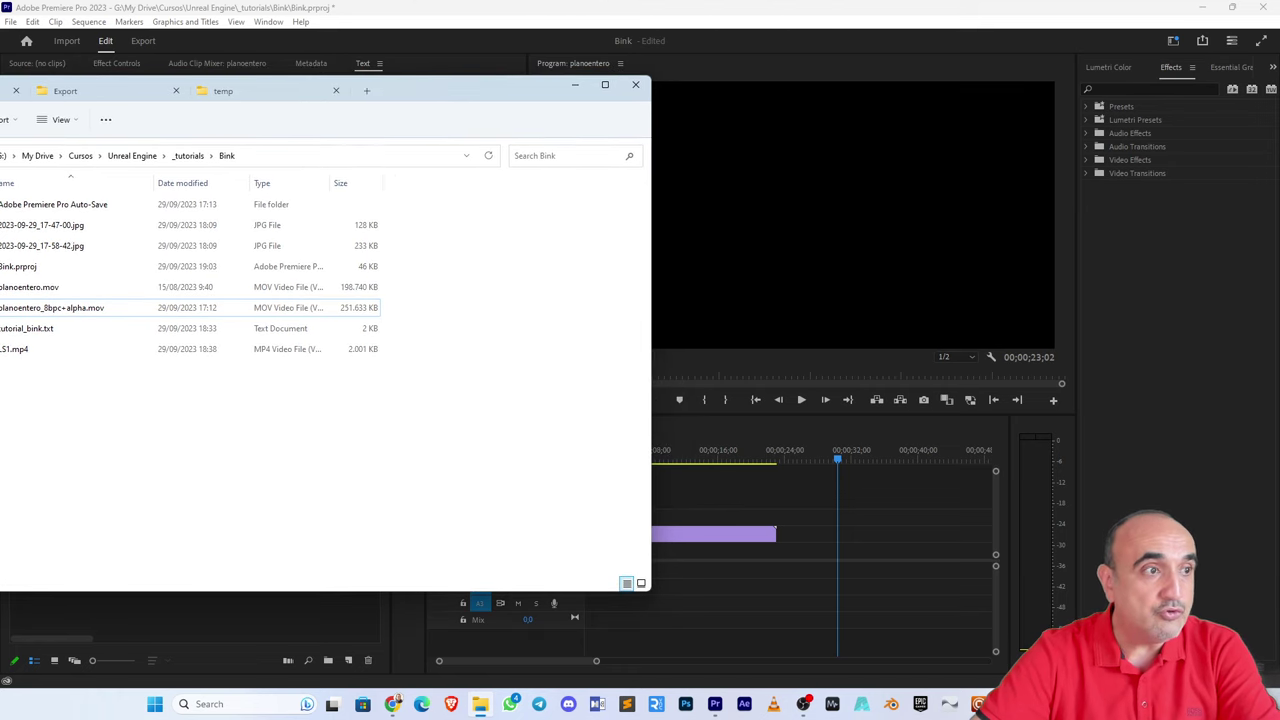
- Switch to Bink 2 Tools for Unreal and open the folder G:\My Drive\Cursos\Unreal Engine\_tutorials\Bink
left_click(803, 704)
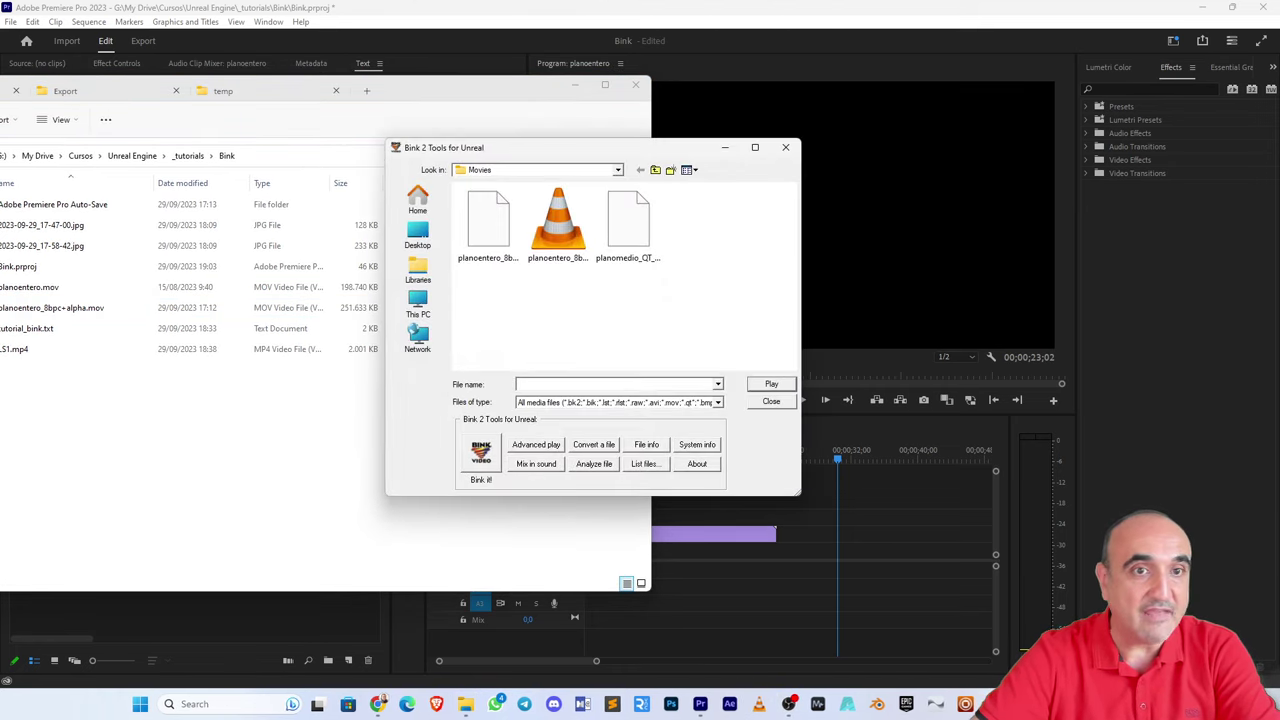
left_click_drag(584, 150, 696, 138)
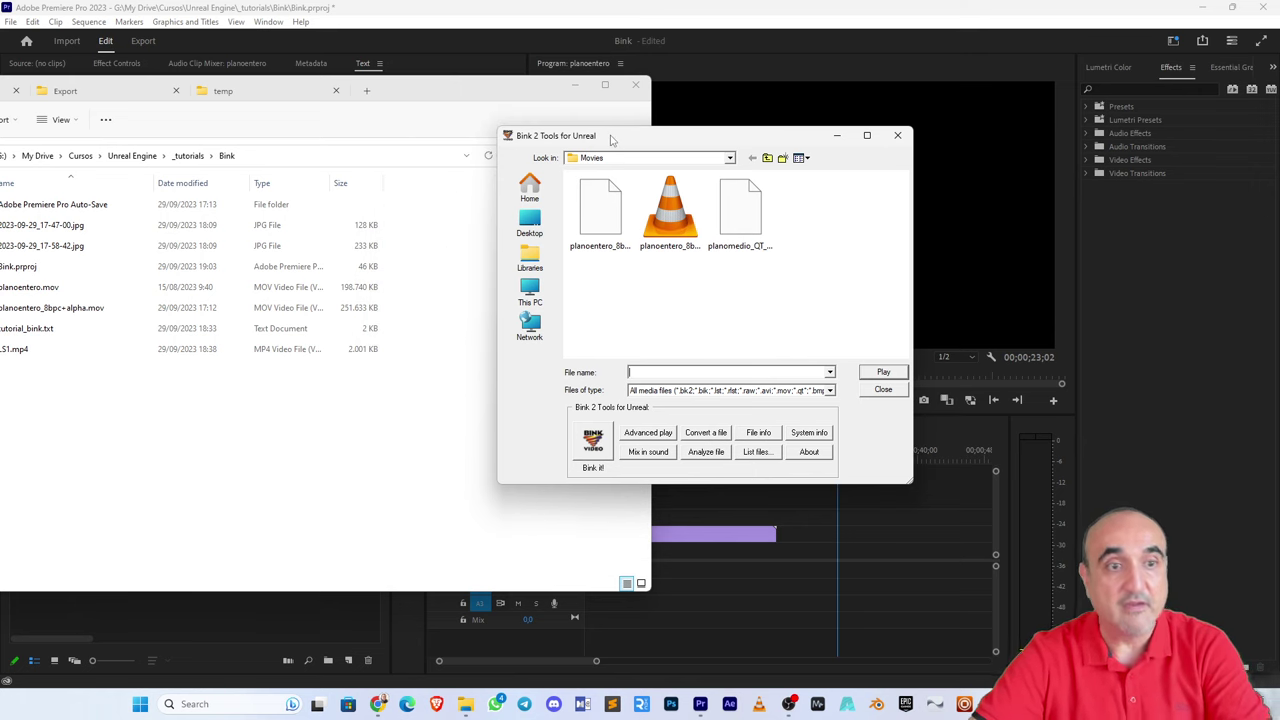
mouse_move(655, 140)
left_mouse_down()
mouse_move(691, 149)
mouse_move(646, 183)
mouse_move(649, 153)
left_mouse_up()
left_click(315, 110)
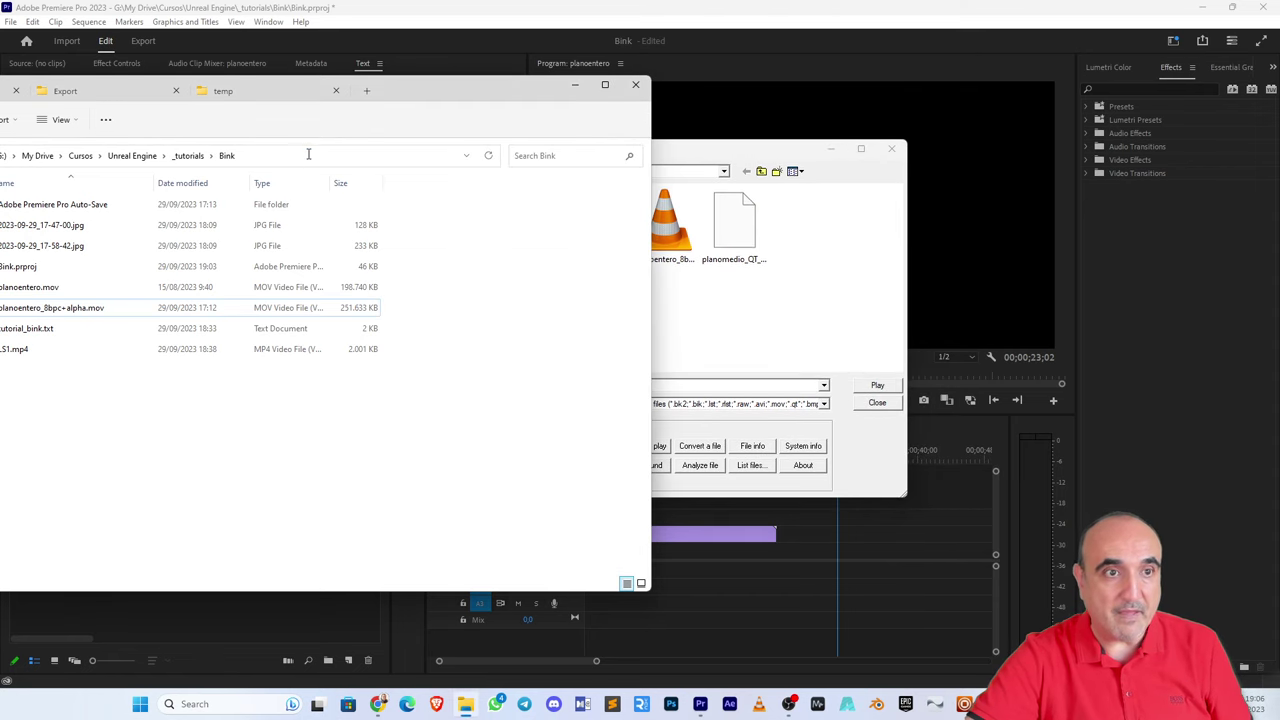
left_click(308, 154)
left_click(733, 157)
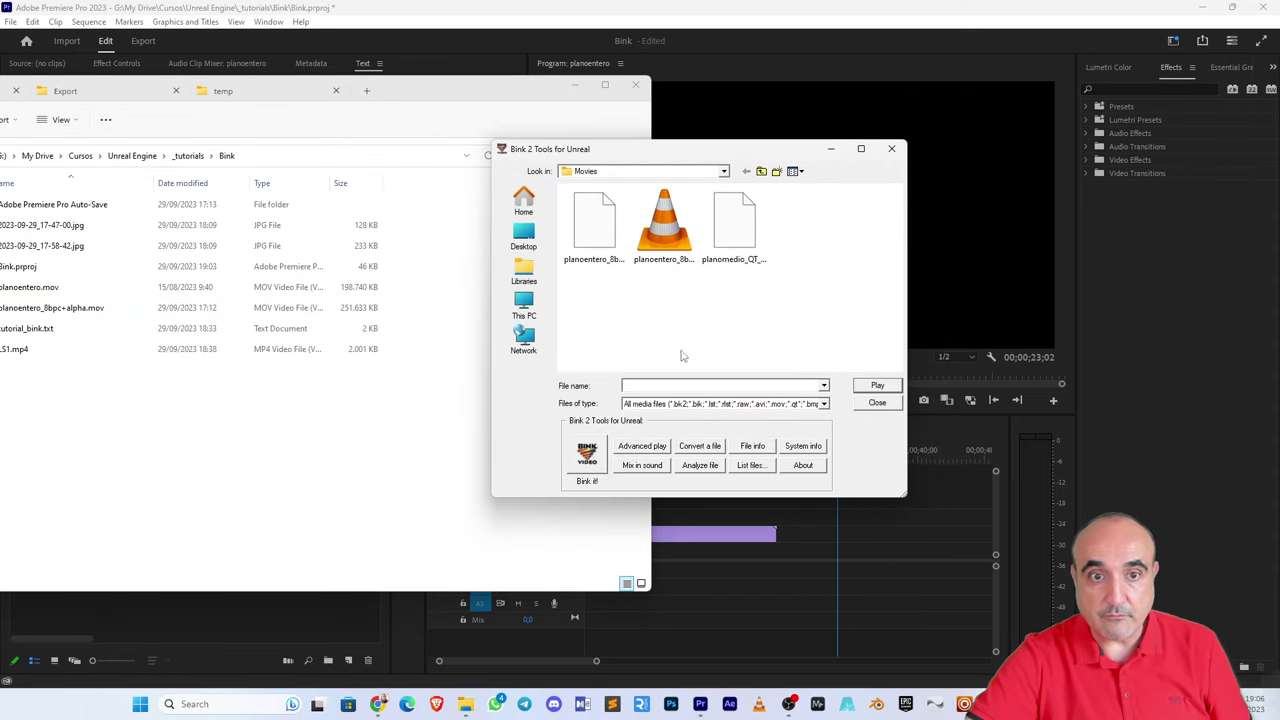
type("G:\\My Drive\\Cursos\\Unreal Engine\\_tutorials\\Bink")
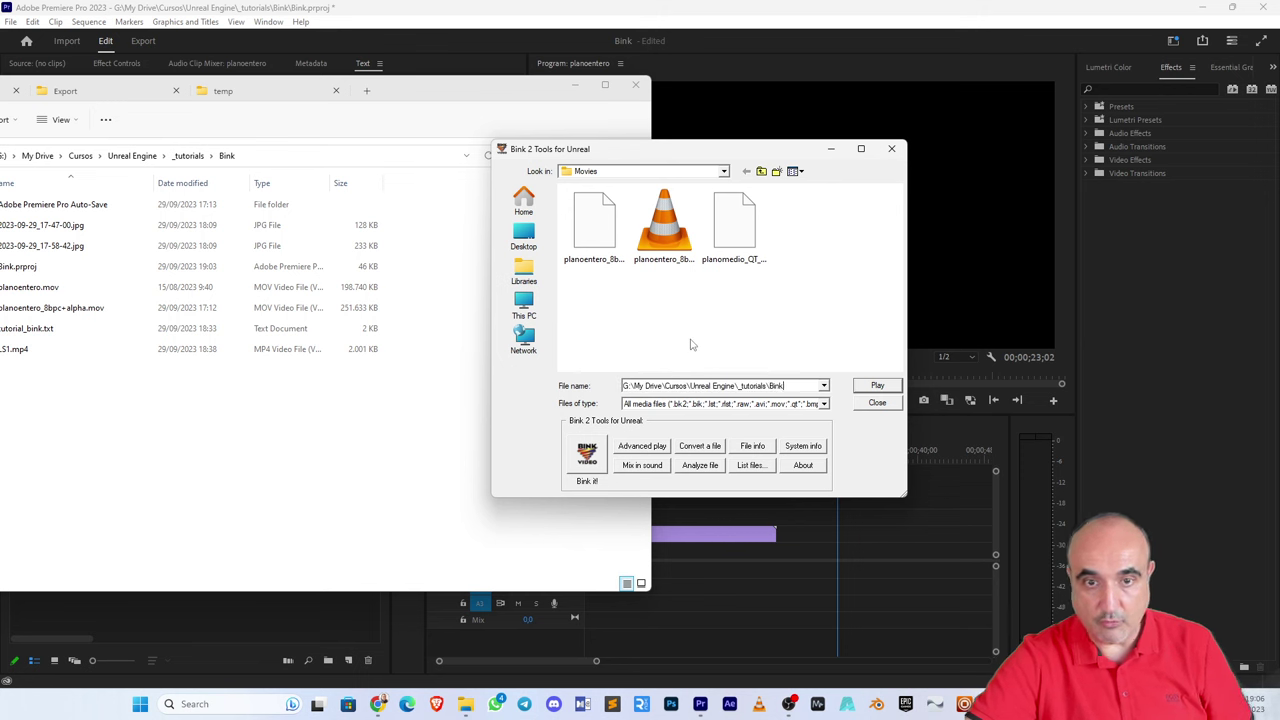
key("Return")
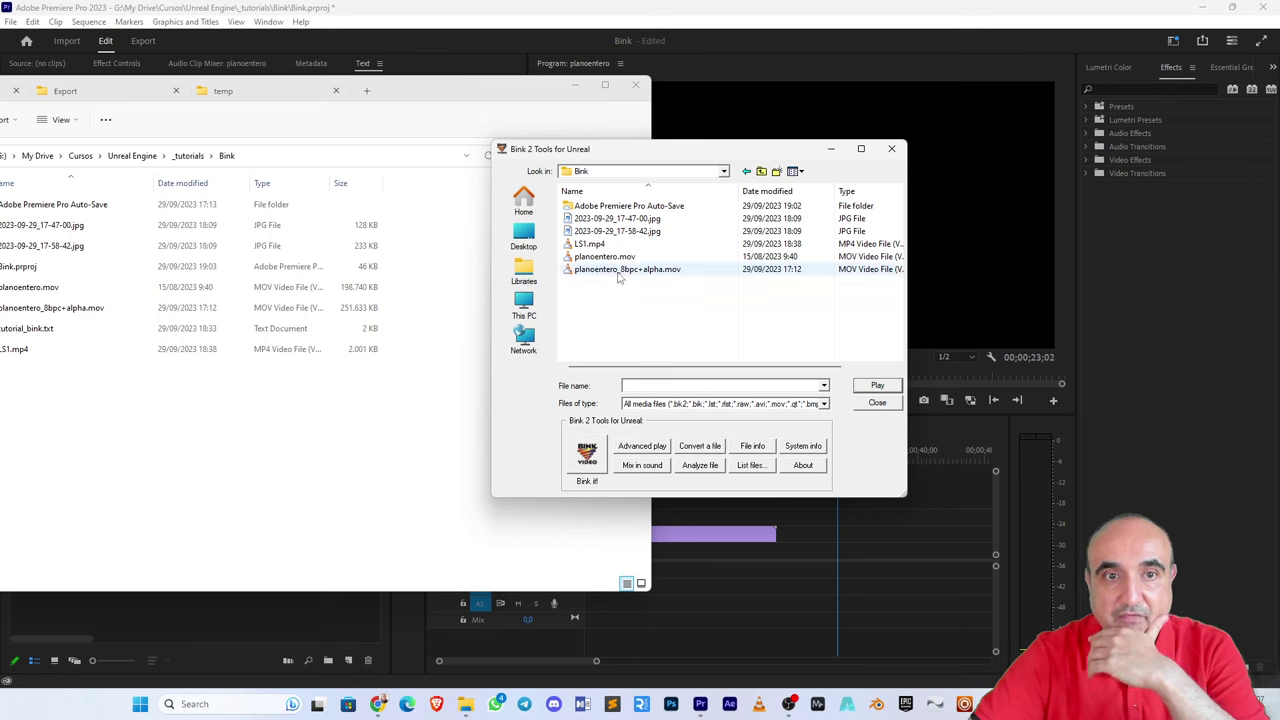
- Play planoentero_8bpc+alpha.mov from the Bink file list, close the player, and look at a Bink page in the browser
left_click(619, 270)
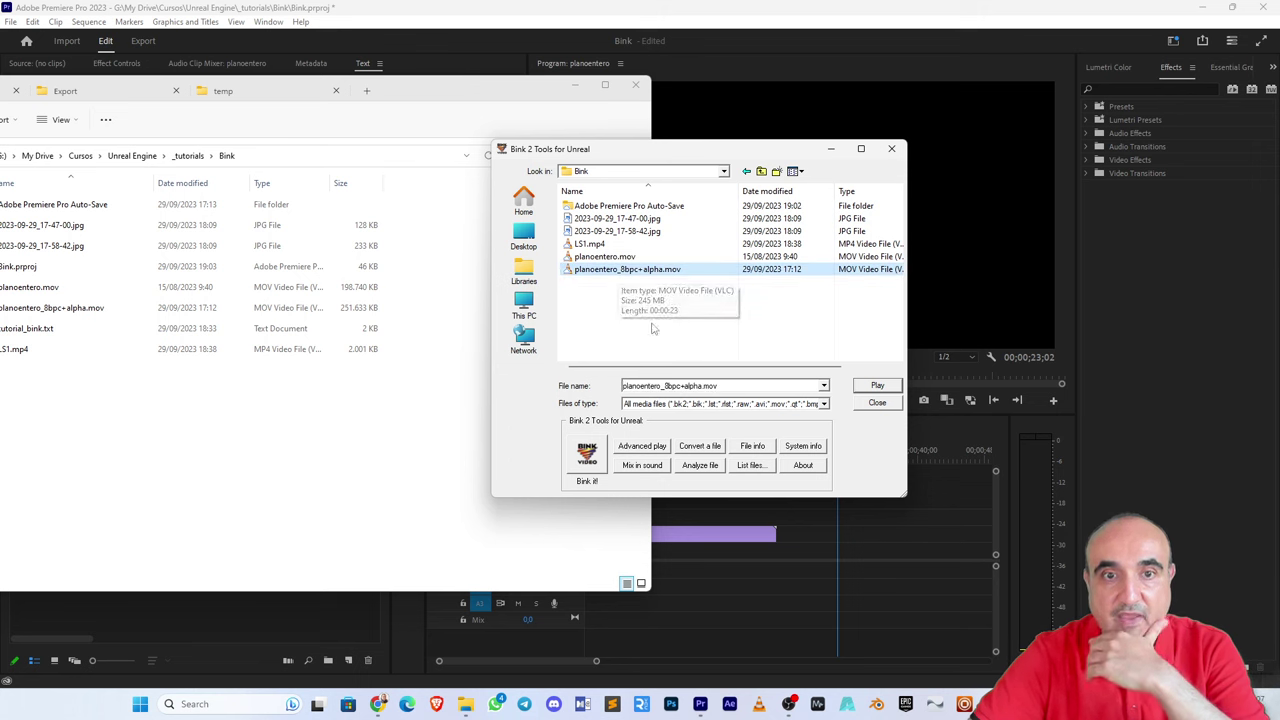
left_click(877, 386)
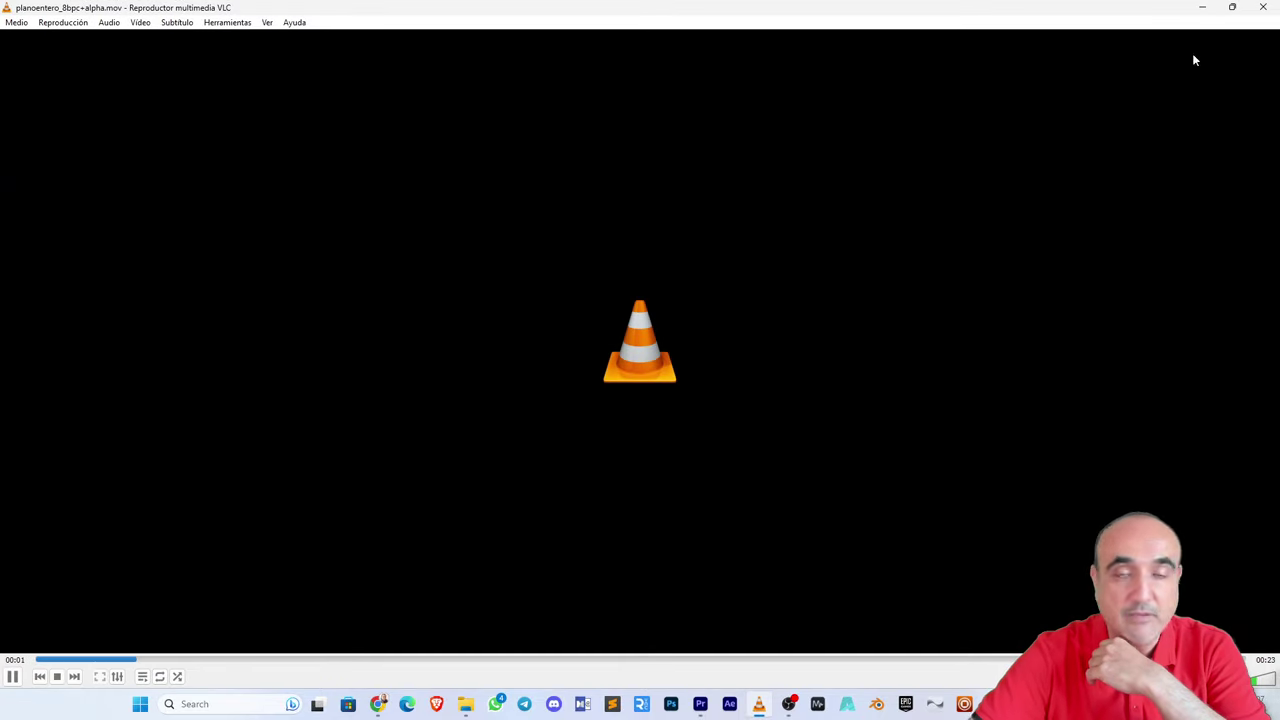
left_click(1263, 7)
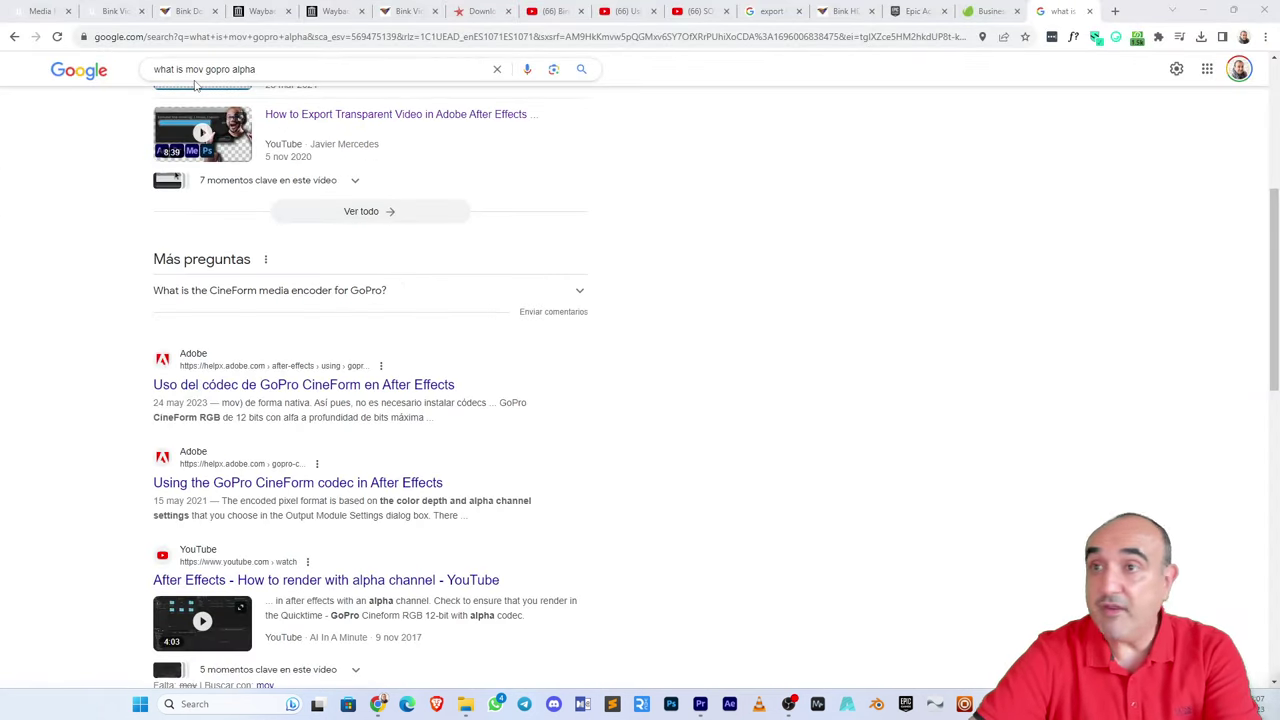
left_click(186, 12)
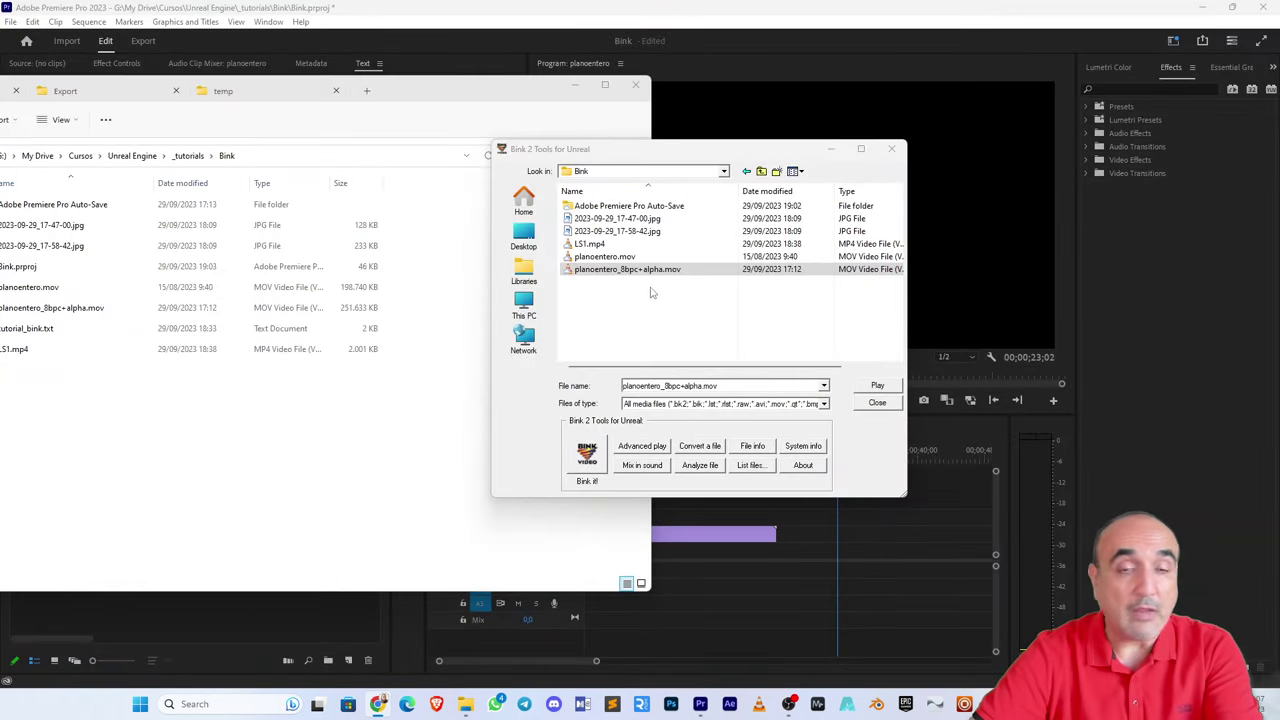
- Open the Bink Compressor for planoentero_8bpc+alpha.mov, keeping planoentero_8bpc+alpha.bk2 as the output file name
left_click(636, 272)
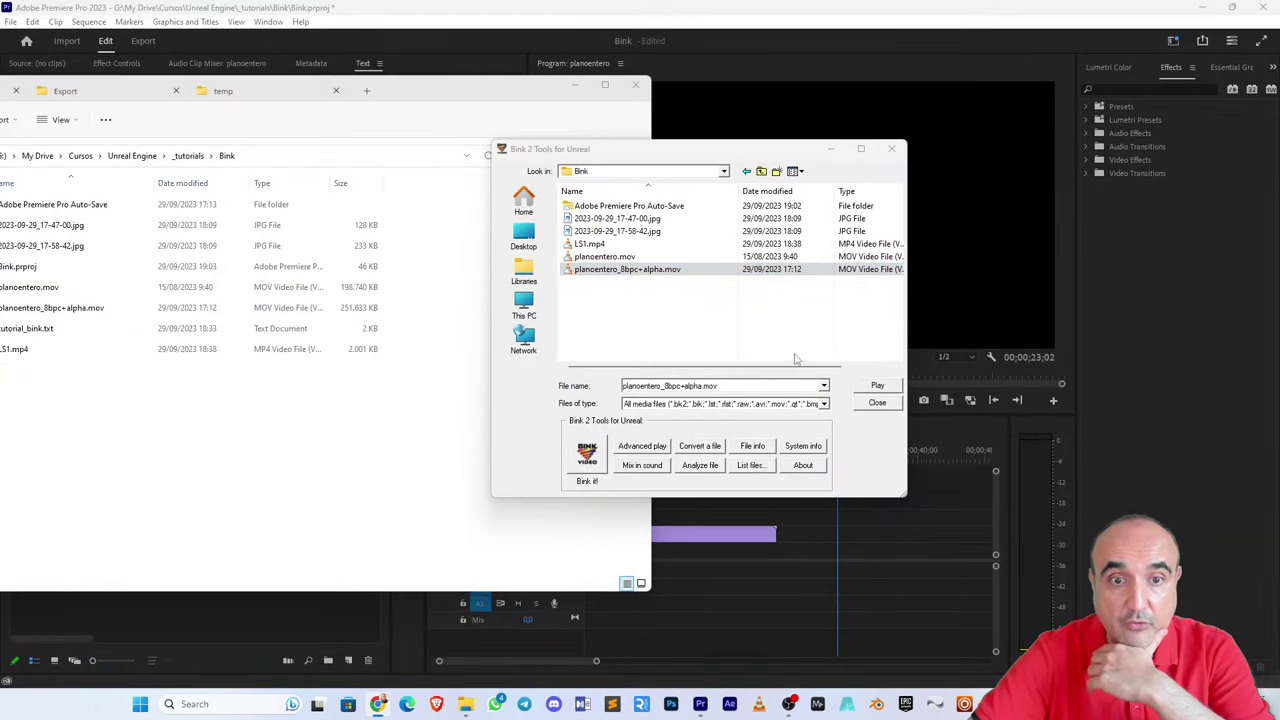
left_click(600, 244)
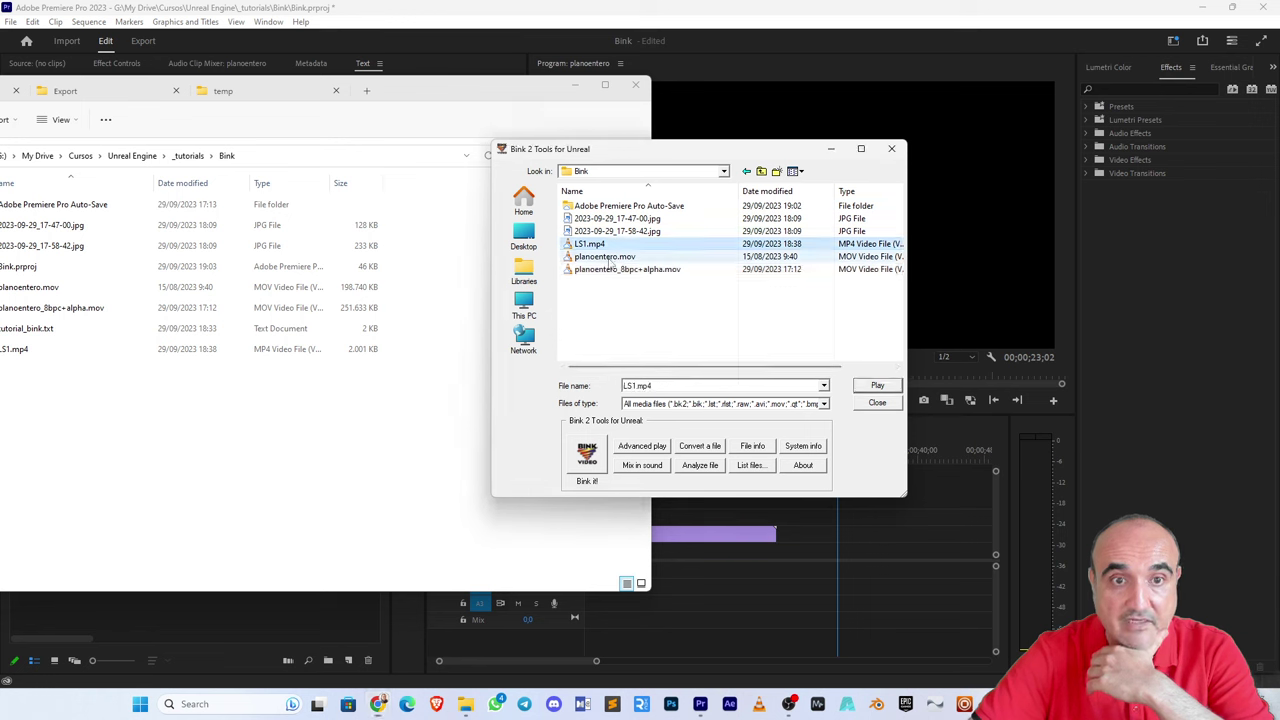
left_click(614, 272)
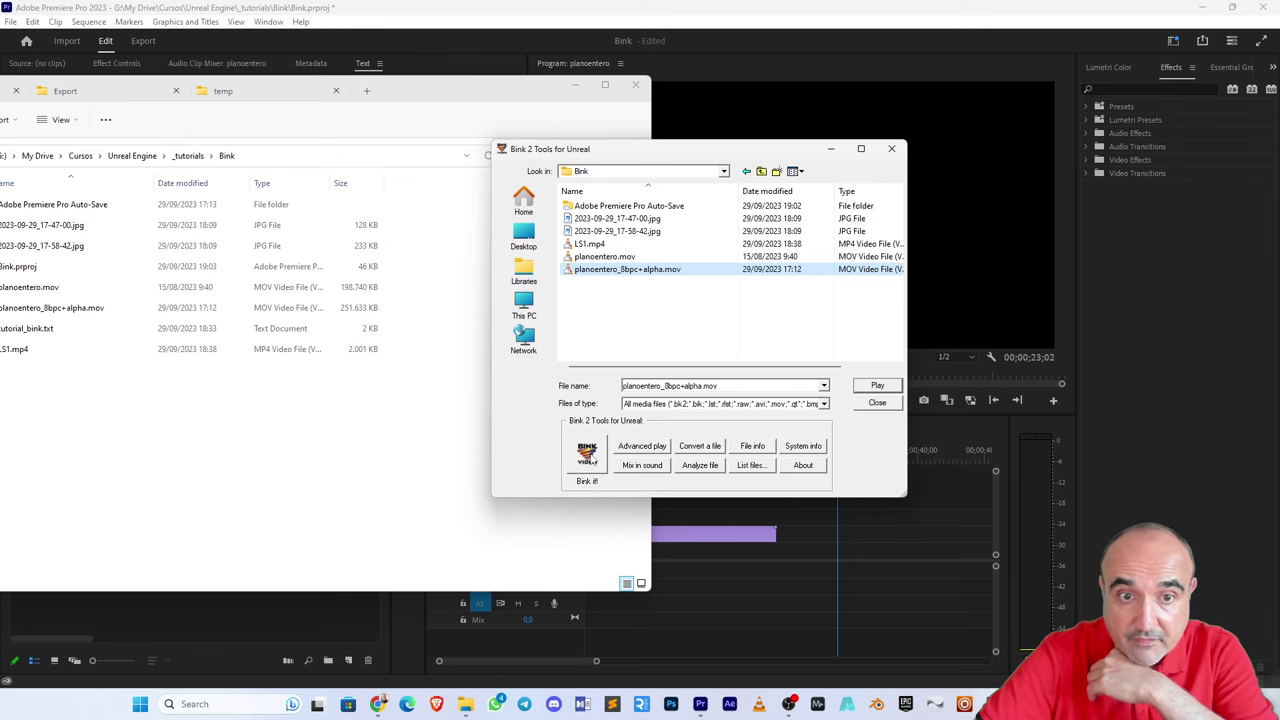
left_click(588, 455)
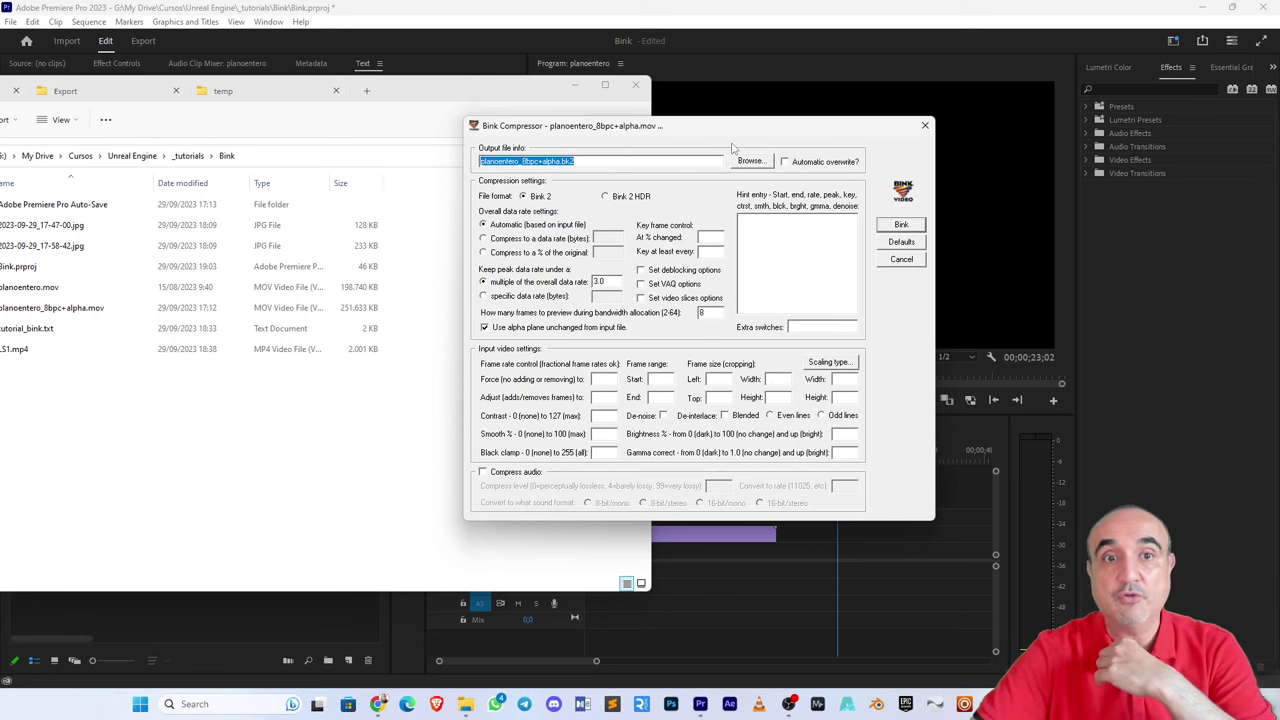
left_click(589, 161)
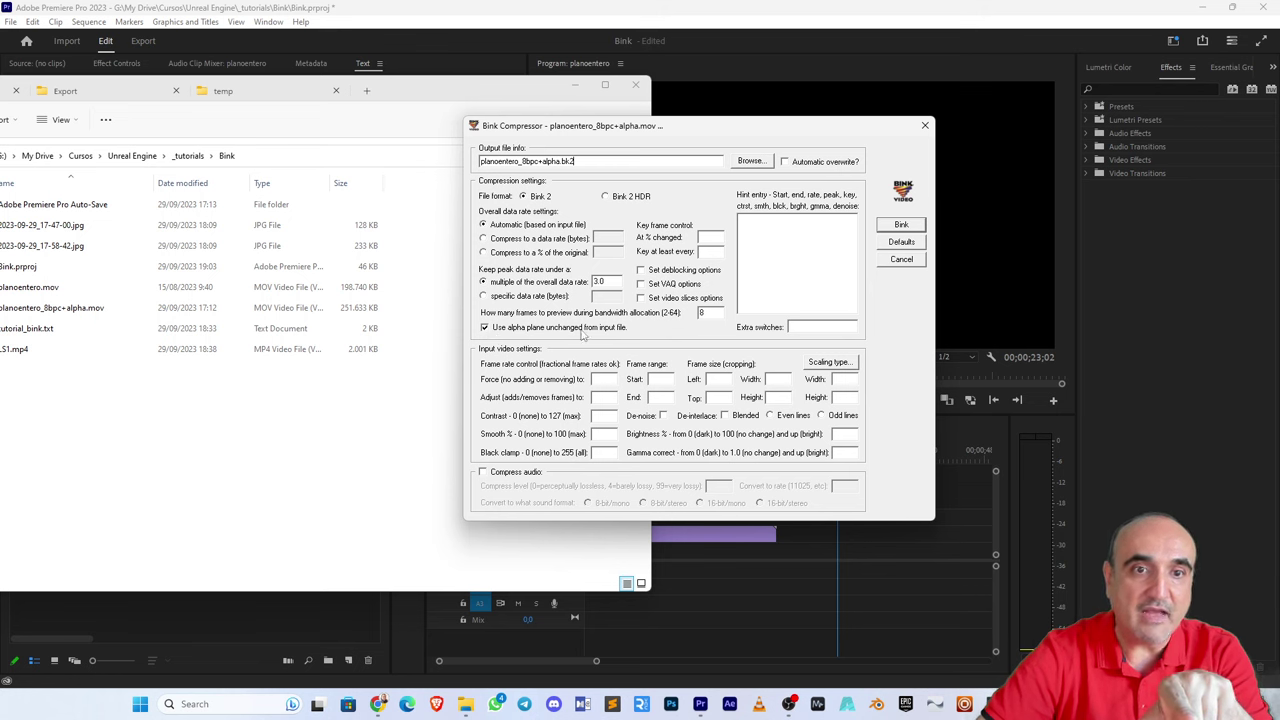
- Include the alpha plane unchanged from the input file and compress the video to planoentero_8bpc+alpha.bk2, closing the compressor when done
left_click(486, 331)
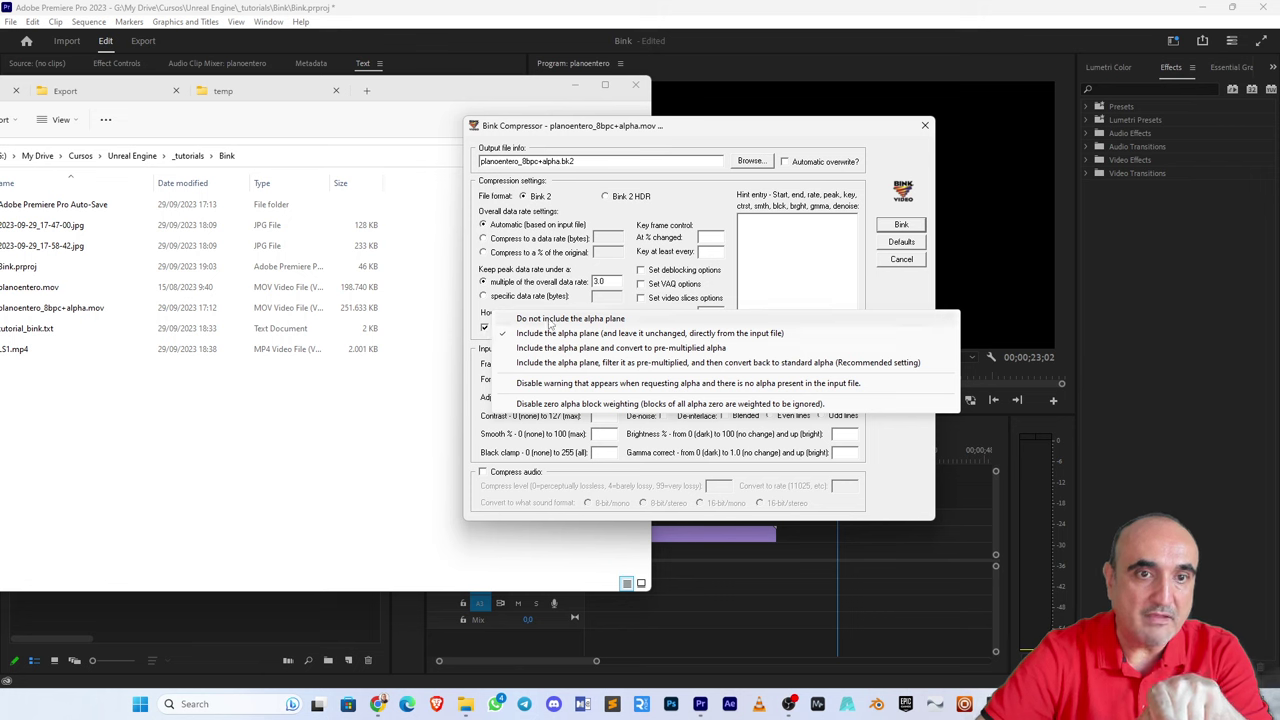
left_click(555, 319)
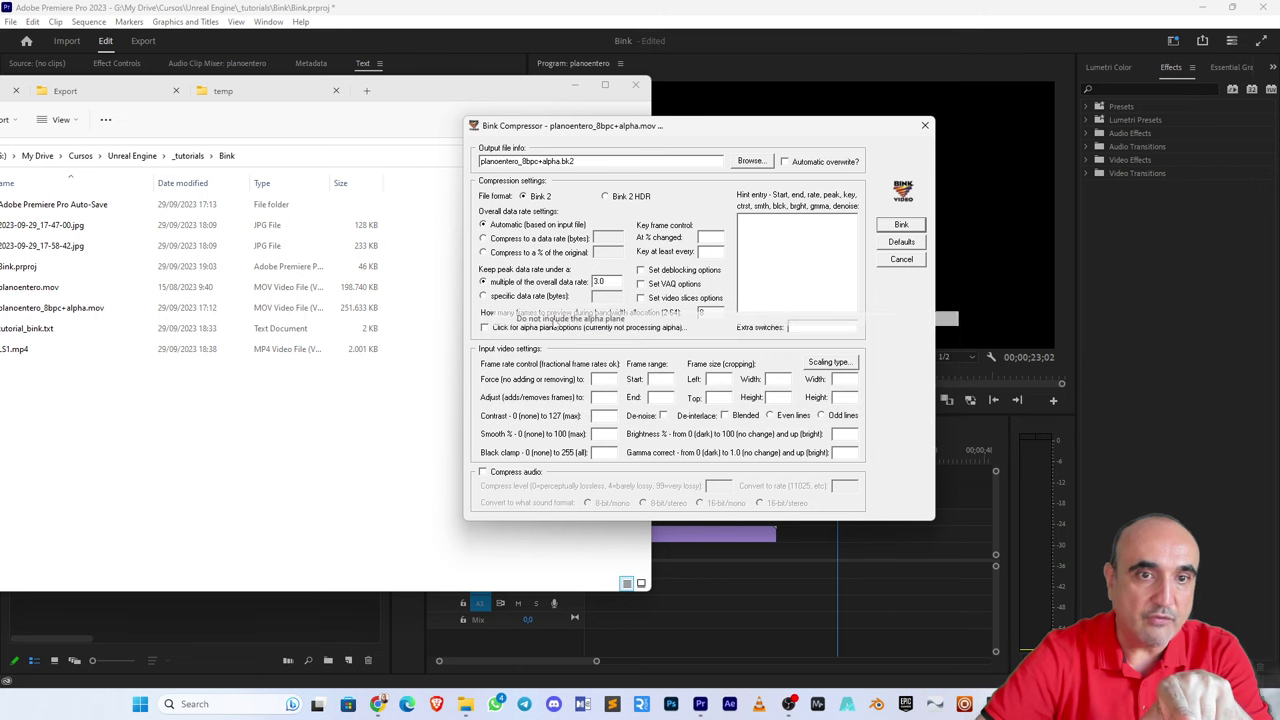
left_click(487, 331)
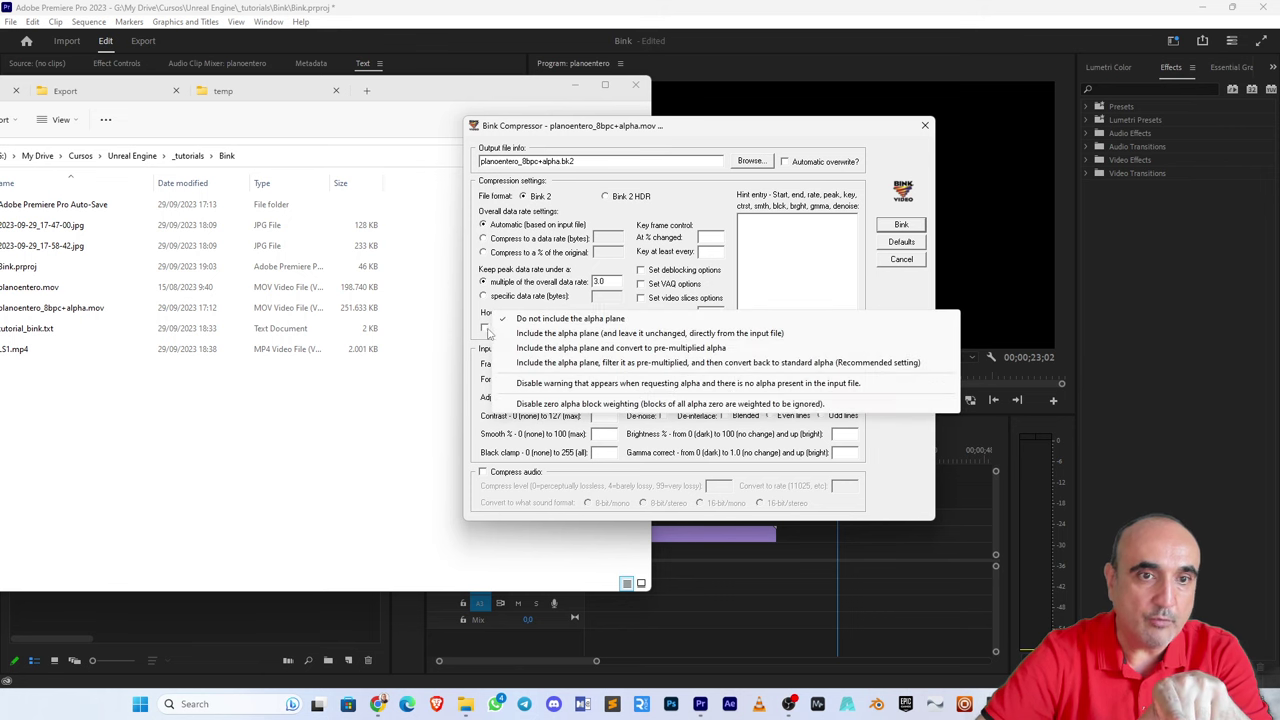
left_click(694, 336)
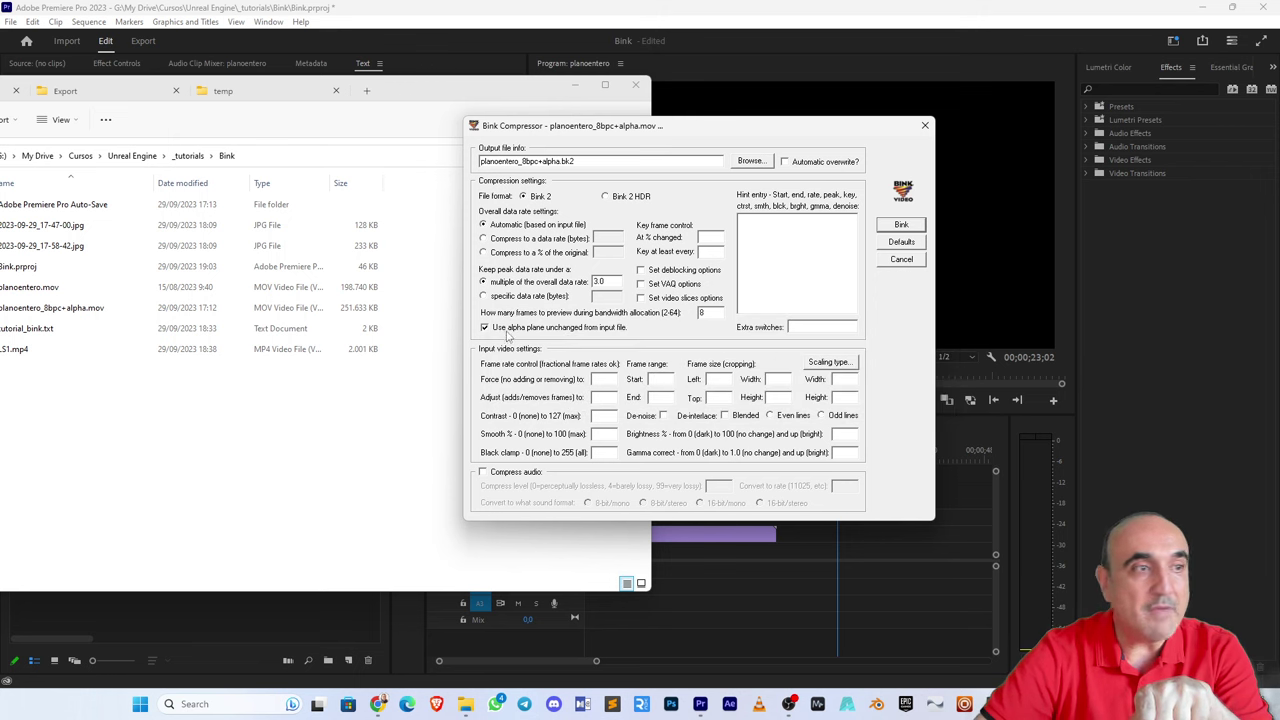
left_click(900, 225)
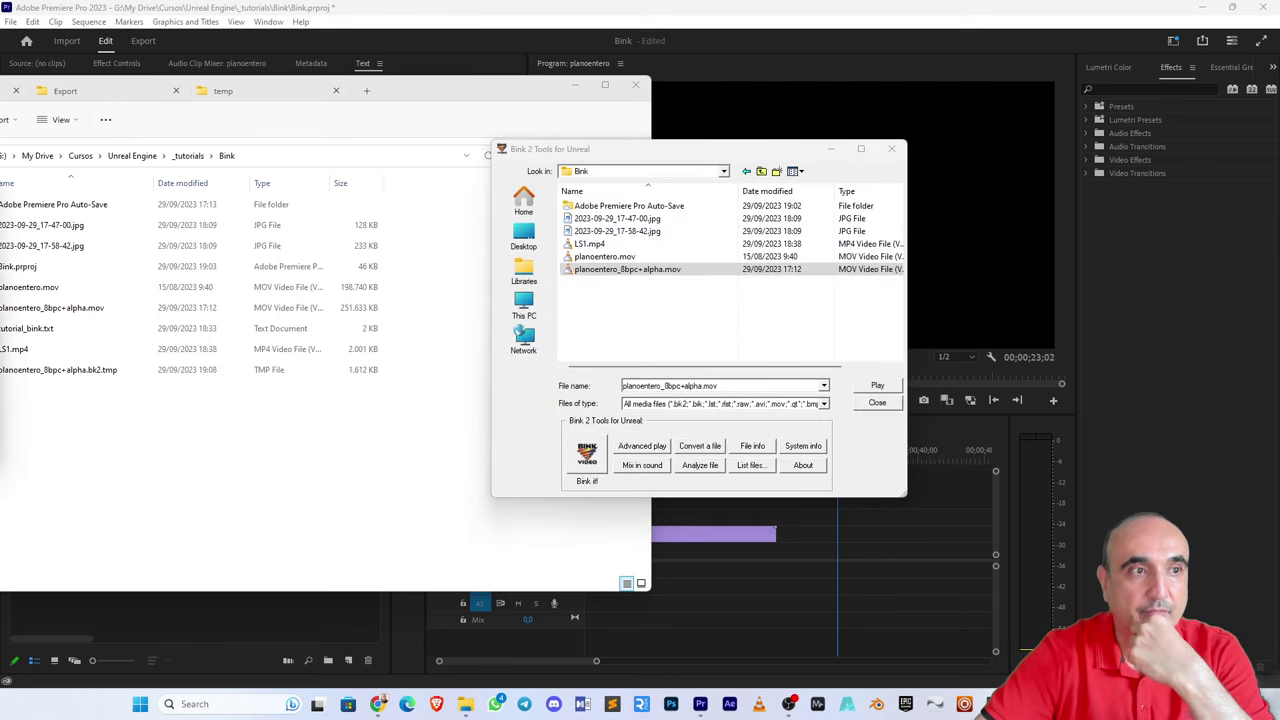
left_click_drag(319, 229, 329, 242)
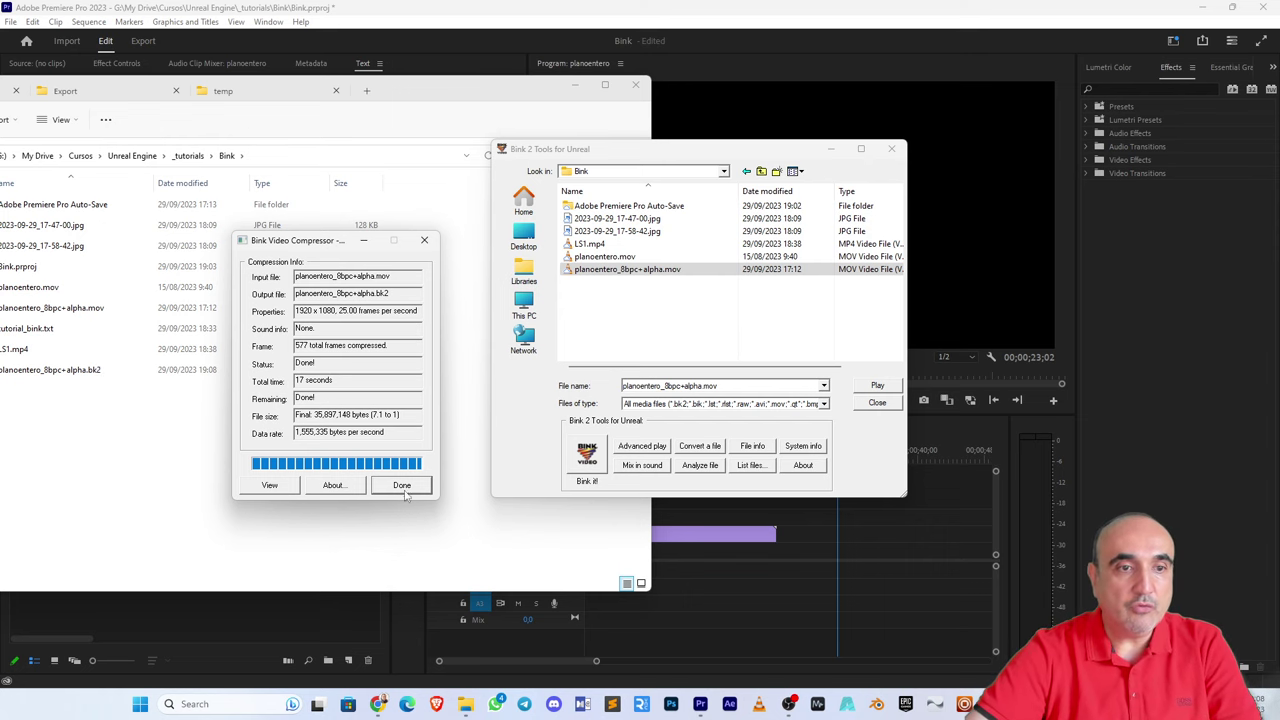
left_click(401, 485)
- Compare the file sizes of planoentero_8bpc+alpha.bk2 and planoentero_8bpc+alpha.mov in File Explorer, and return to Bink 2 Tools for Unreal
left_click(437, 99)
left_click_drag(437, 99, 475, 84)
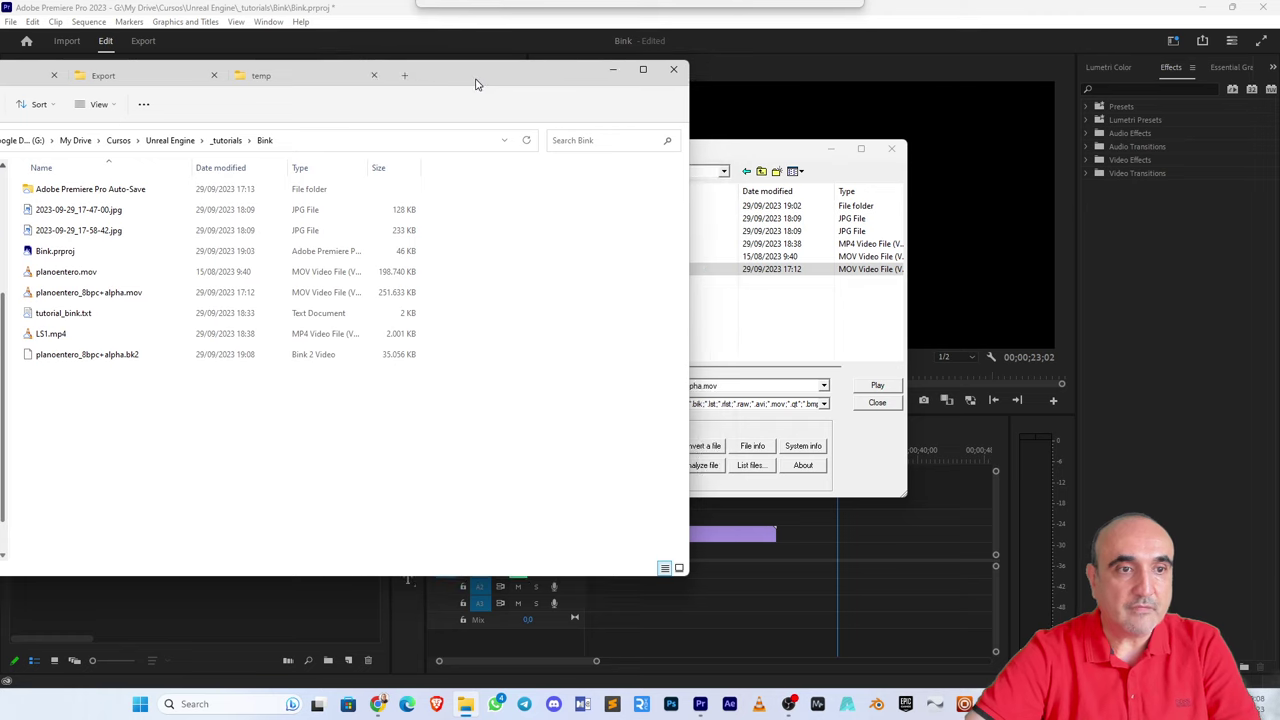
left_click(72, 360)
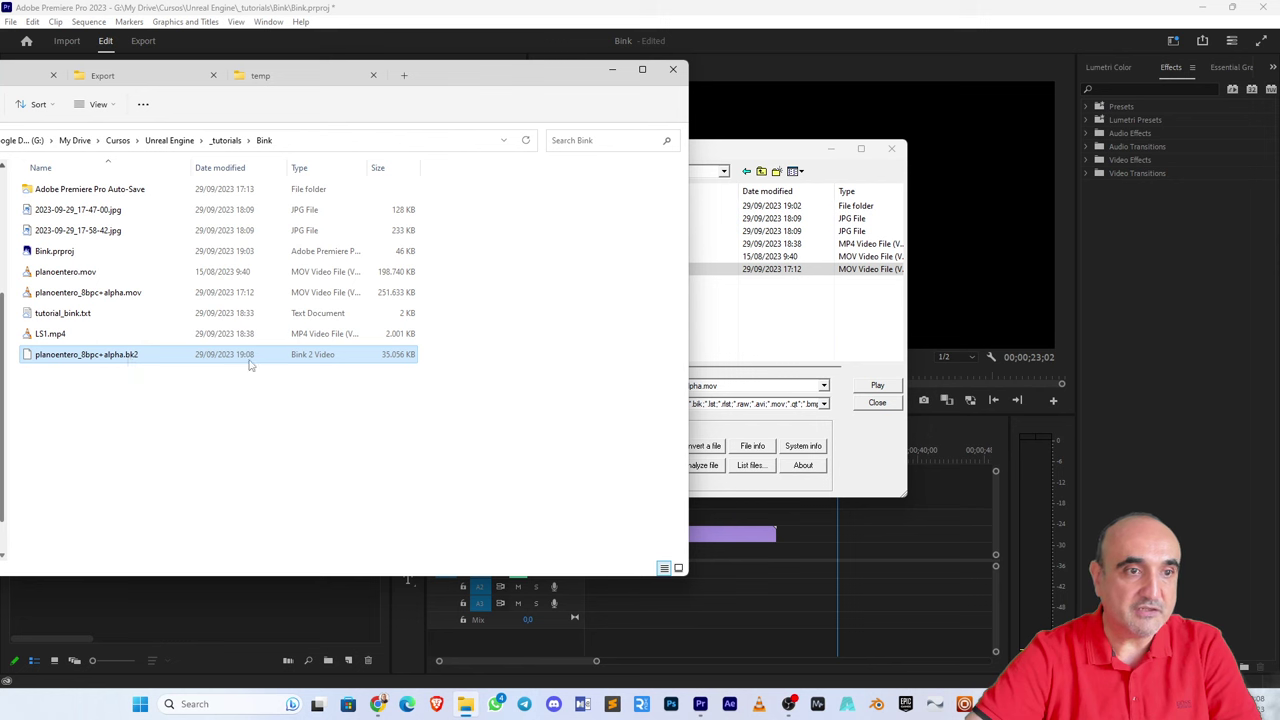
left_click(122, 292)
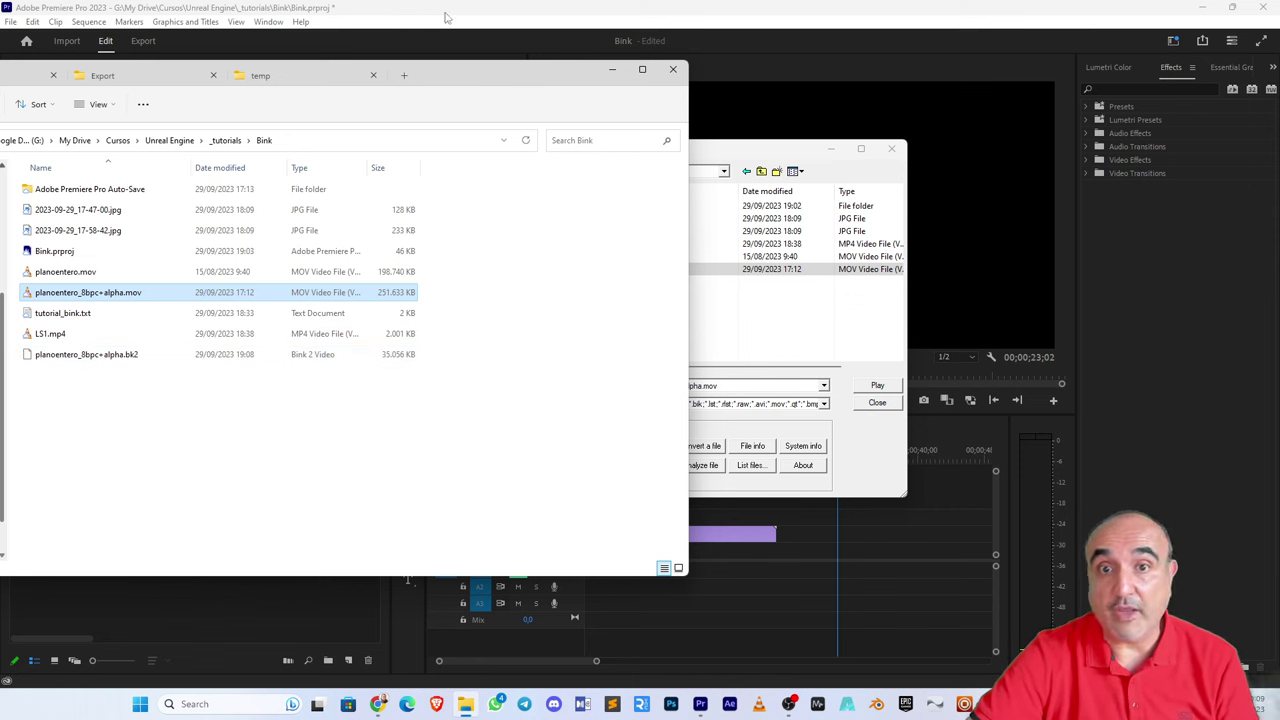
left_click(895, 436)
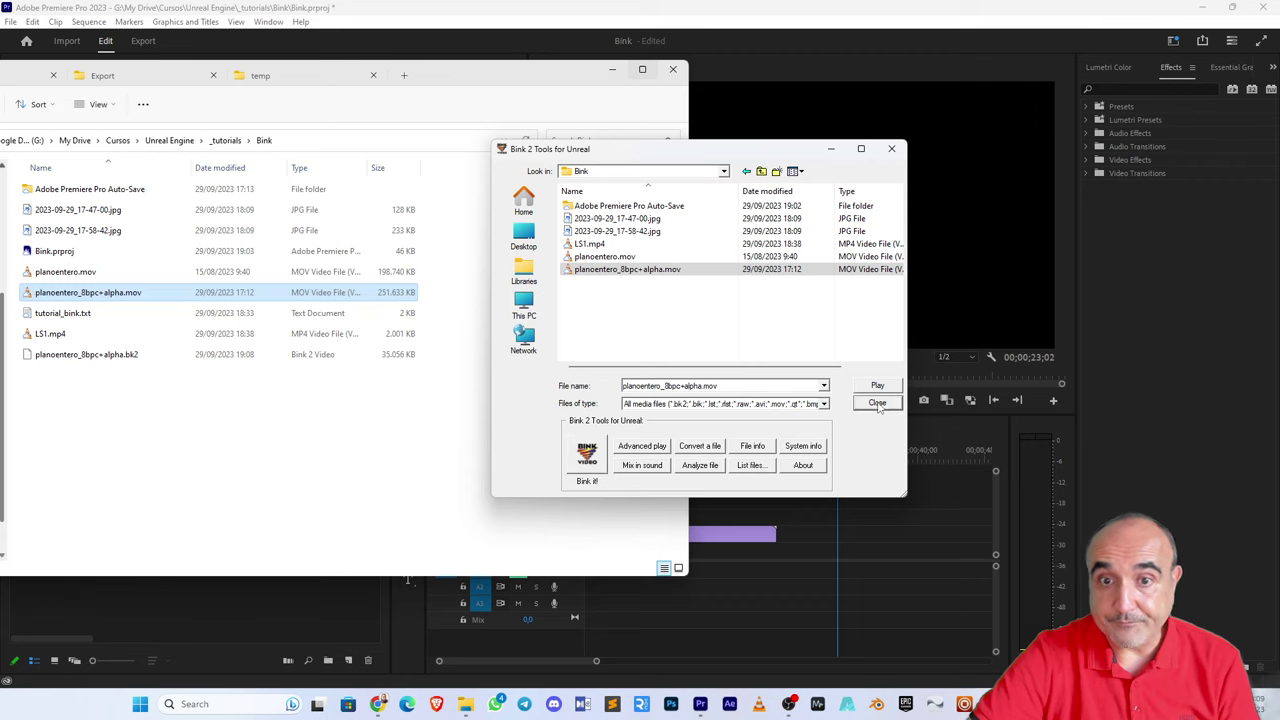
- Close Bink 2 Tools for Unreal, quit Premiere Pro saving the changes to Bink.prproj, and return to the Unreal Engine editor
left_click(877, 403)
left_click(672, 69)
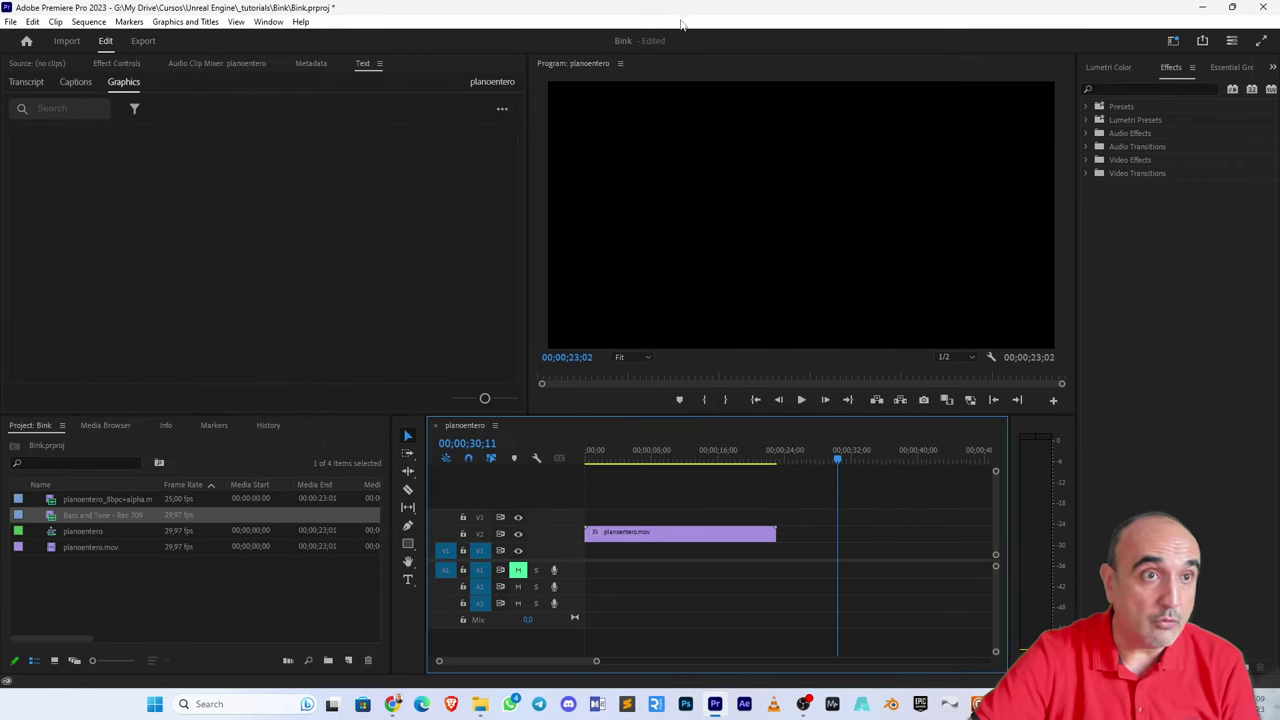
left_click(1263, 7)
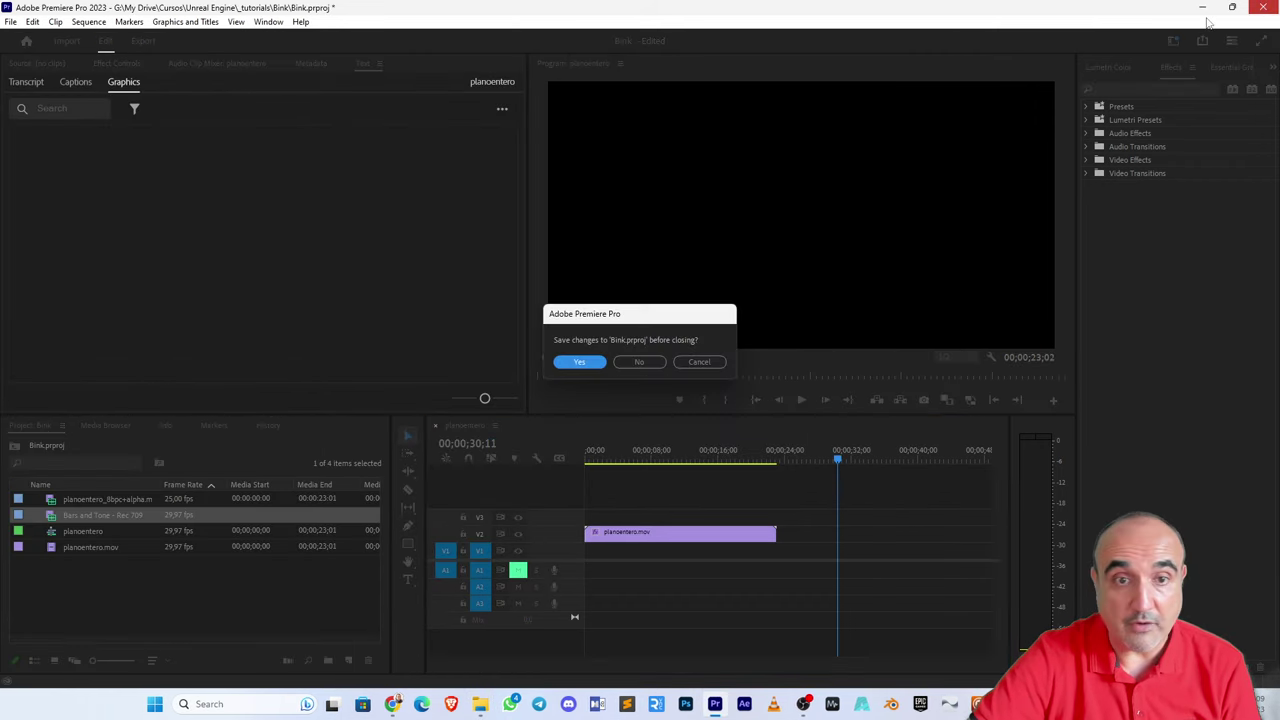
left_click(581, 362)
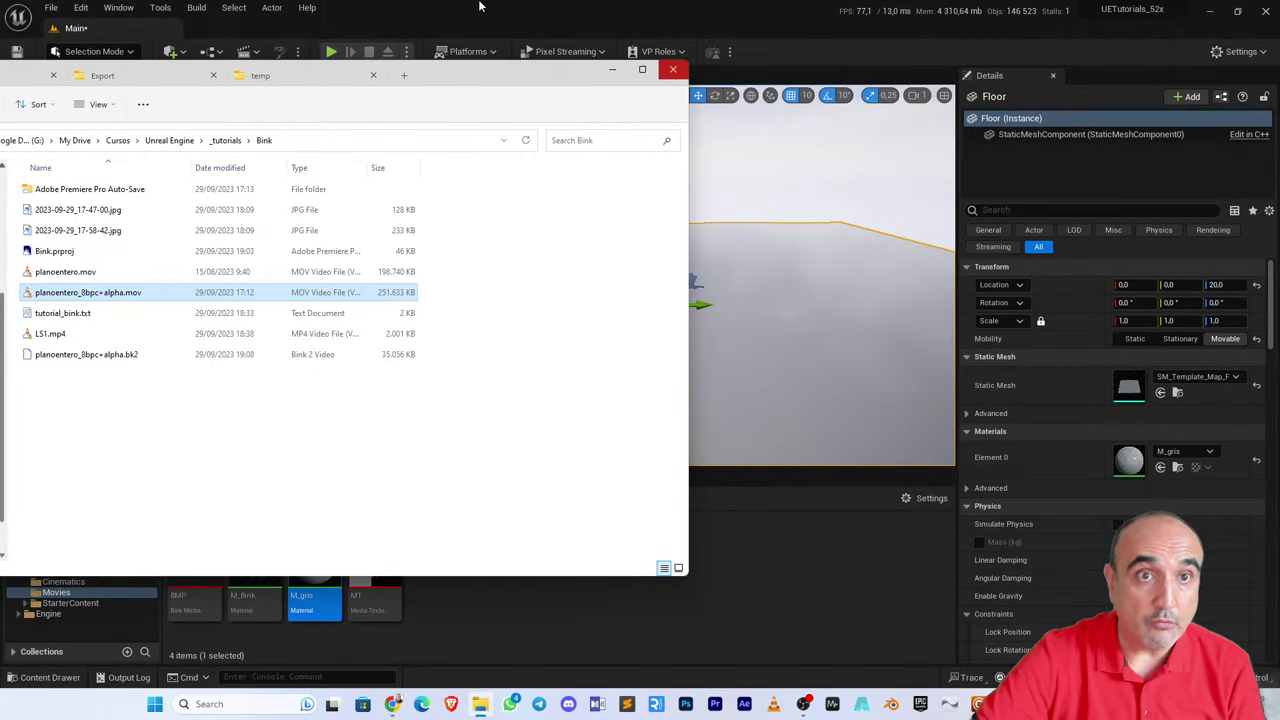
left_click(479, 7)
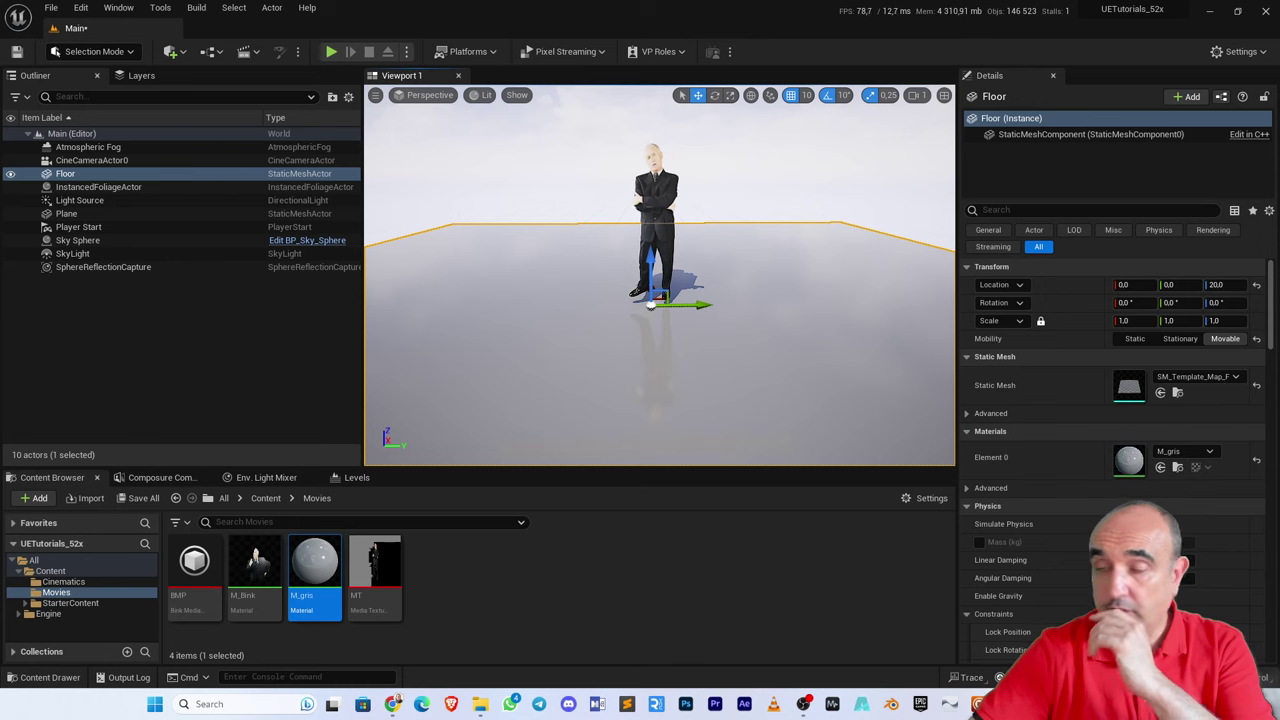
left_click(559, 611)
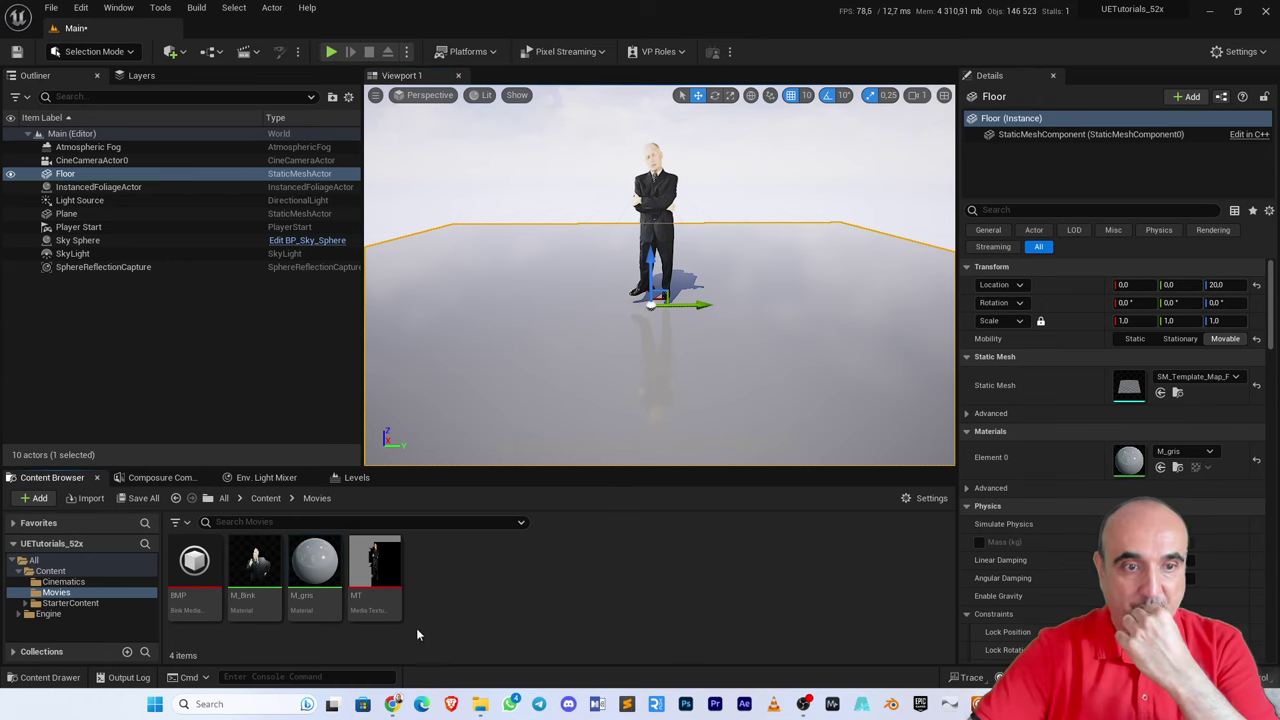
left_click(398, 604)
left_click(448, 637)
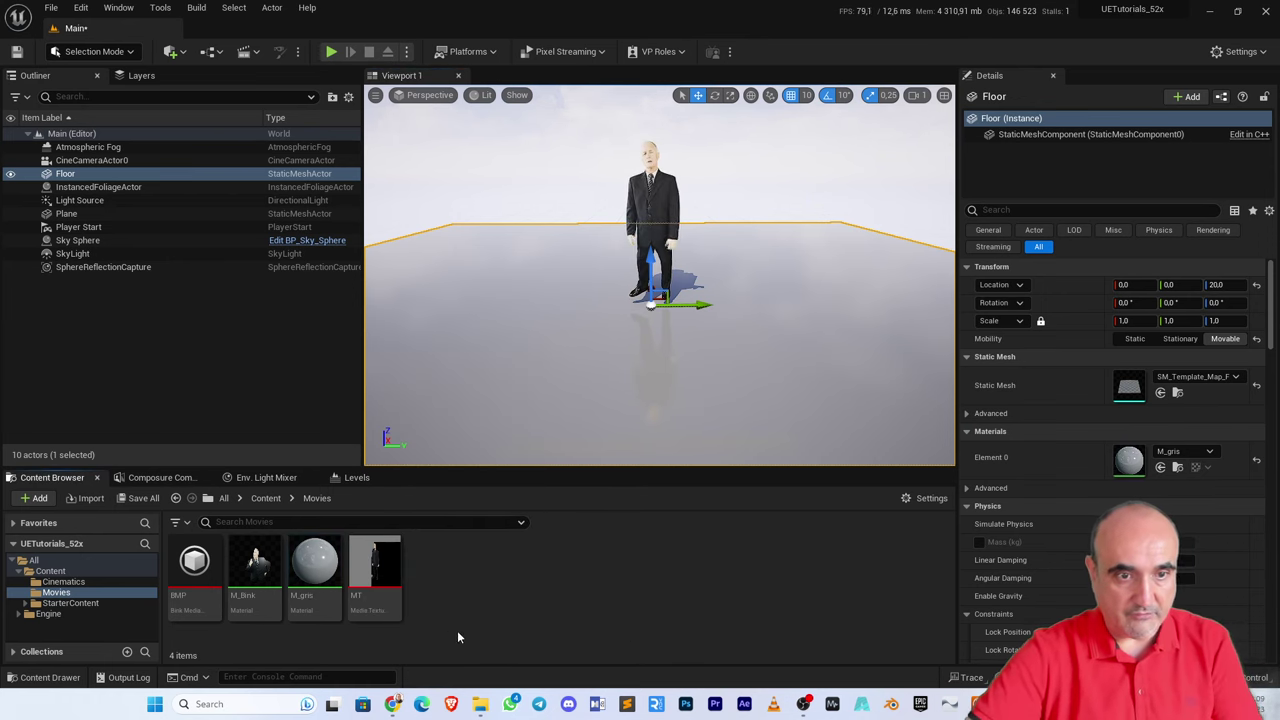
left_click(375, 575)
key("Delete")
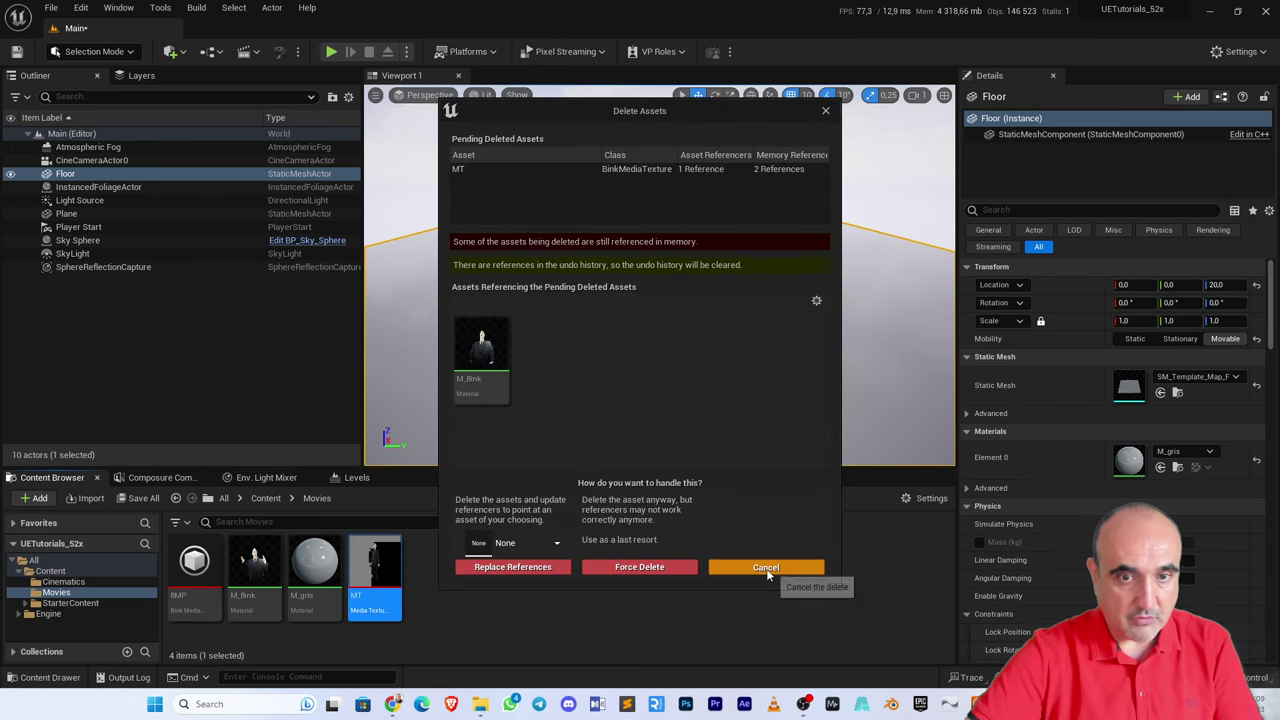
left_click(766, 567)
- Check the material assigned to the Floor and delete the Plane actor from the Main level
left_click(103, 176)
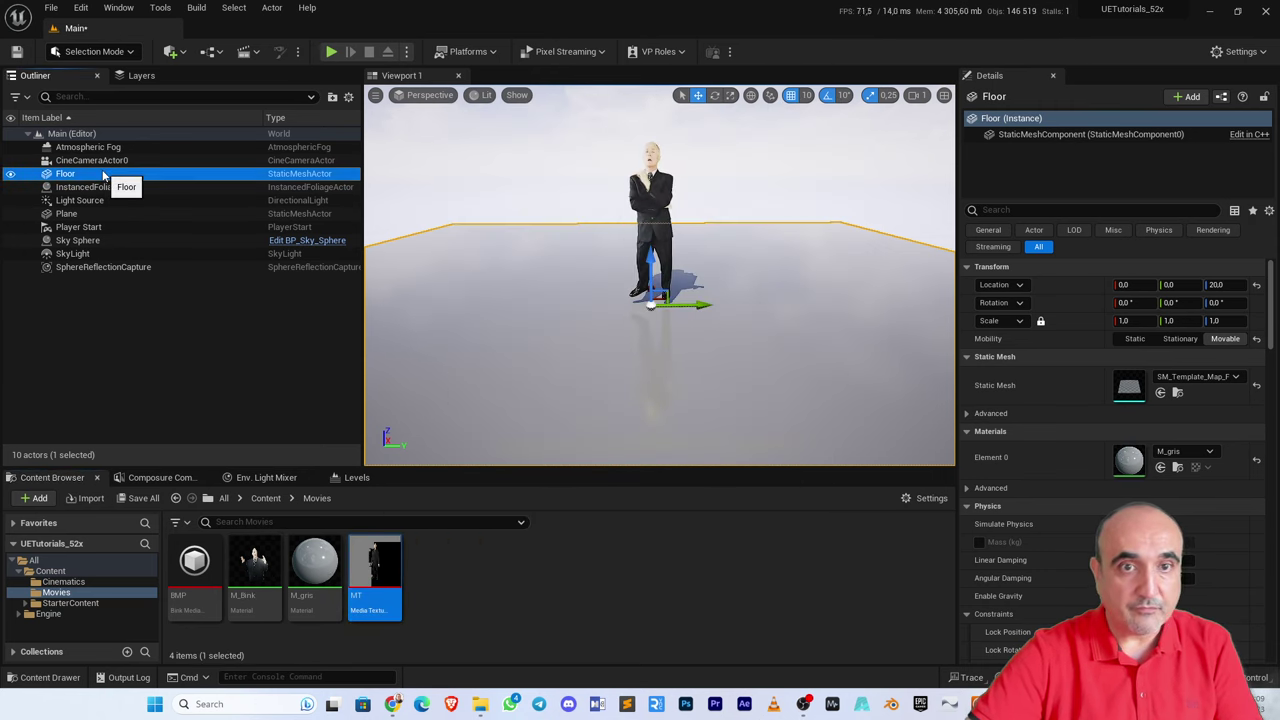
left_click(100, 161)
left_click(103, 175)
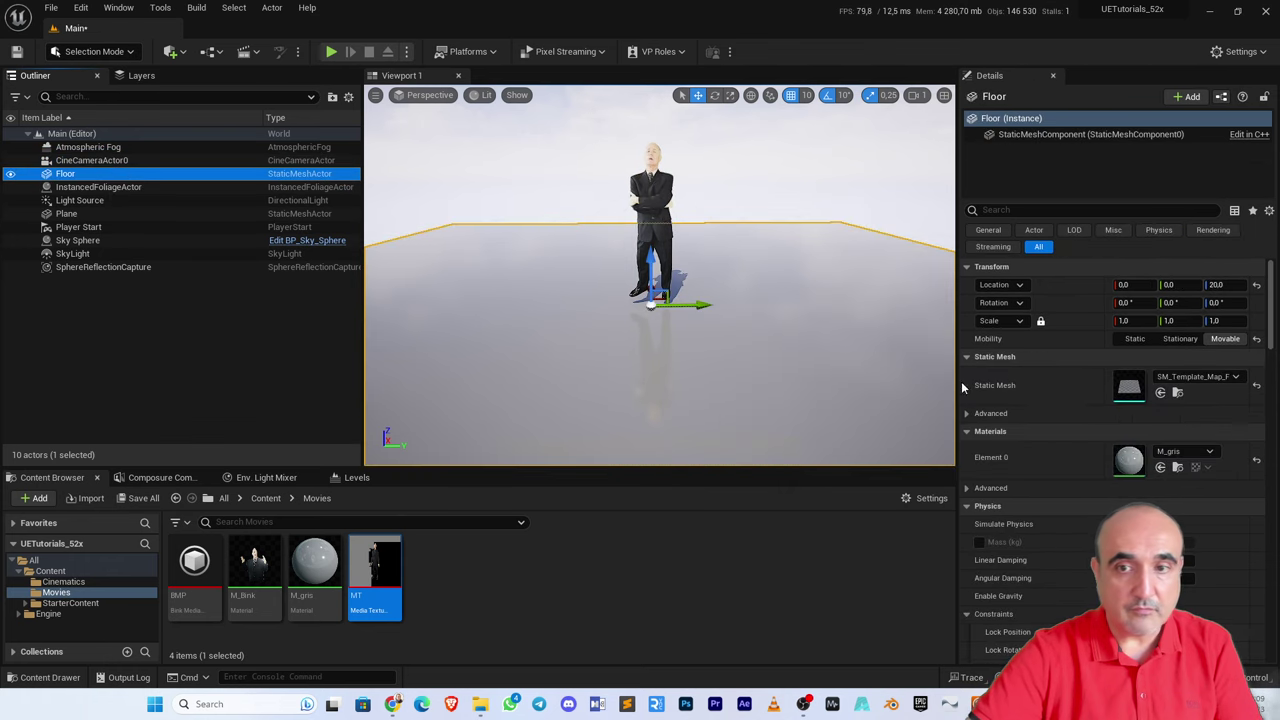
left_click(1188, 455)
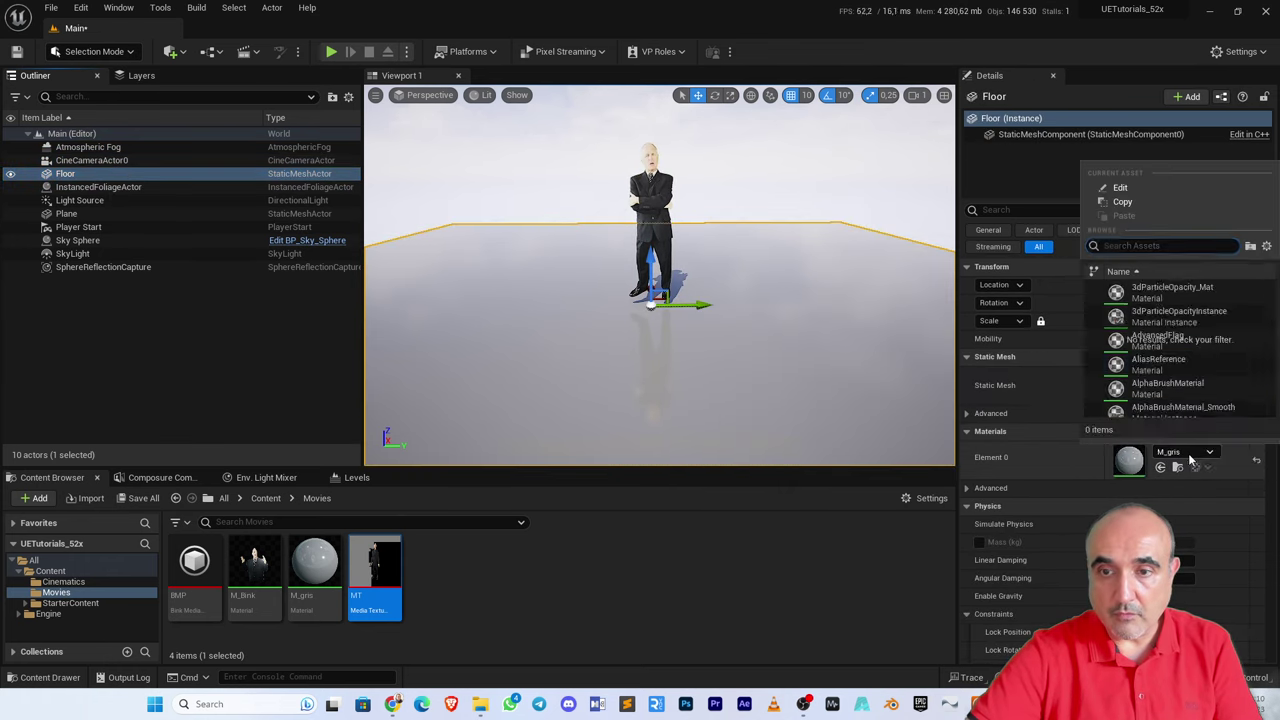
left_click(100, 188)
left_click(100, 201)
left_click(105, 214)
key("Delete")
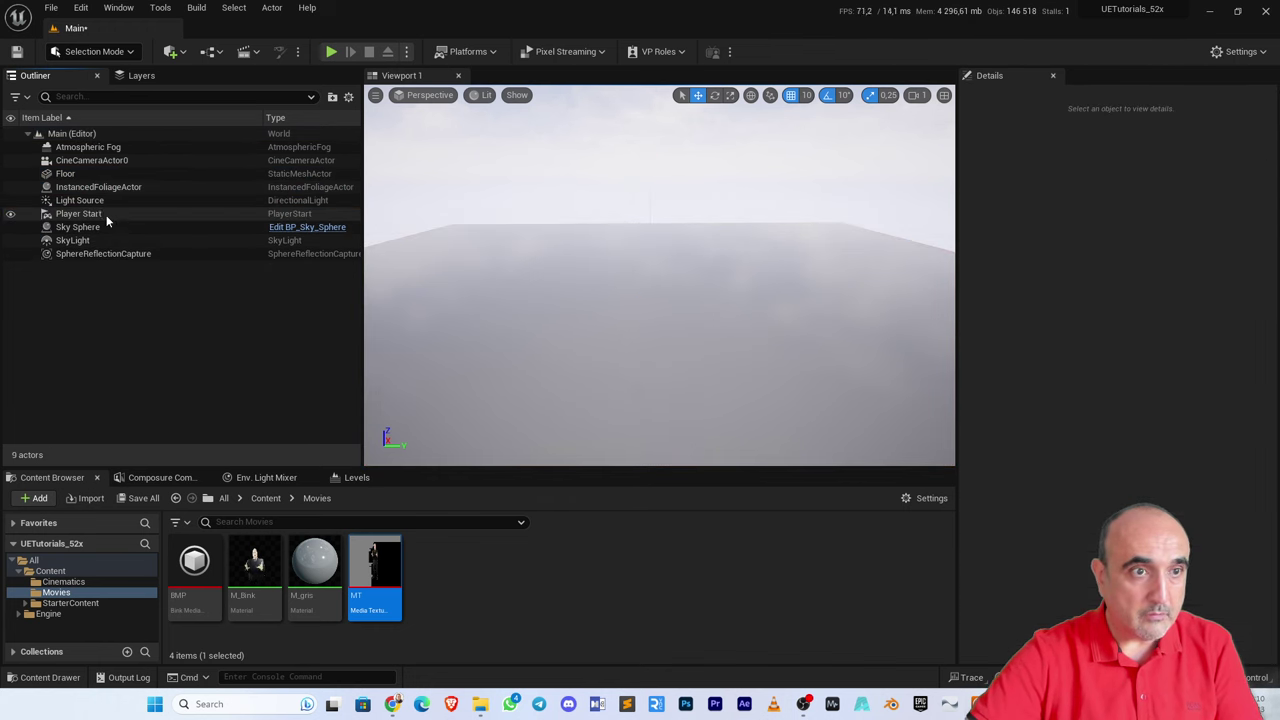
- Force-delete the MT media texture, the M_Bink material and the BMP Bink media player from the Movies folder
mouse_move(372, 563)
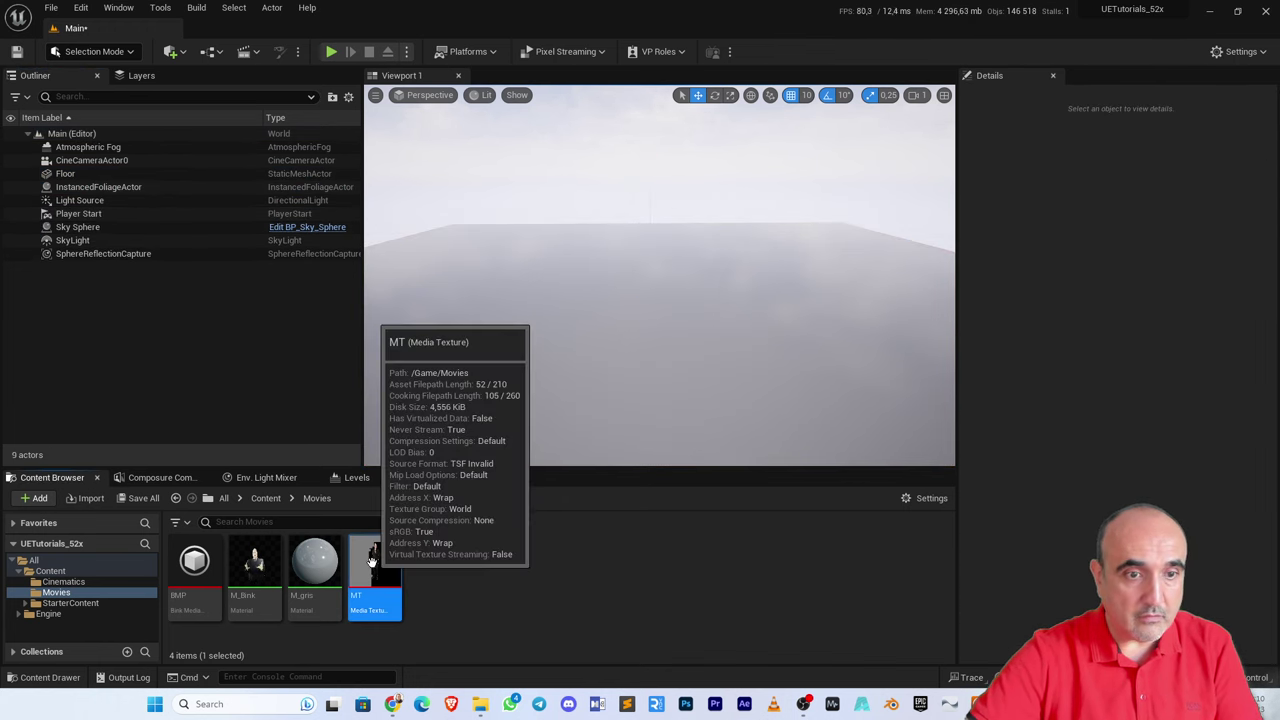
key("Delete")
left_click(657, 566)
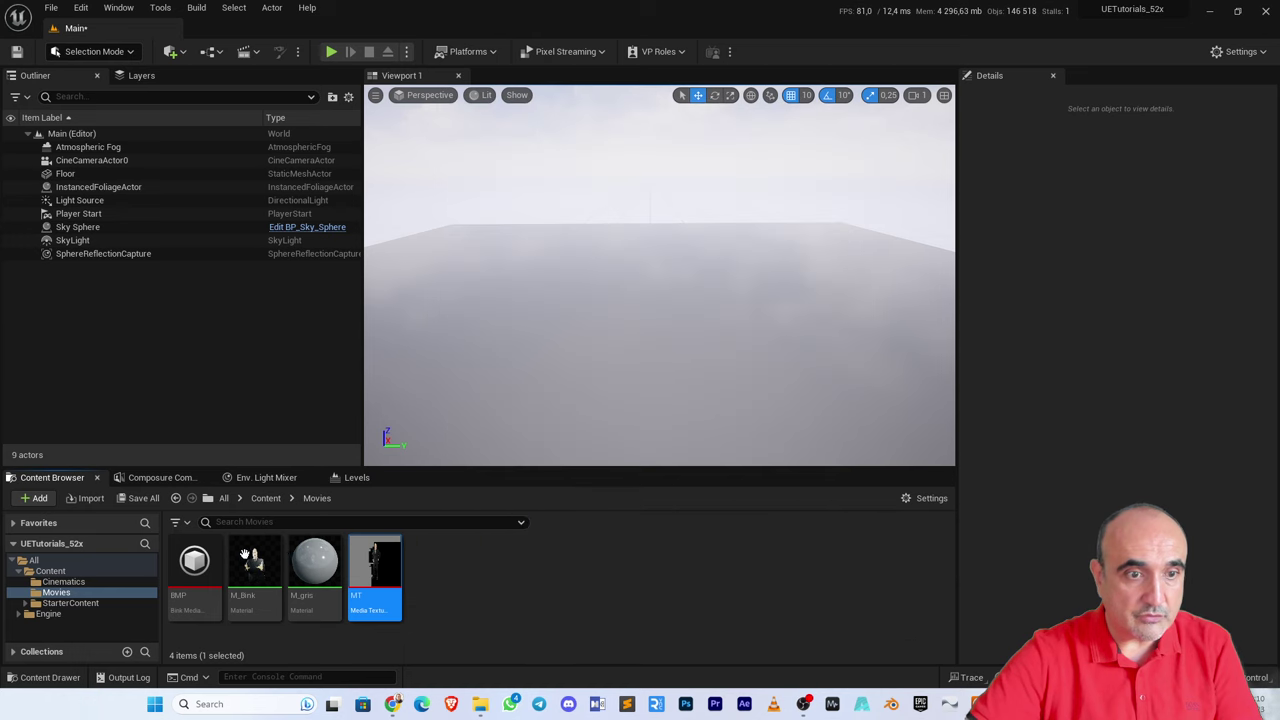
left_click_drag(244, 555, 260, 555)
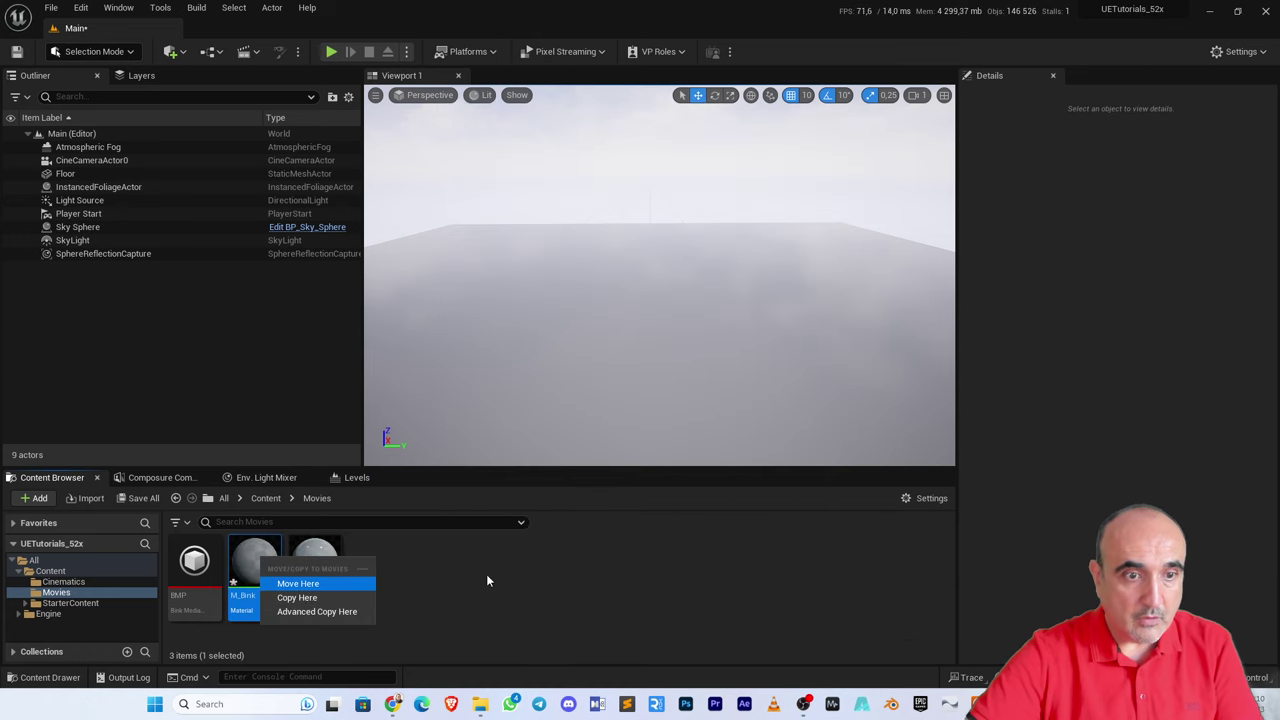
key("Escape")
key("Delete")
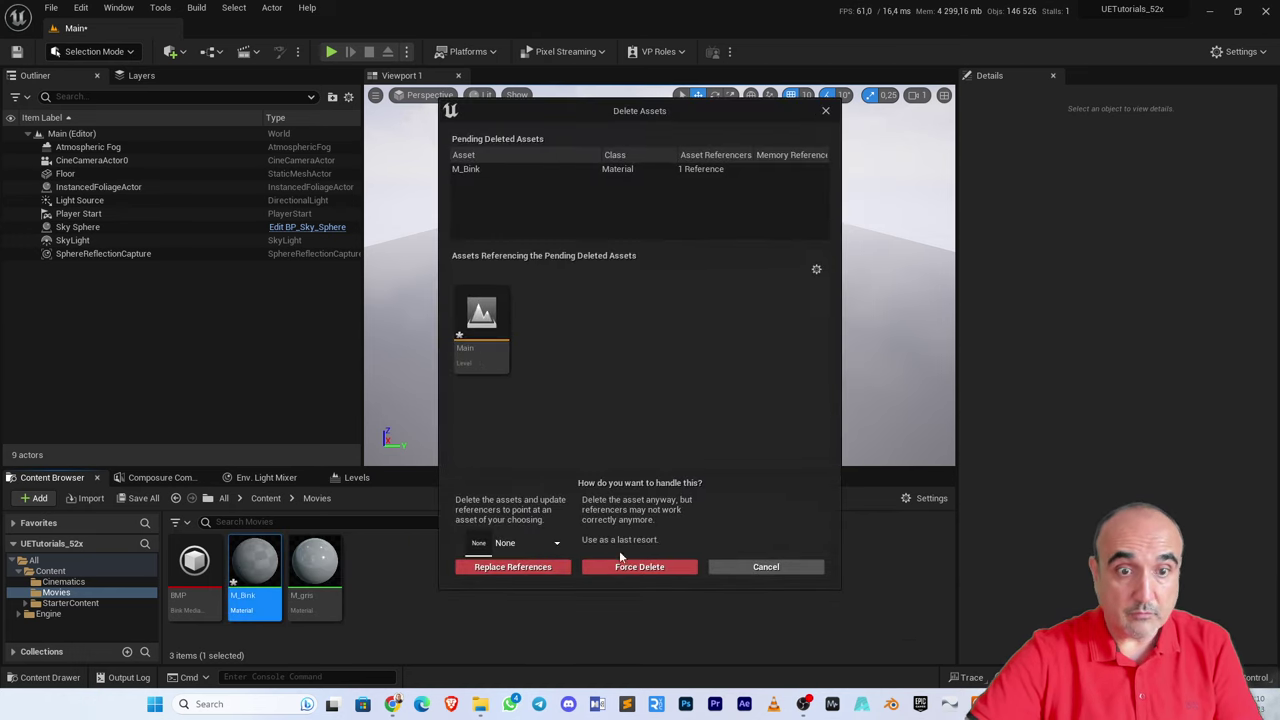
left_click(624, 566)
key("Delete")
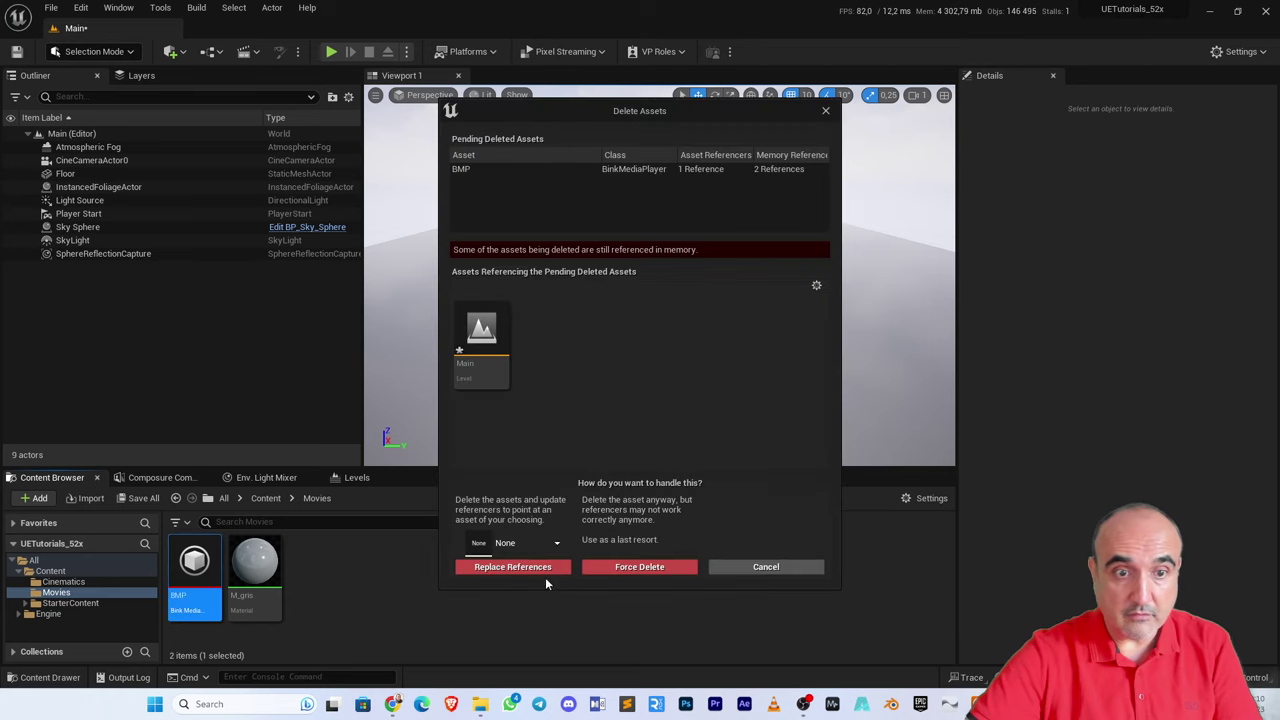
left_click(628, 567)
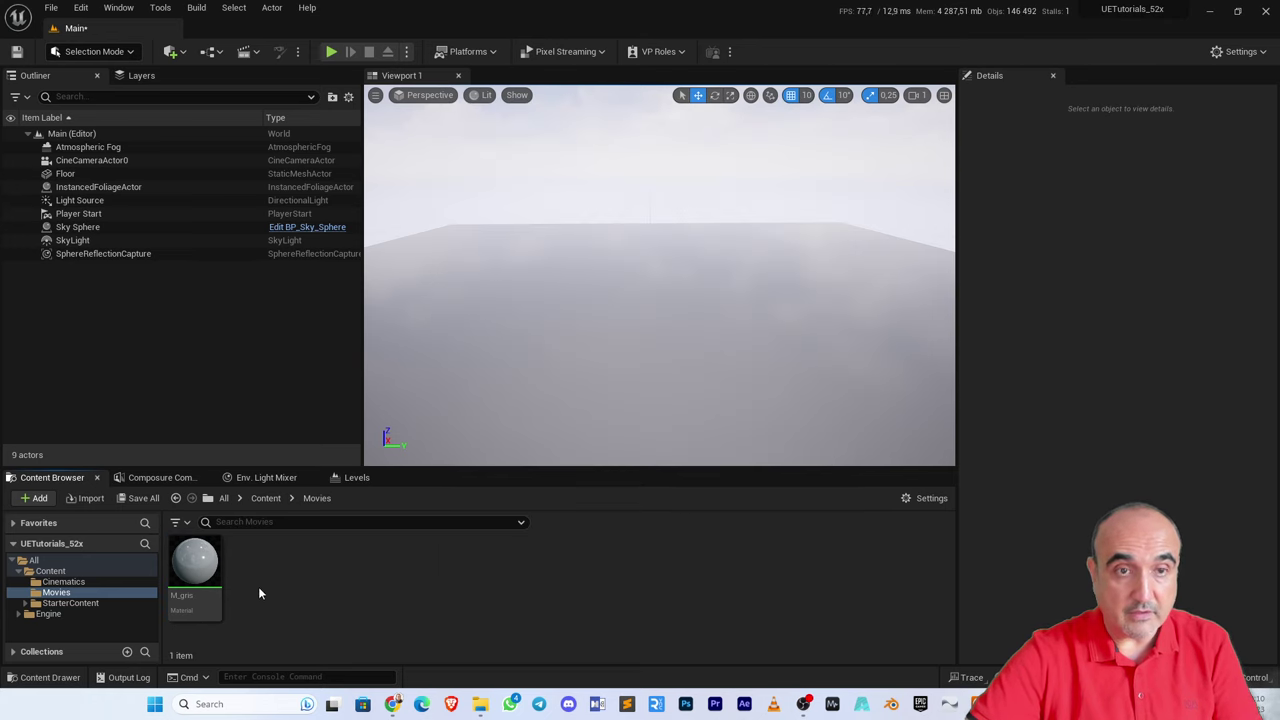
- Go up to the project's Content folder and show its Movies folder in File Explorer
left_click(268, 498)
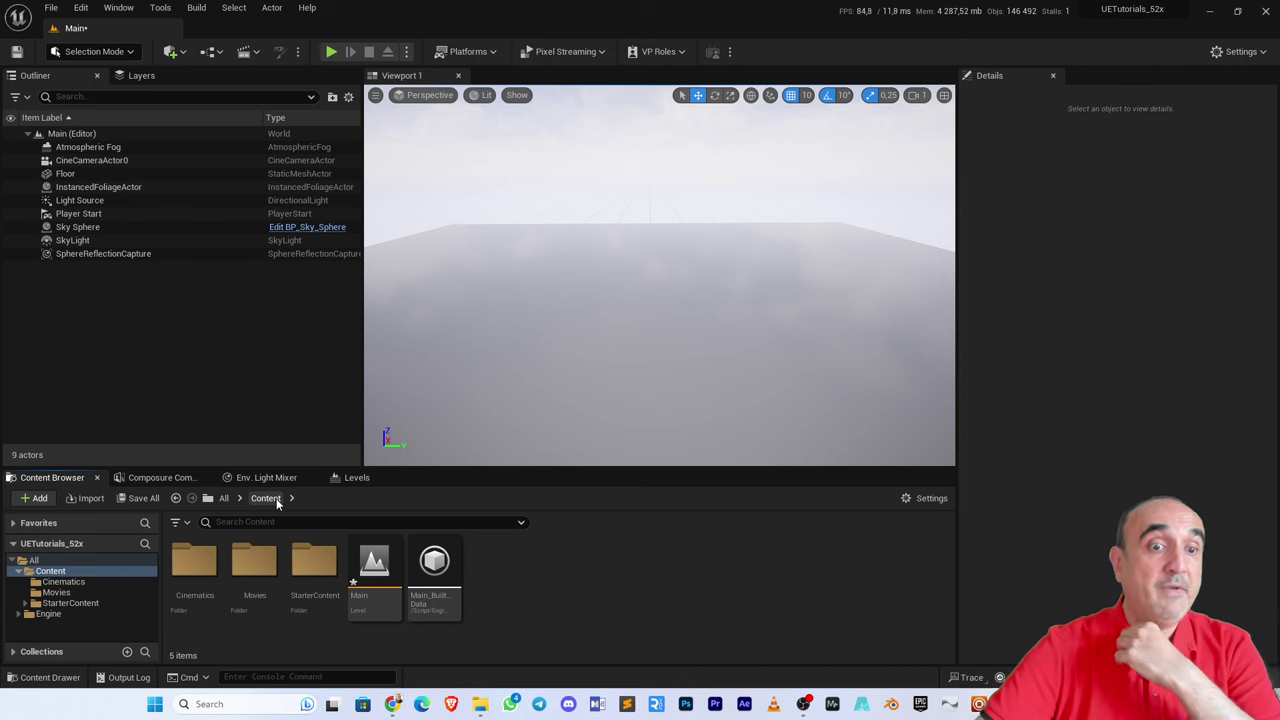
left_click(265, 567)
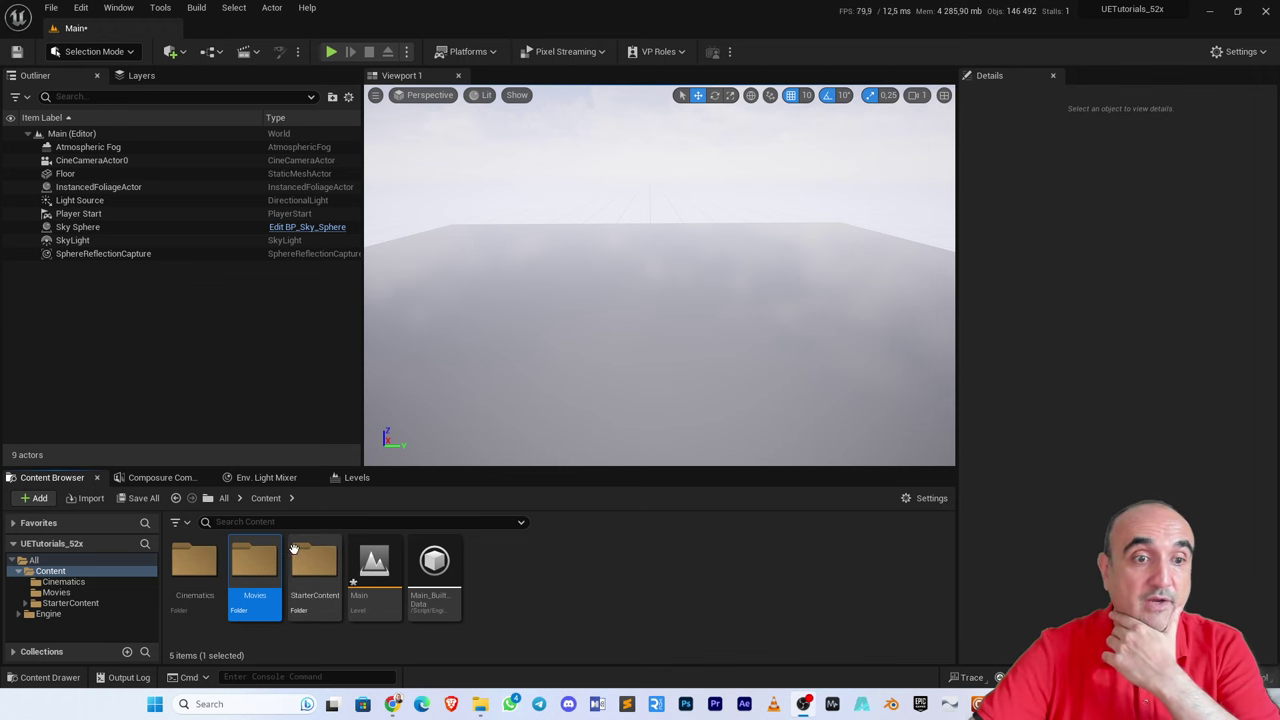
right_click(257, 565)
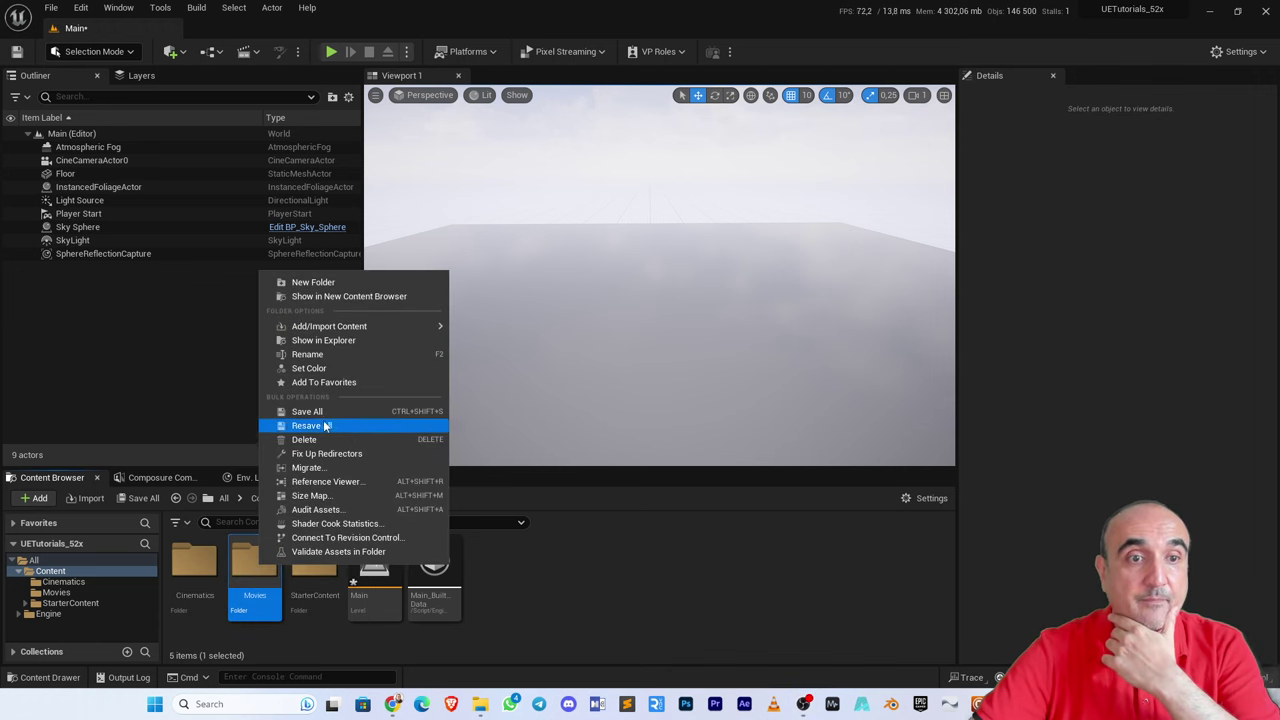
left_click(323, 341)
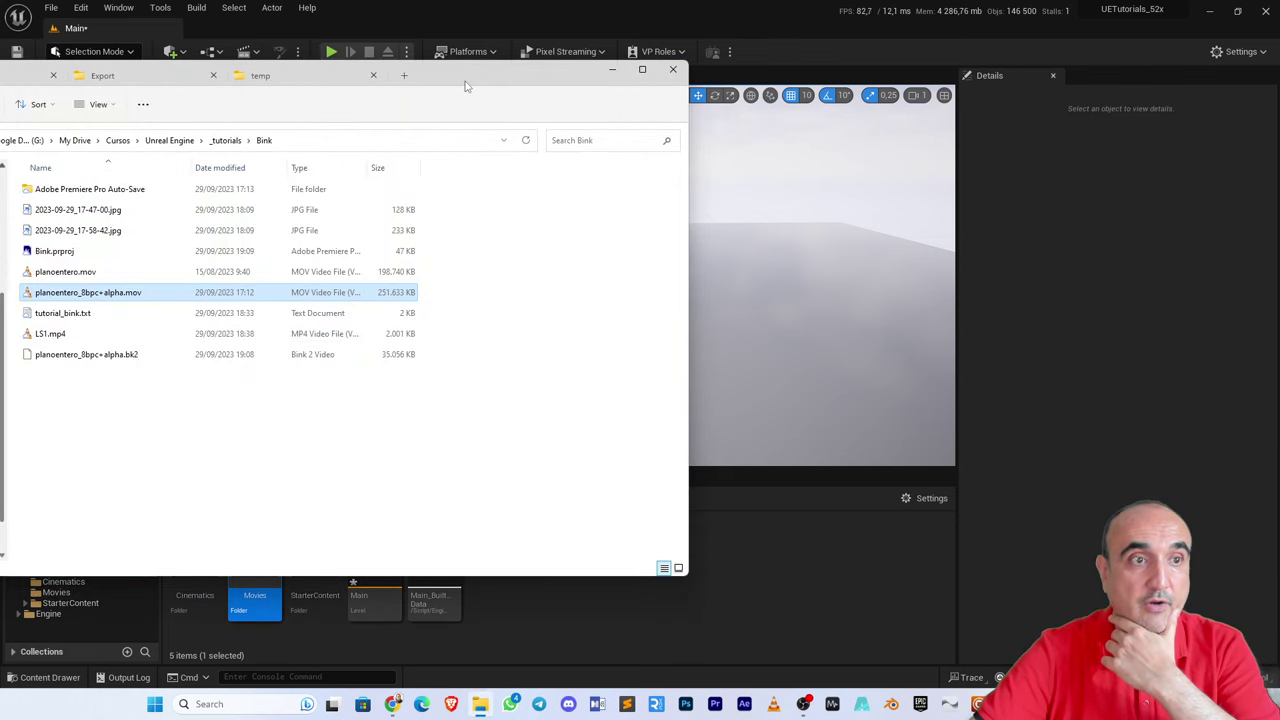
- Switch File Explorer to the project's Content\Movies folder, display its files as large icons, and select planomedio_QT_with_Straight_Alpha.bk2
mouse_move(465, 85)
left_mouse_down()
mouse_move(489, 89)
mouse_move(479, 80)
left_mouse_up()
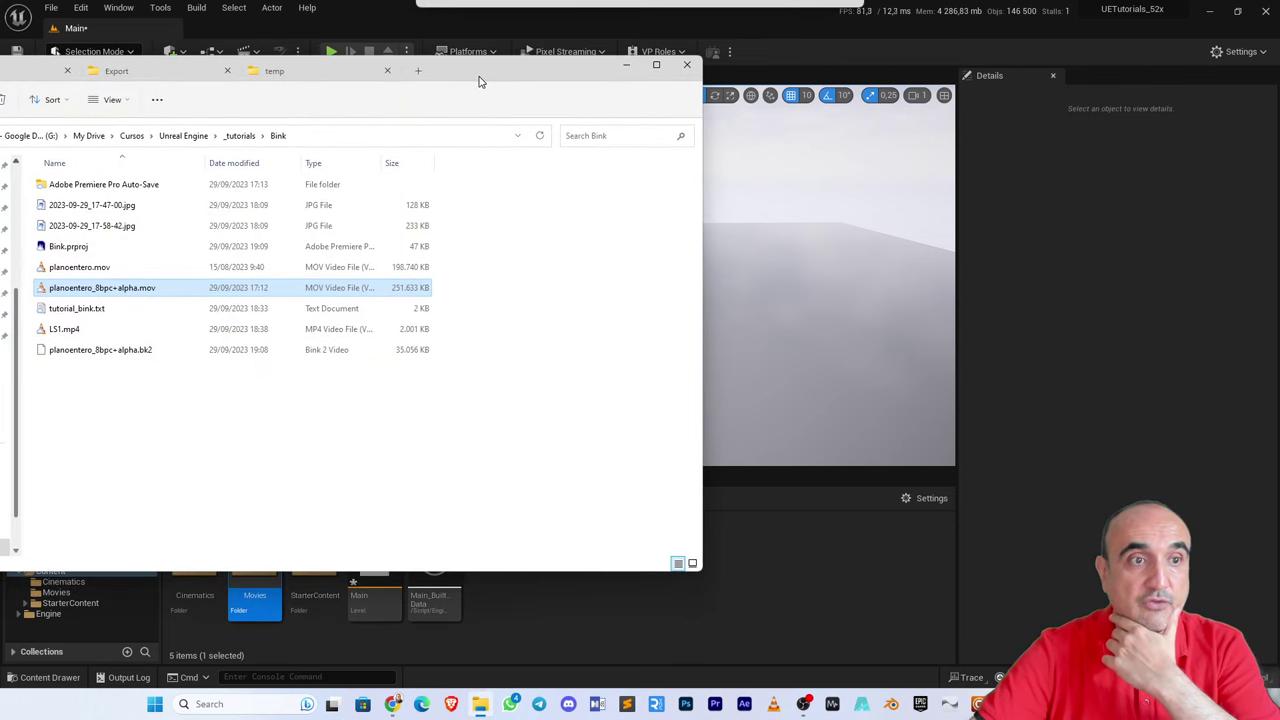
left_click(168, 466)
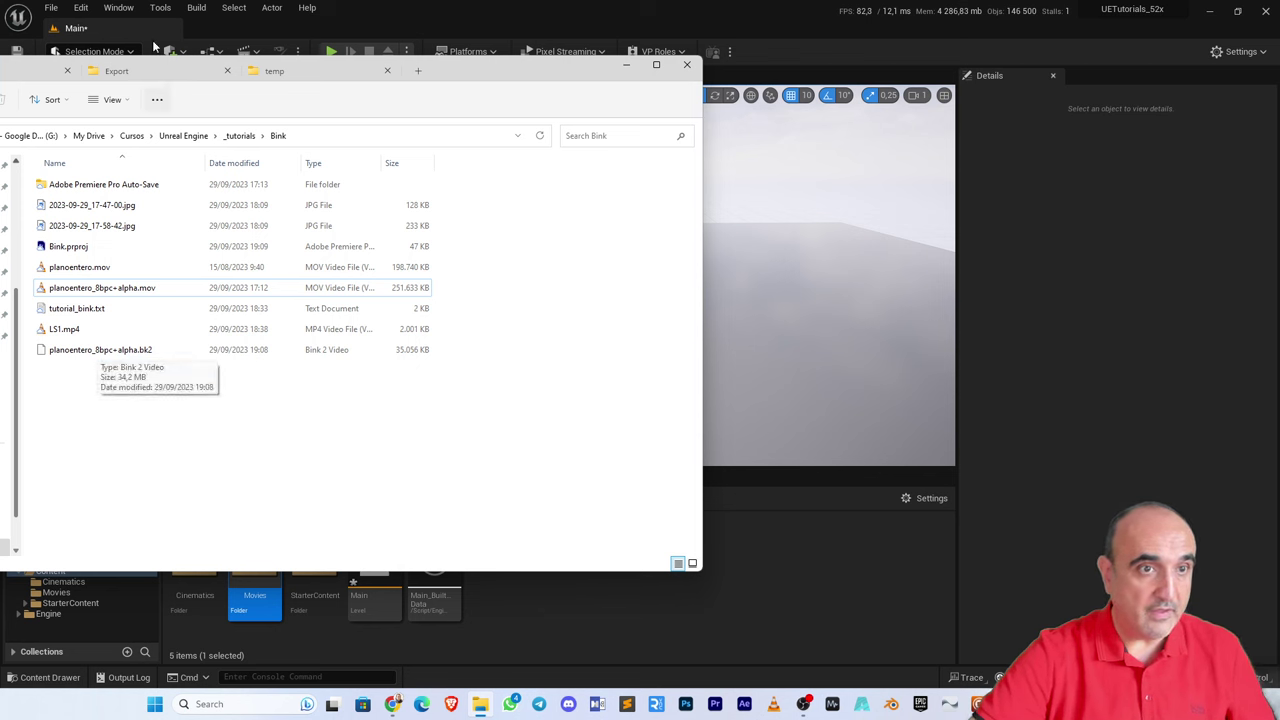
left_click(150, 71)
left_click(320, 74)
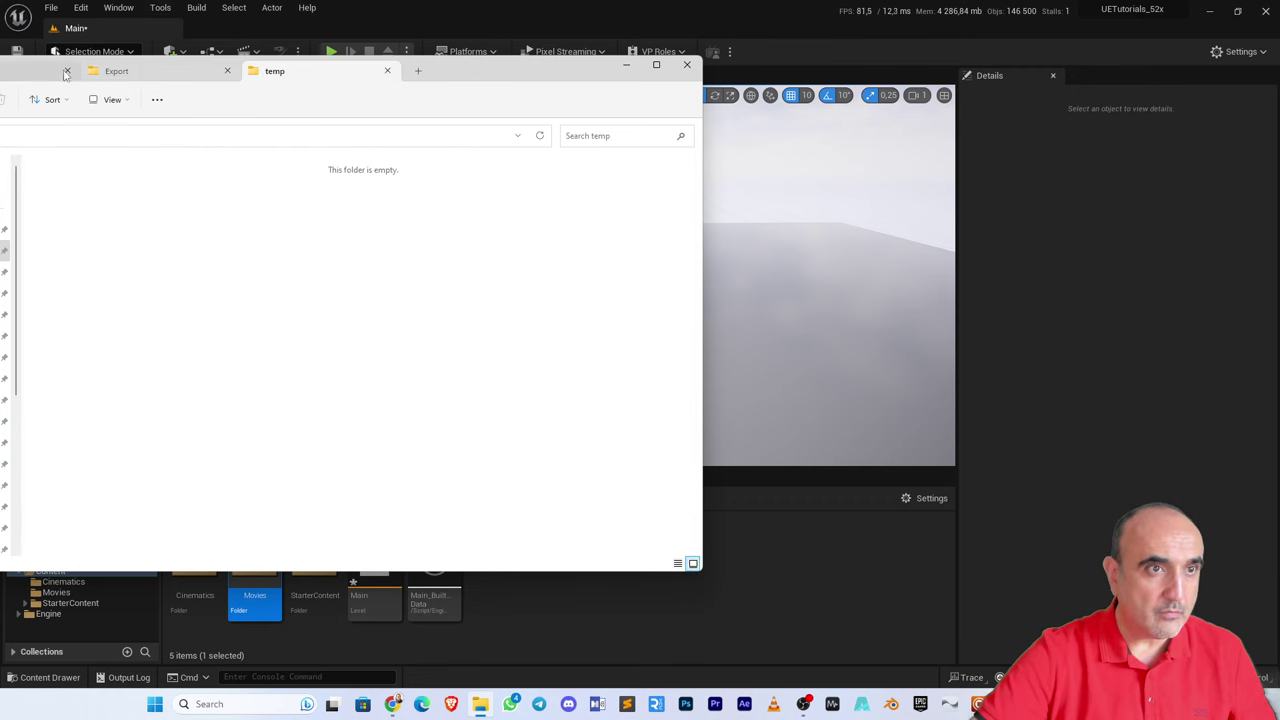
left_click(40, 71)
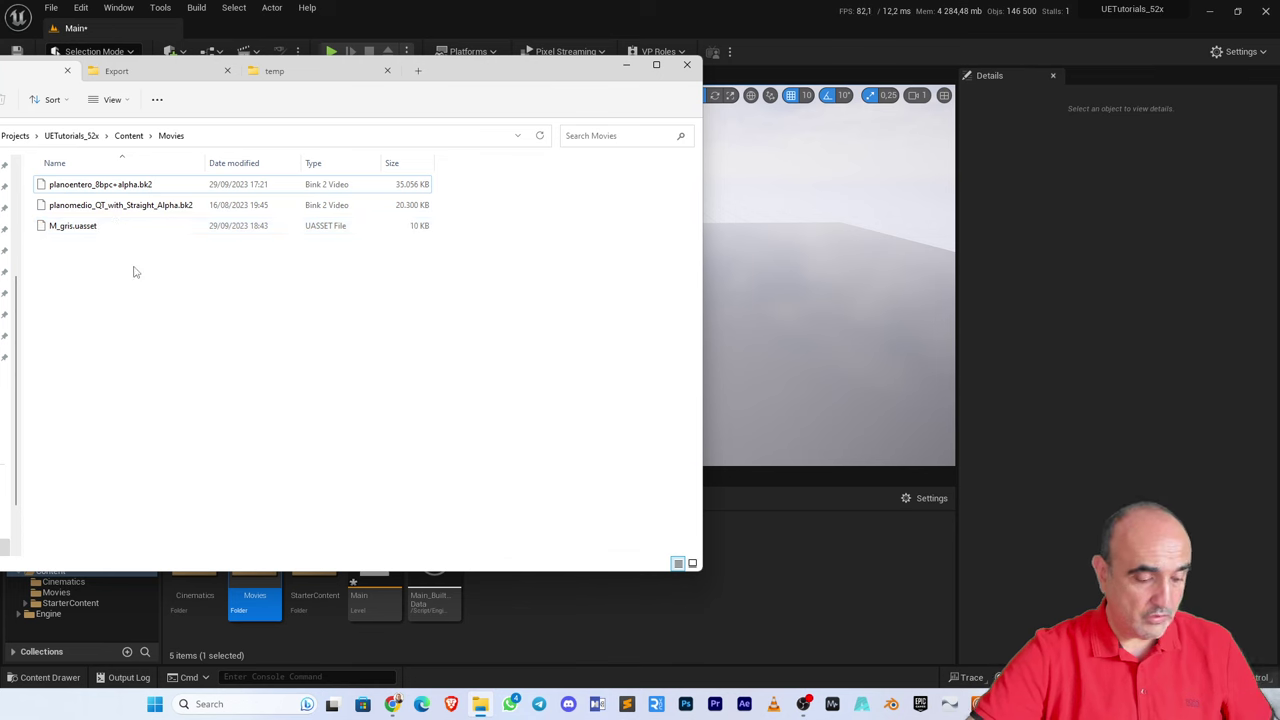
key("ctrl+shift+2")
left_click(321, 294)
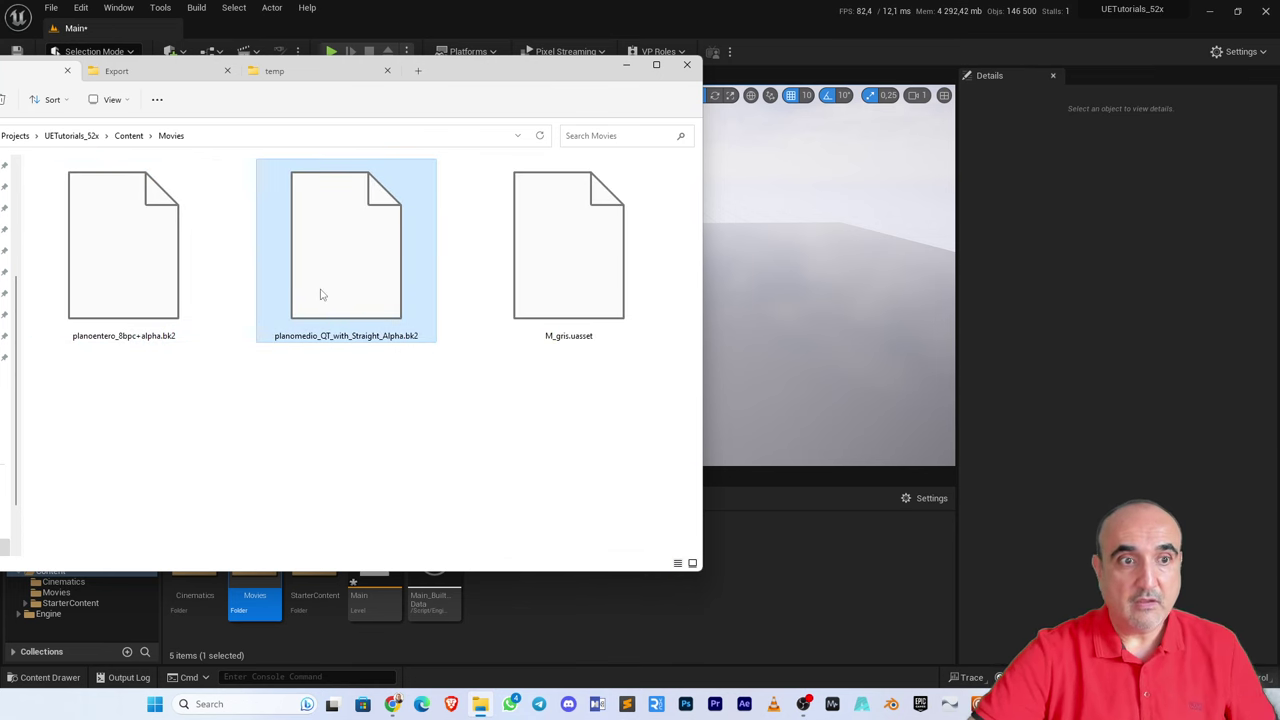
left_click(162, 278)
left_click(299, 280)
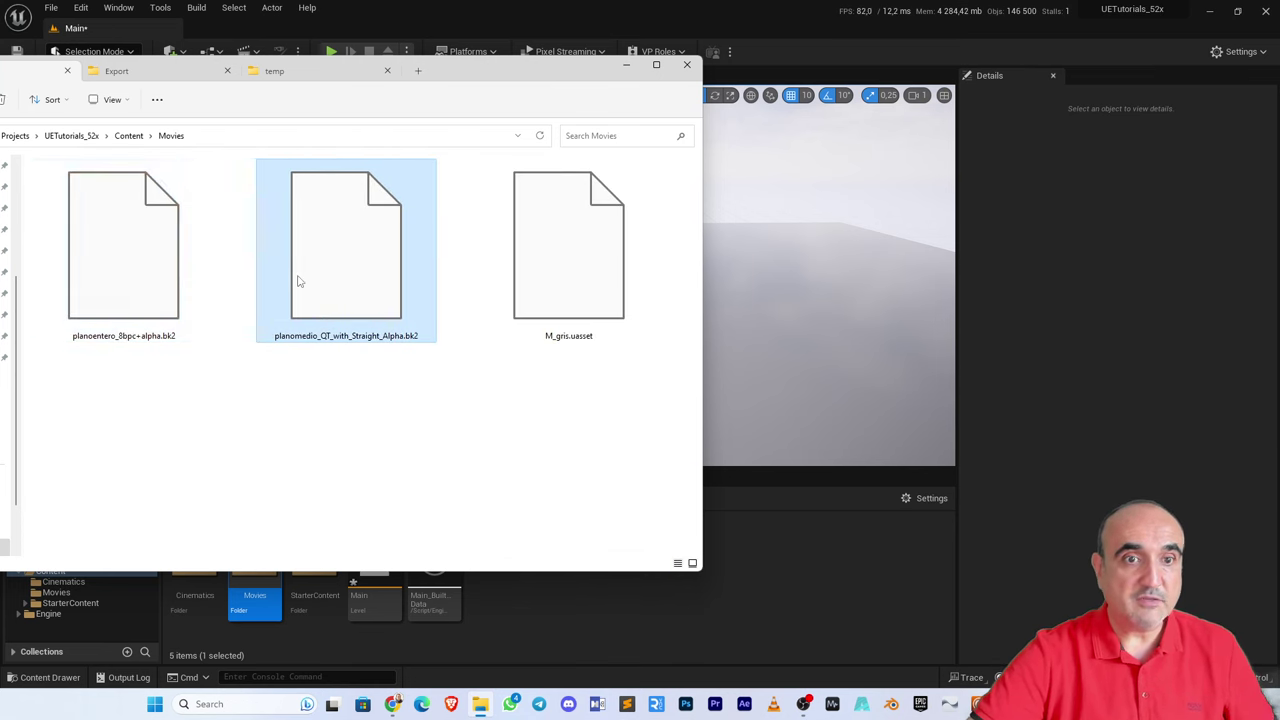
left_click(157, 280)
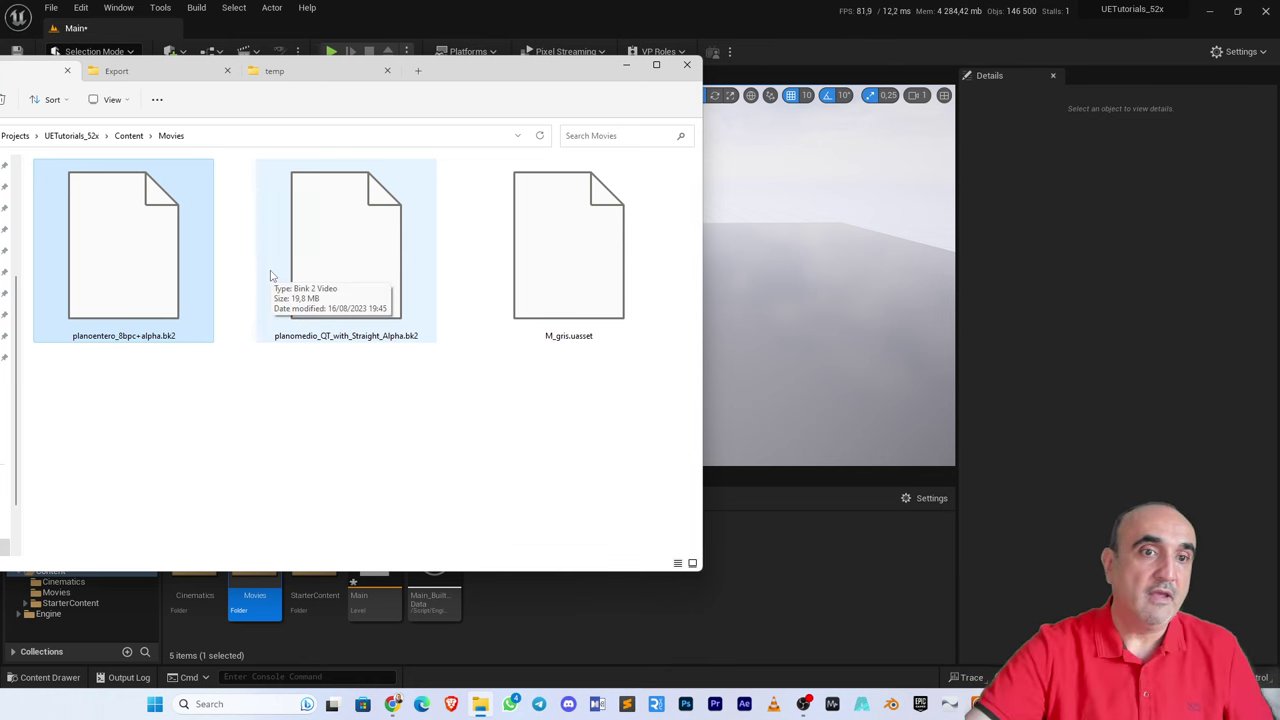
left_click(233, 435)
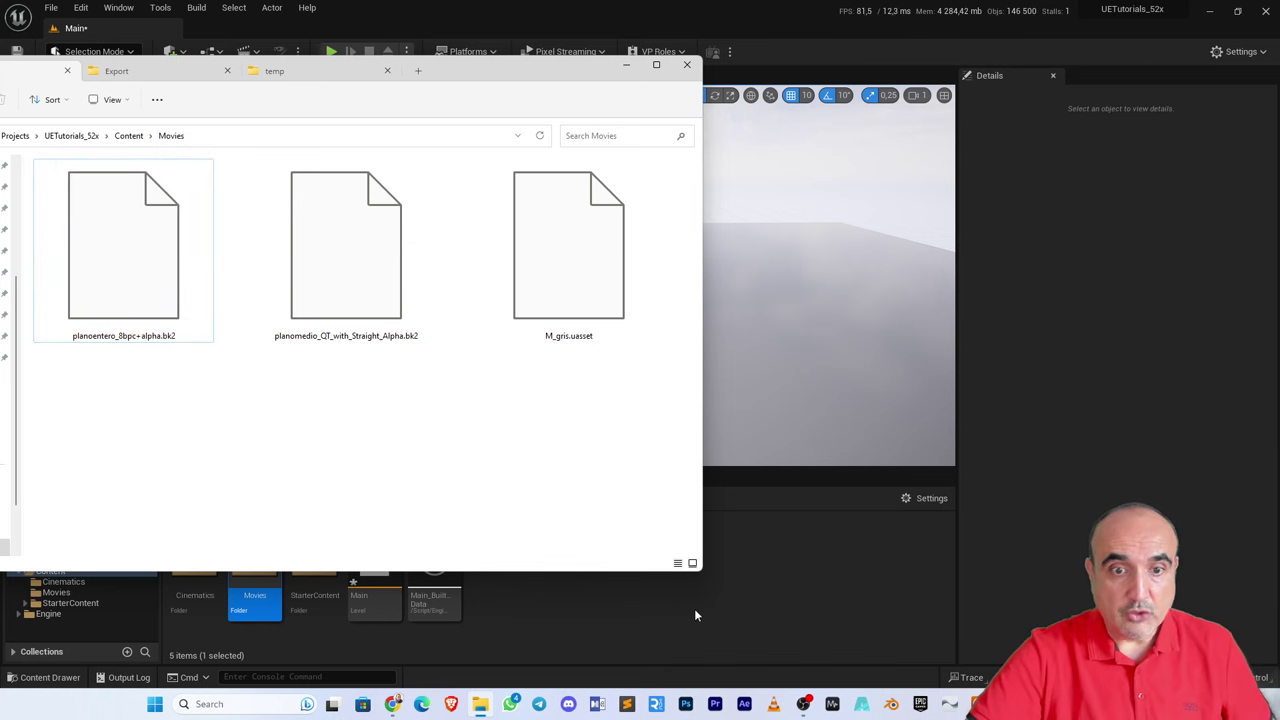
- Switch to Unreal Editor and open the project's Movies content folder
left_click(560, 593)
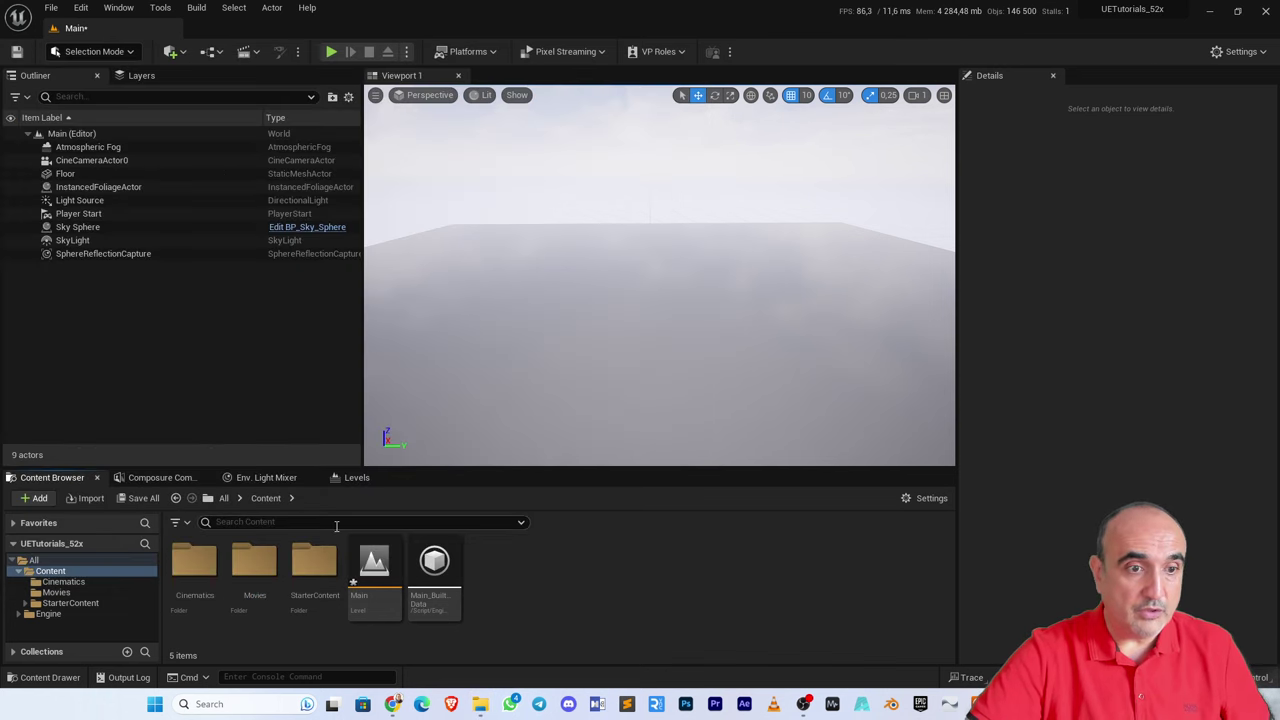
double_click(256, 568)
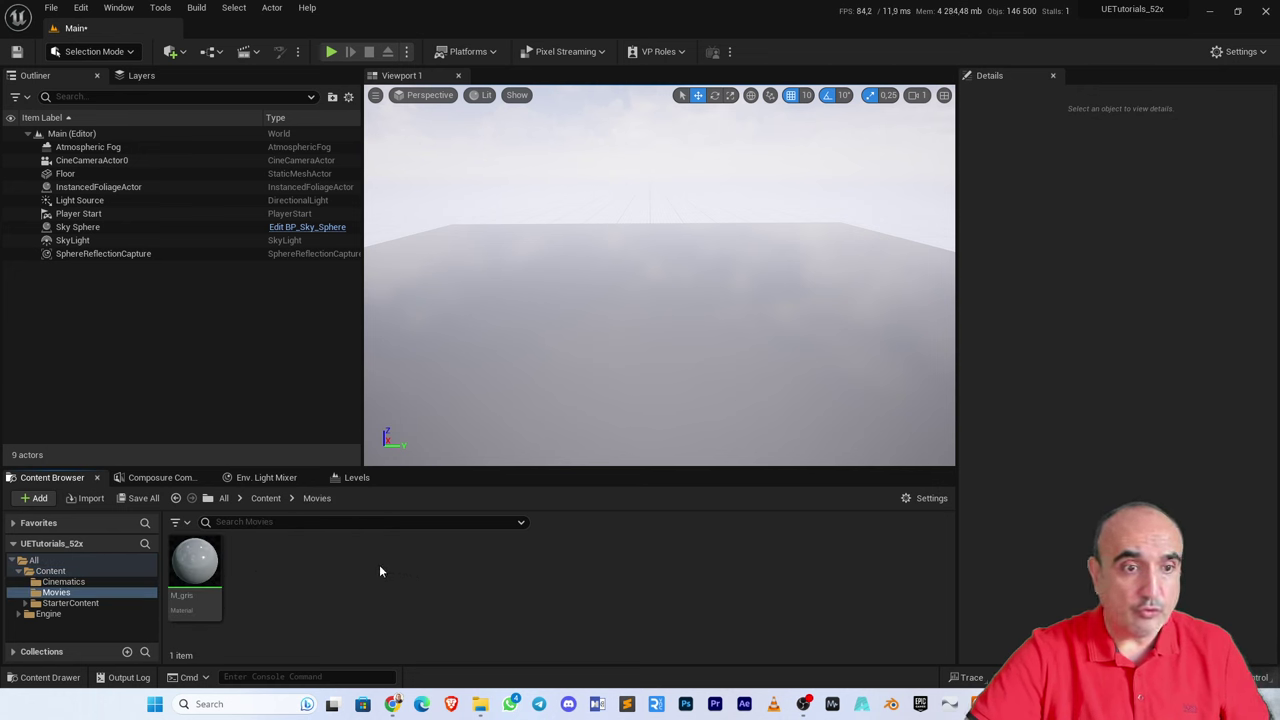
- Search the project's plugins for "bink" to check whether Bink Media is enabled, and close the plugin list
left_click(1225, 56)
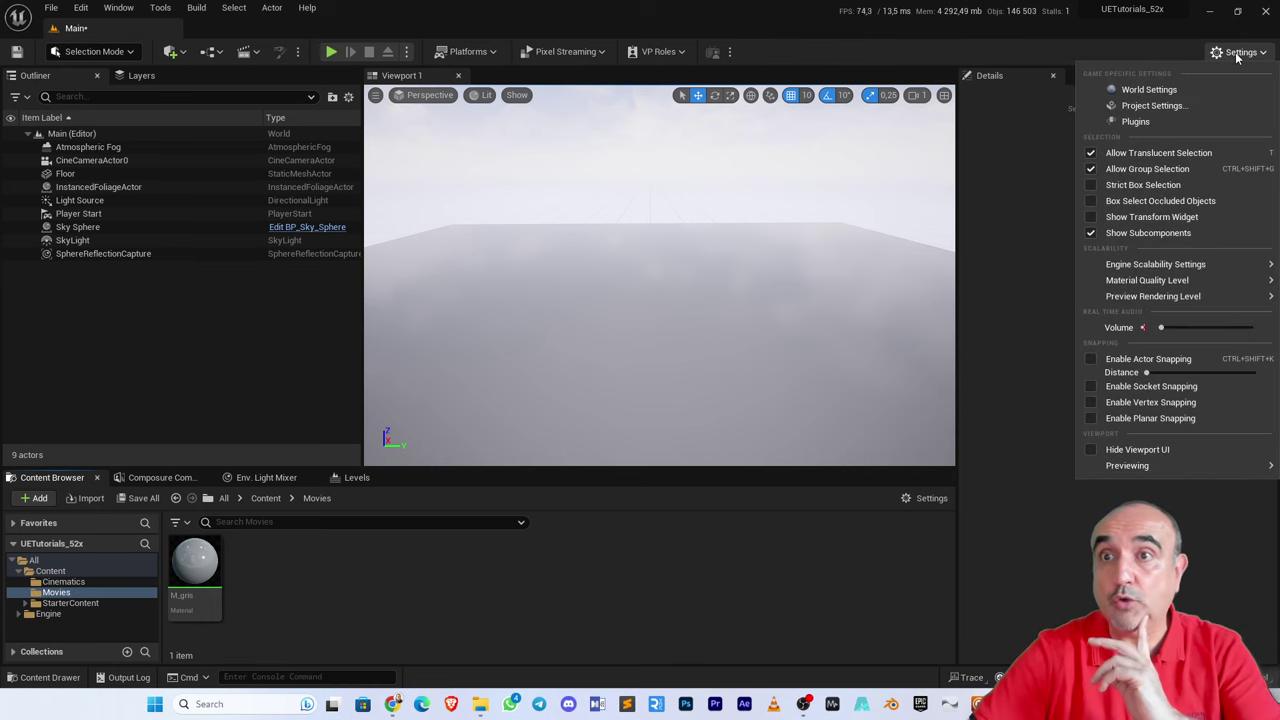
left_click(1136, 121)
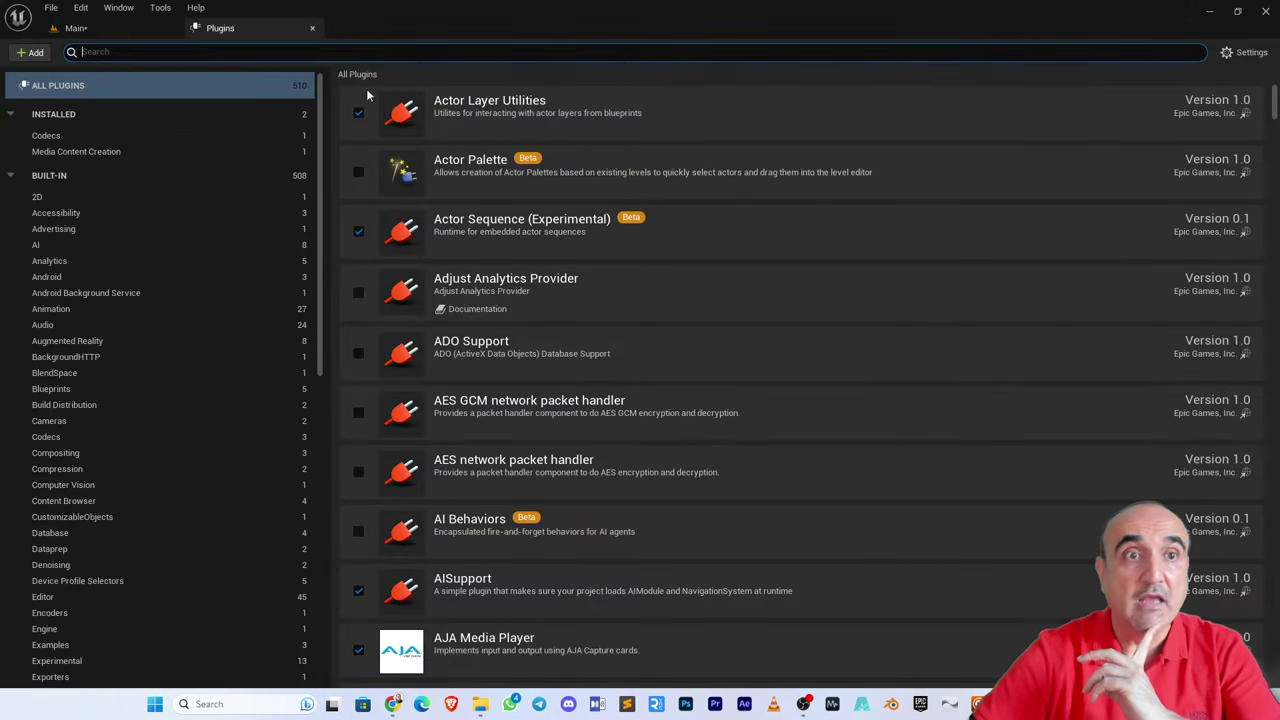
type("bink")
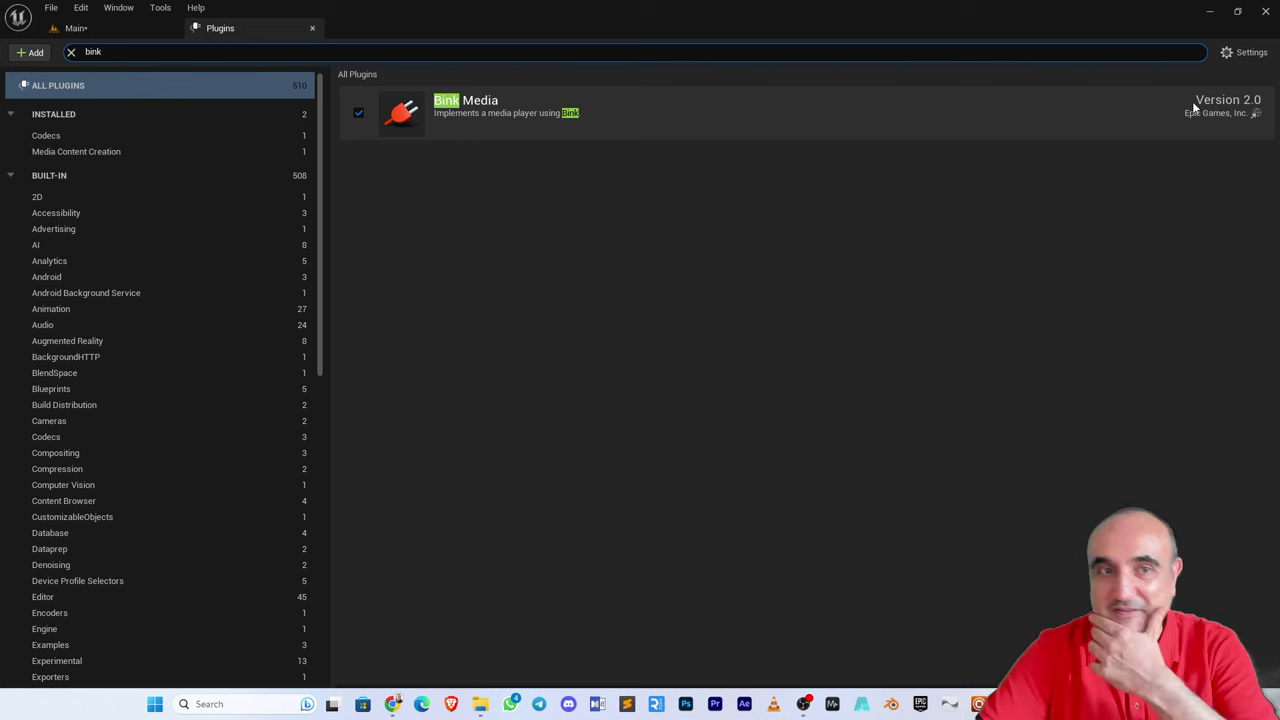
left_click(312, 28)
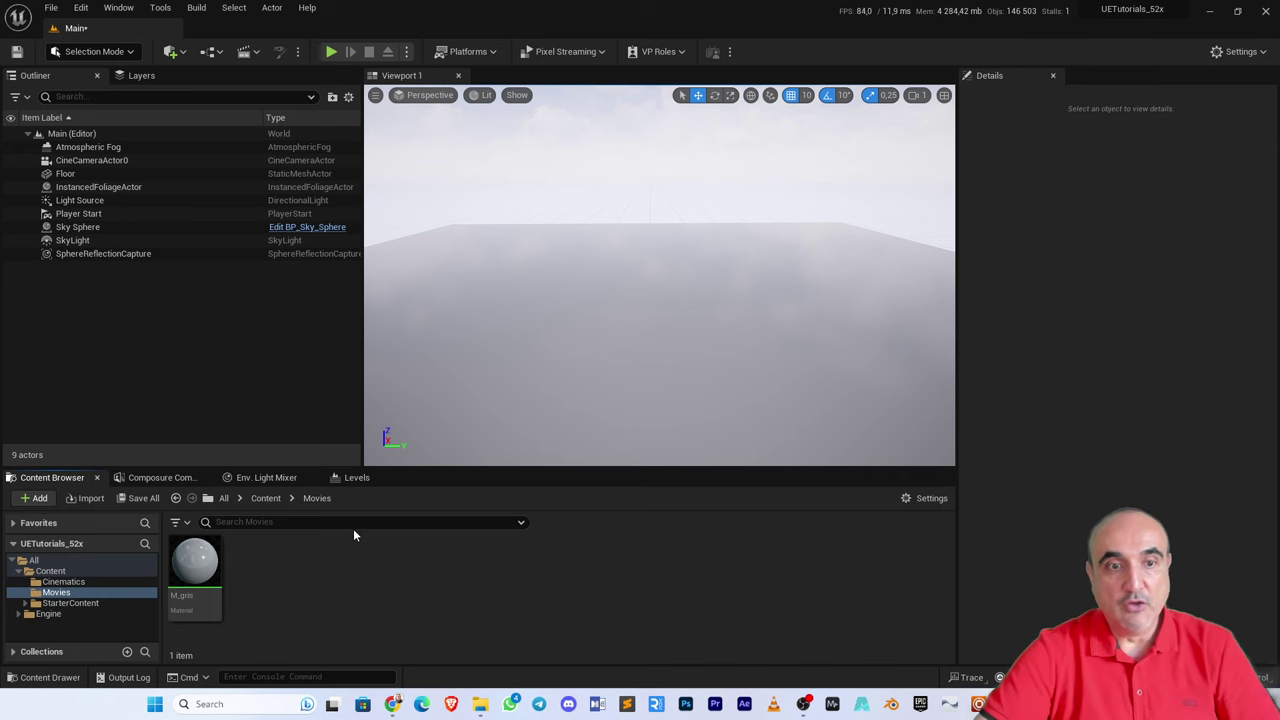
- Create a Bink Media Player asset in the Movies folder and name it BinkMediaPlayer
right_click(338, 587)
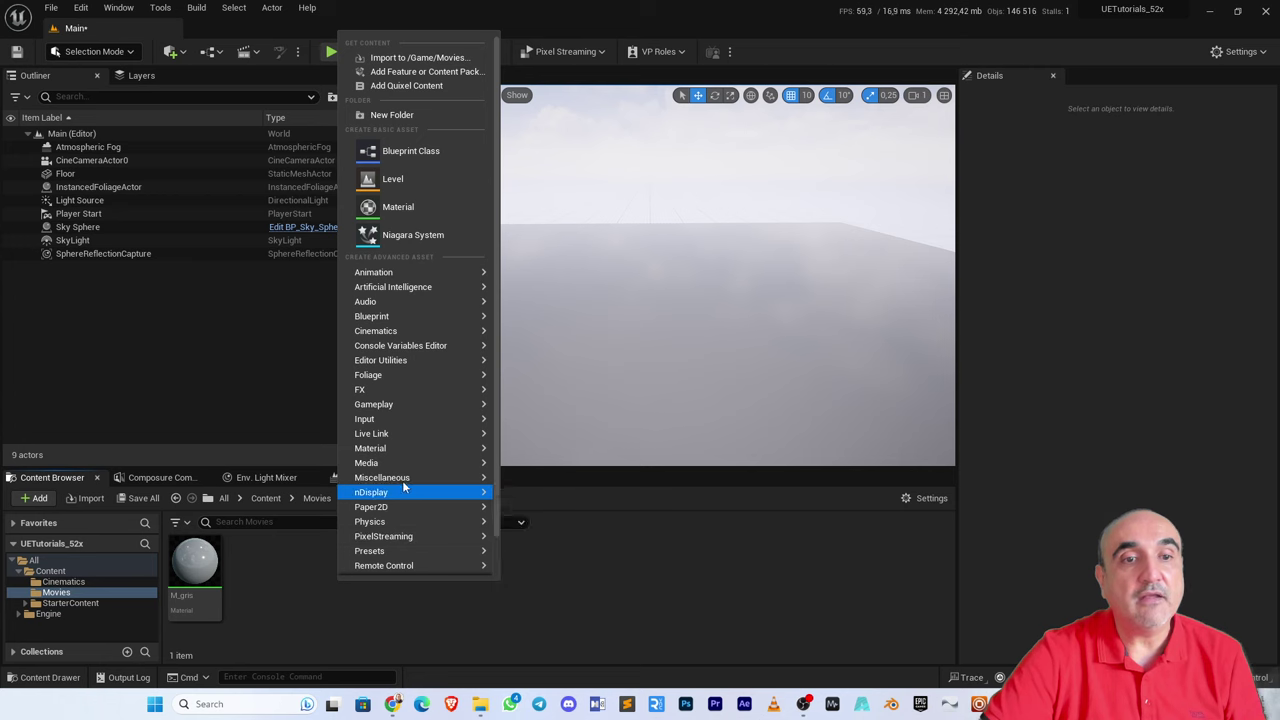
mouse_move(410, 463)
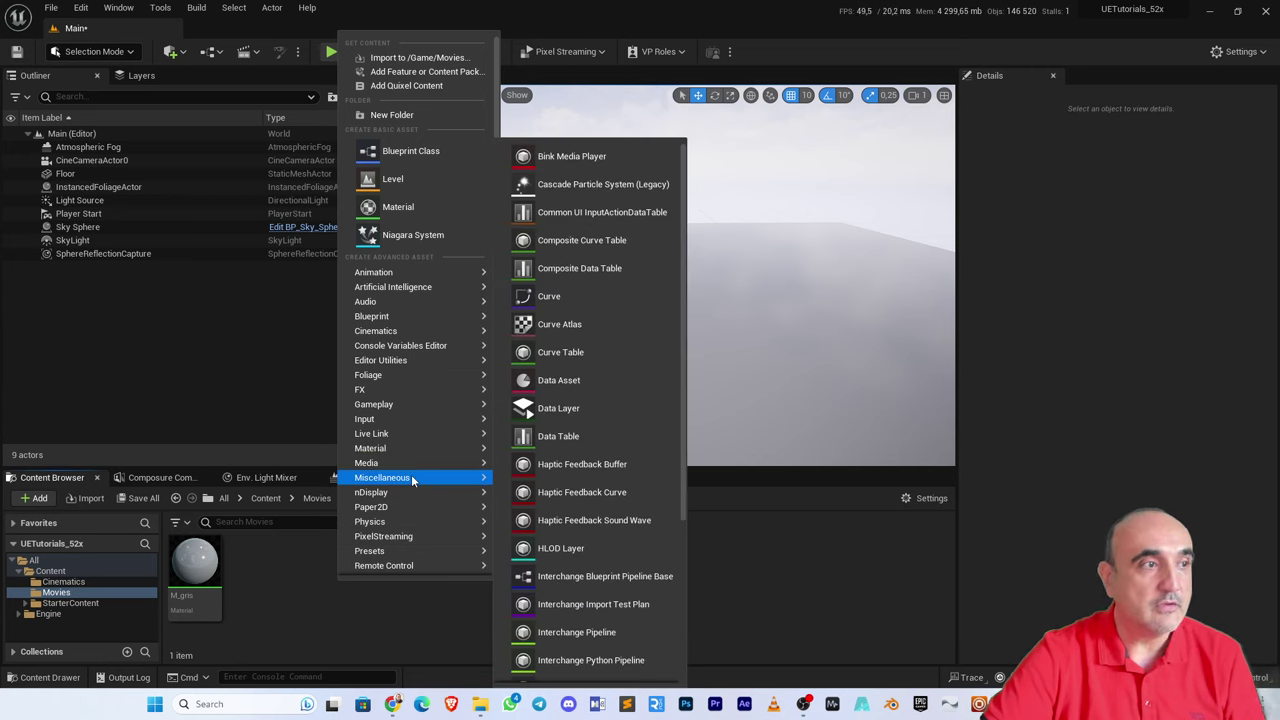
left_click(604, 157)
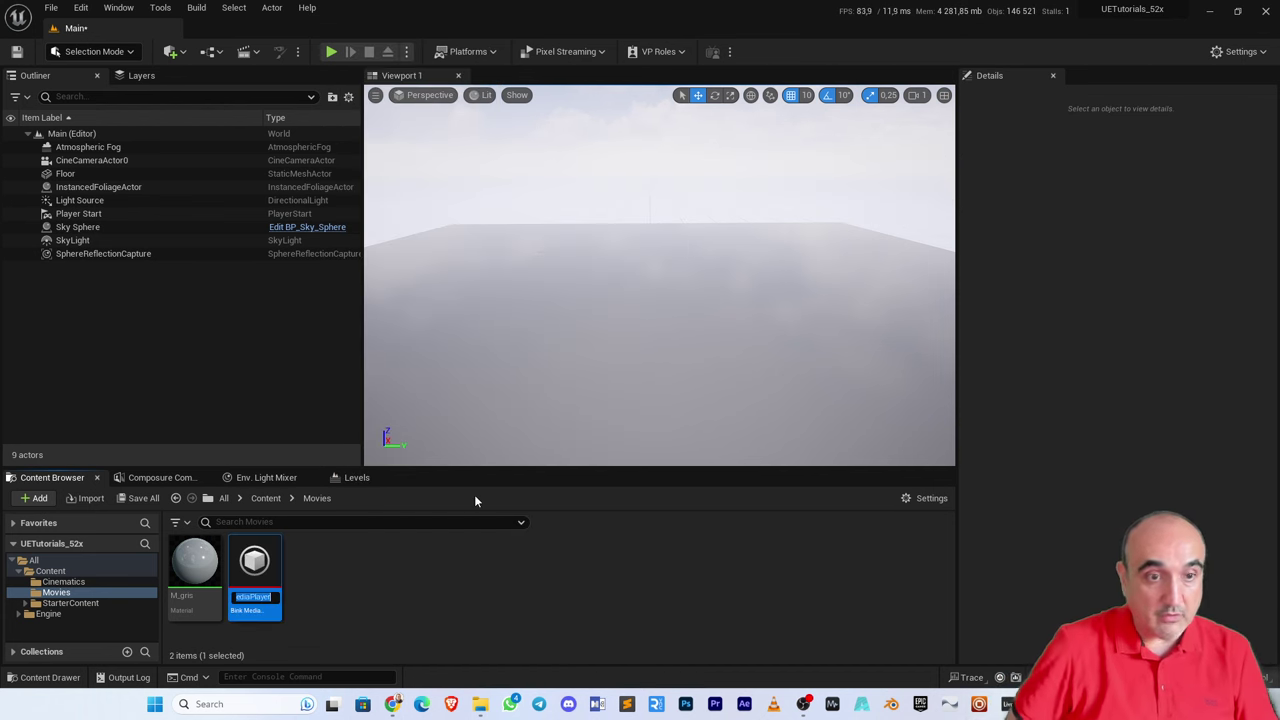
type("BinkMed")
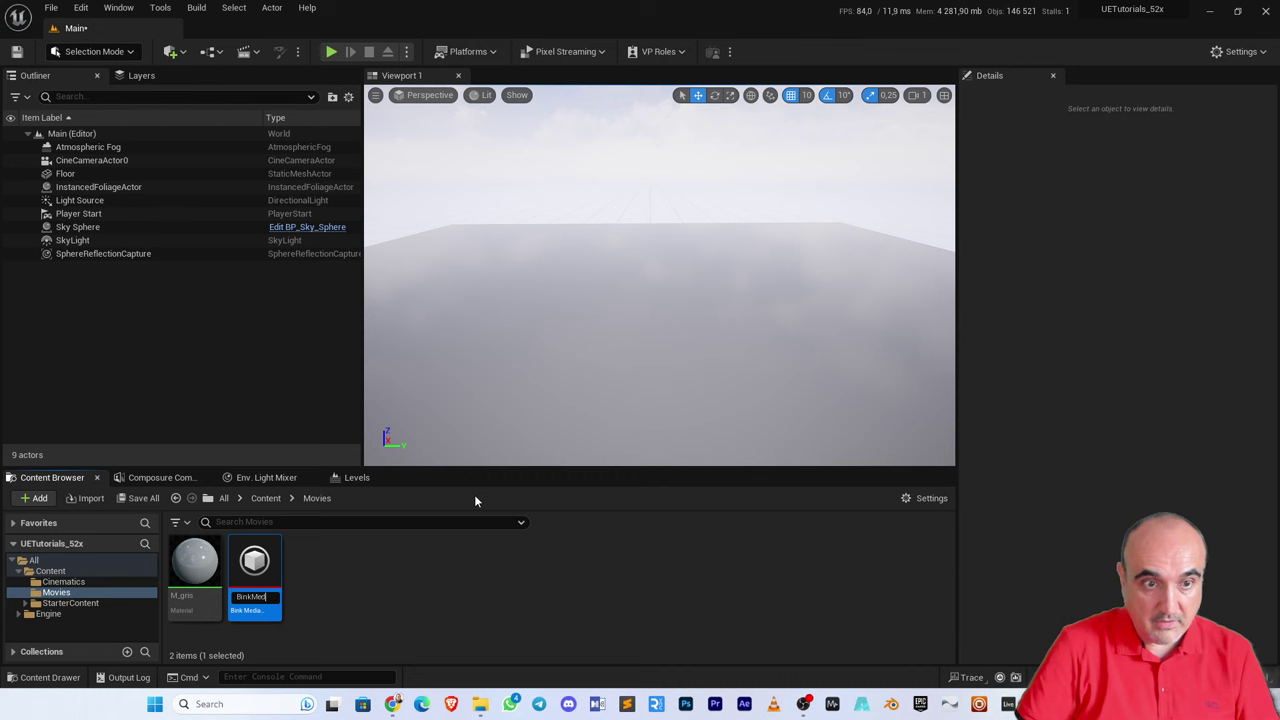
type("iaPlayer")
key("Return")
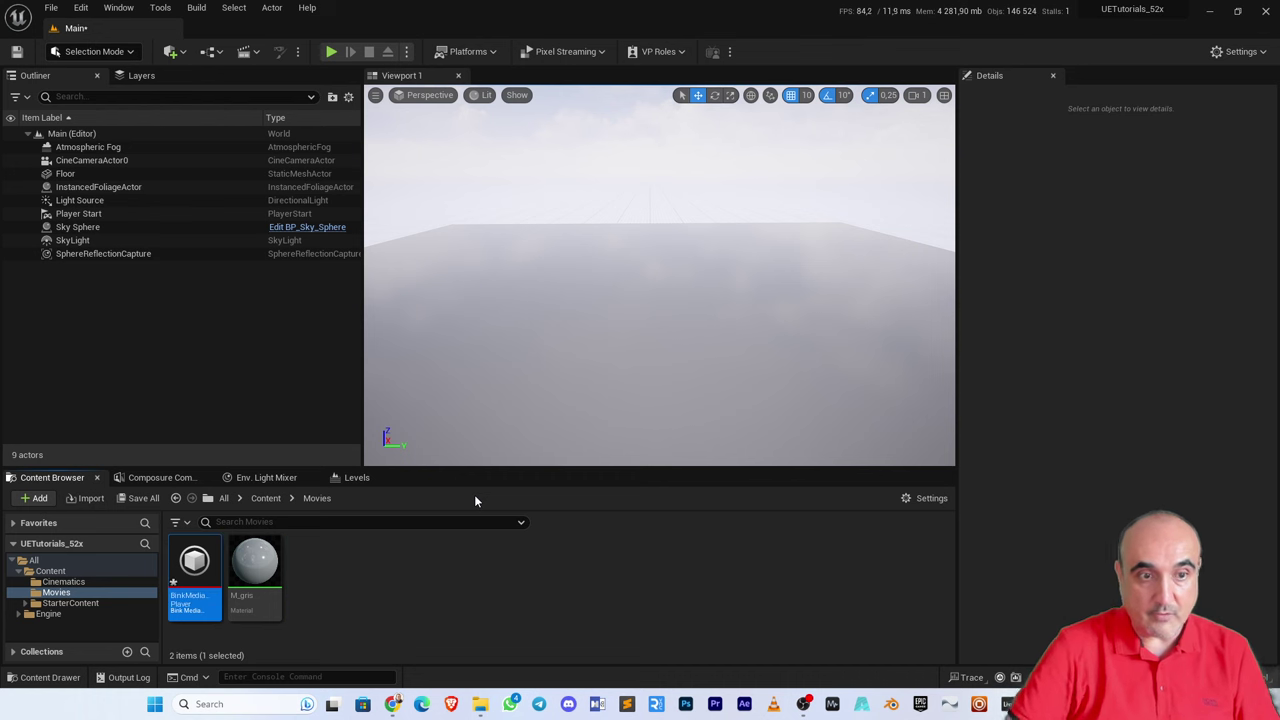
- Set planoentero_8bpc+alpha.bk2 as the source file of BinkMediaPlayer, then save and close the asset
double_click(197, 563)
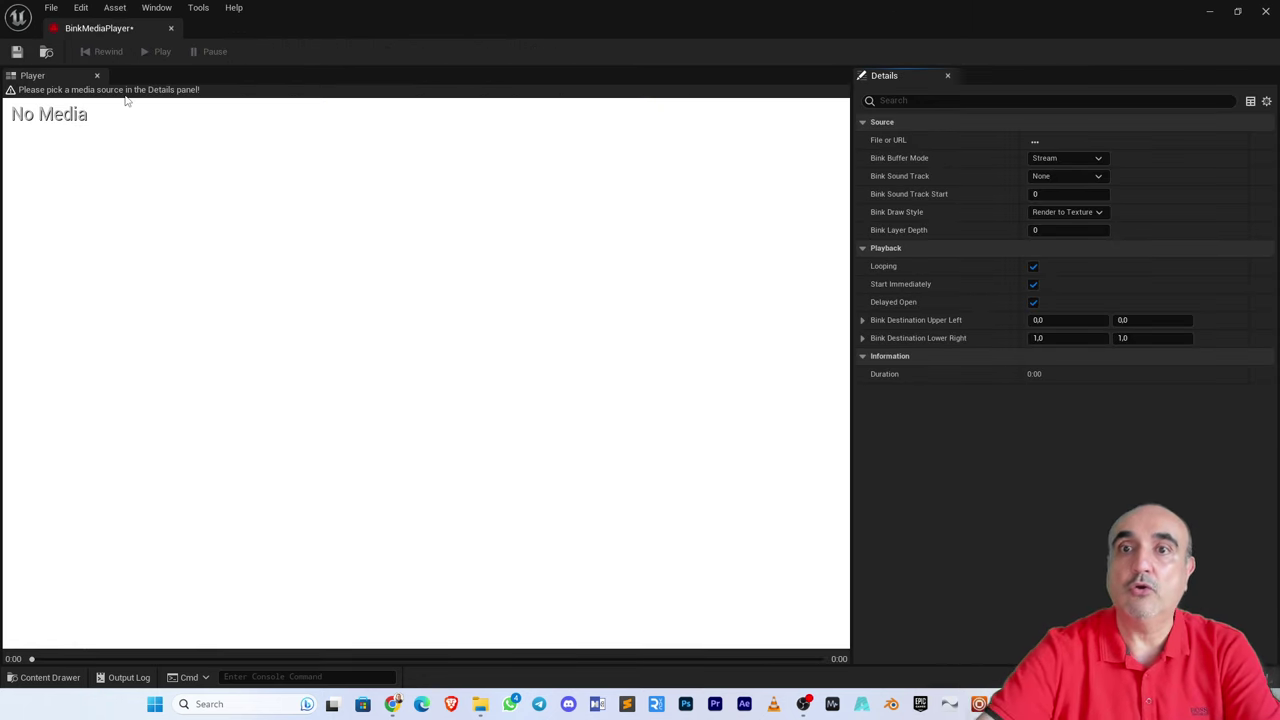
left_click(1036, 141)
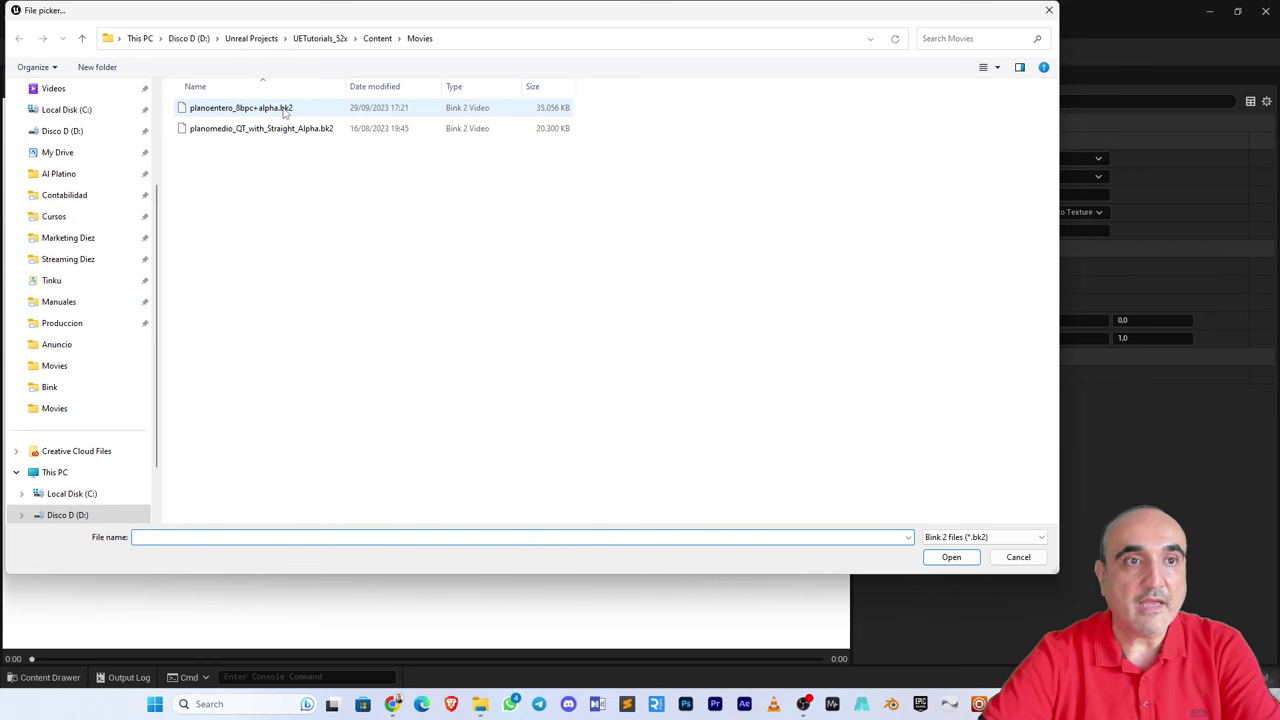
left_click(253, 112)
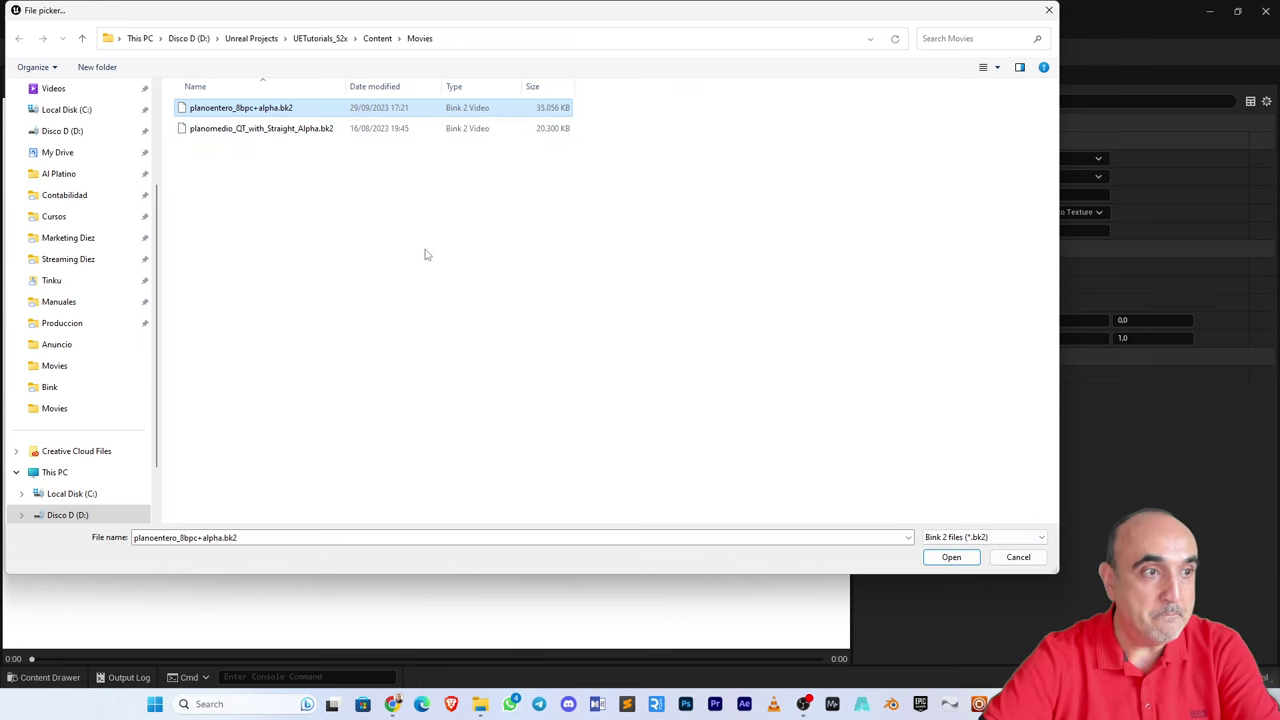
left_click(951, 557)
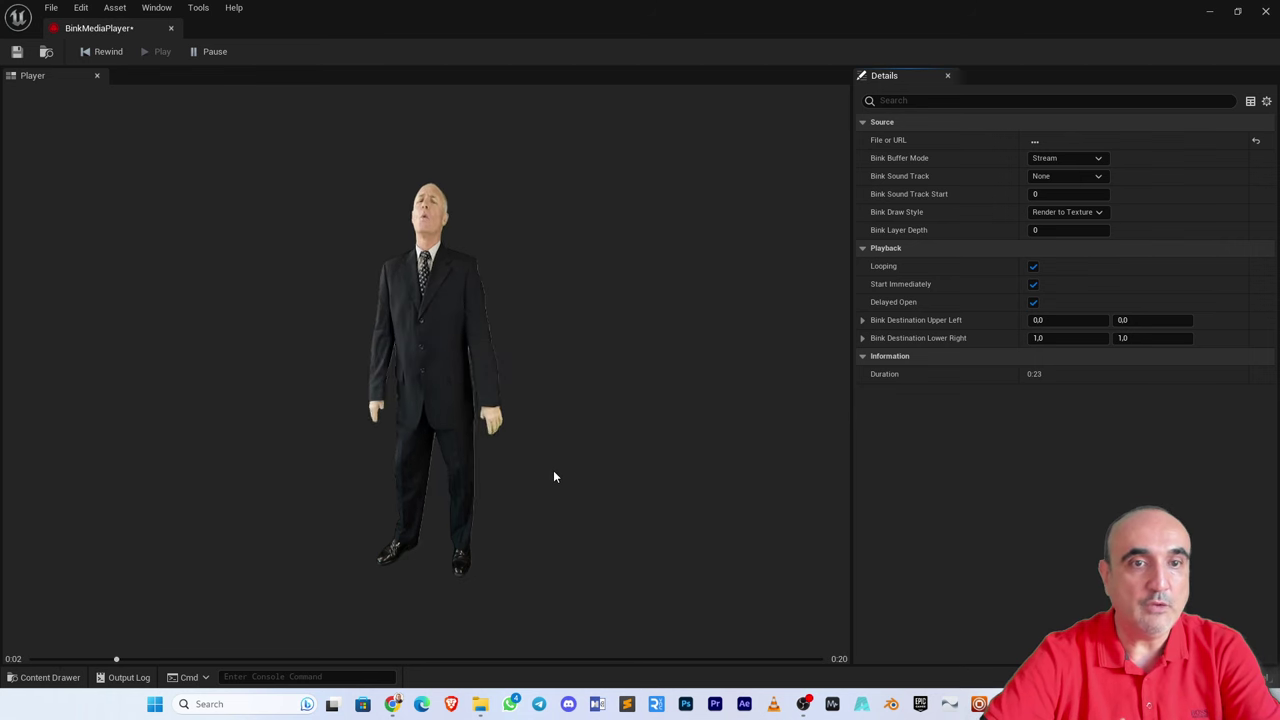
left_click(17, 51)
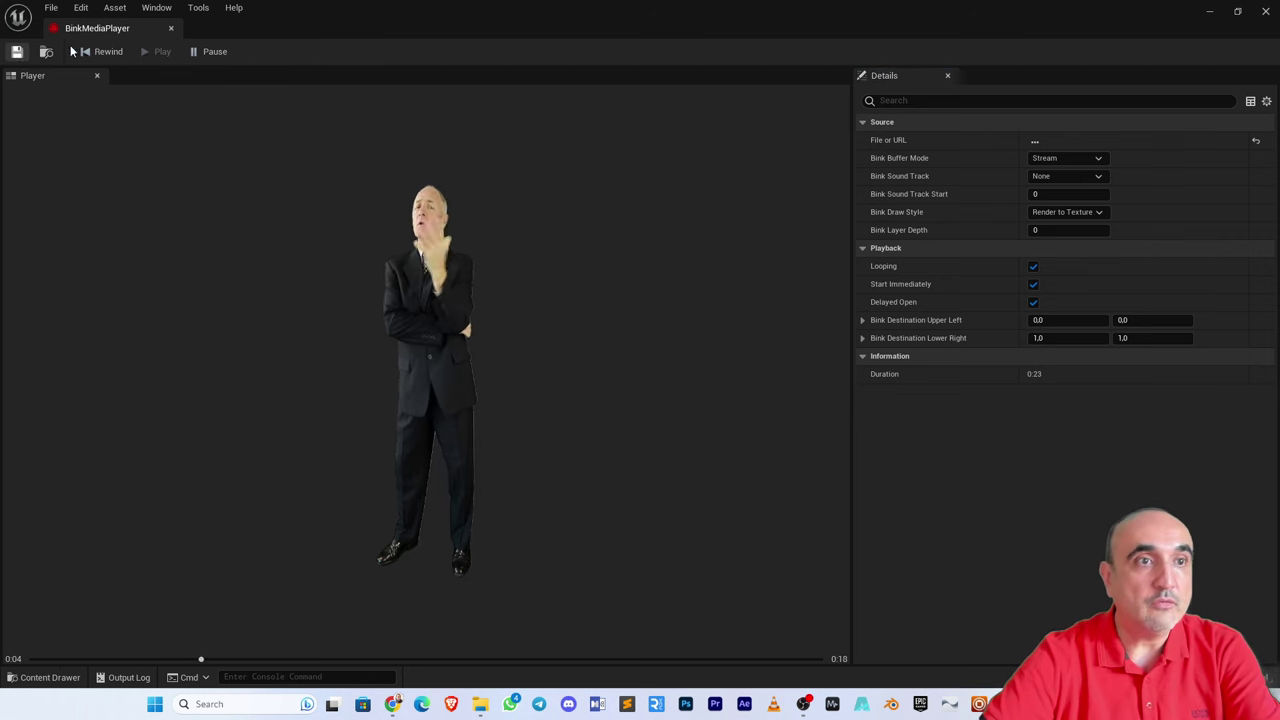
left_click(171, 28)
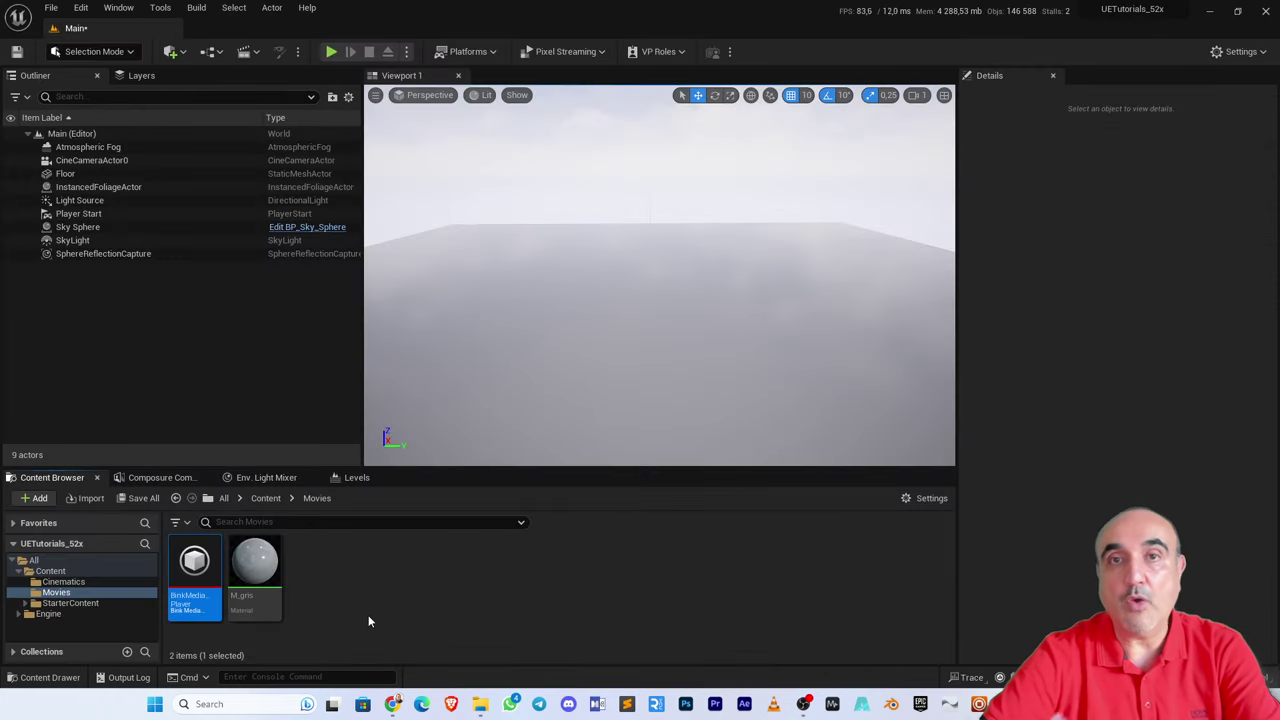
- Create a media texture from BinkMediaPlayer named MT_Bink, and open it to check and save it
right_click(217, 580)
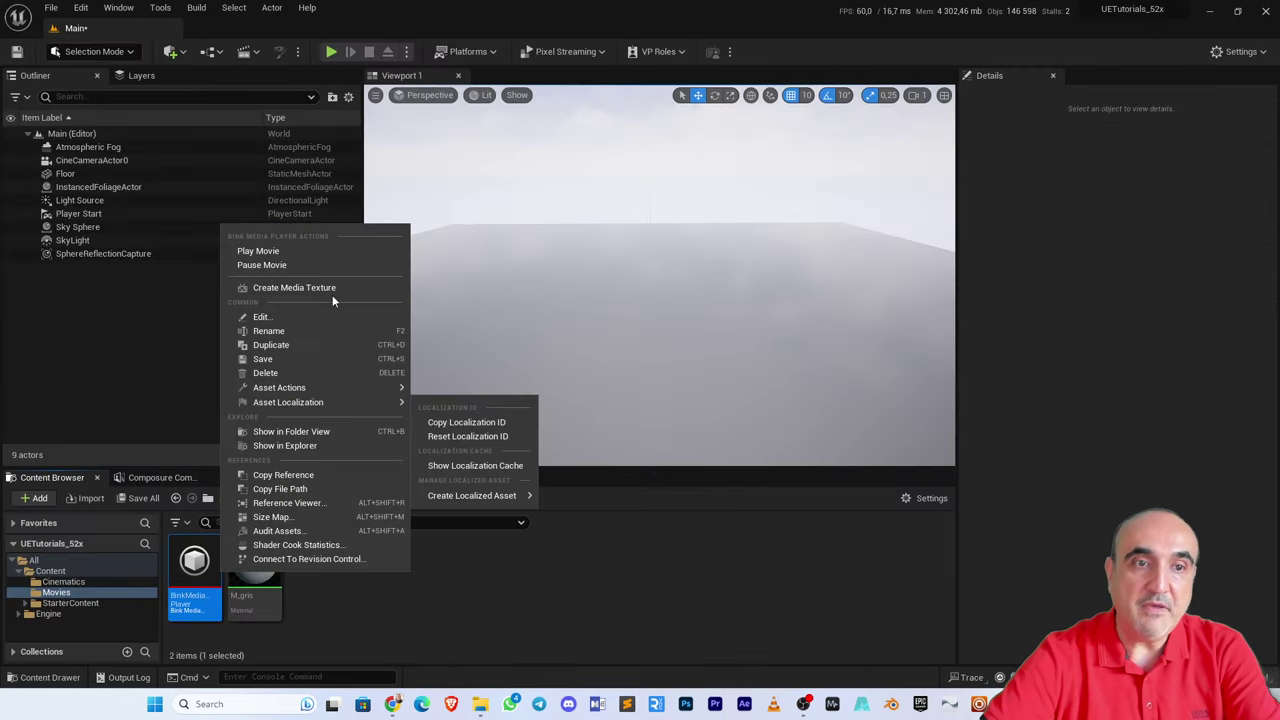
right_click(190, 563)
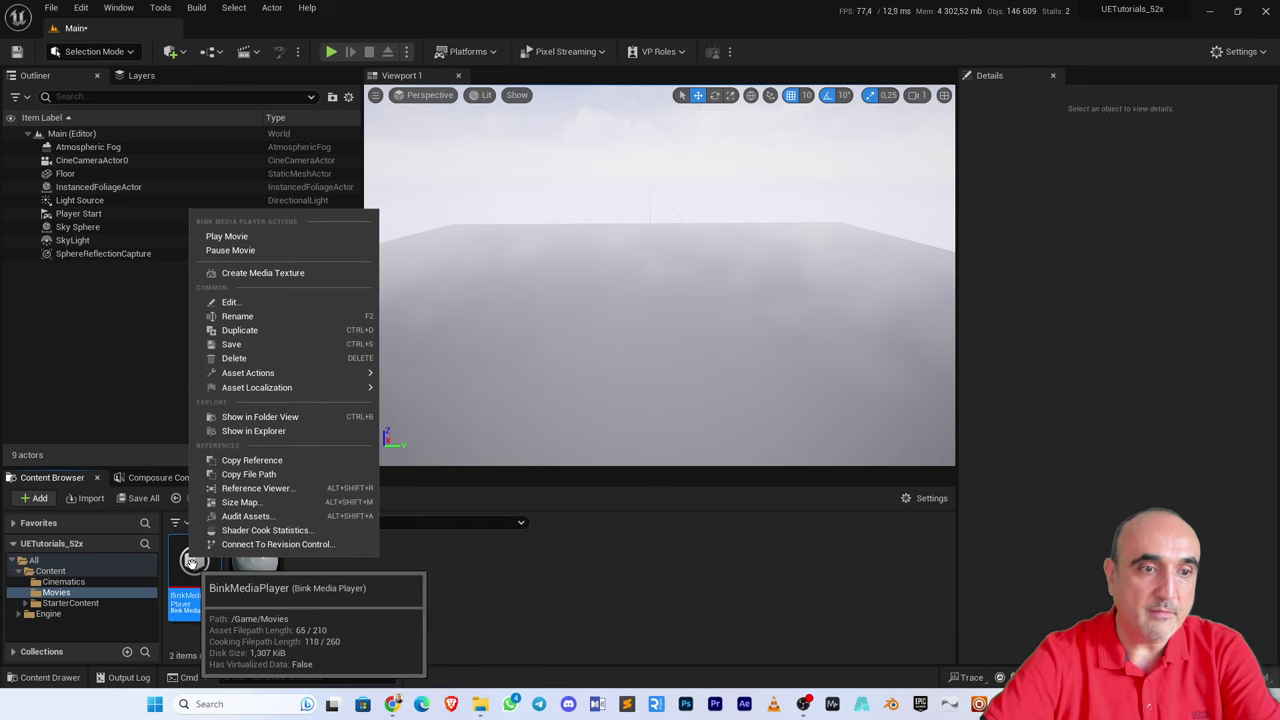
left_click(263, 273)
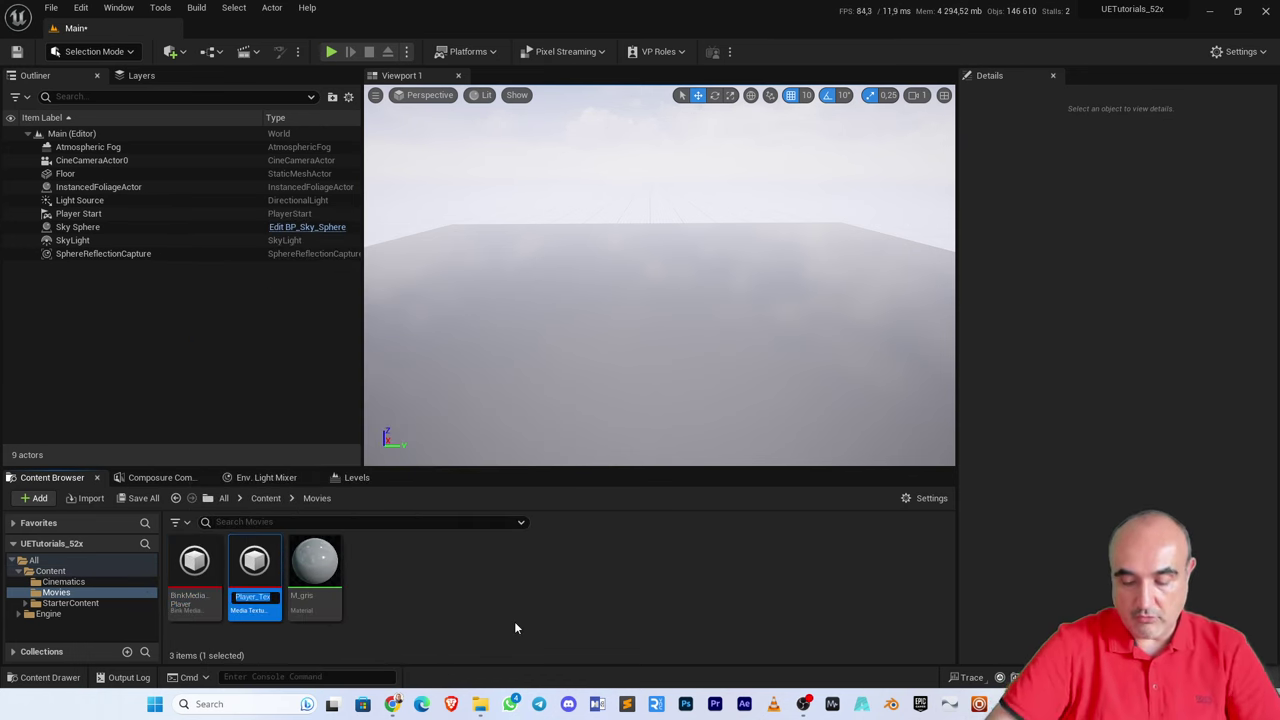
type("MT_Bink")
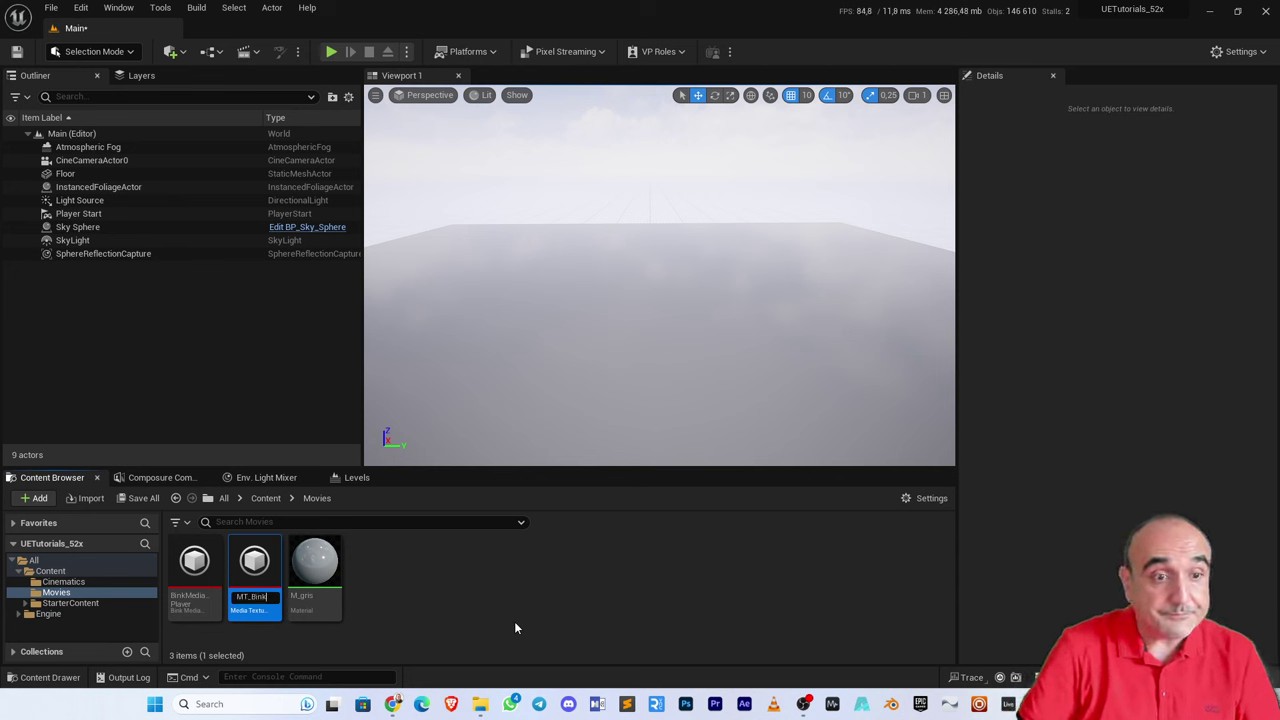
key("Return")
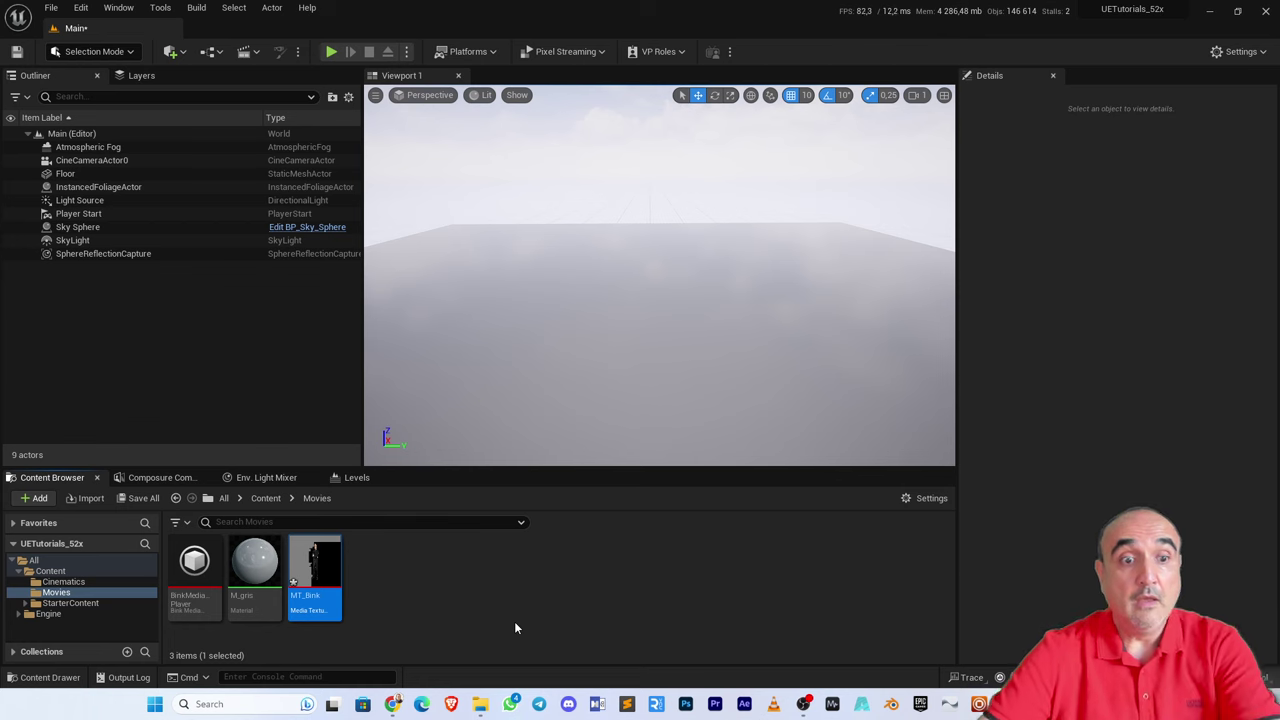
double_click(321, 565)
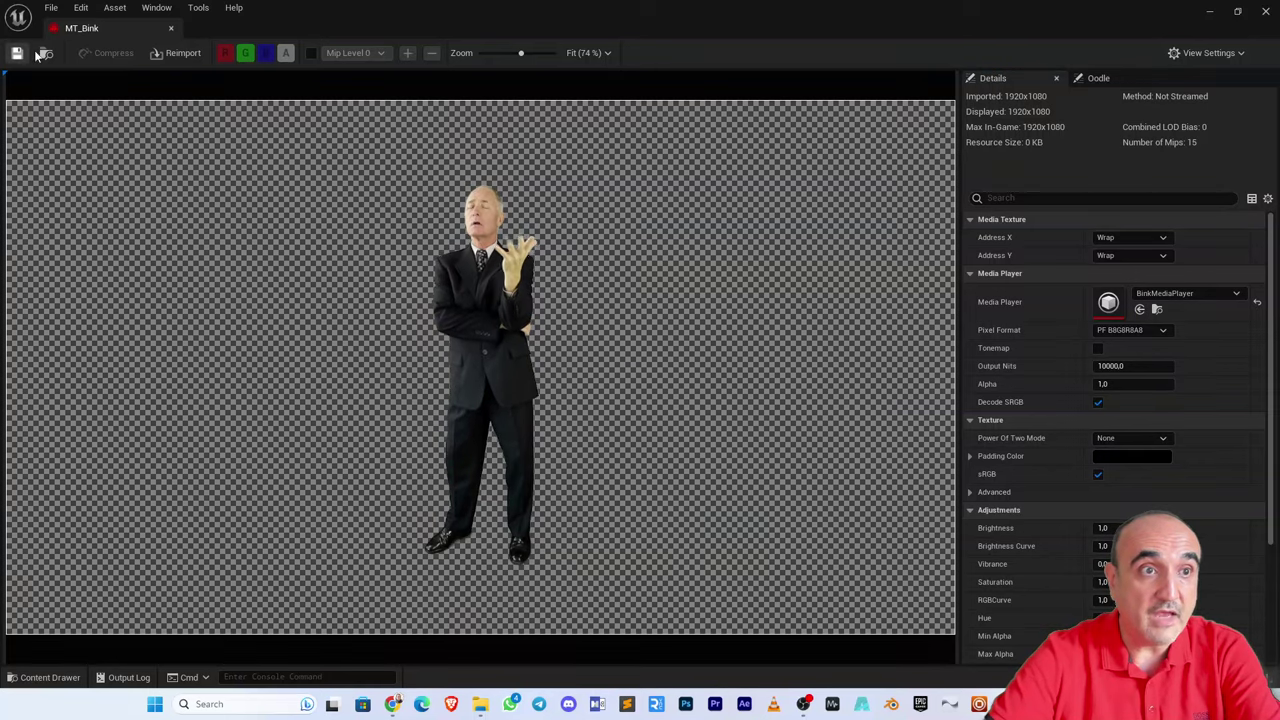
left_click(171, 30)
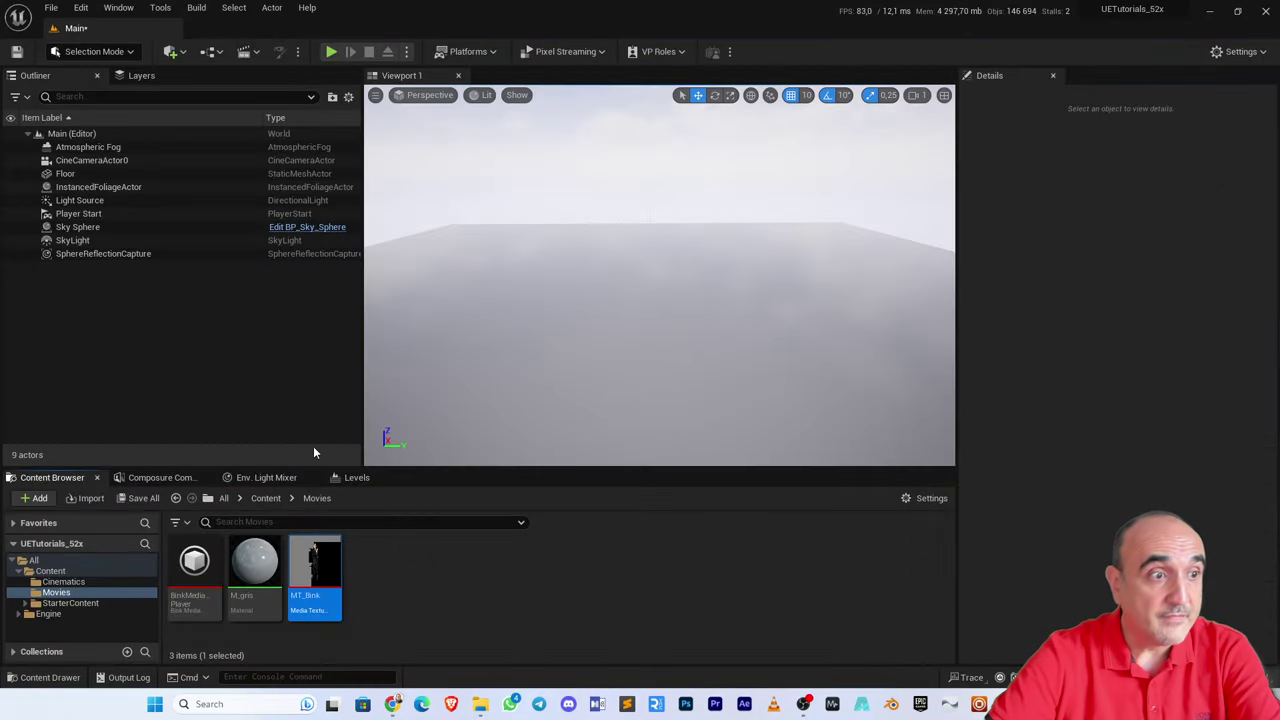
- Create a material from the MT_Bink media texture and name it M_Bink
right_click(318, 570)
left_click(452, 612)
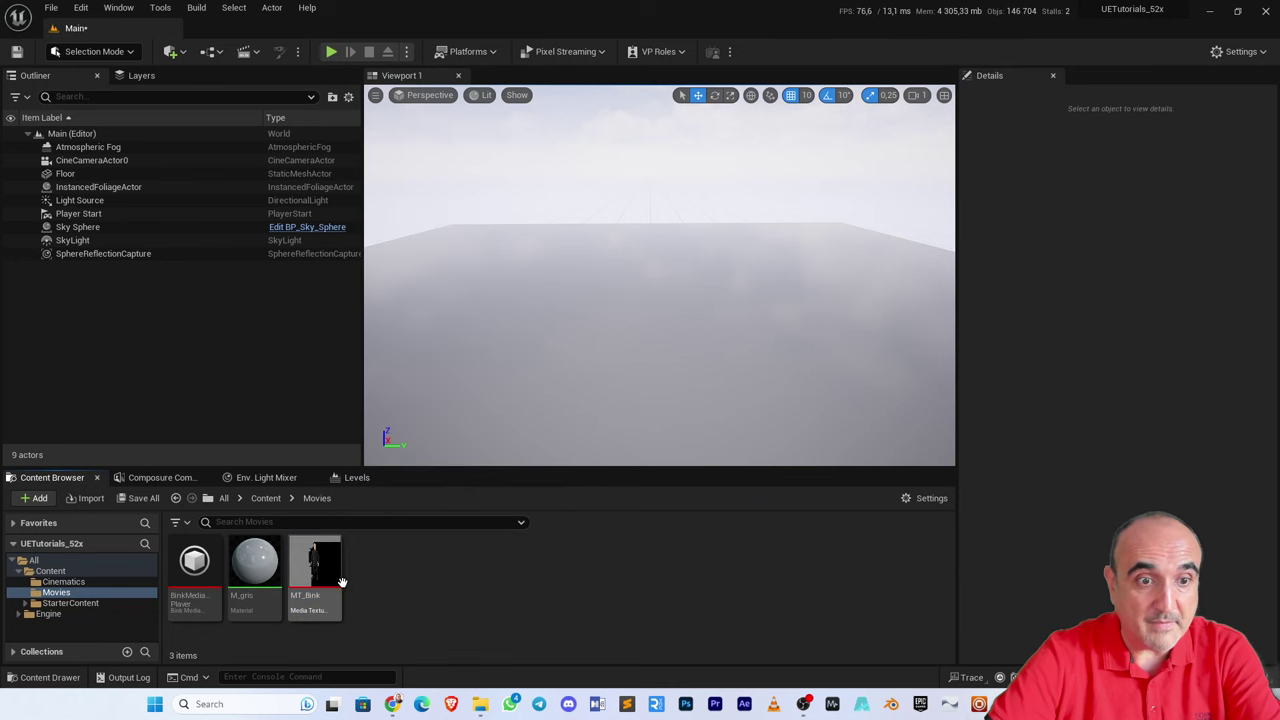
right_click(329, 579)
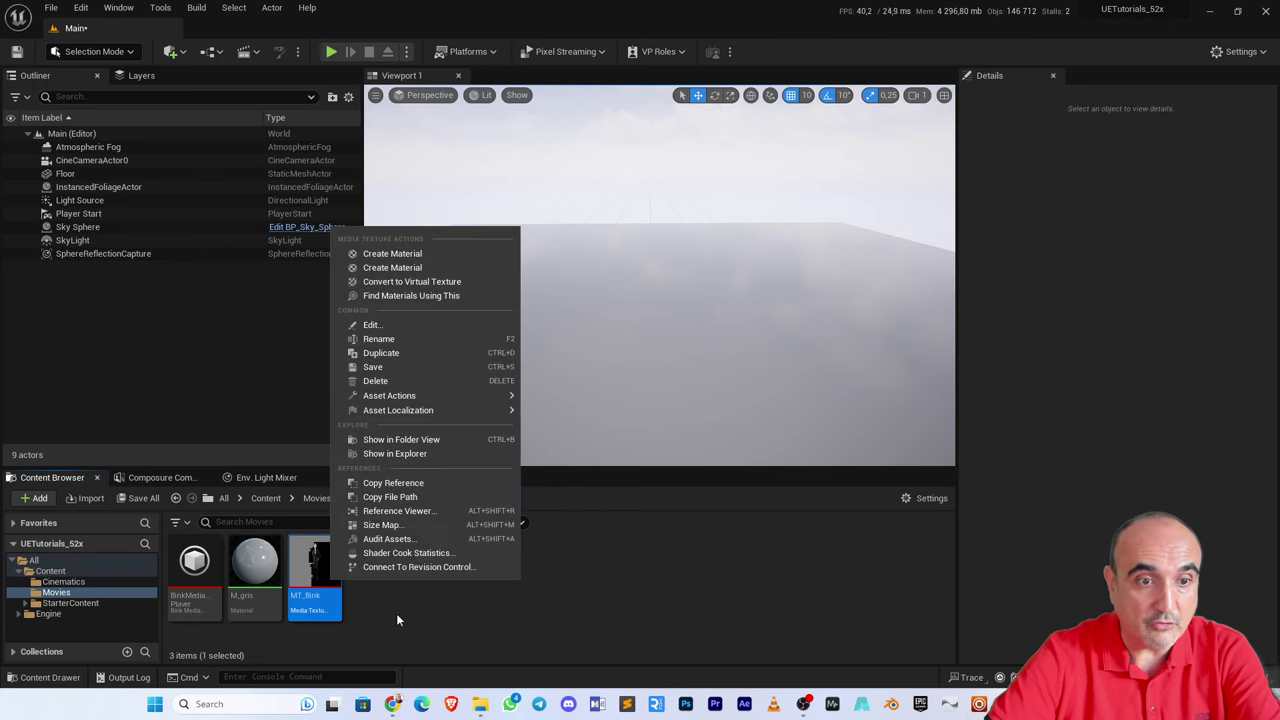
left_click(424, 253)
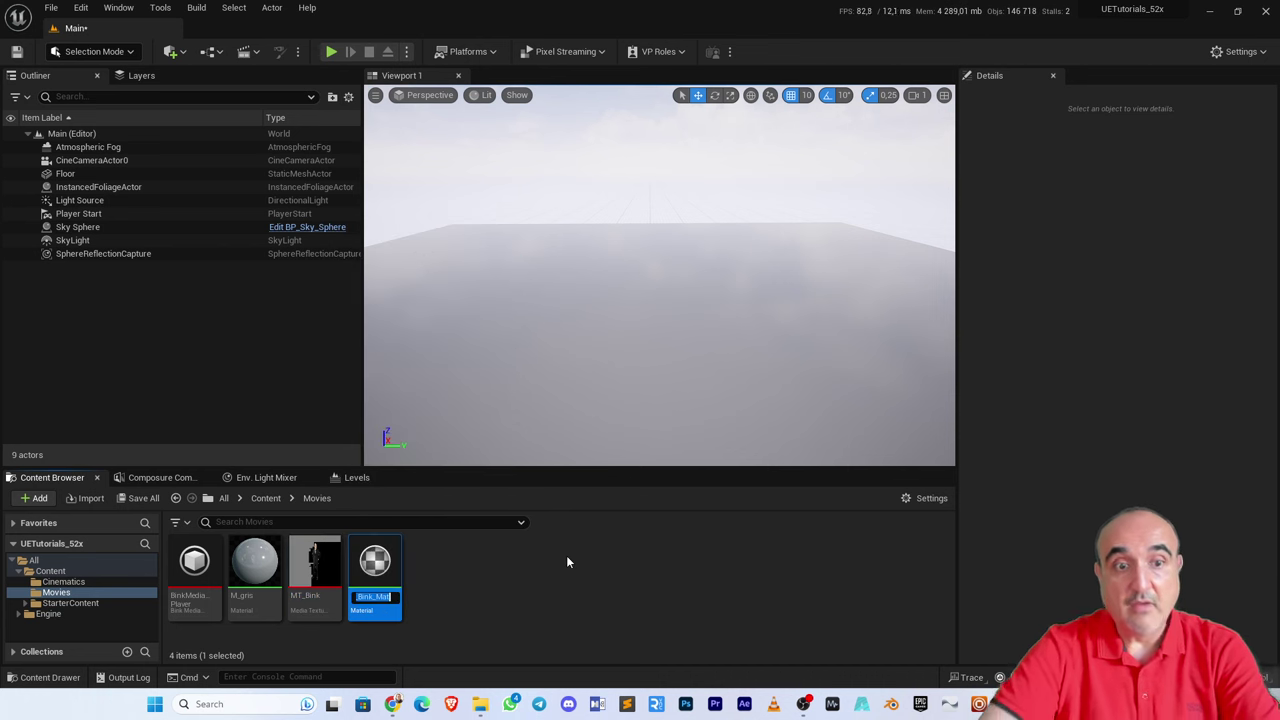
type("M")
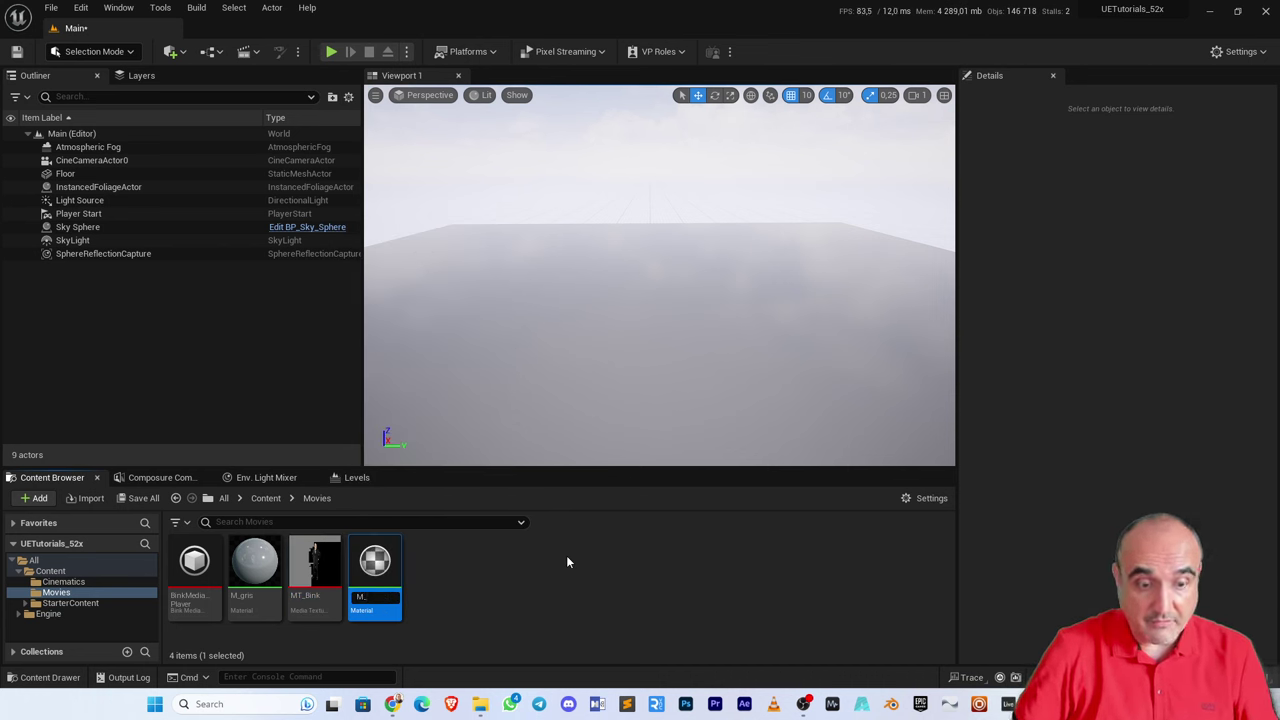
type("_Bink")
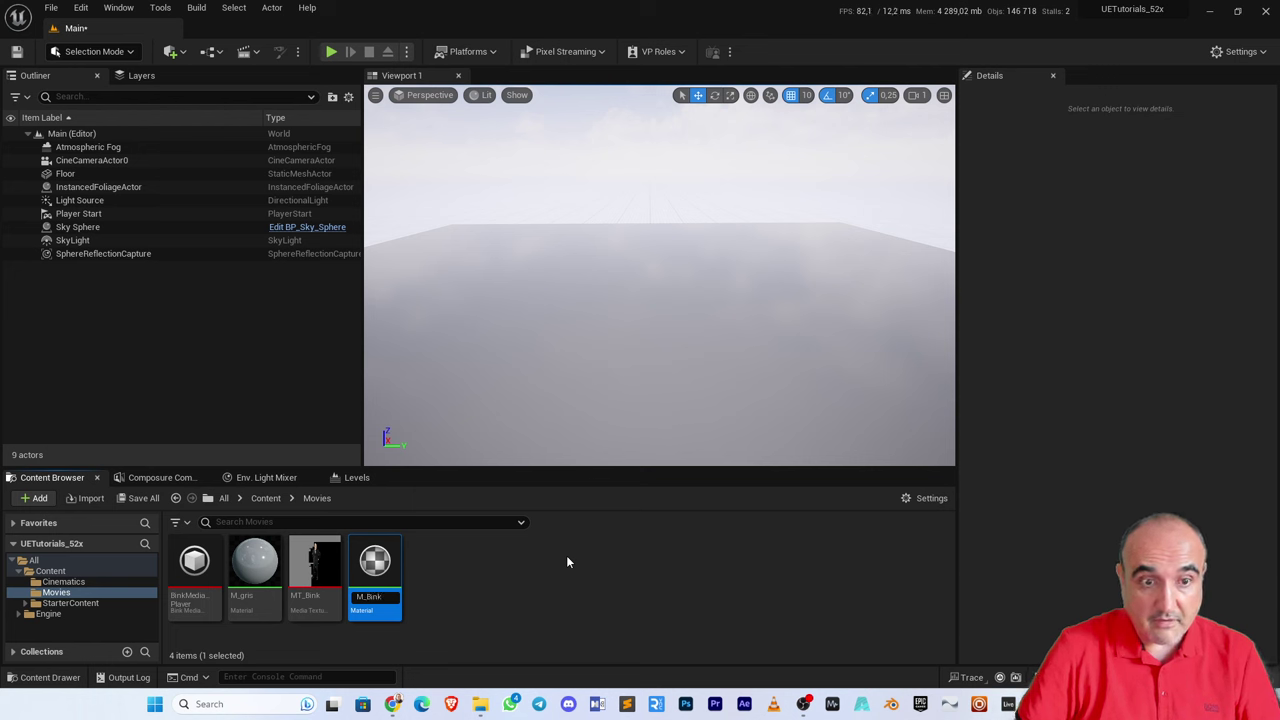
key("Return")
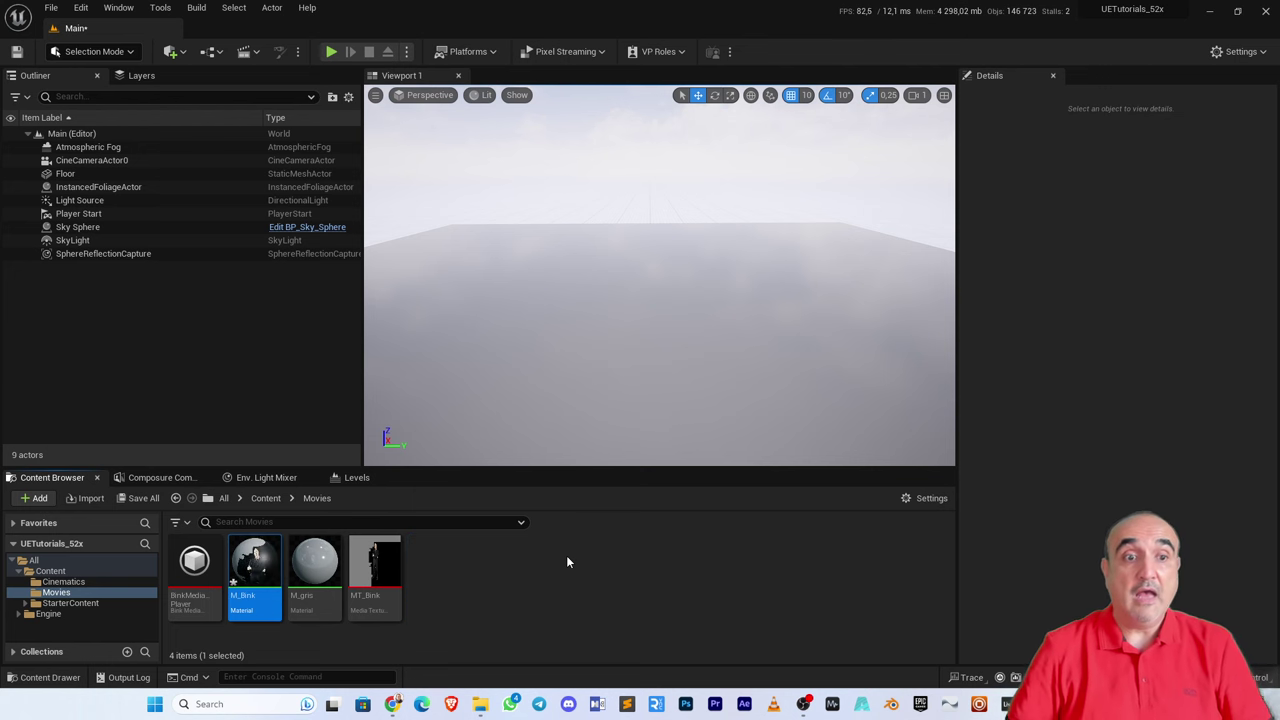
- Open the M_Bink material for editing and inspect the video on its preview sphere
double_click(265, 566)
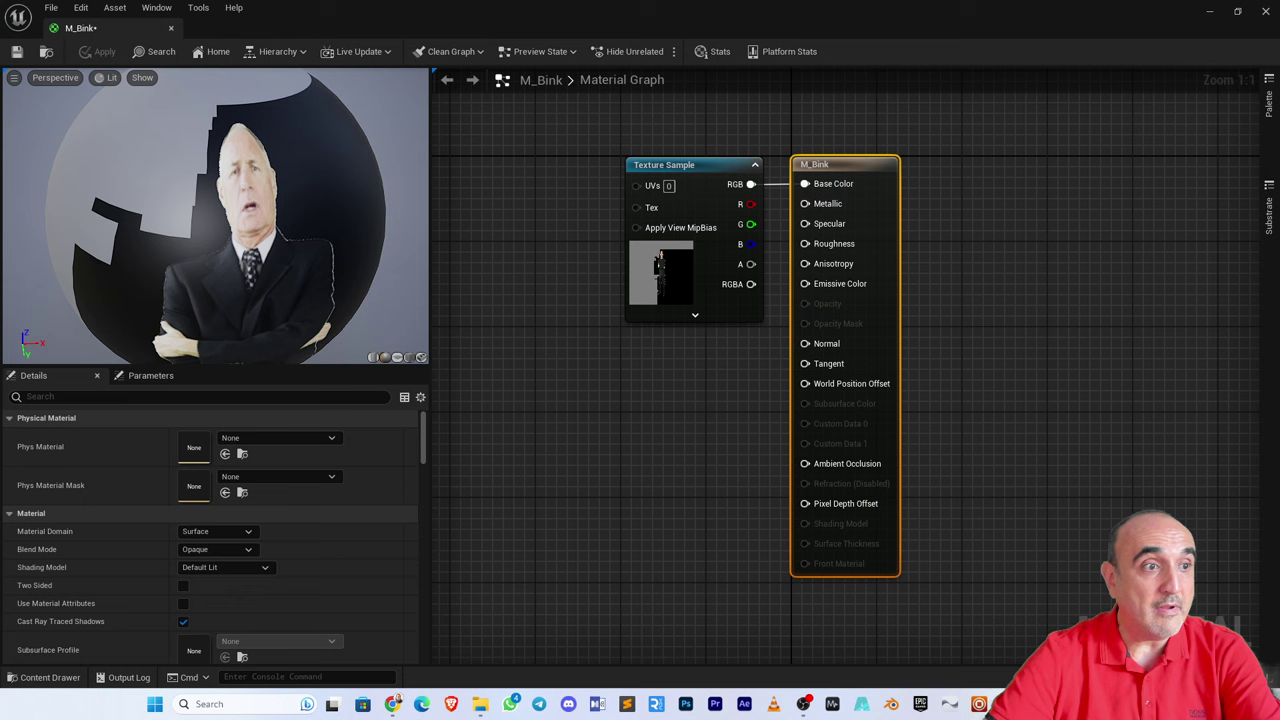
left_click_drag(237, 140, 277, 140)
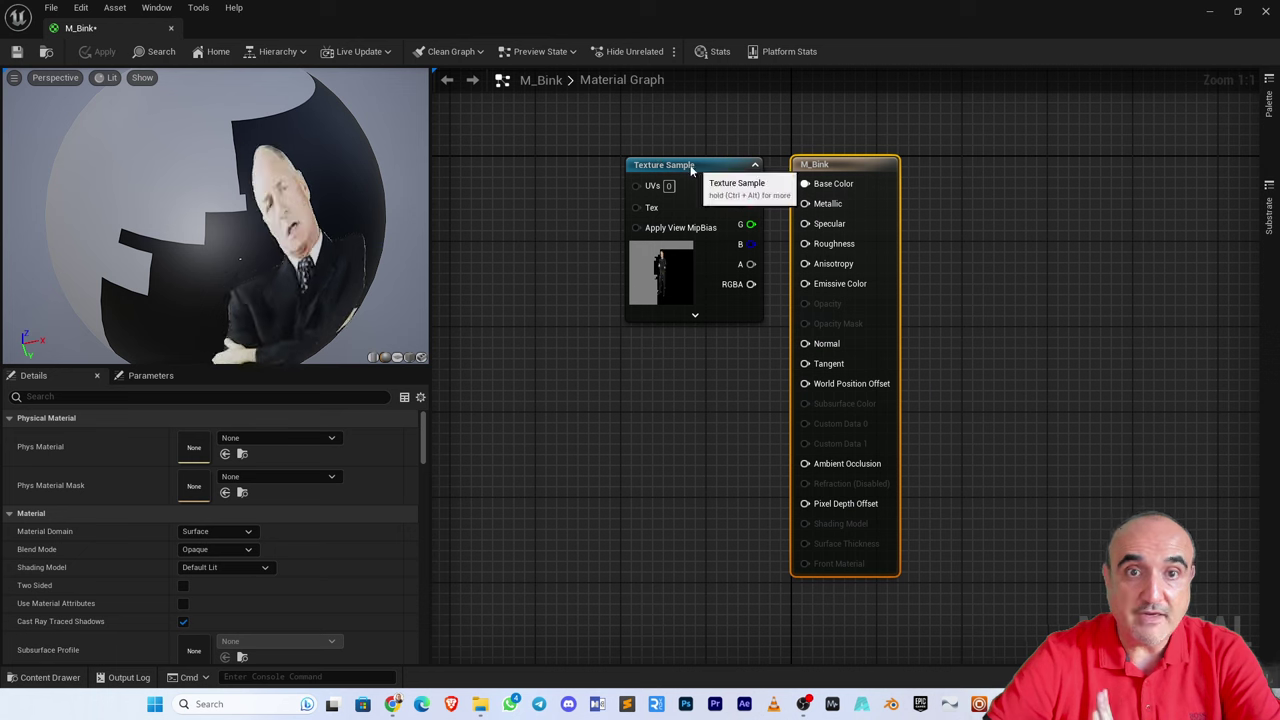
- Move the Texture Sample node farther from the M_Bink result node and set the material's blend mode to Masked
left_click_drag(690, 170, 590, 170)
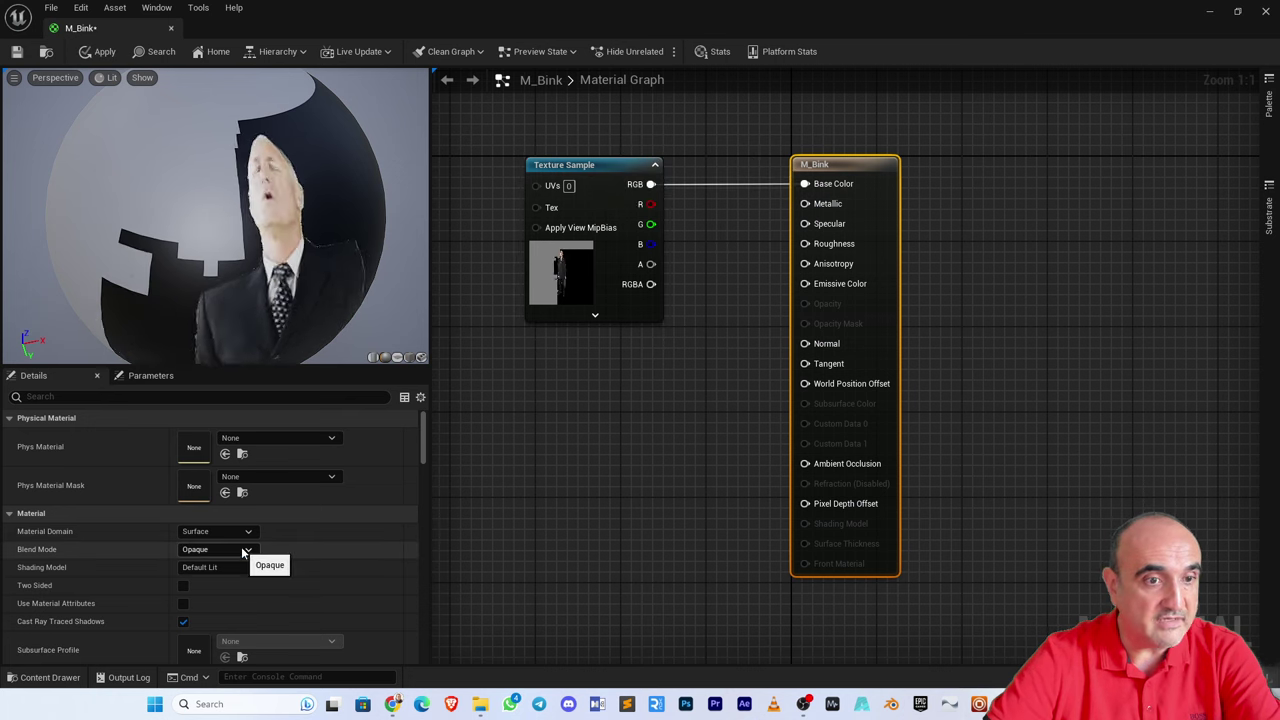
left_click(245, 552)
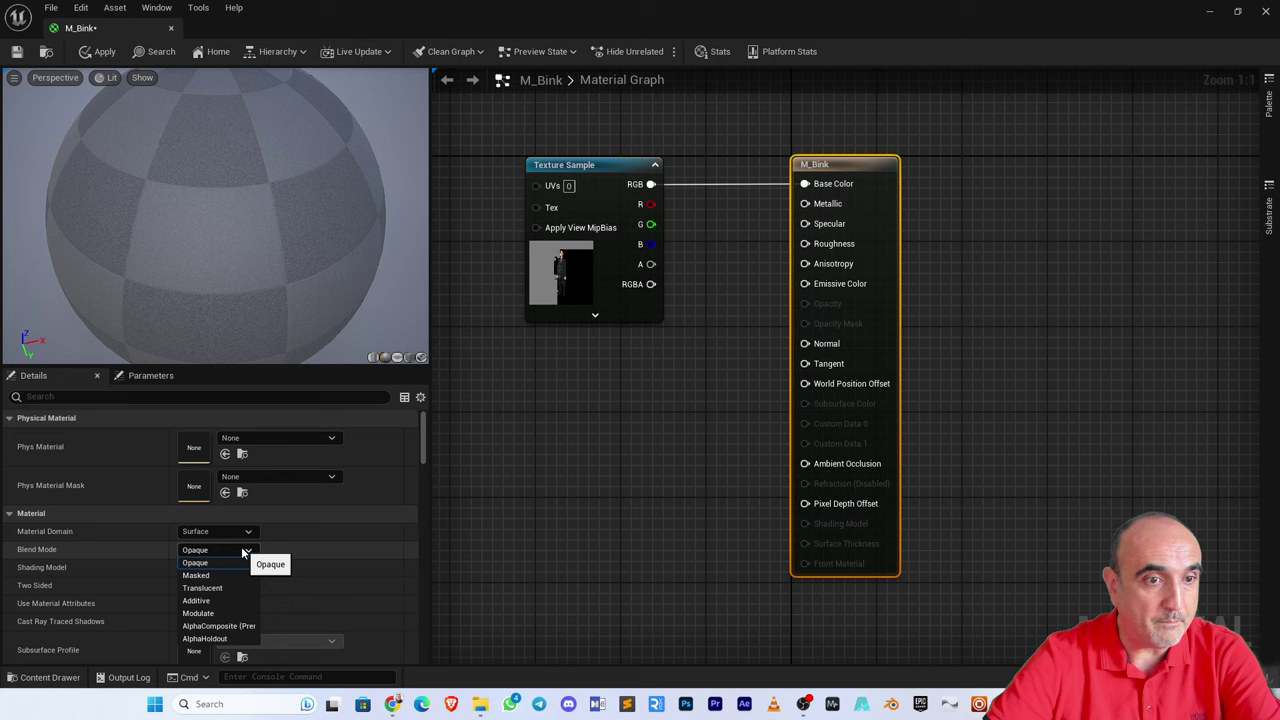
left_click(196, 575)
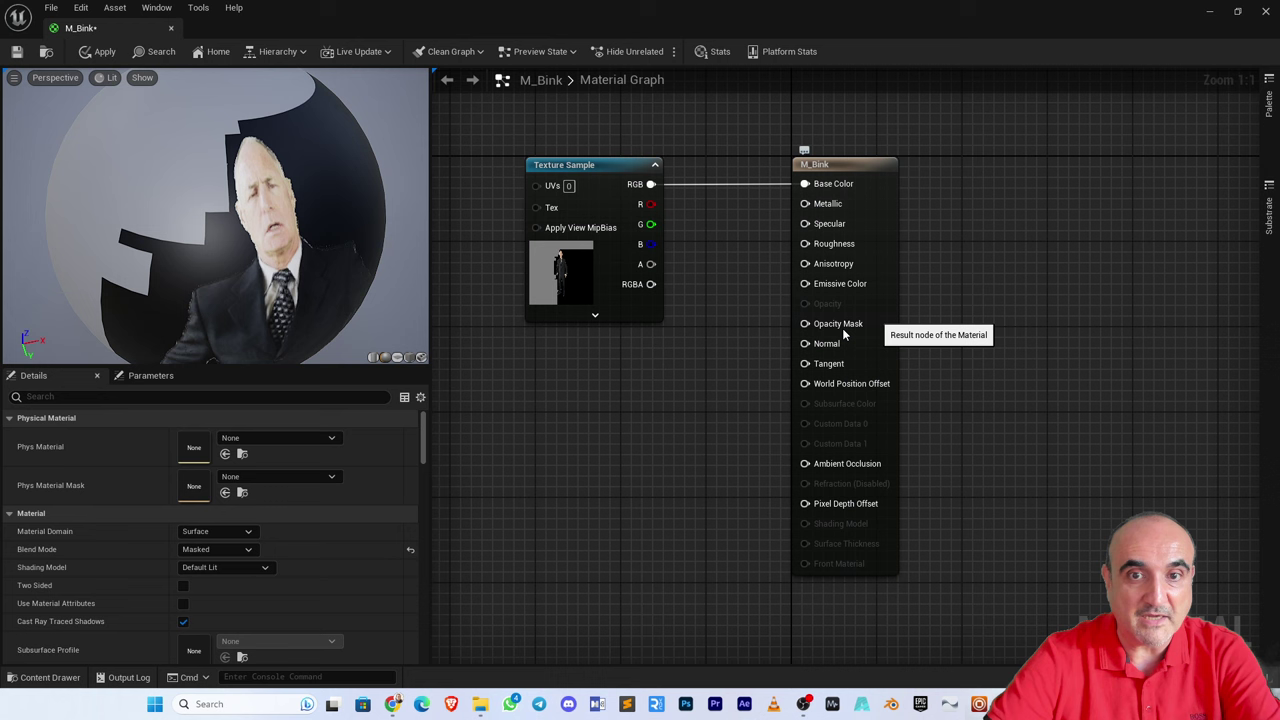
- Connect the Texture Sample's alpha output to Opacity Mask, then save and close the M_Bink material
left_click_drag(805, 323, 651, 264)
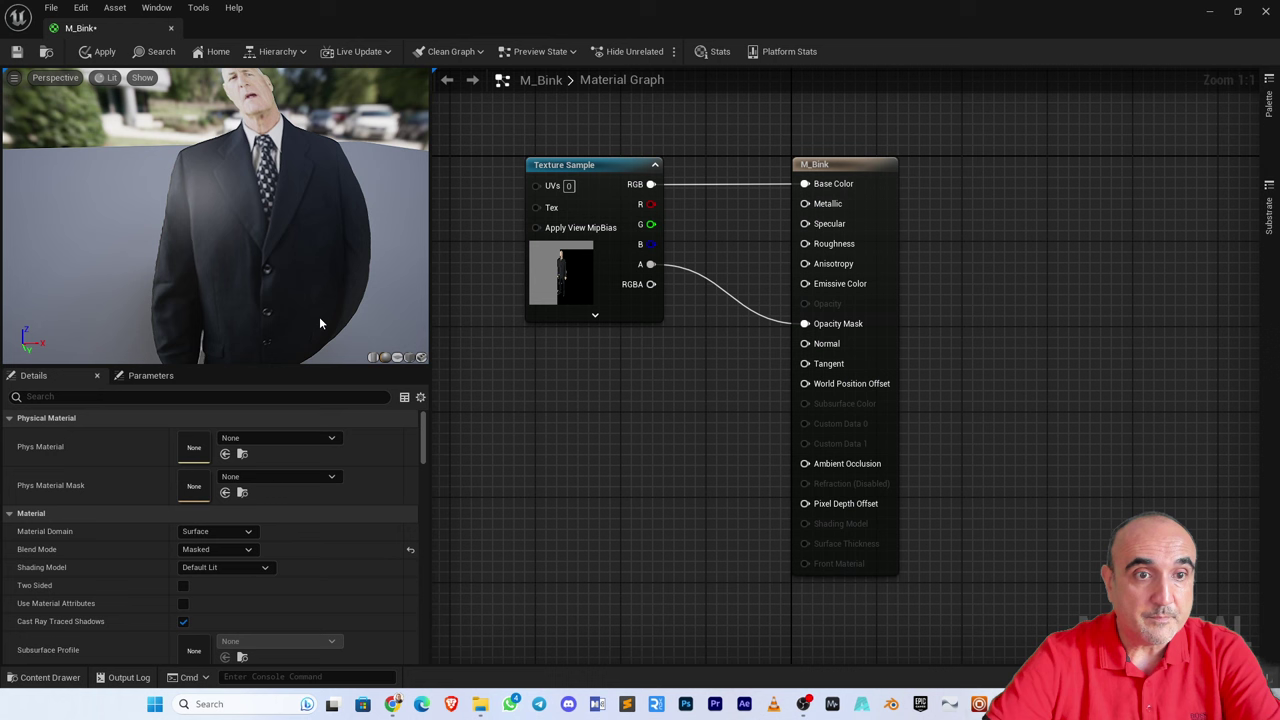
left_click(16, 54)
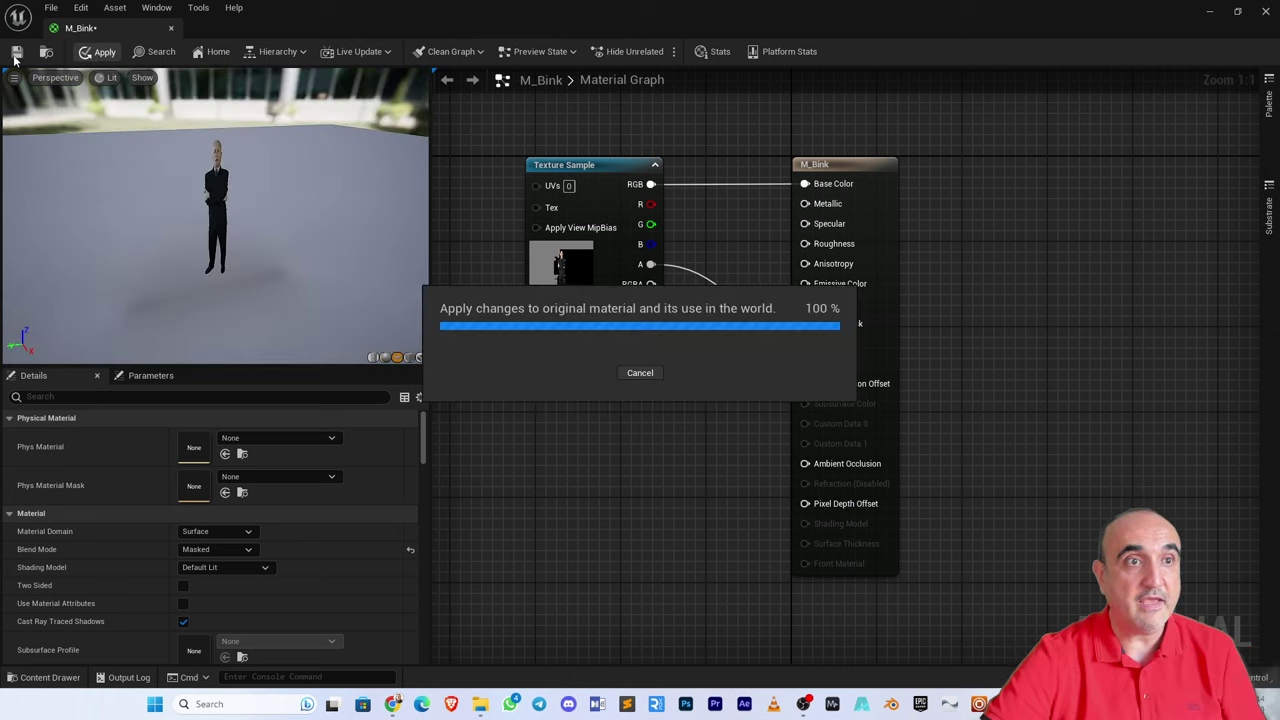
left_click(170, 28)
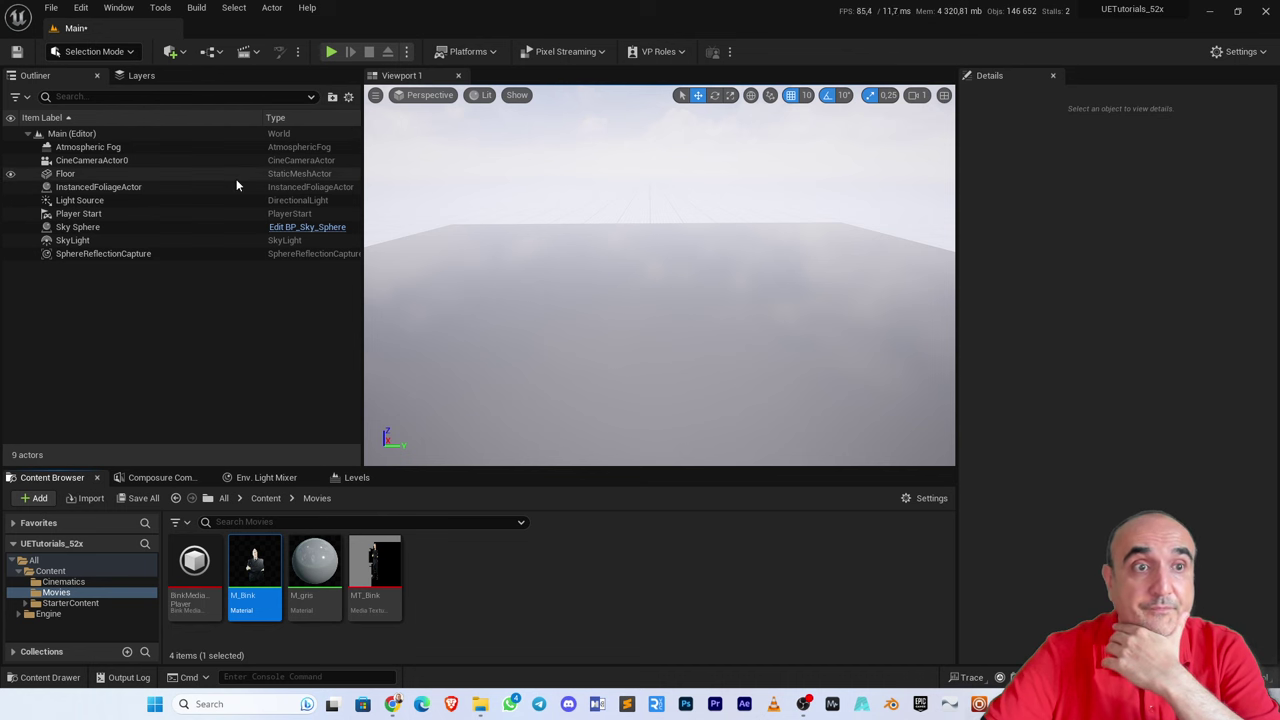
- Add a Plane shape to the level
left_click(155, 176)
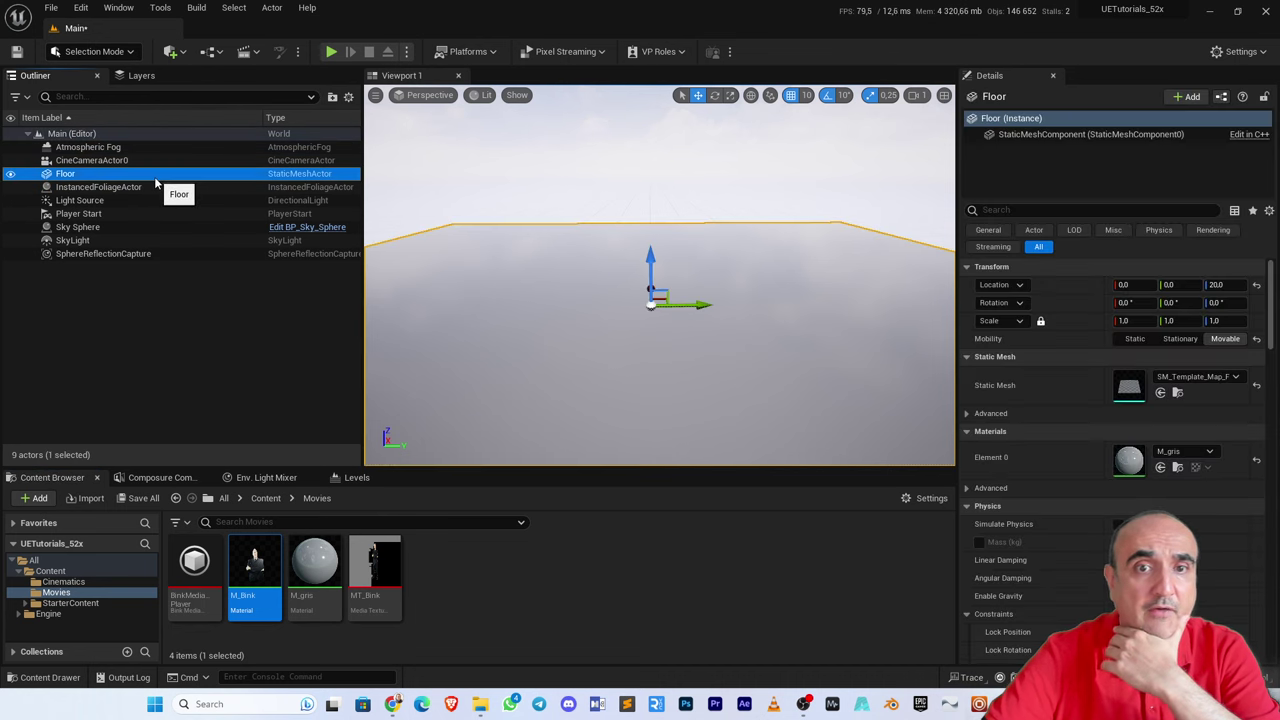
left_click(180, 54)
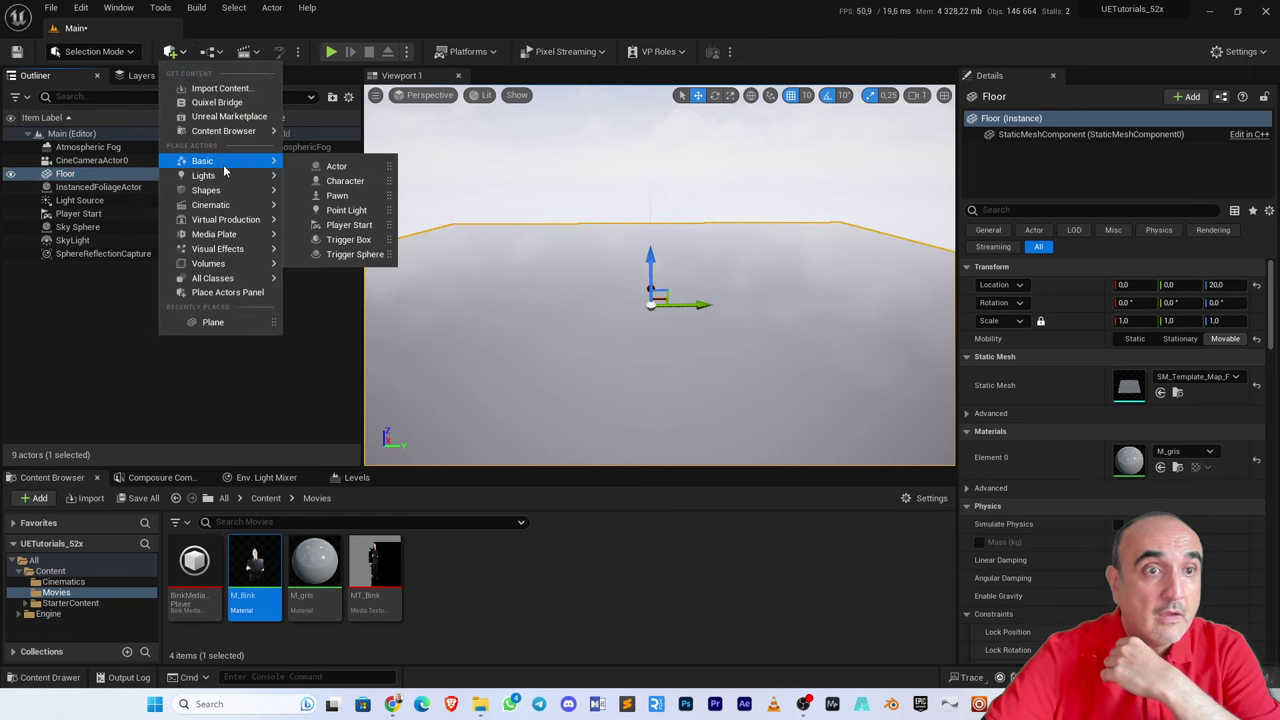
mouse_move(222, 195)
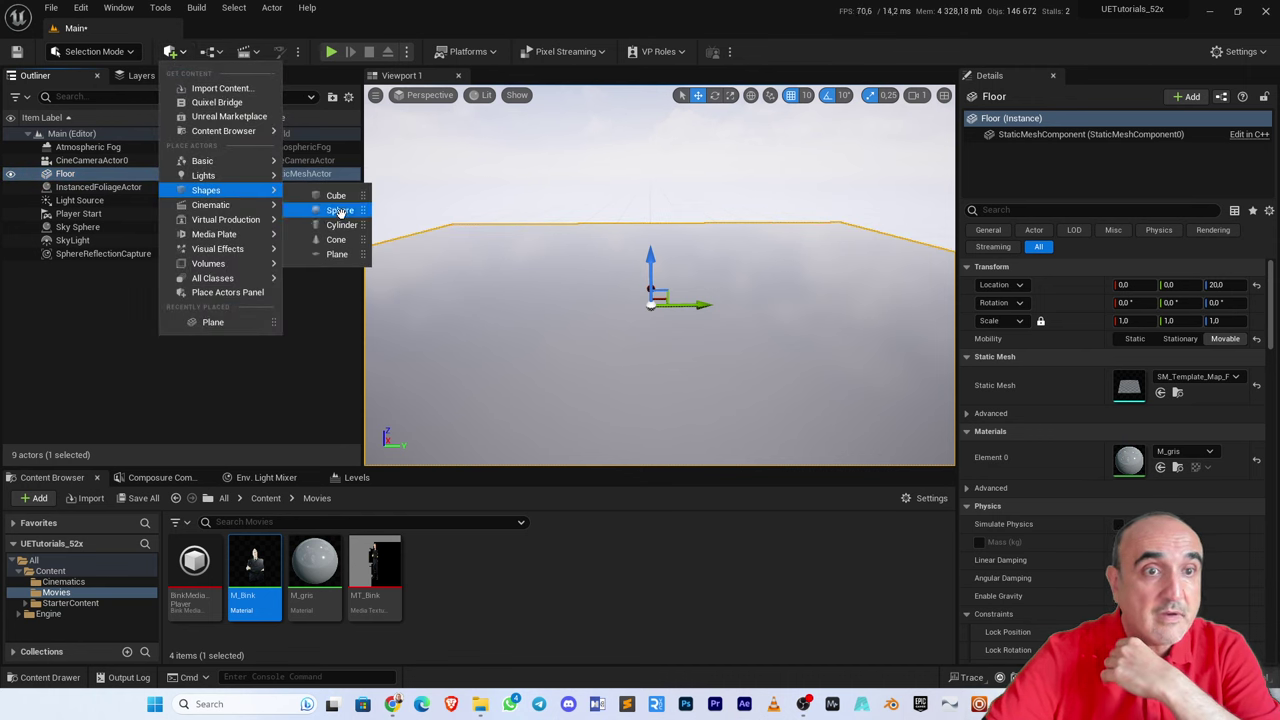
left_click(335, 254)
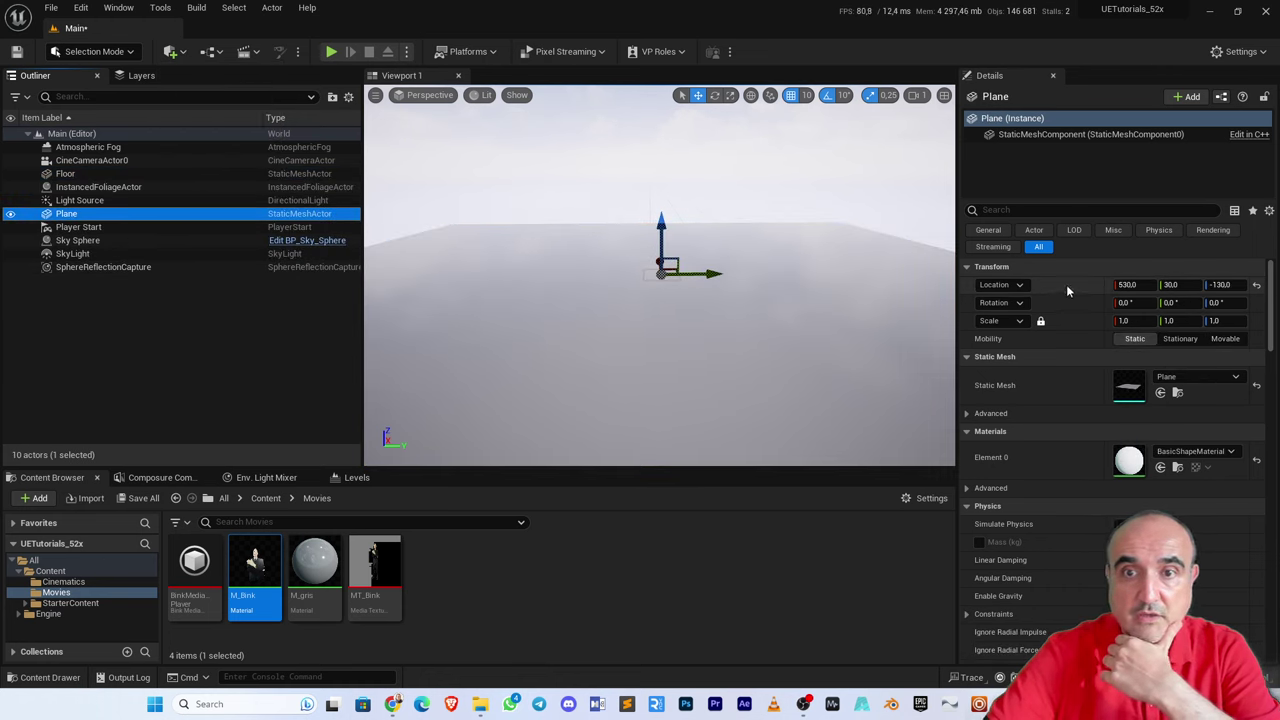
- Reset the plane's location to the origin and raise it above the floor to Z 30
left_click(1256, 286)
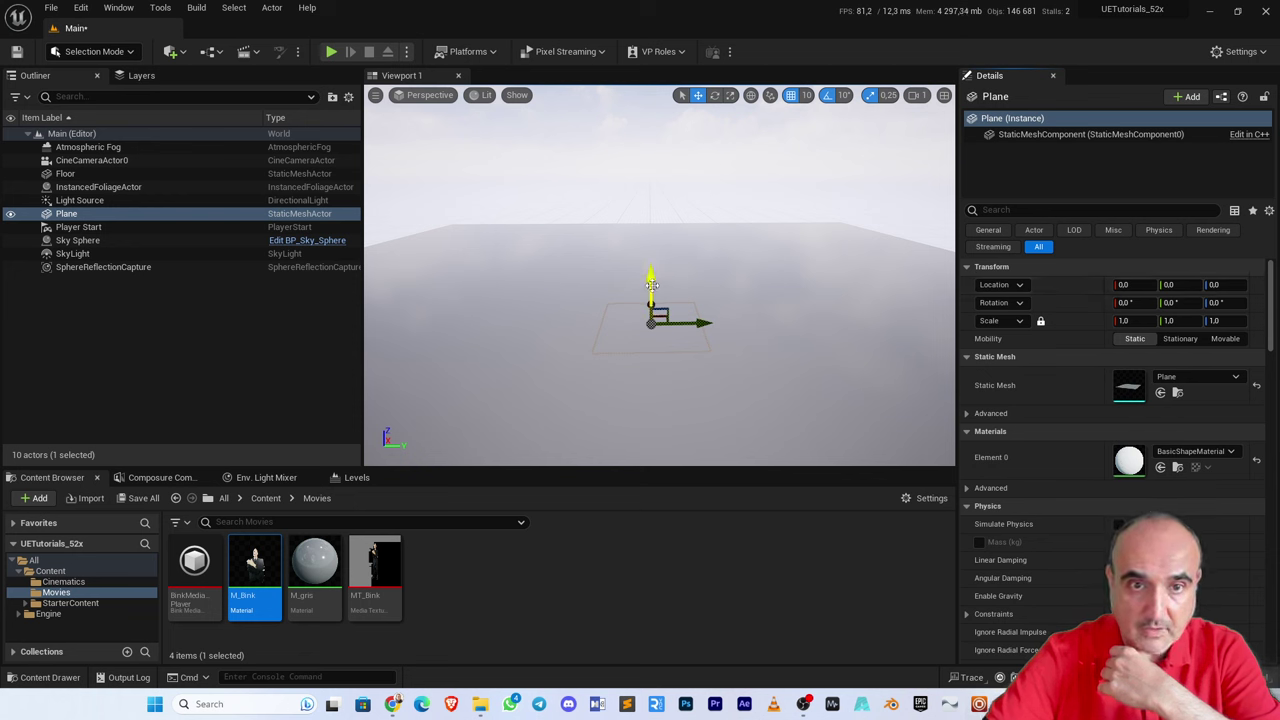
left_click_drag(651, 285, 651, 258)
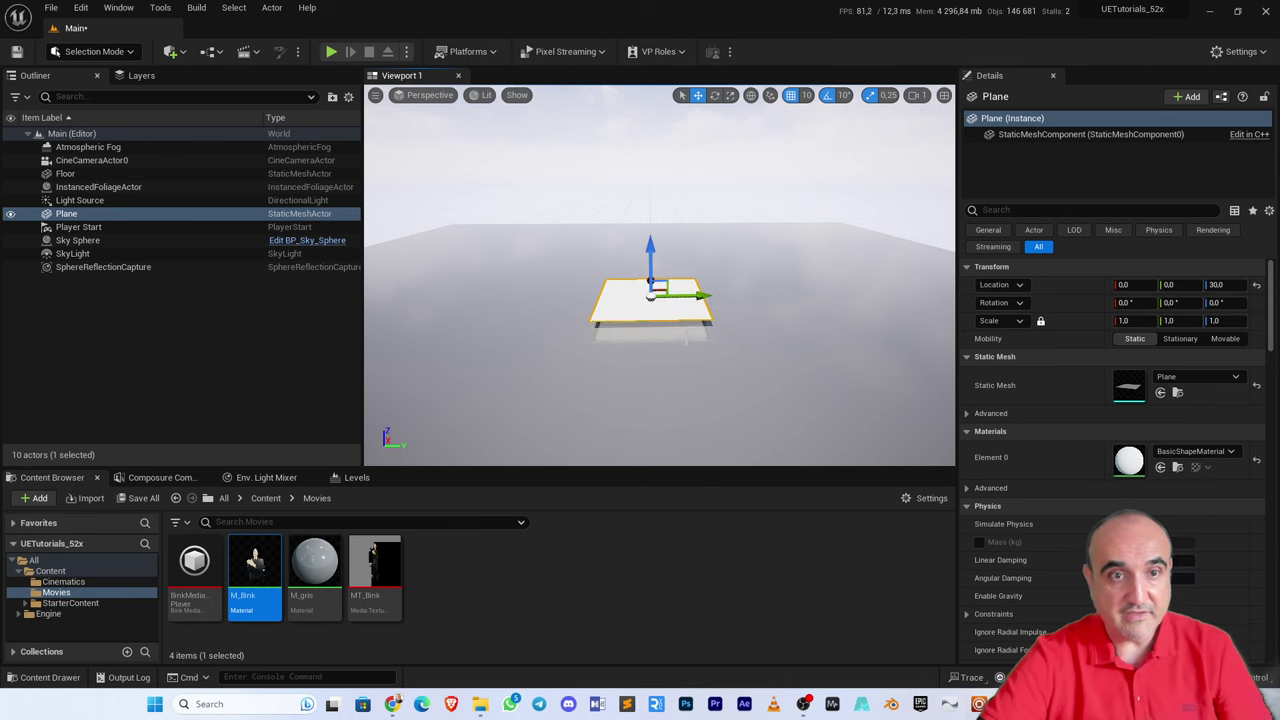
key("f")
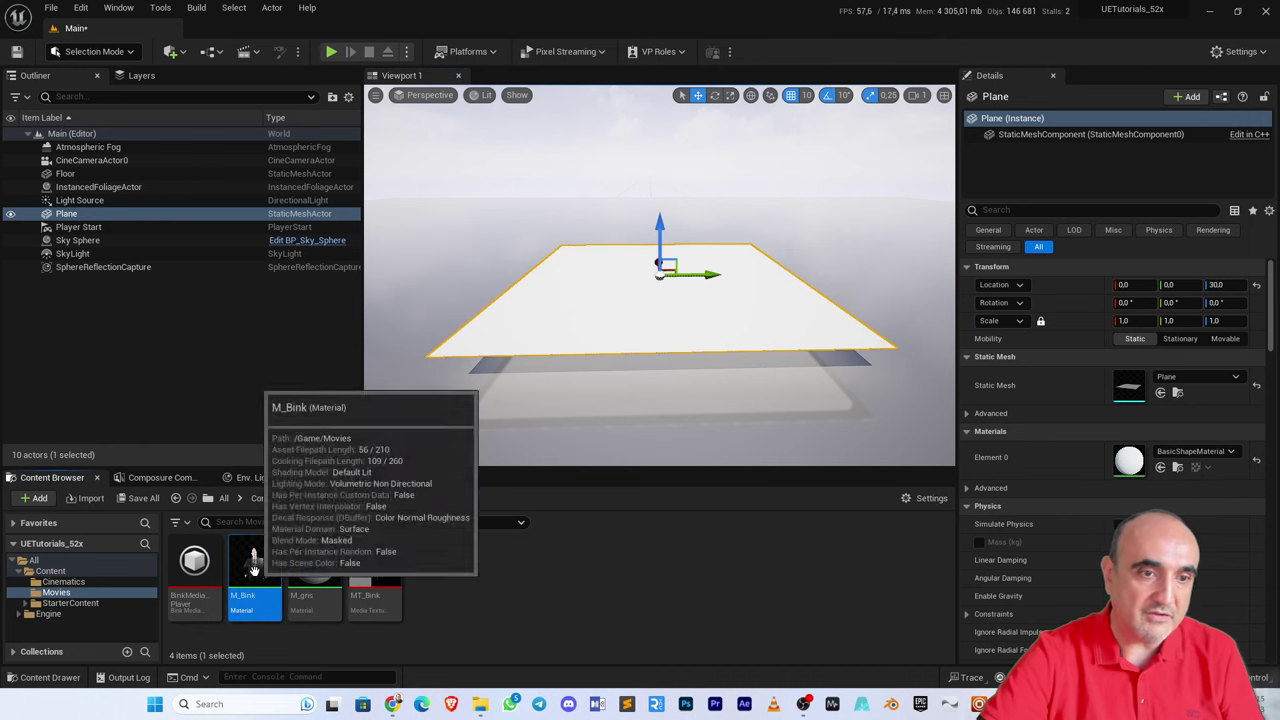
- Apply the M_Bink material to the plane and set its Z rotation to 90°
left_click_drag(254, 565, 622, 296)
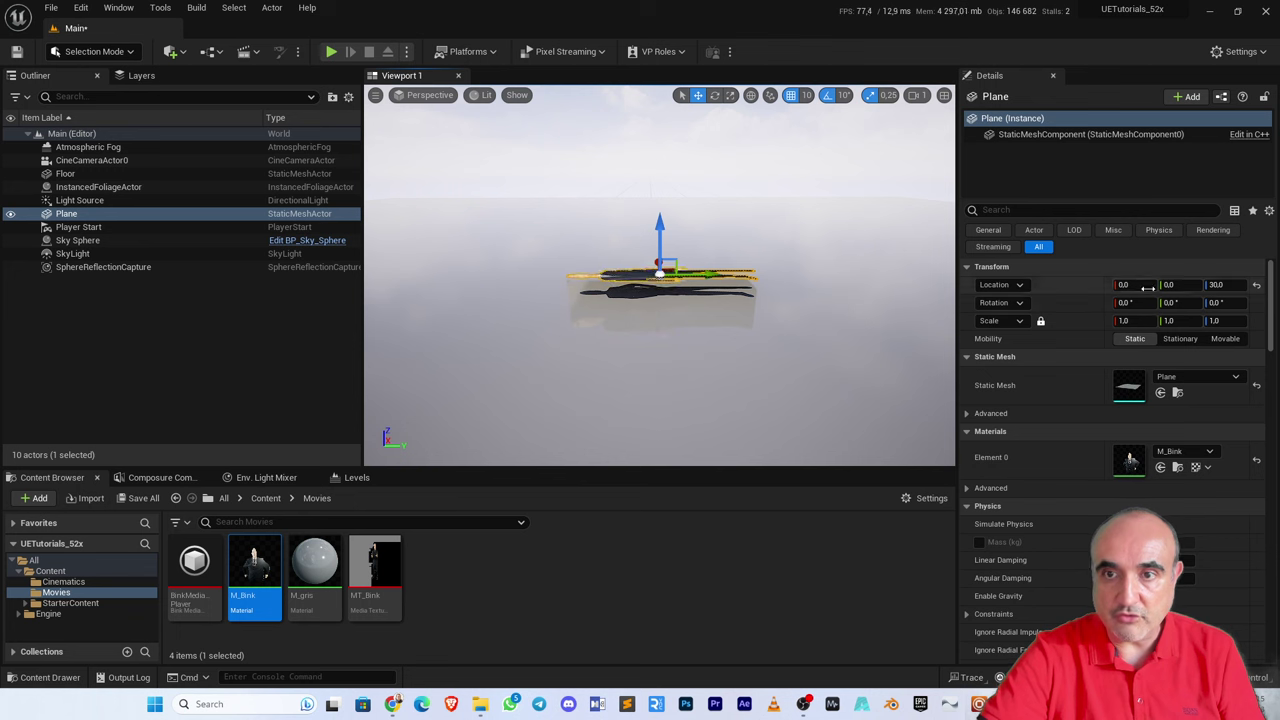
left_click_drag(1212, 302, 1240, 310)
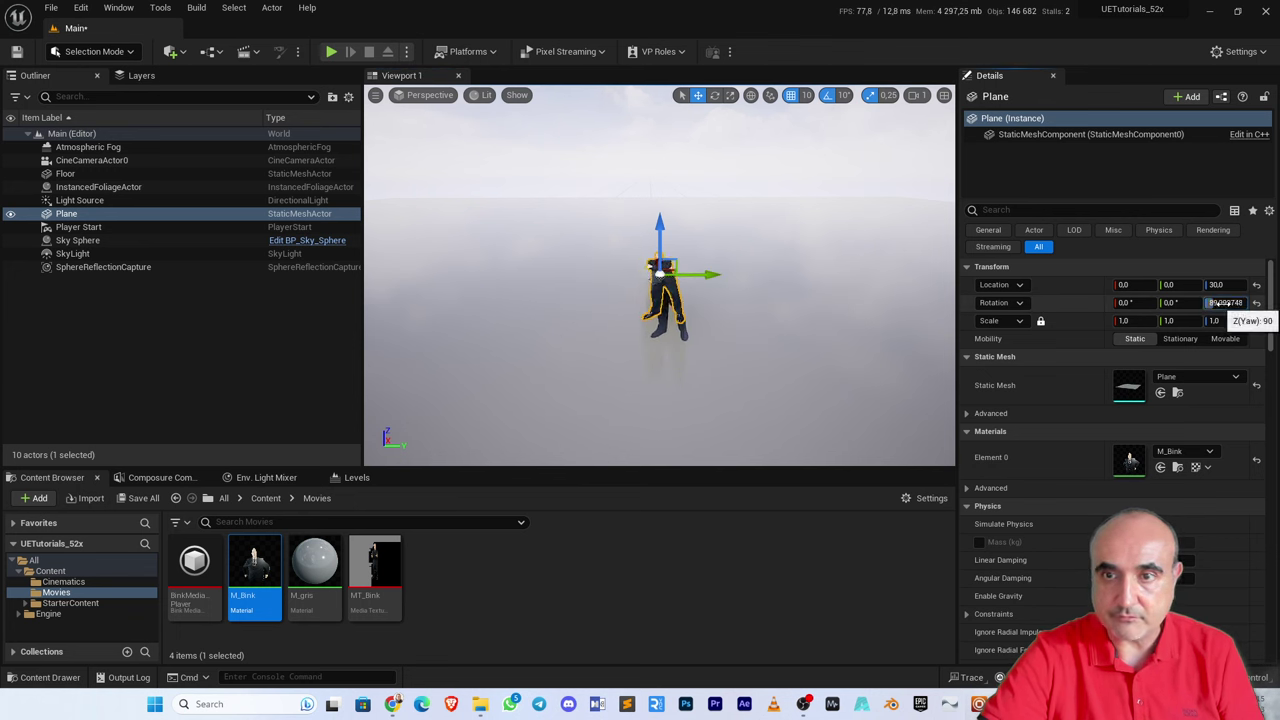
left_click(1240, 310)
type("9")
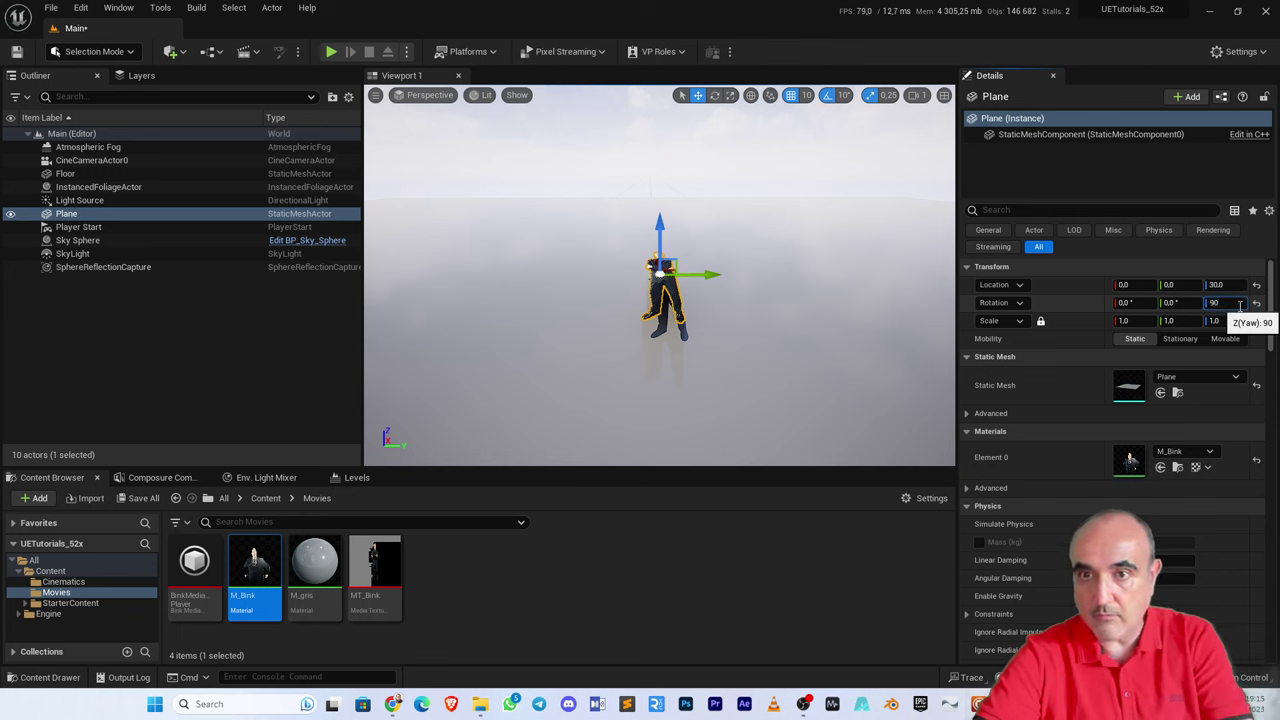
type("0")
key("Return")
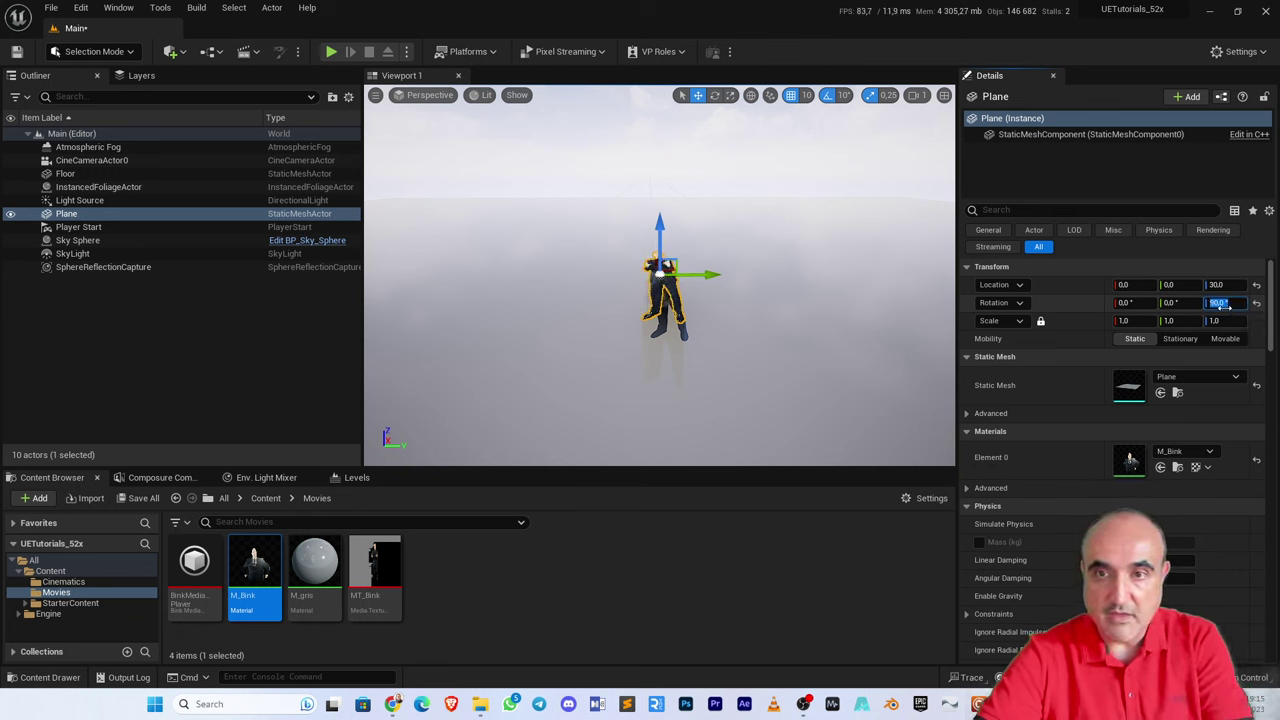
left_click(319, 571)
double_click(320, 572)
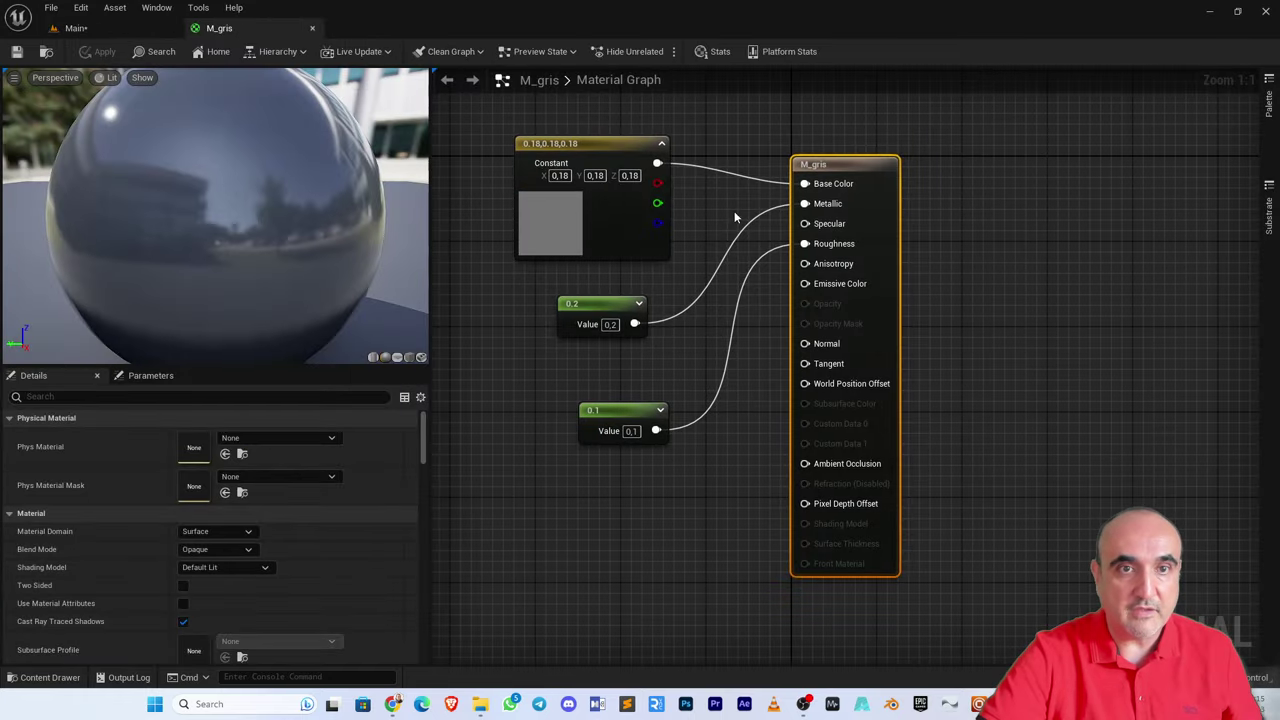
left_click(313, 29)
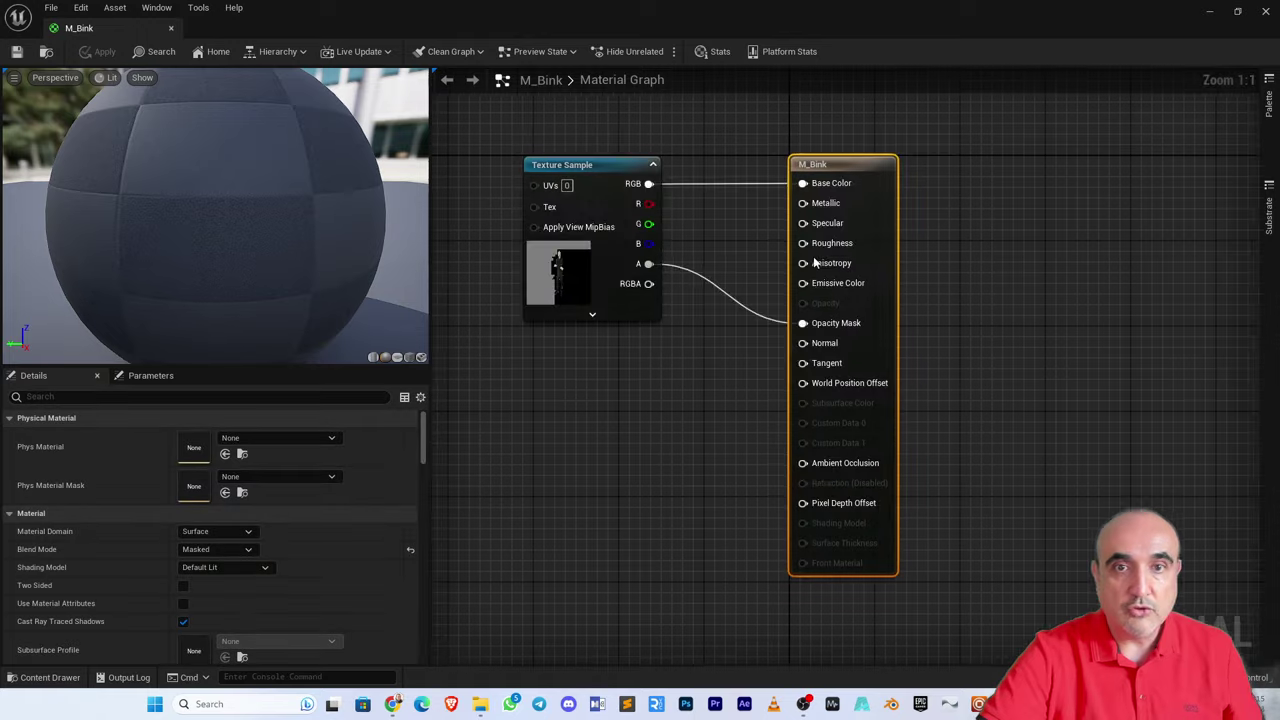
- Disconnect the alpha from Opacity Mask in the M_Bink material, apply the change and close the material
left_click(807, 328, "alt")
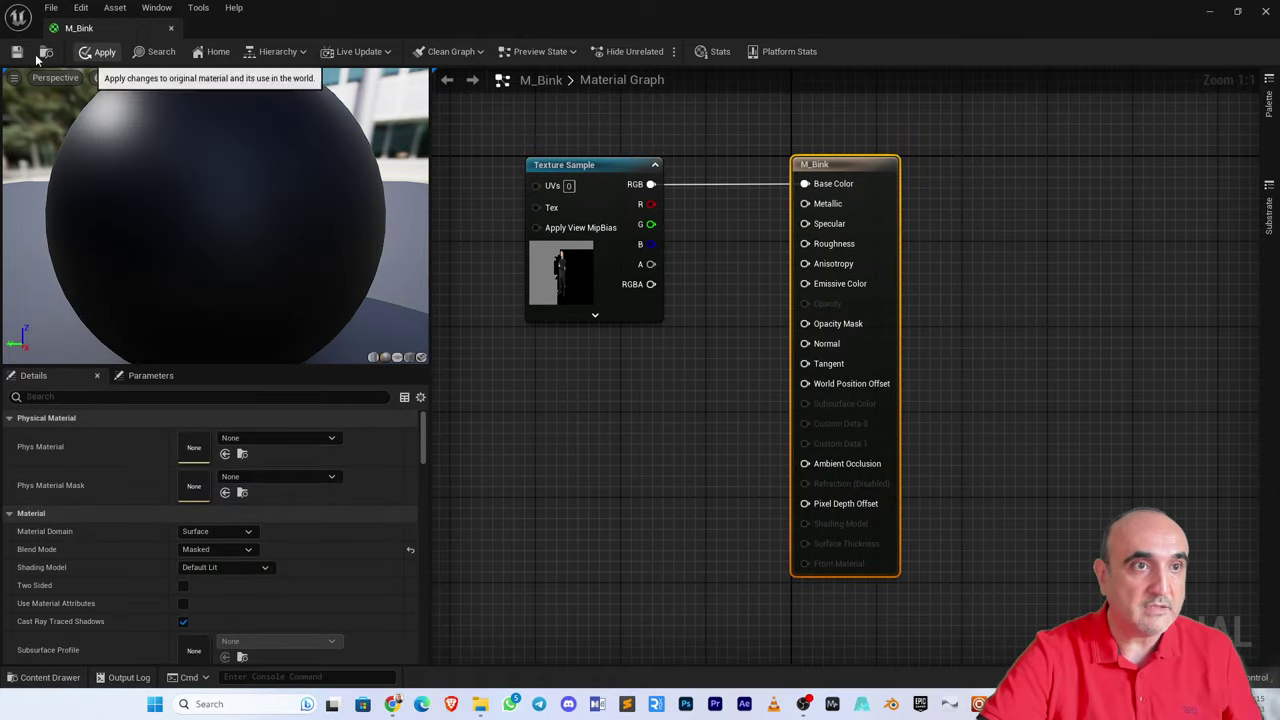
left_click(102, 51)
left_click(171, 28)
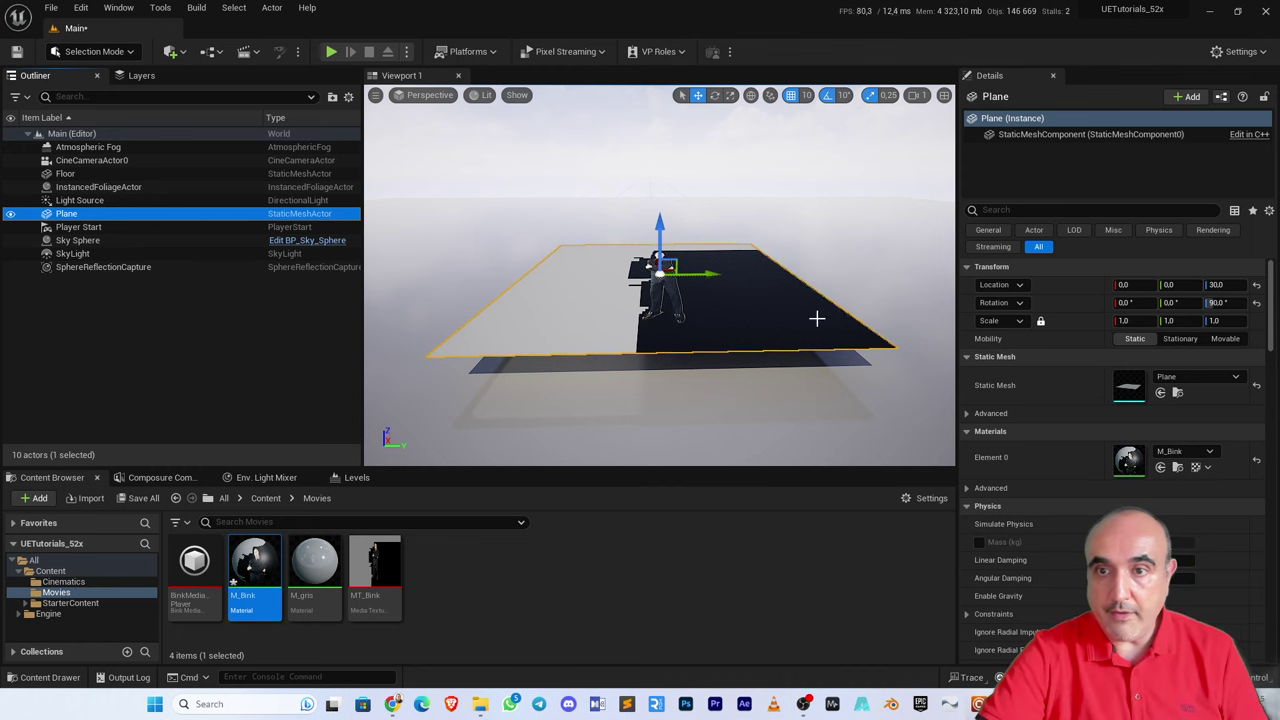
- Stand the plane upright by setting its X rotation to 90°
left_click_drag(1137, 302, 1225, 302)
left_click(1138, 303)
type("90")
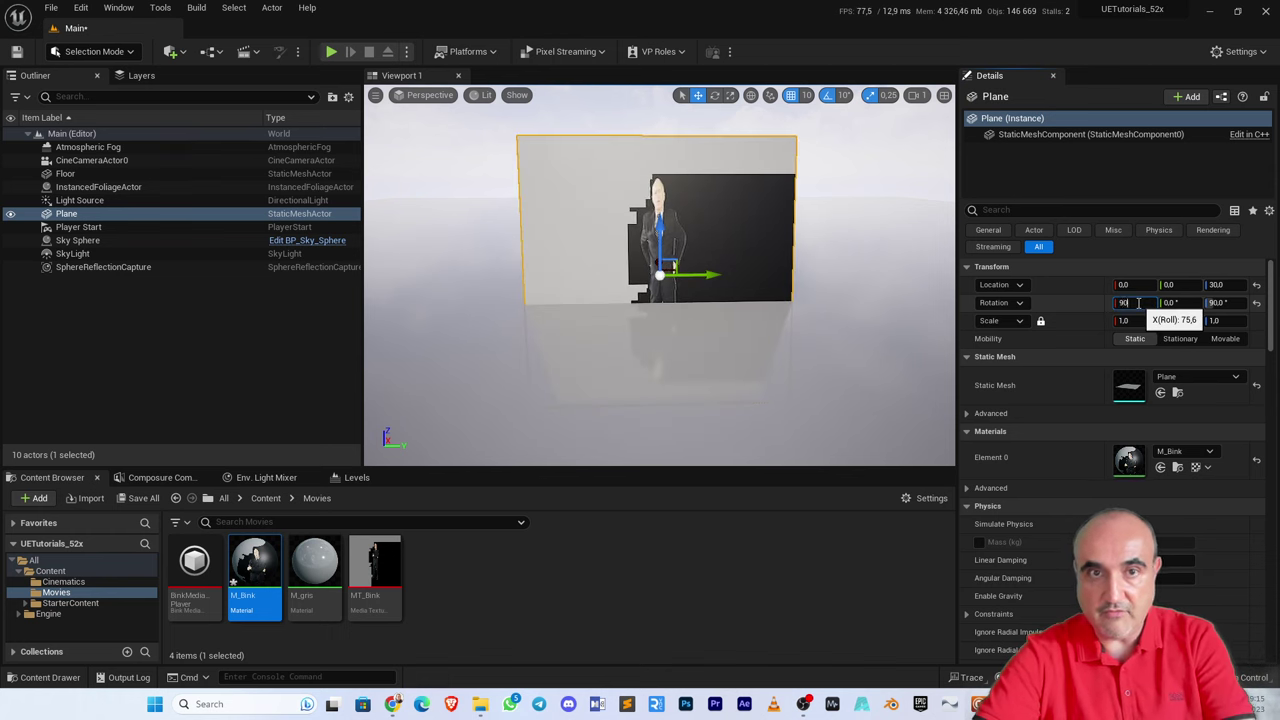
key("Return")
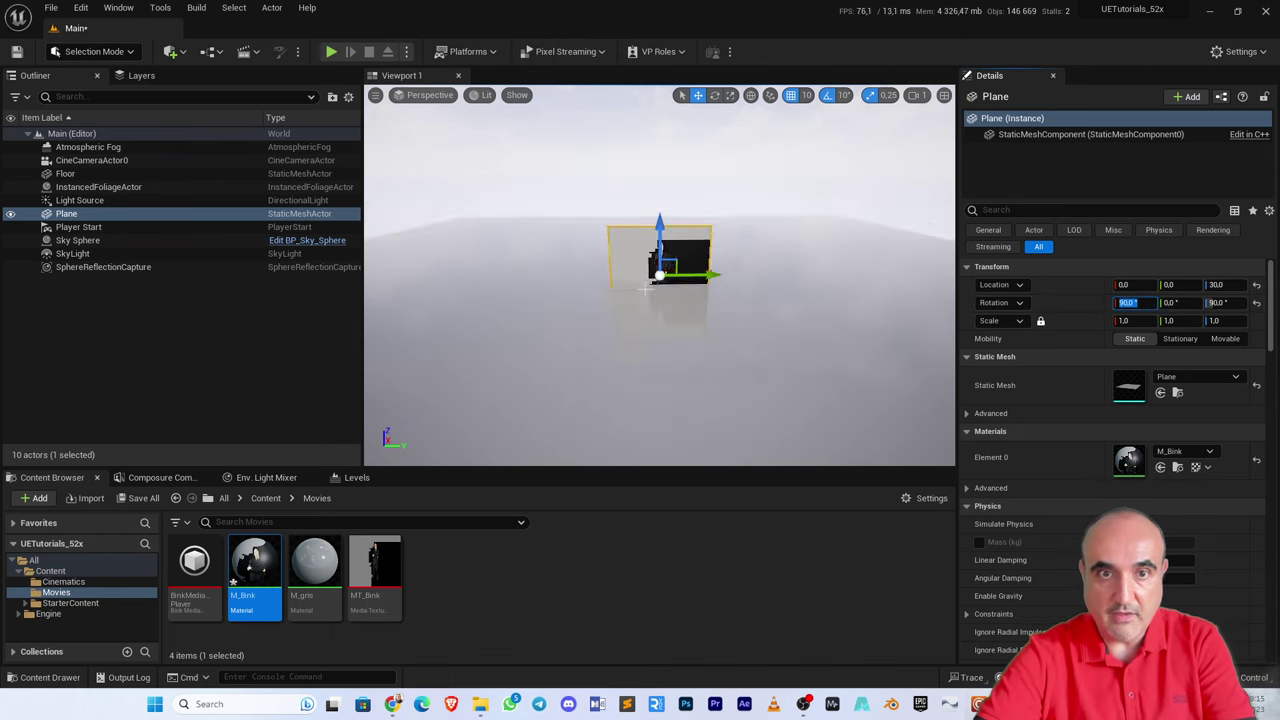
- Raise the upright plane to Z 90 and snap it down onto the floor
scroll(645, 290, "down", 4)
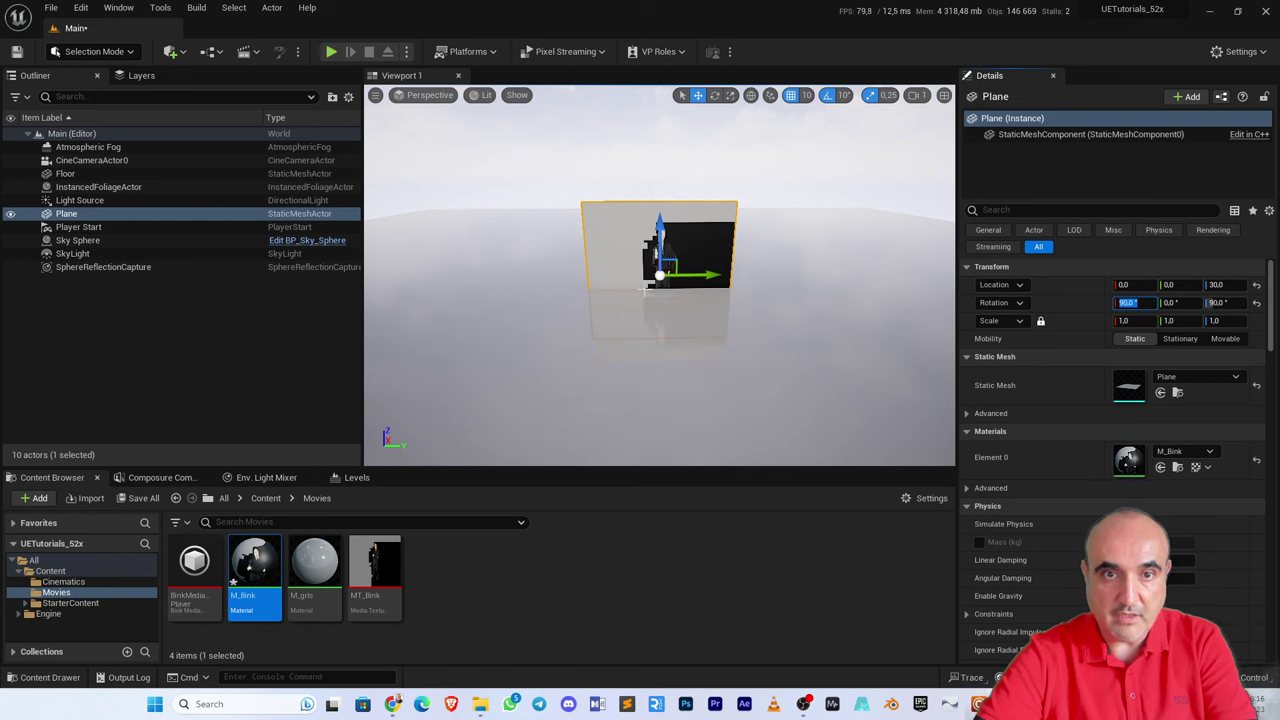
left_click_drag(659, 232, 655, 143)
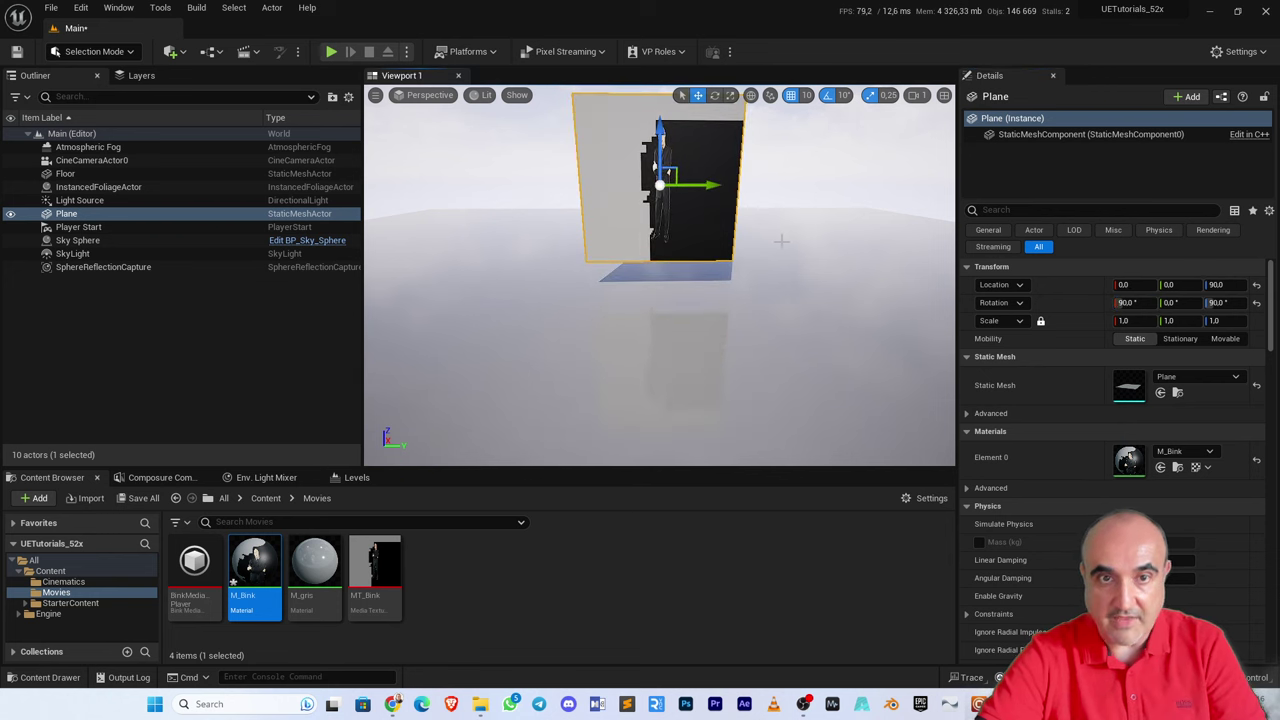
key("End")
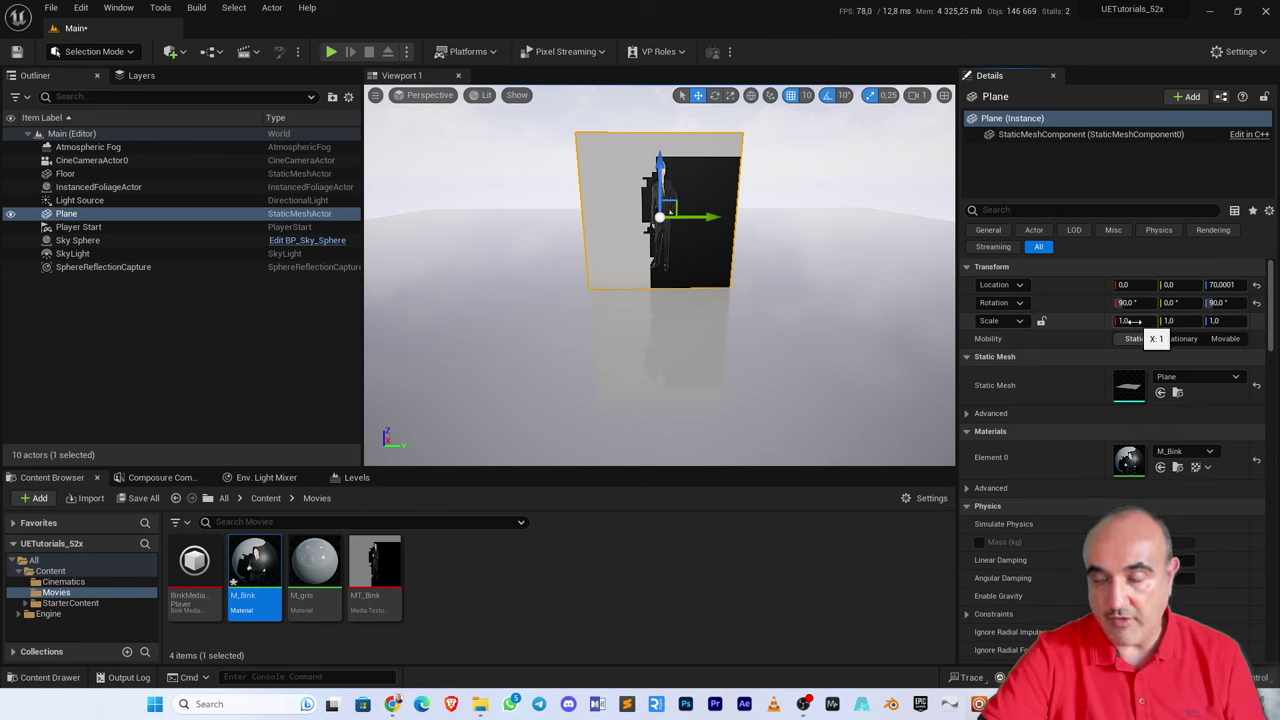
- Unlock the plane's scale proportions and set its X scale to 1.777778
left_click_drag(1133, 321, 1180, 321)
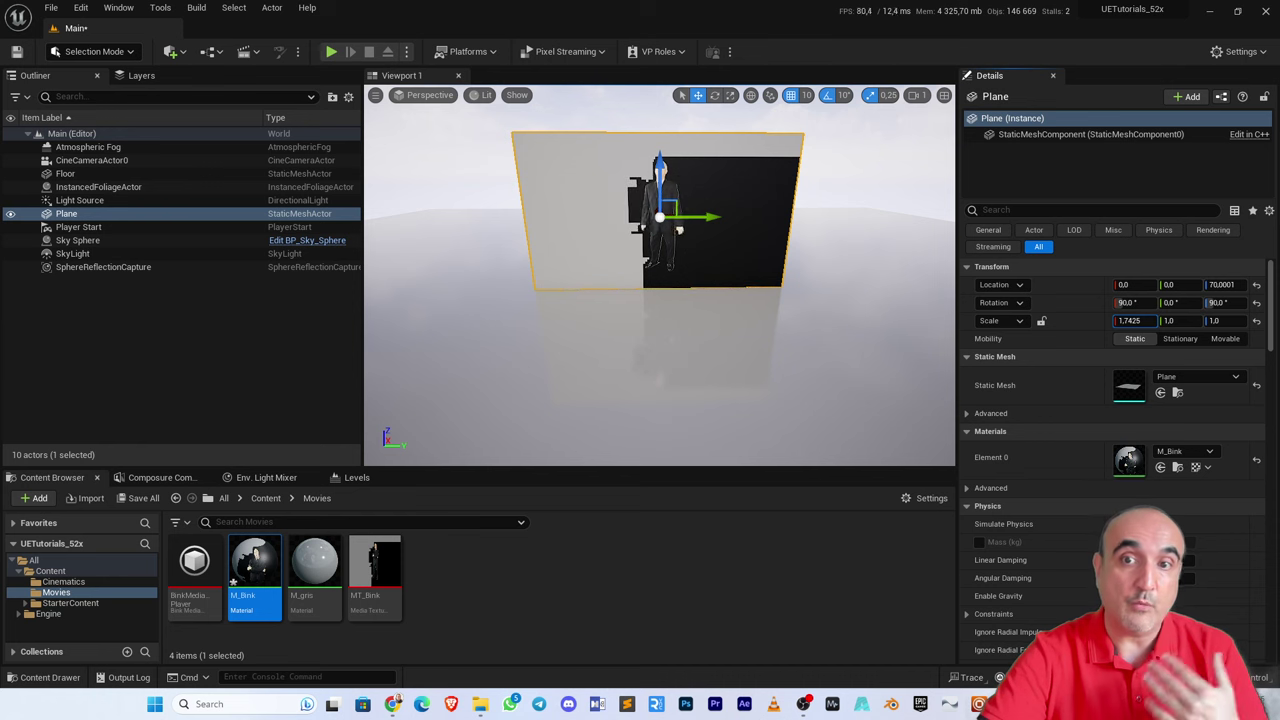
left_click_drag(1180, 321, 1138, 322)
left_click(1137, 322)
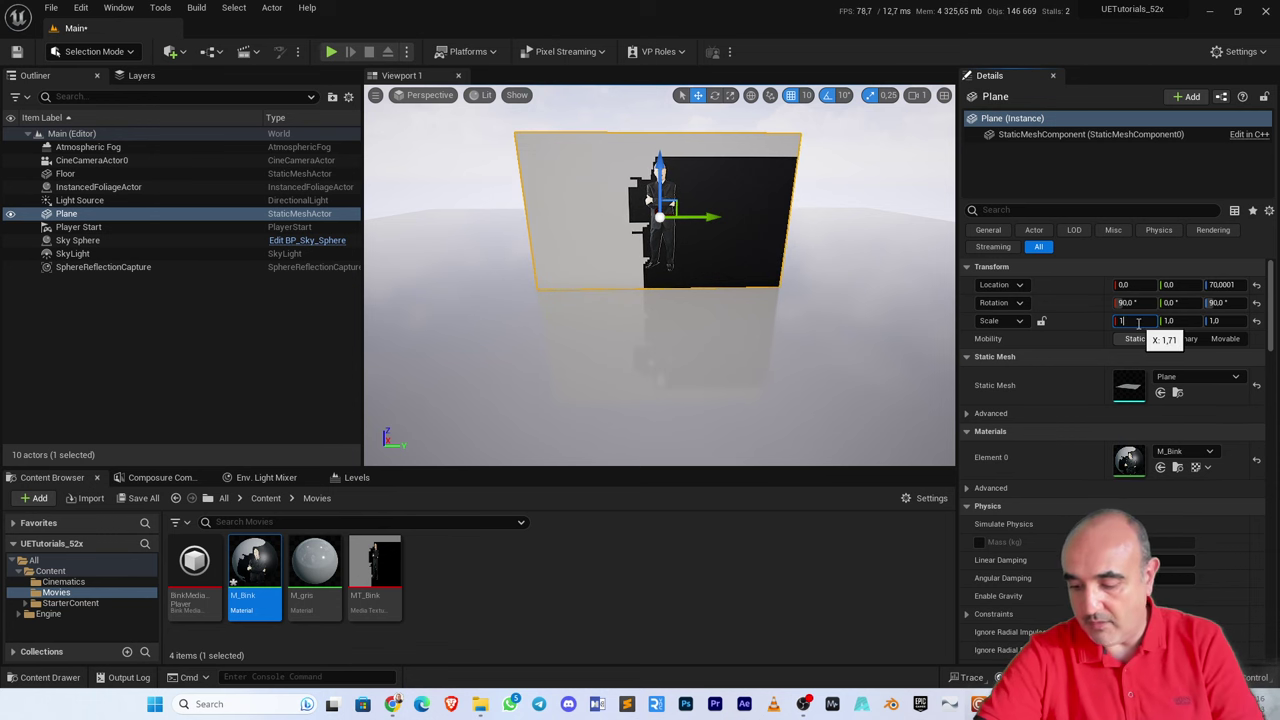
type("1.77777")
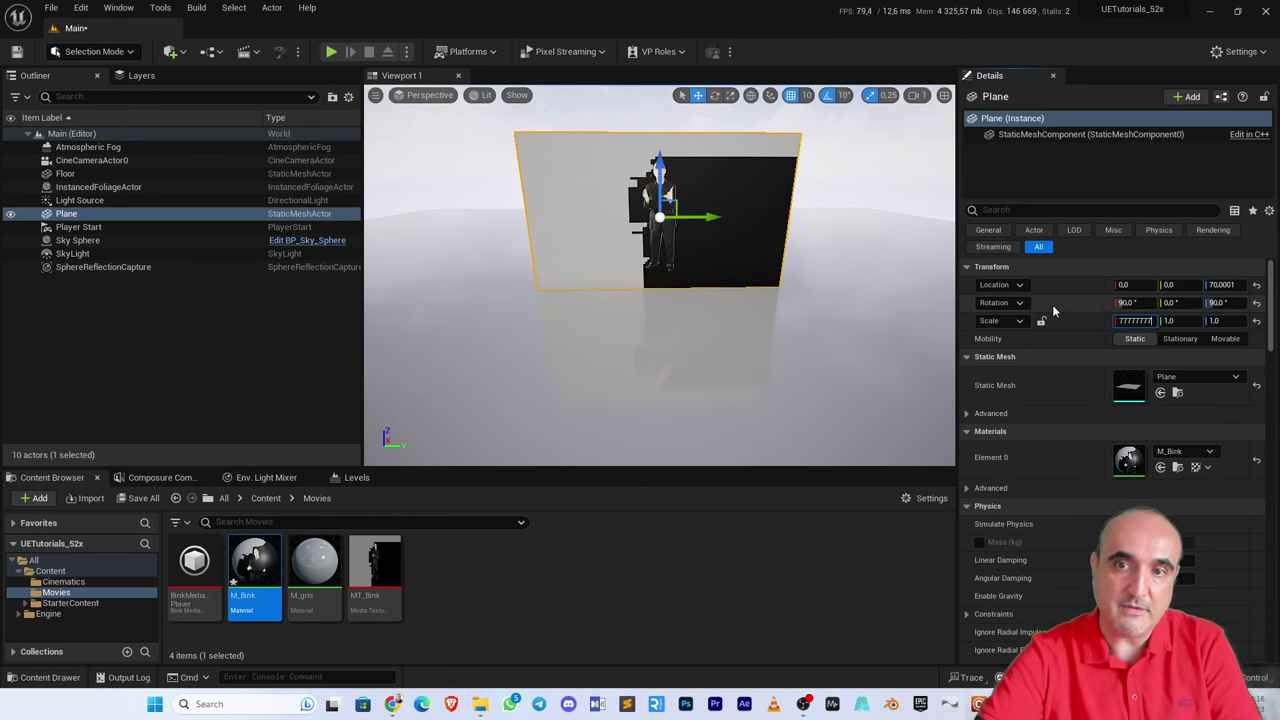
type("77")
key("Return")
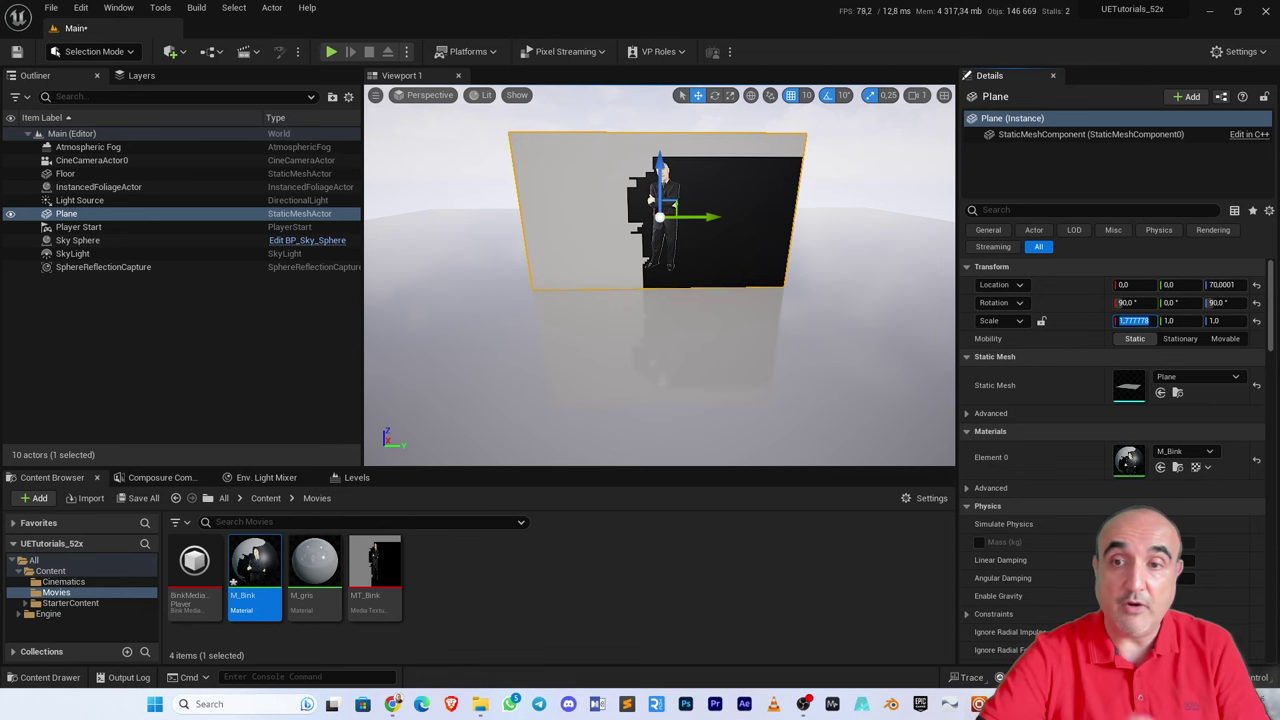
- Lock the scale proportions, reduce the plane to an X scale of about 1.47, and lower it onto the floor
left_click(1041, 322)
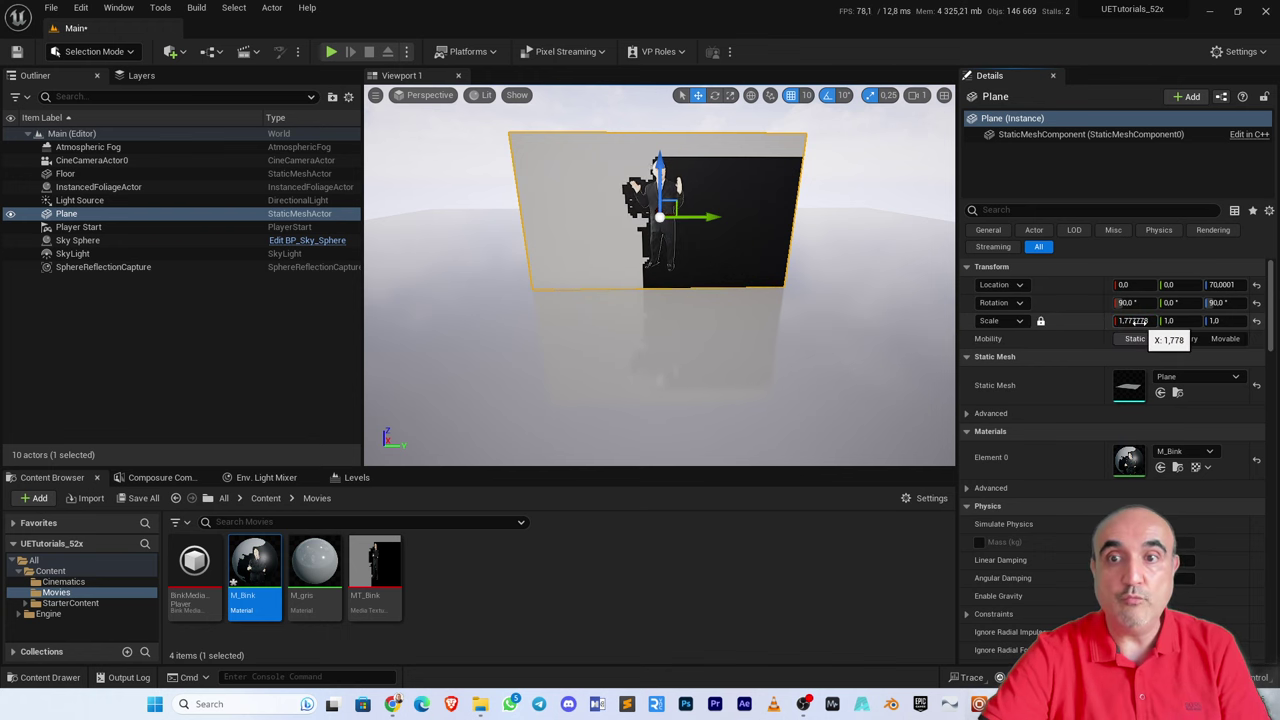
left_click_drag(1135, 321, 1162, 321)
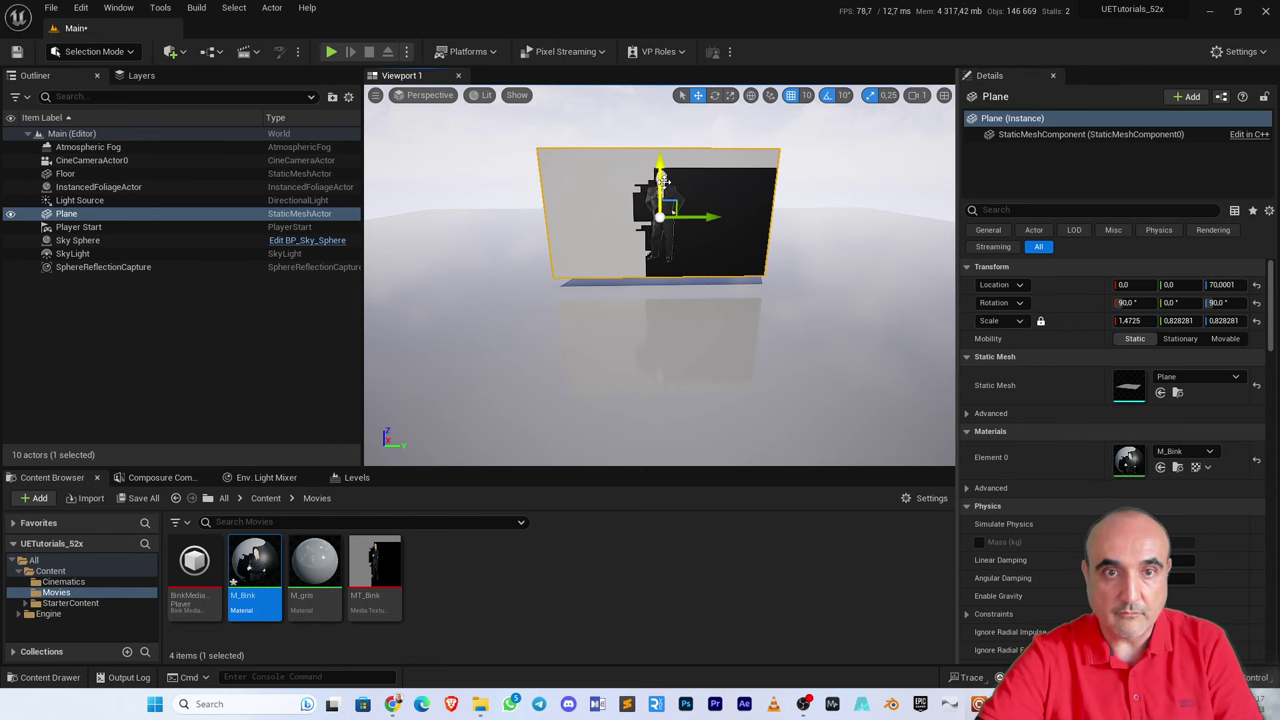
left_click_drag(660, 166, 662, 180)
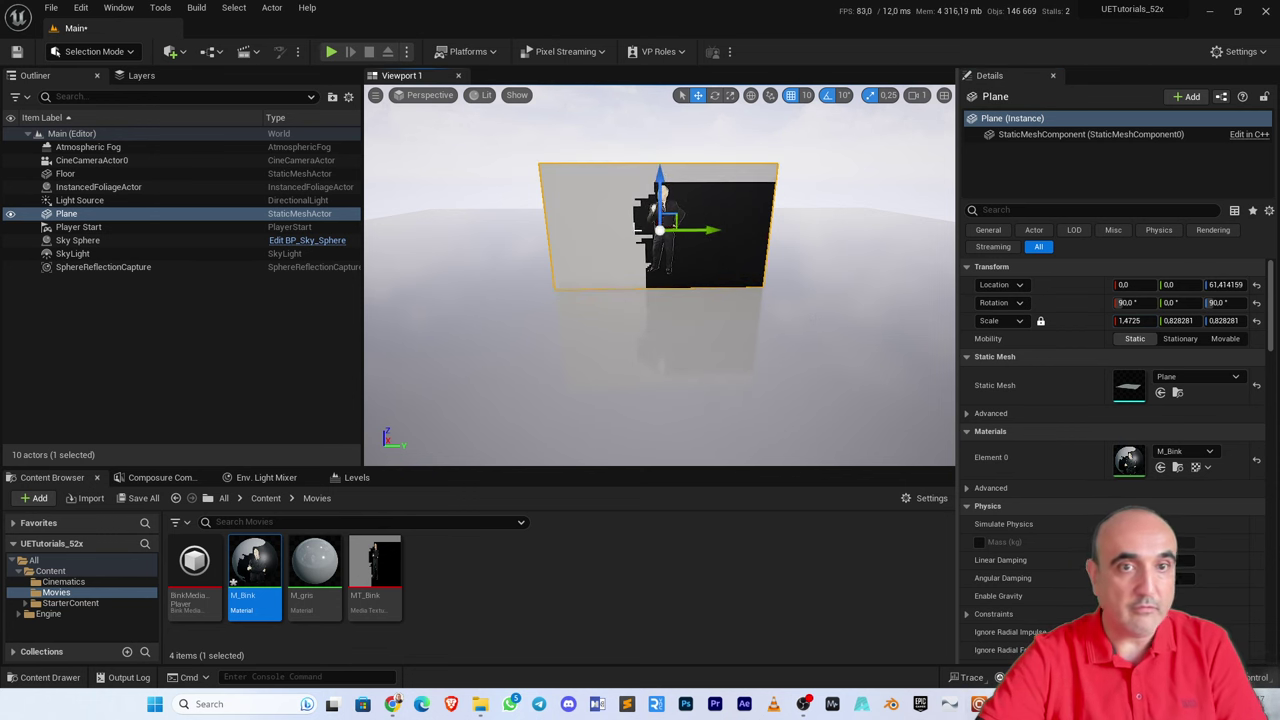
key("f")
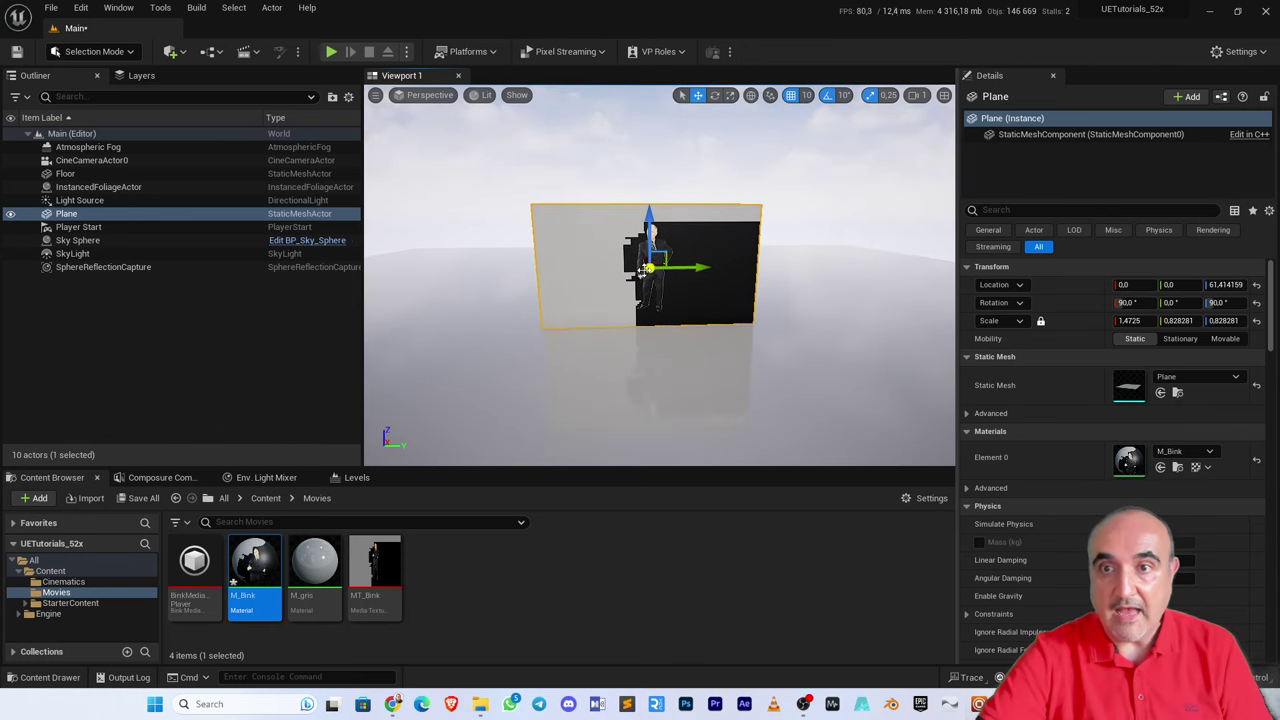
- Connect the texture sample's alpha output to the Opacity Mask of M_Bink, apply the change, and close the material
double_click(259, 567)
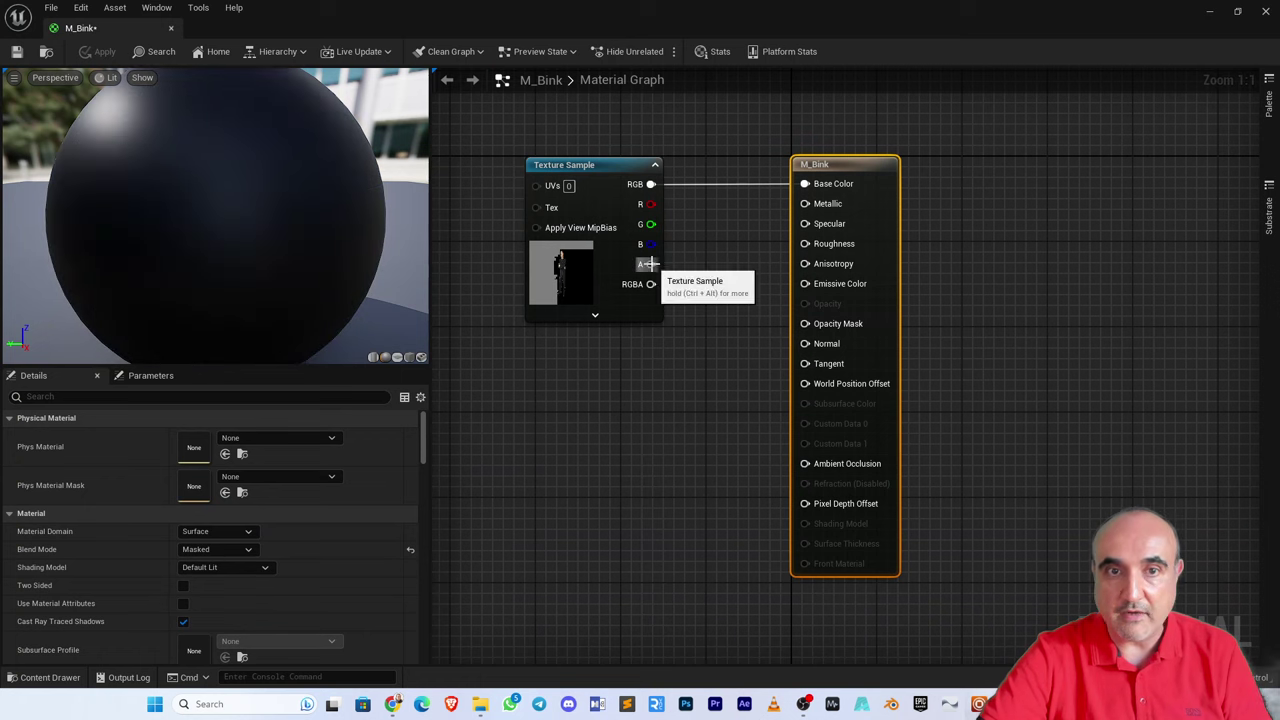
left_click_drag(651, 264, 806, 324)
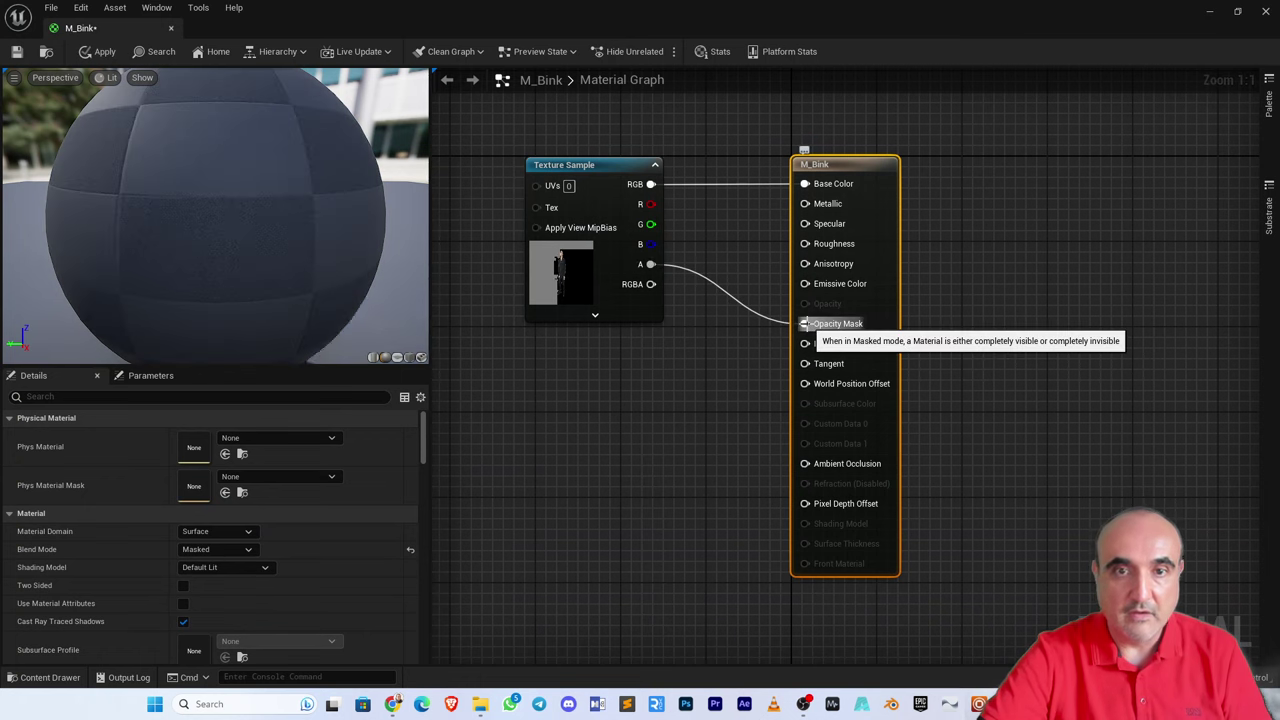
left_click(103, 53)
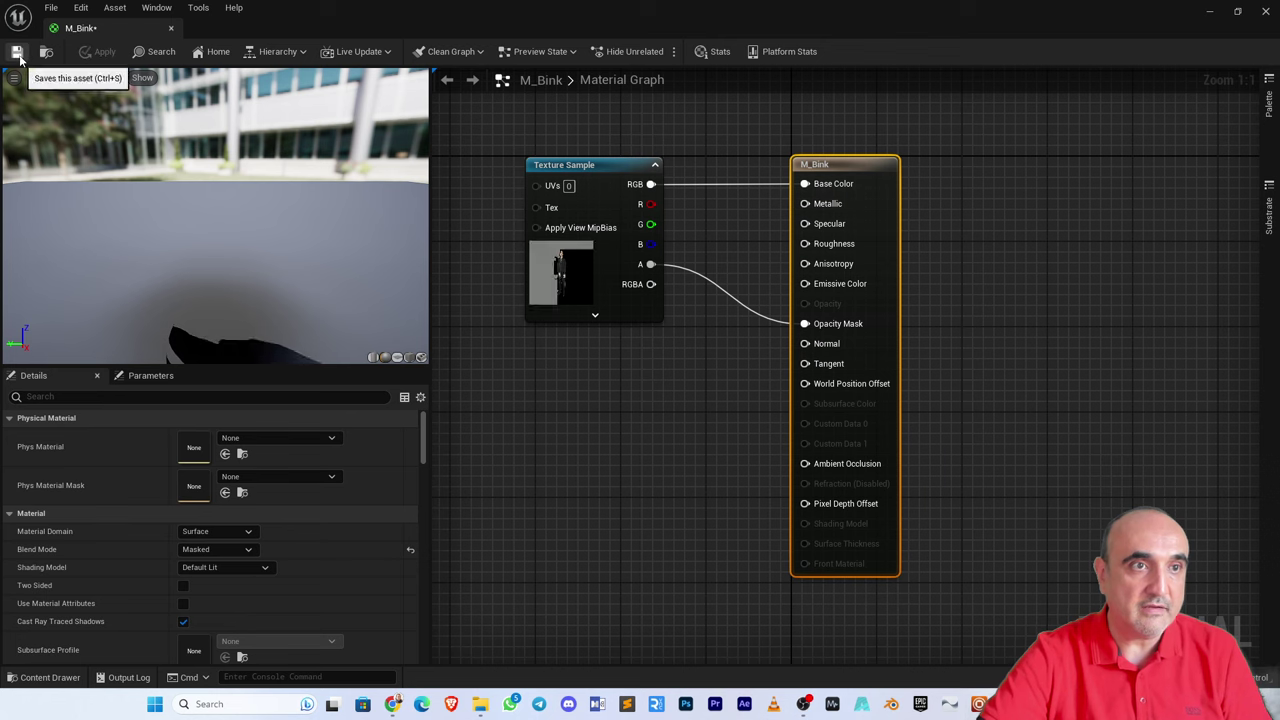
left_click(171, 28)
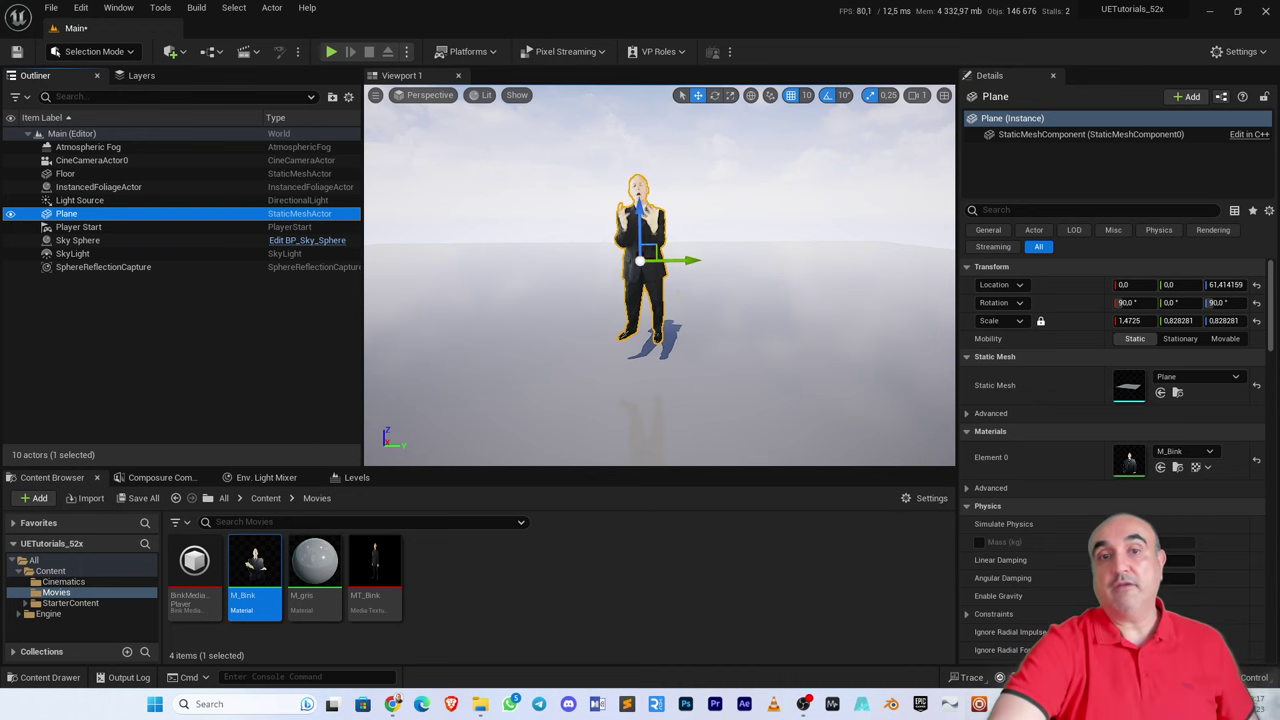
right_click_drag(611, 452, 635, 406)
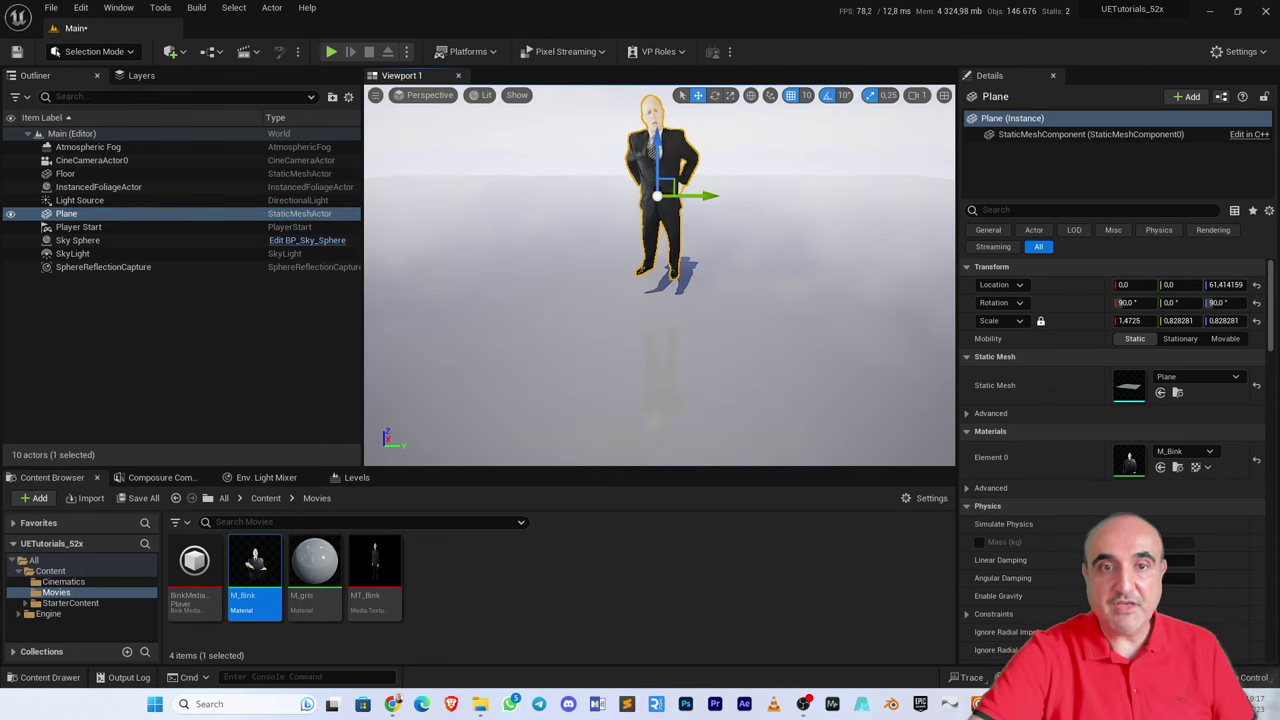
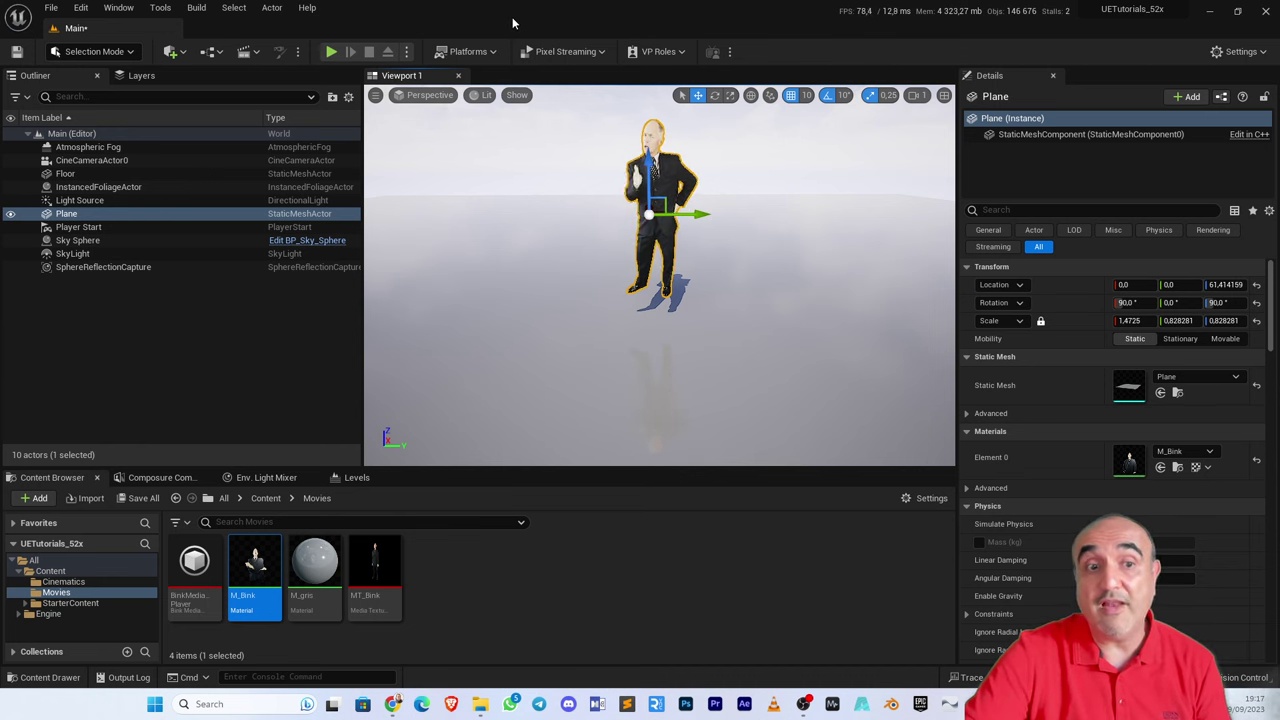
left_click(262, 499)
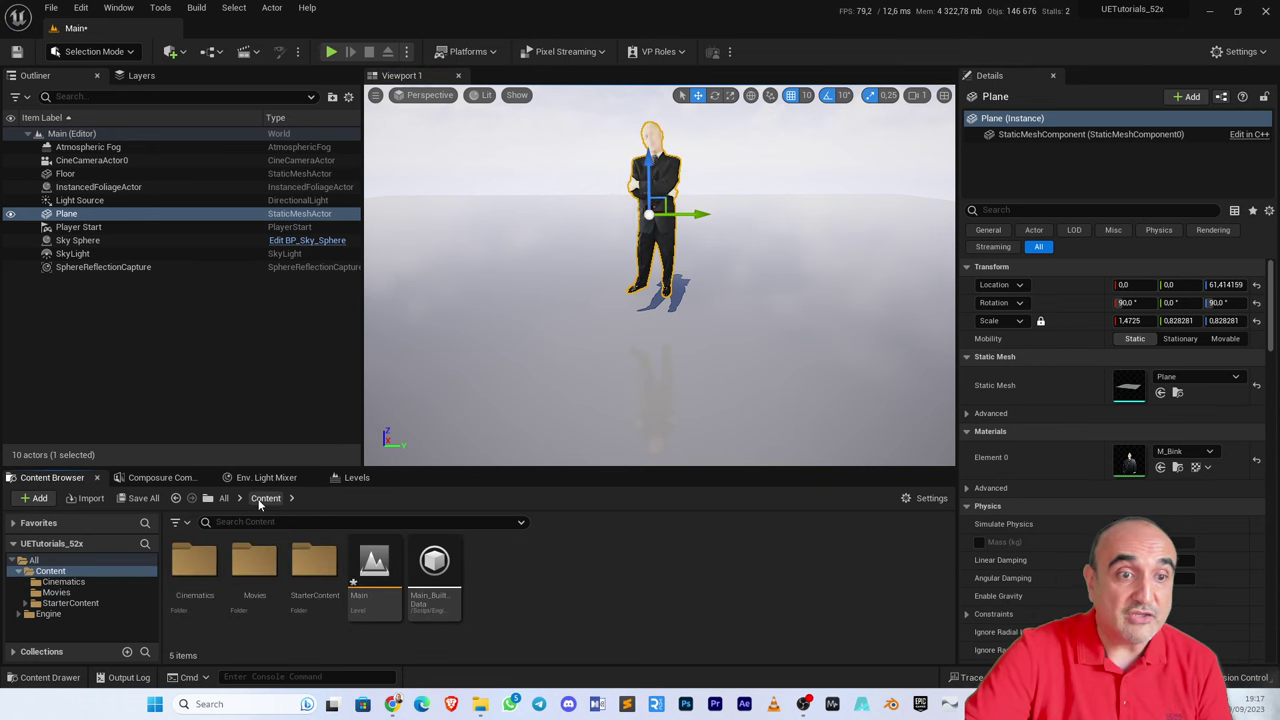
double_click(195, 573)
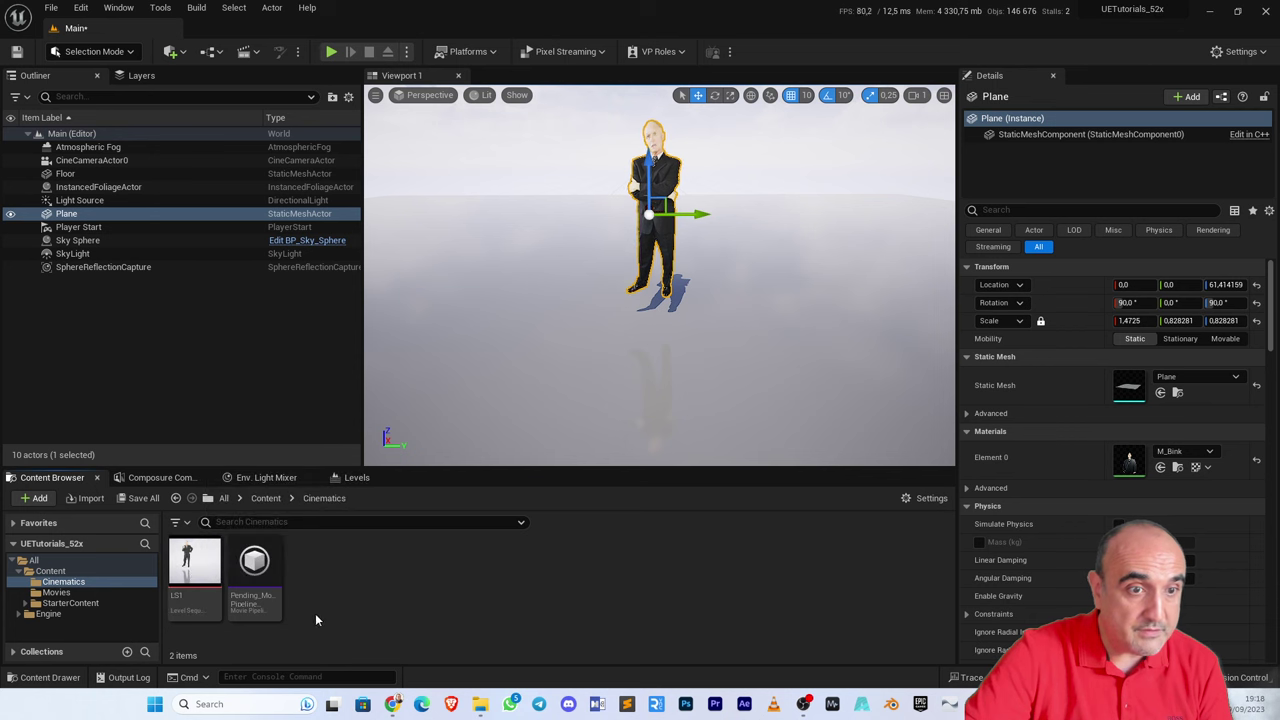
left_click(267, 499)
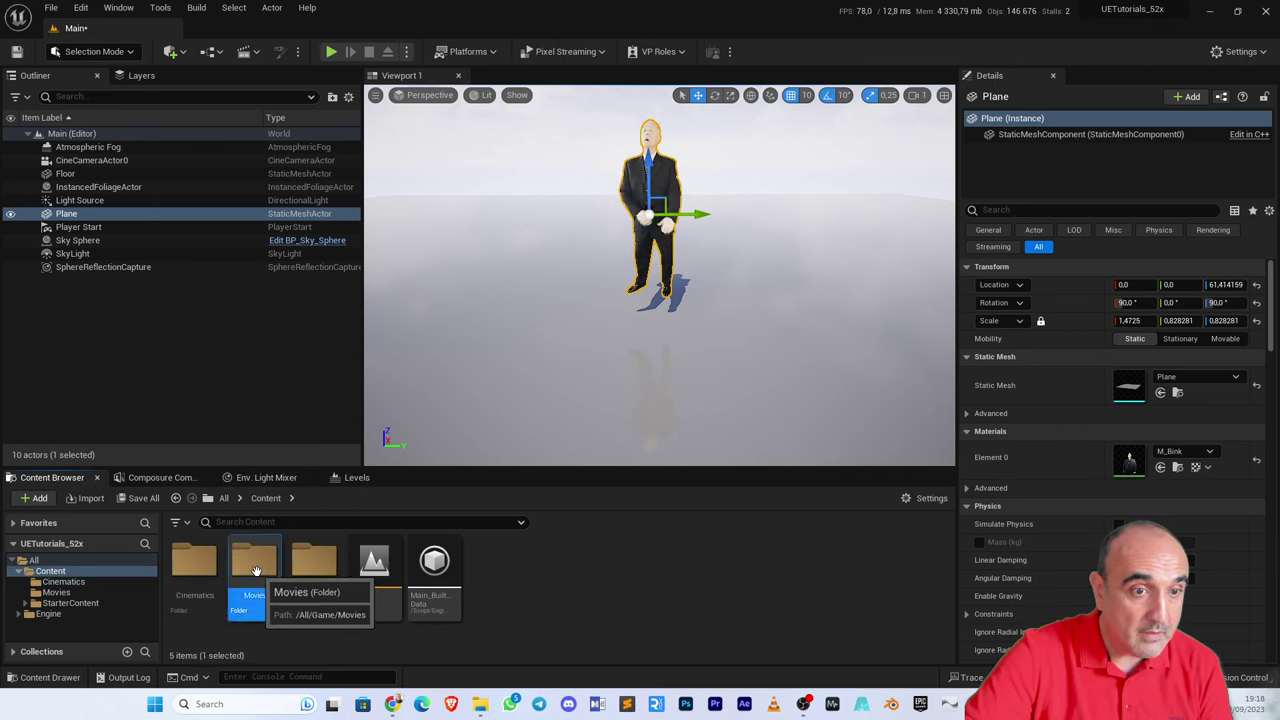
double_click(254, 565)
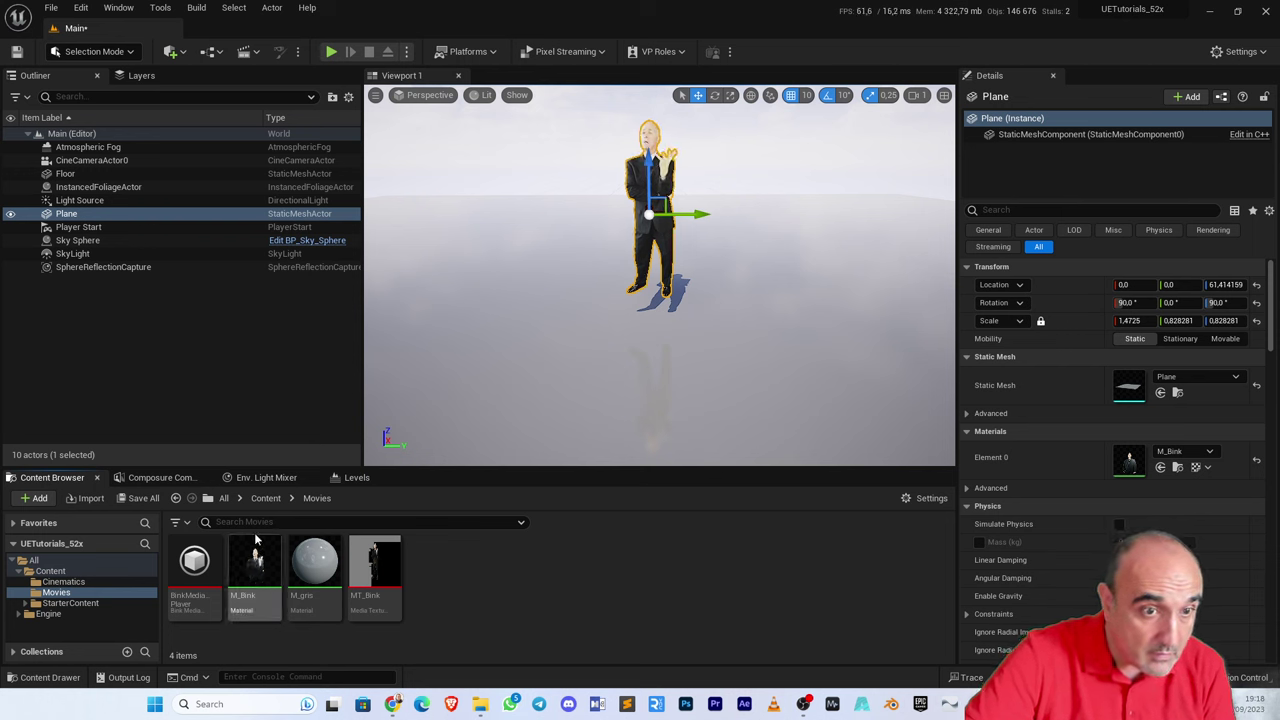
left_click(265, 498)
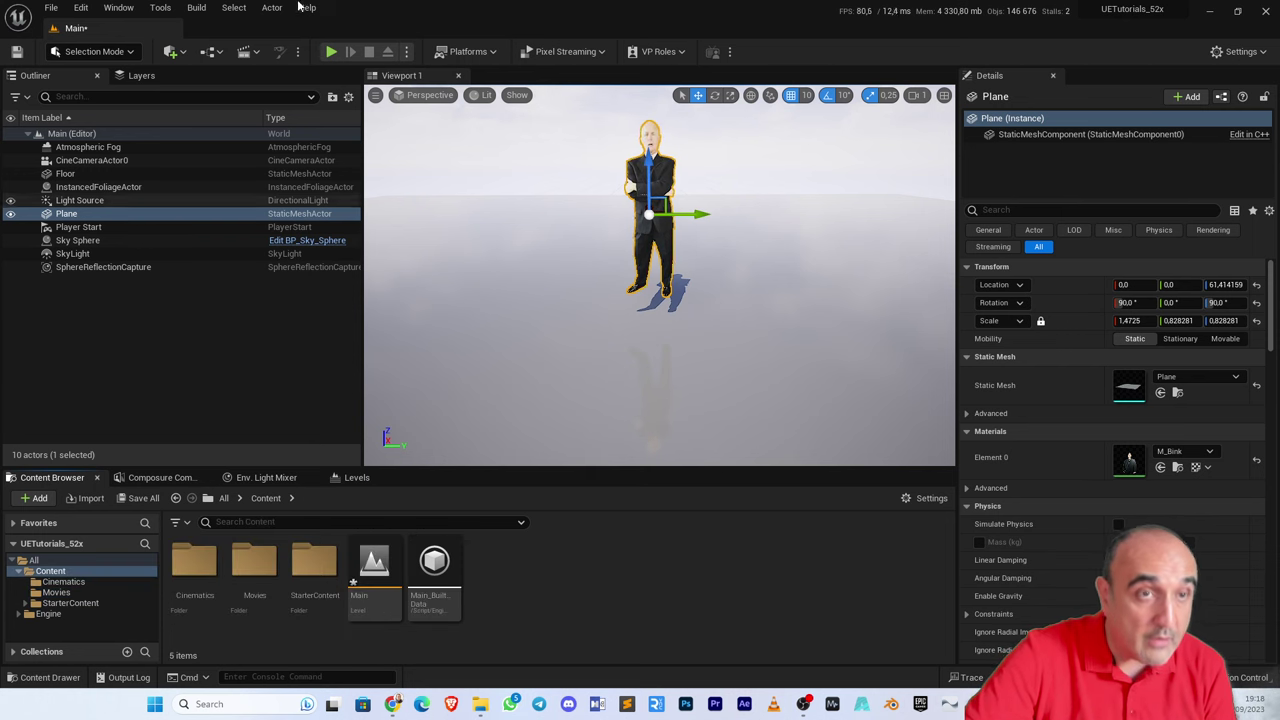
- Open the level blueprint and bring its BeginPlay, 1 key and 2 key node chains into view
left_click(212, 51)
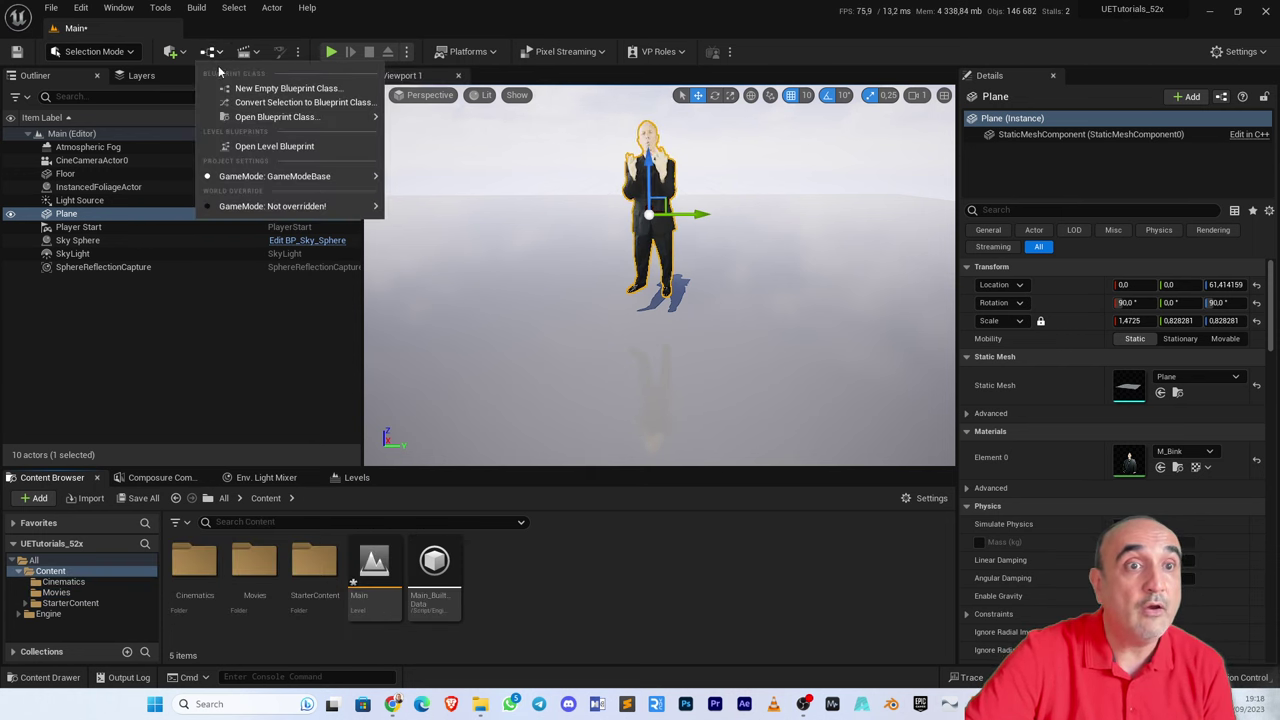
left_click(299, 148)
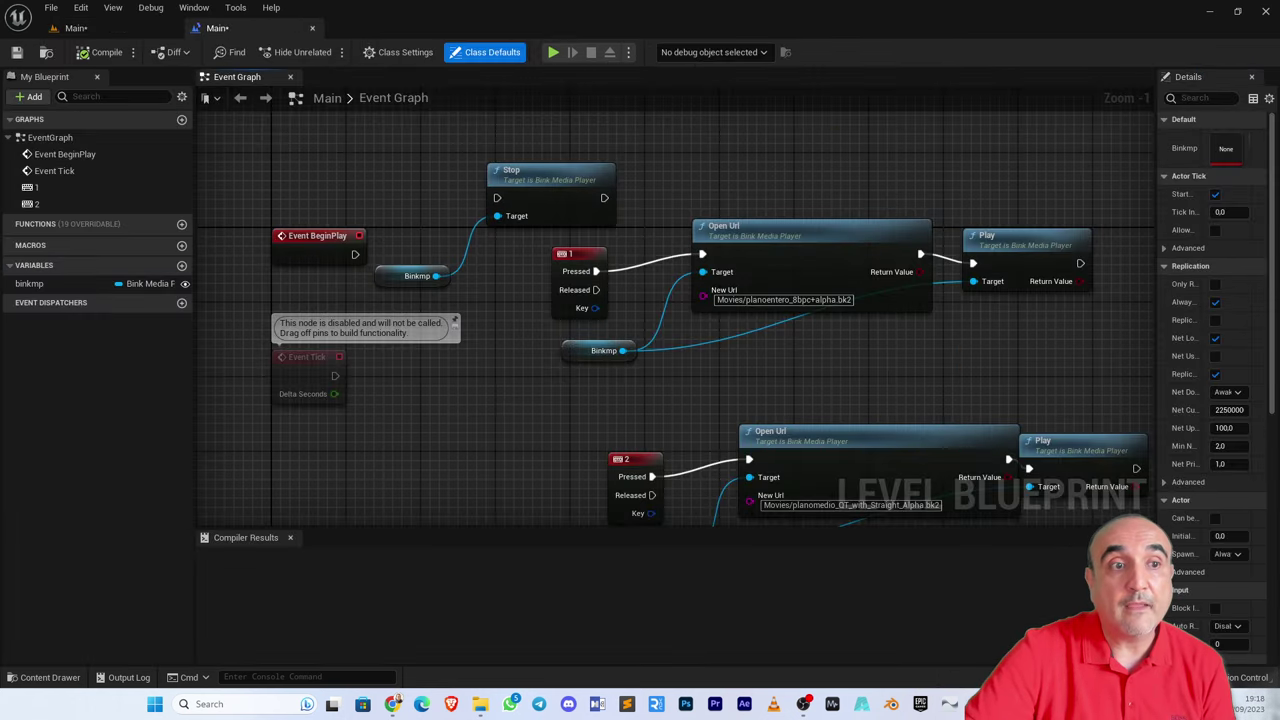
mouse_move(501, 406)
right_mouse_down()
mouse_move(437, 329)
mouse_move(429, 354)
mouse_move(494, 404)
right_mouse_up()
scroll(495, 298, "up", 1)
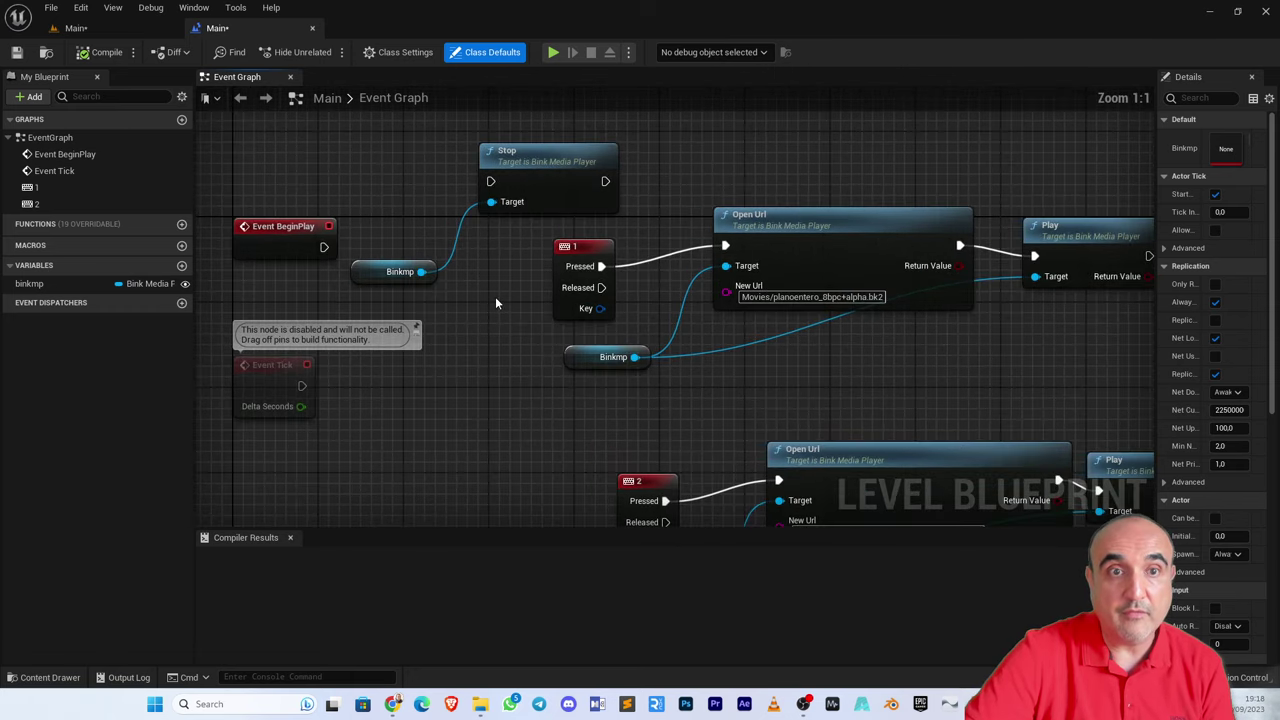
right_click_drag(497, 280, 483, 274)
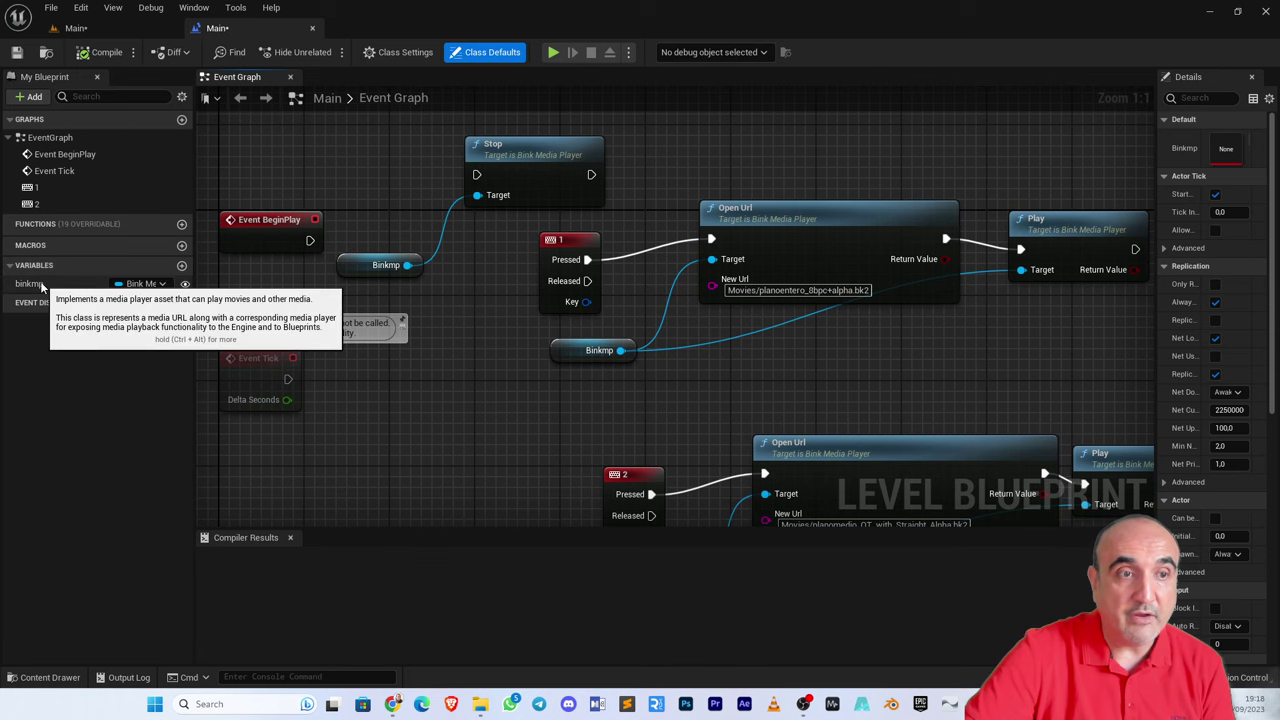
left_click(181, 265)
type("ne")
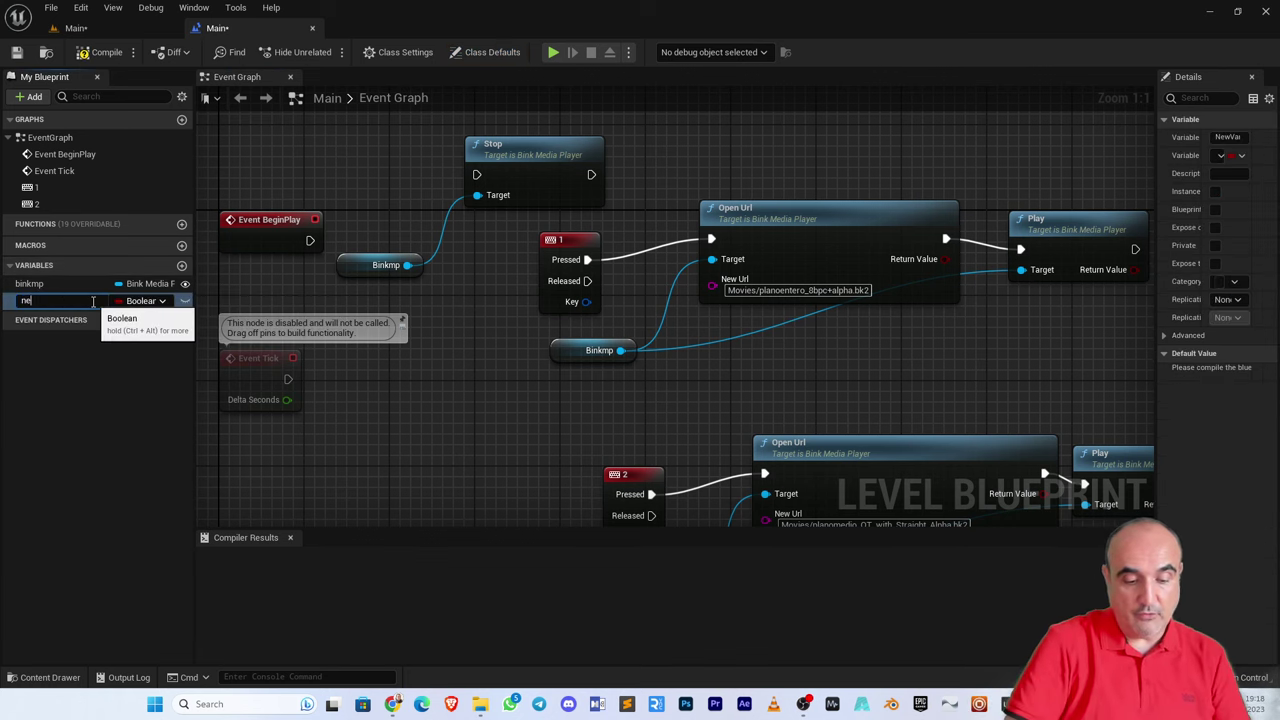
type("wb")
type("ar")
key("Return")
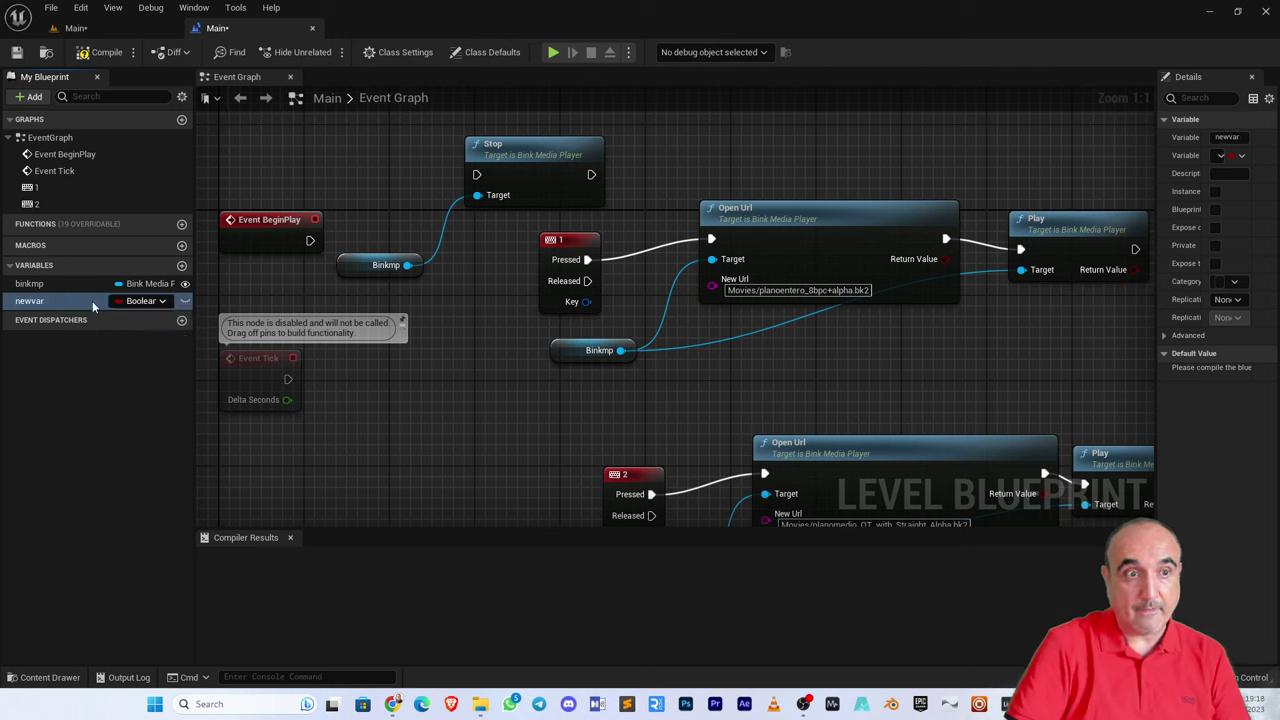
left_click(142, 302)
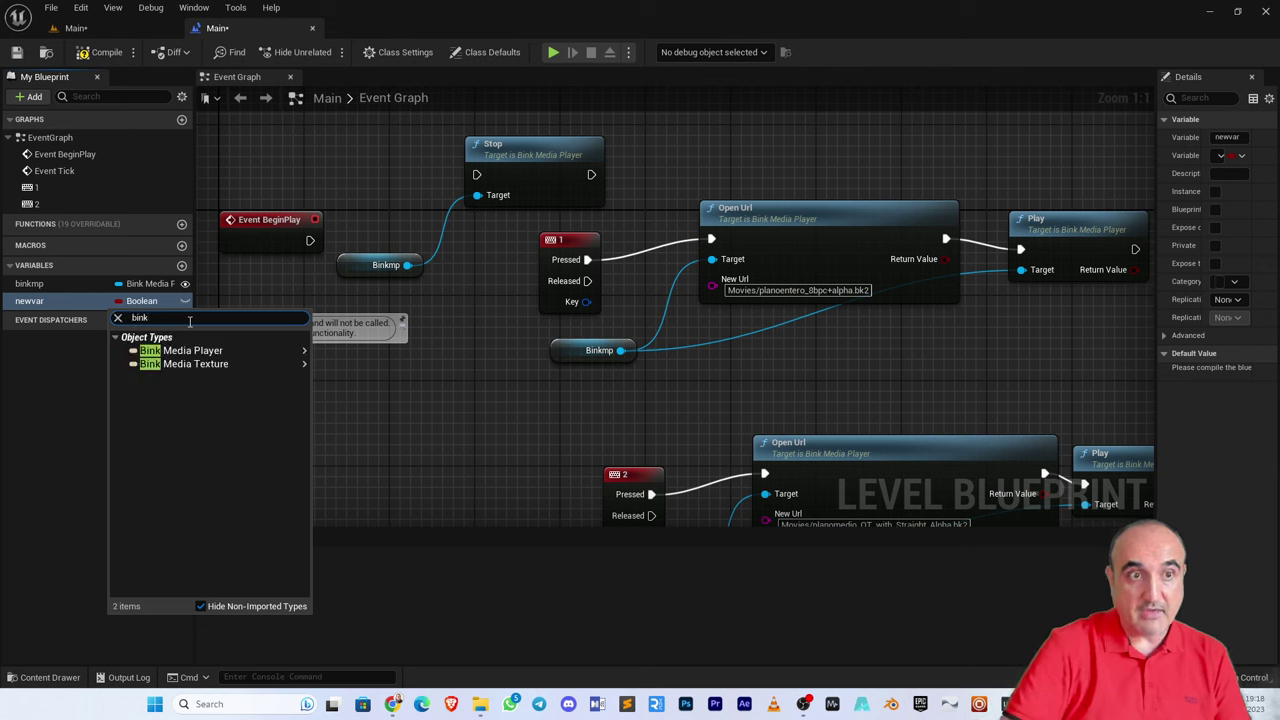
mouse_move(264, 366)
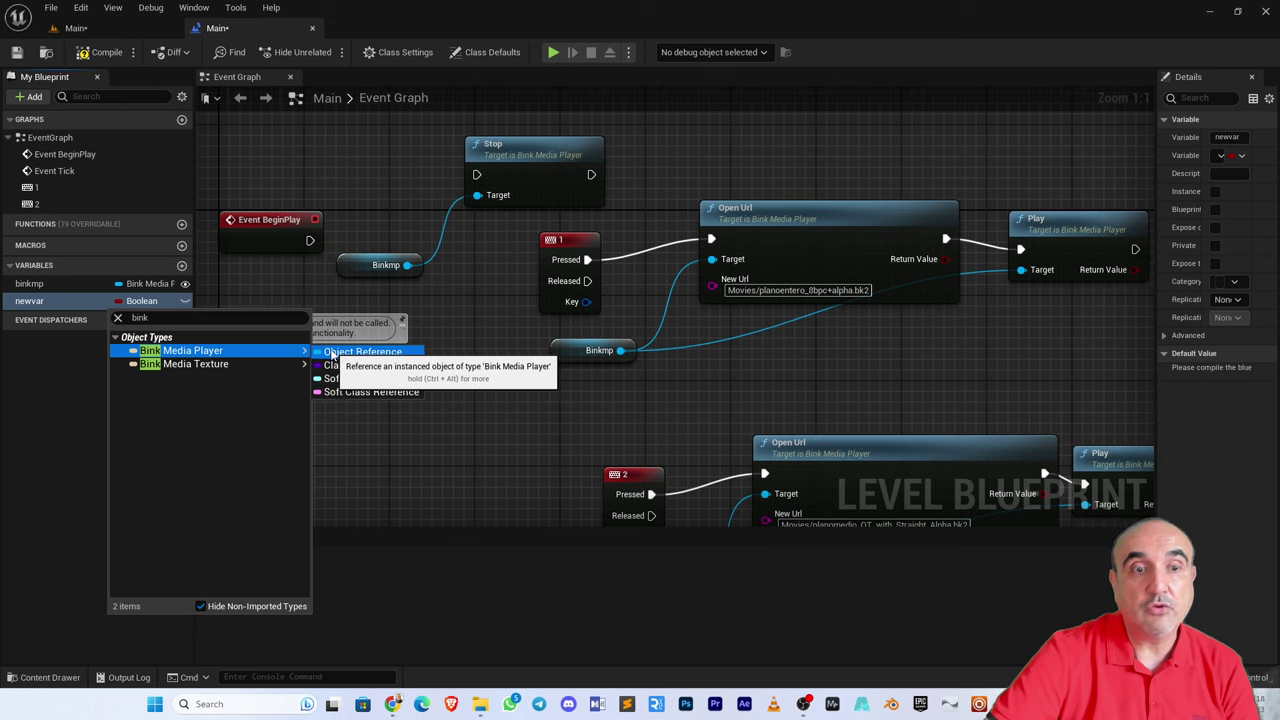
left_click(74, 358)
left_click(53, 300)
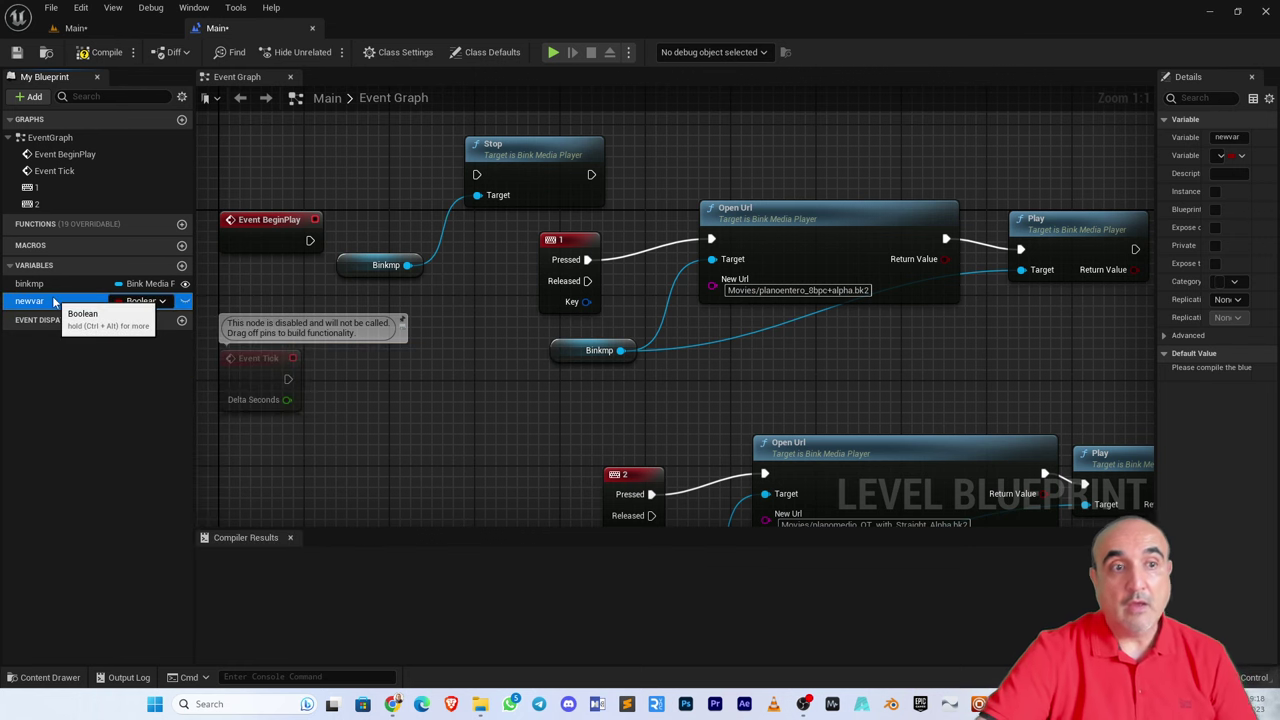
key("Delete")
- Set the binkmp variable's type to a Bink Media Player object reference, and compile and save the level blueprint
left_click(50, 283)
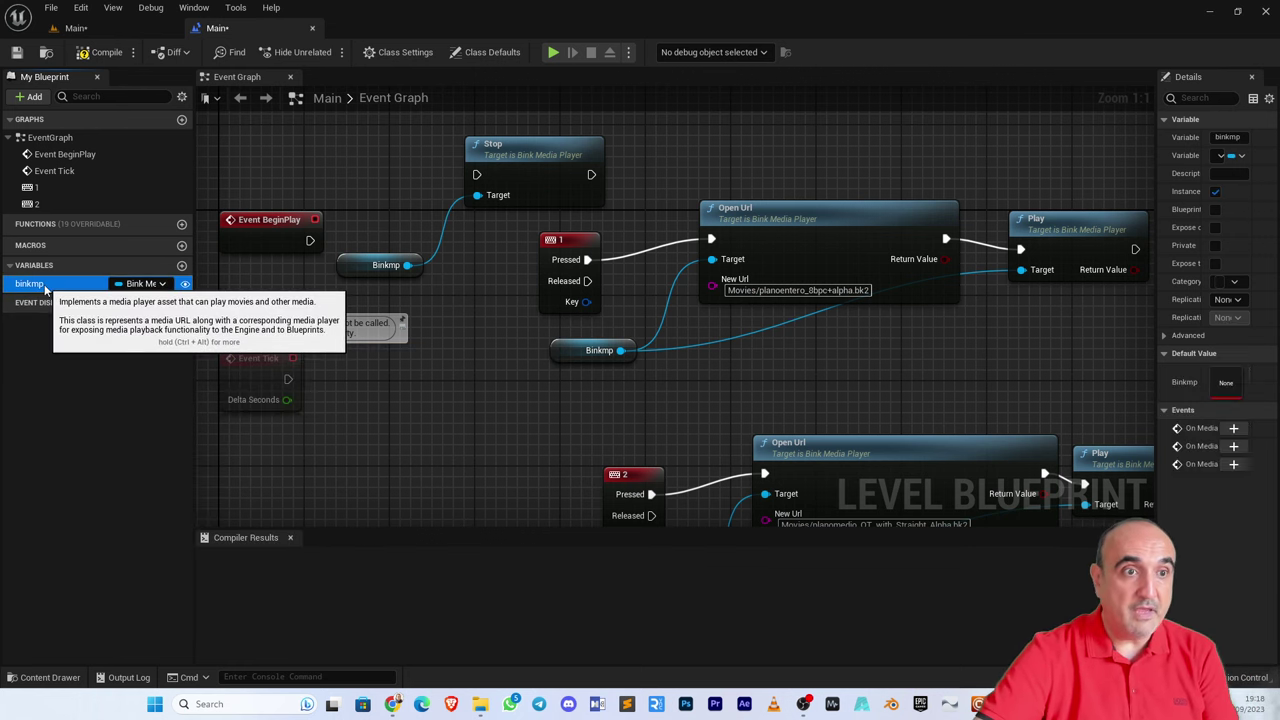
left_click(165, 283)
type("bink")
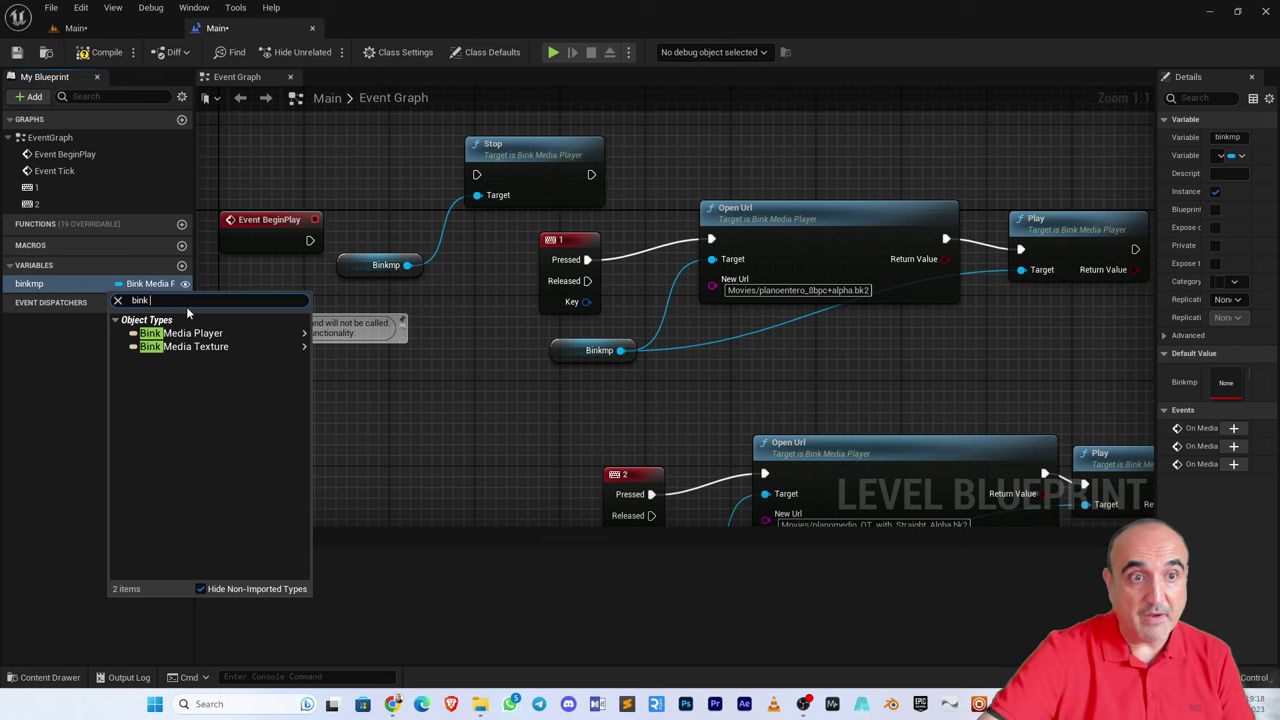
mouse_move(296, 336)
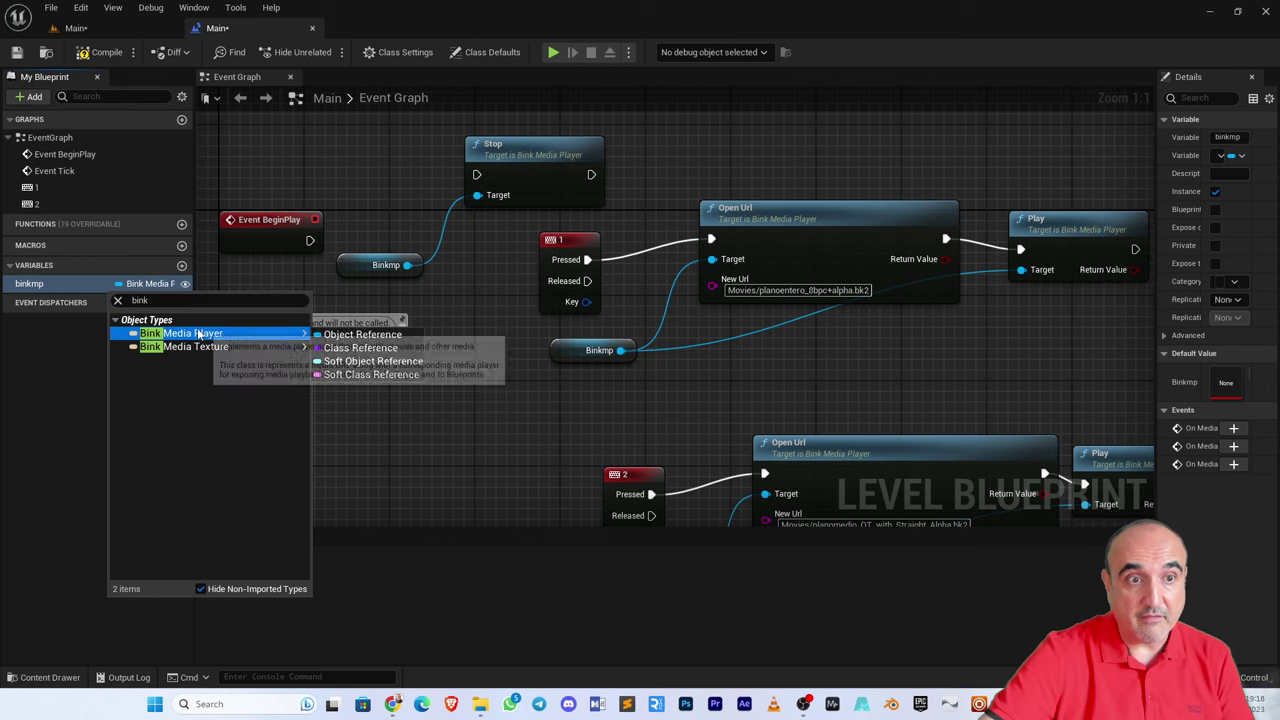
left_click(388, 343)
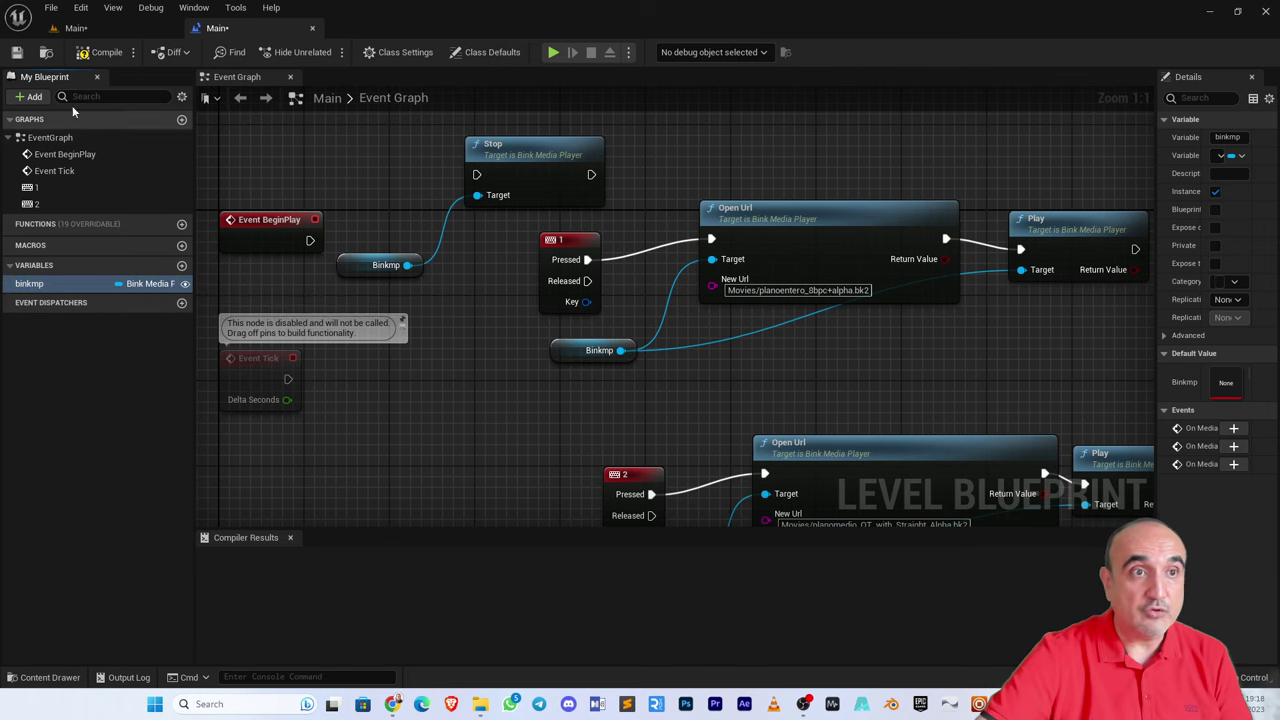
left_click(98, 52)
left_click(18, 53)
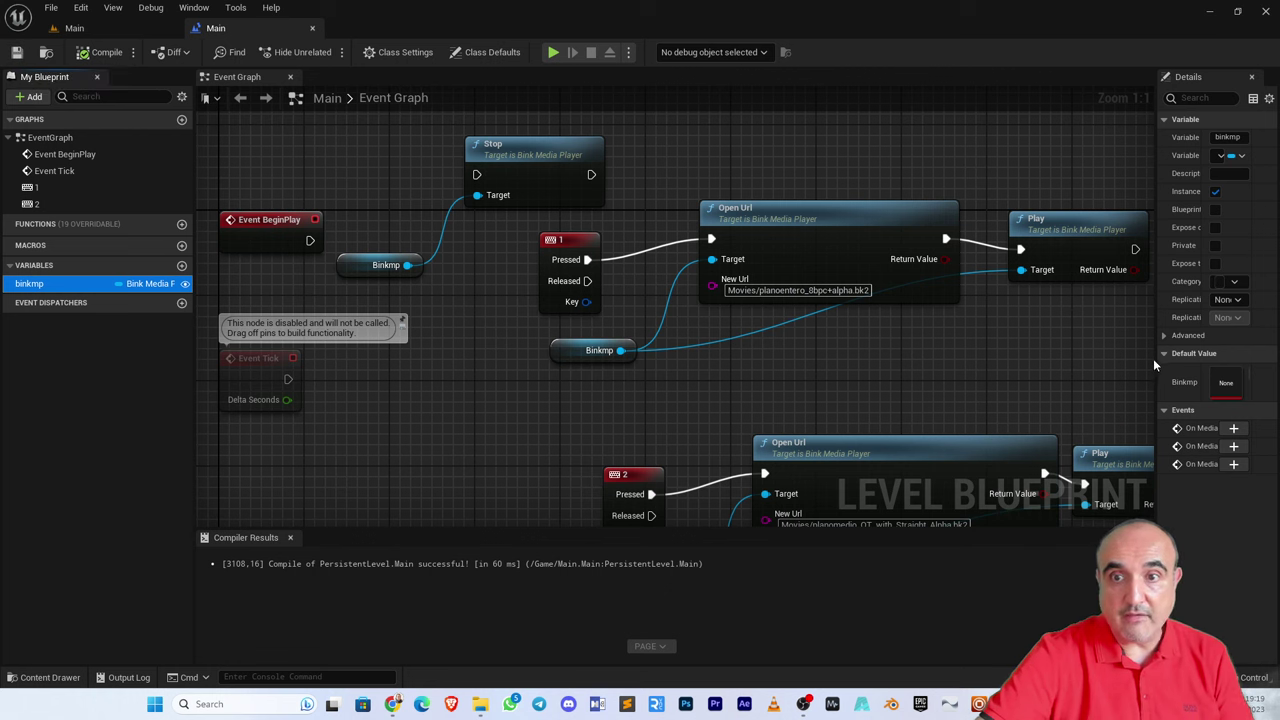
- Set the binkmp variable's default value to BinkMediaPlayer, and compile and save the level blueprint
left_click_drag(1155, 358, 965, 364)
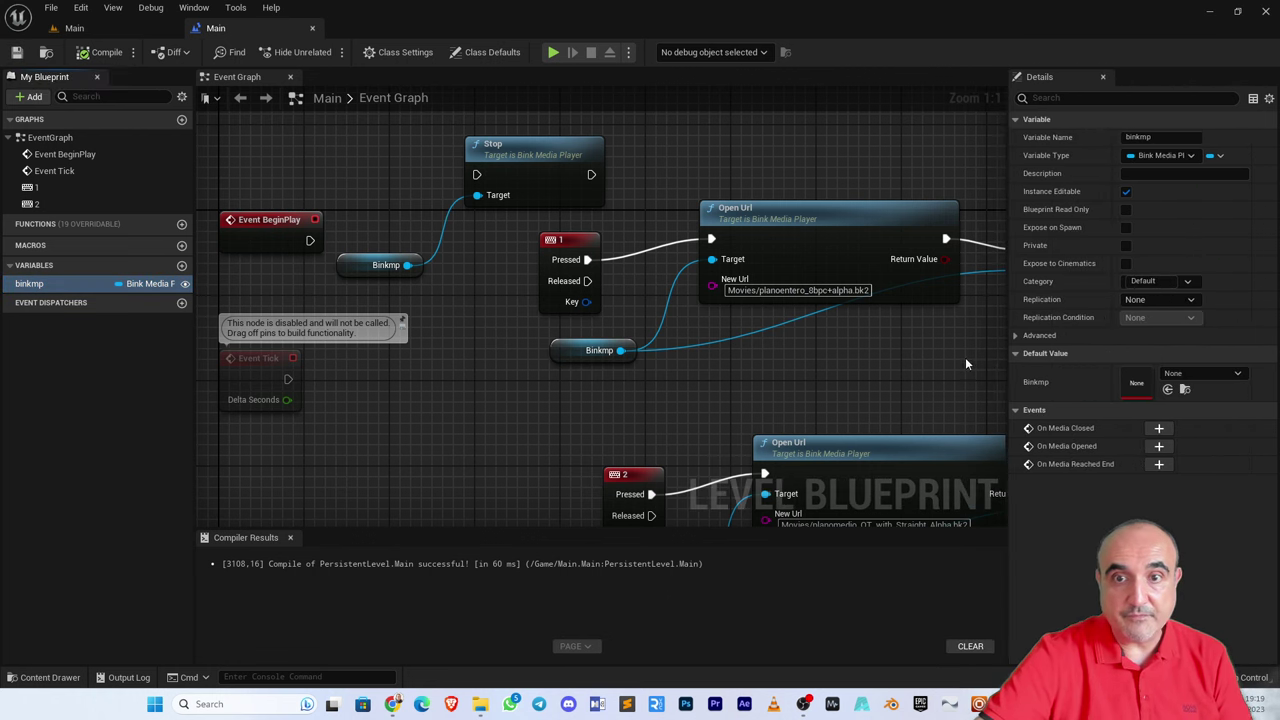
double_click(50, 285)
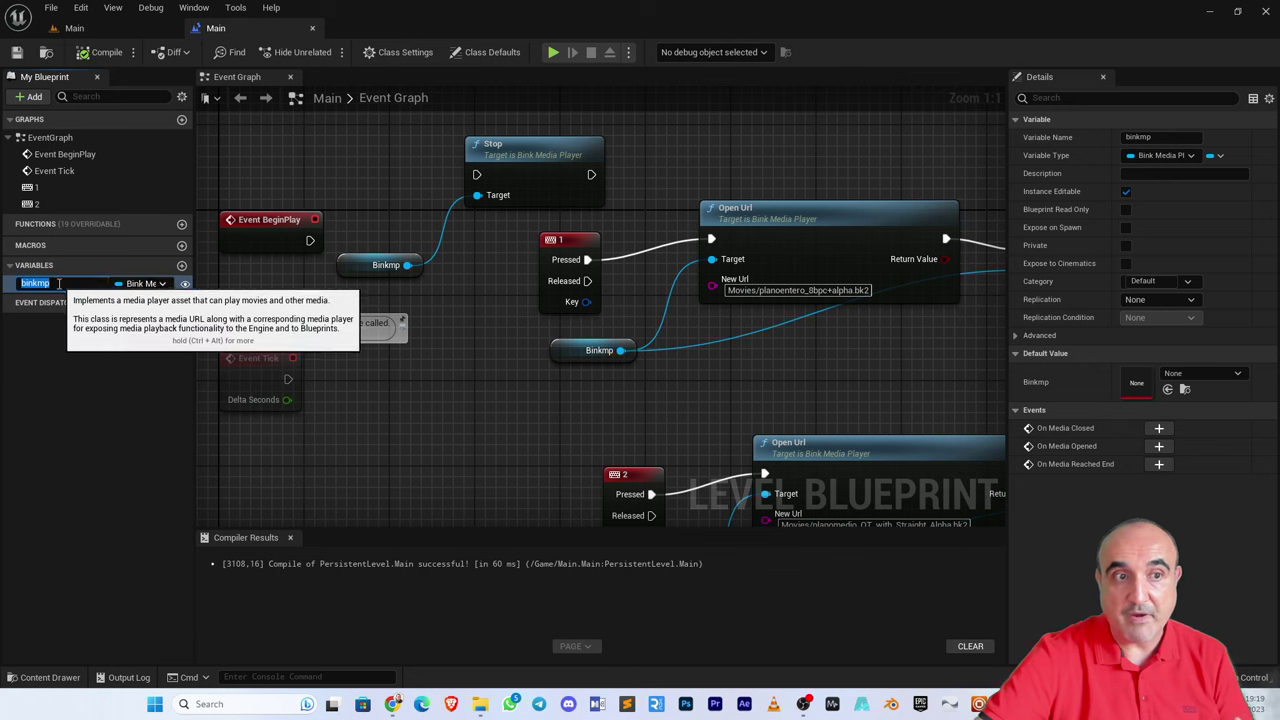
key("Return")
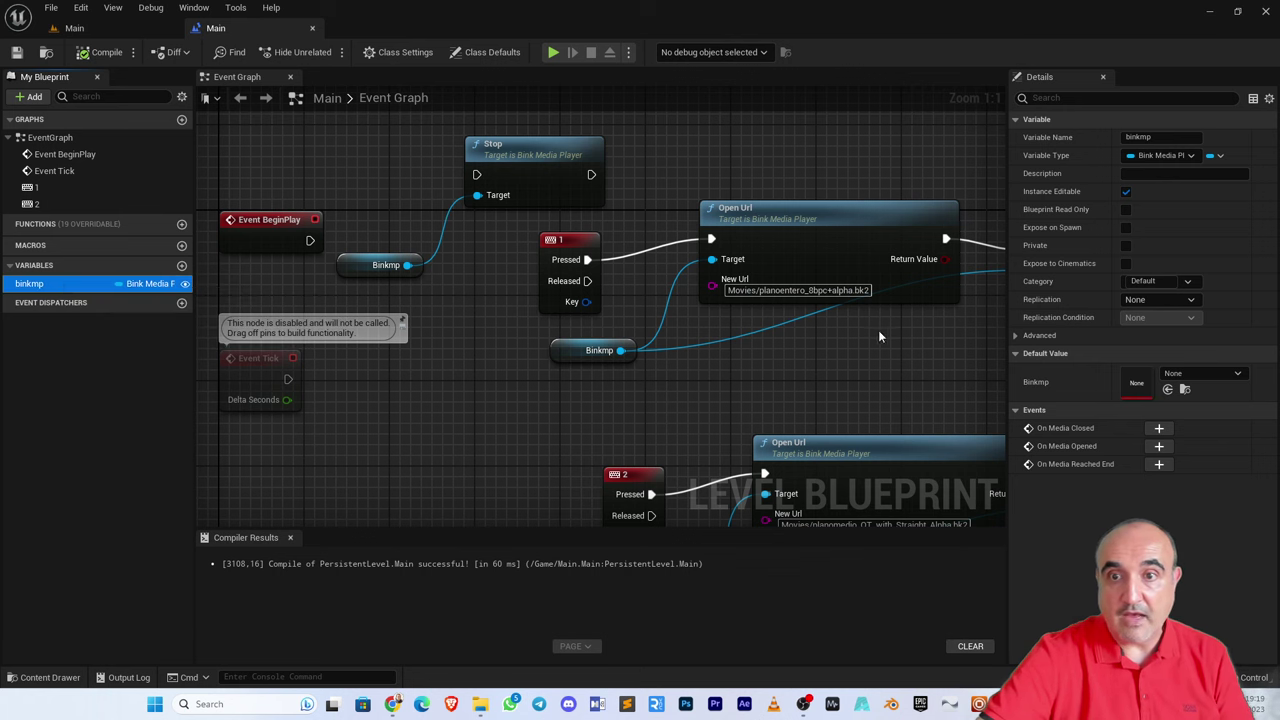
left_click(1200, 374)
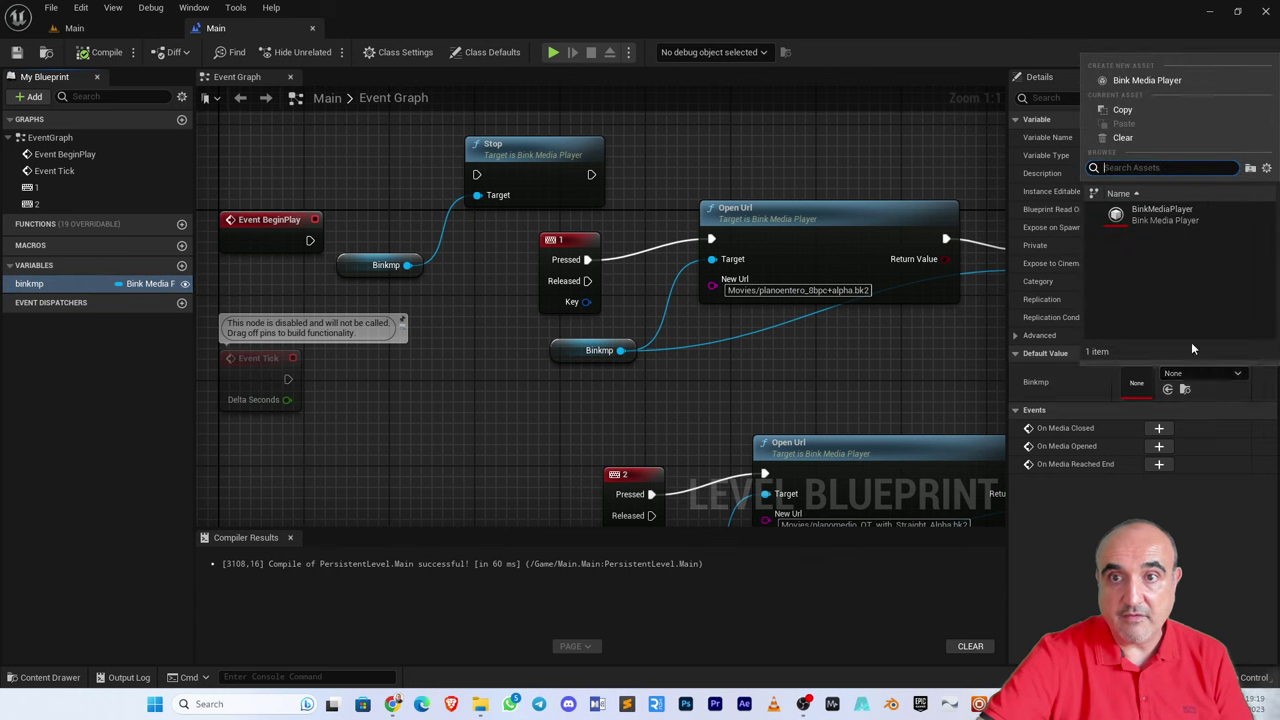
left_click(1161, 212)
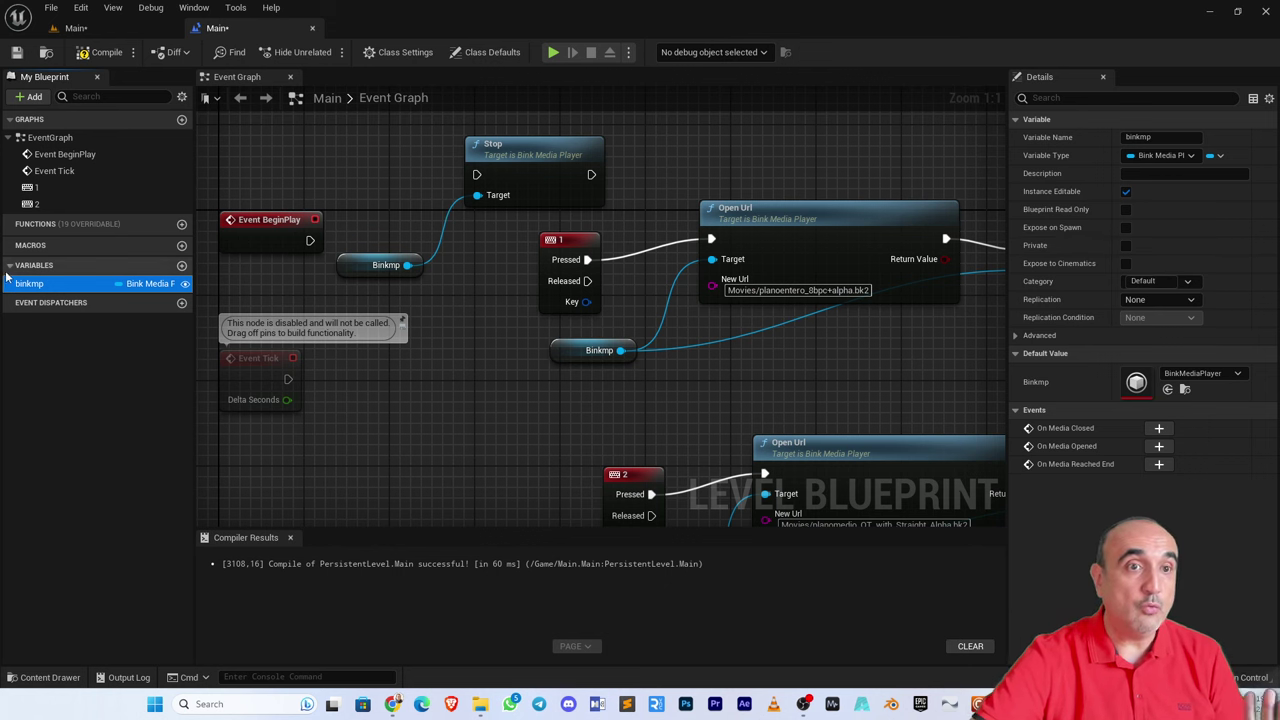
left_click(104, 52)
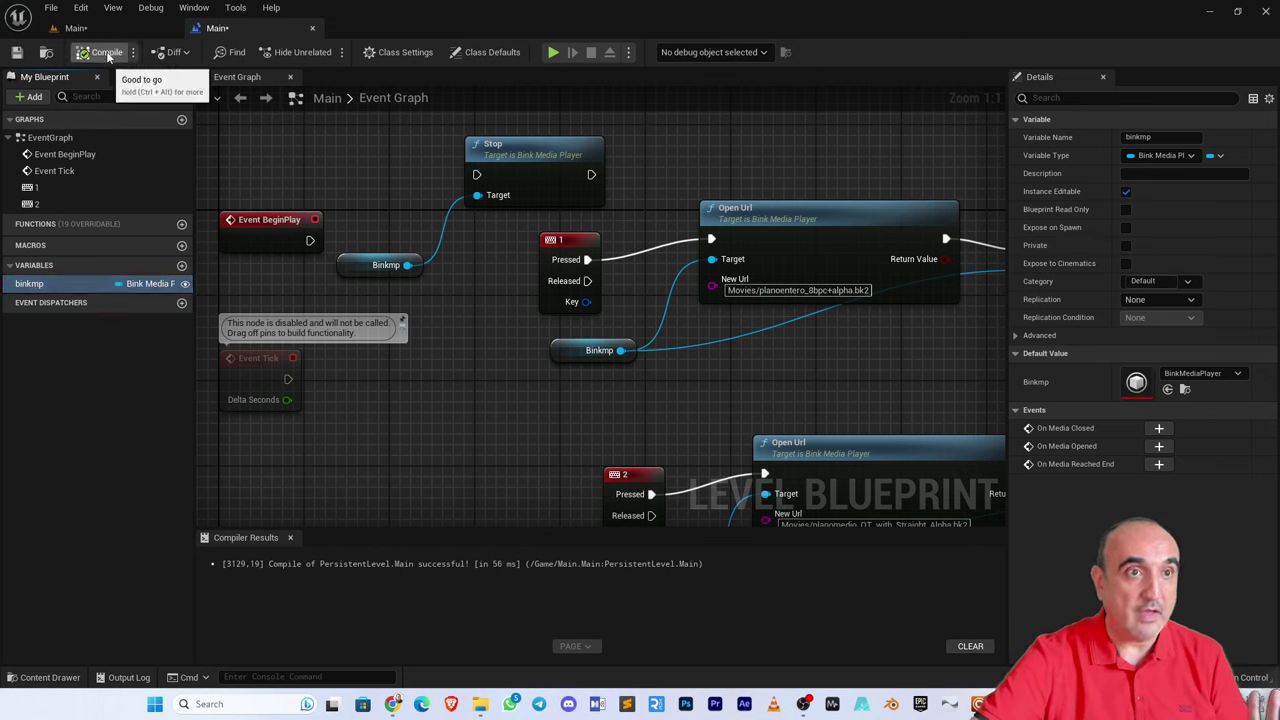
left_click(18, 53)
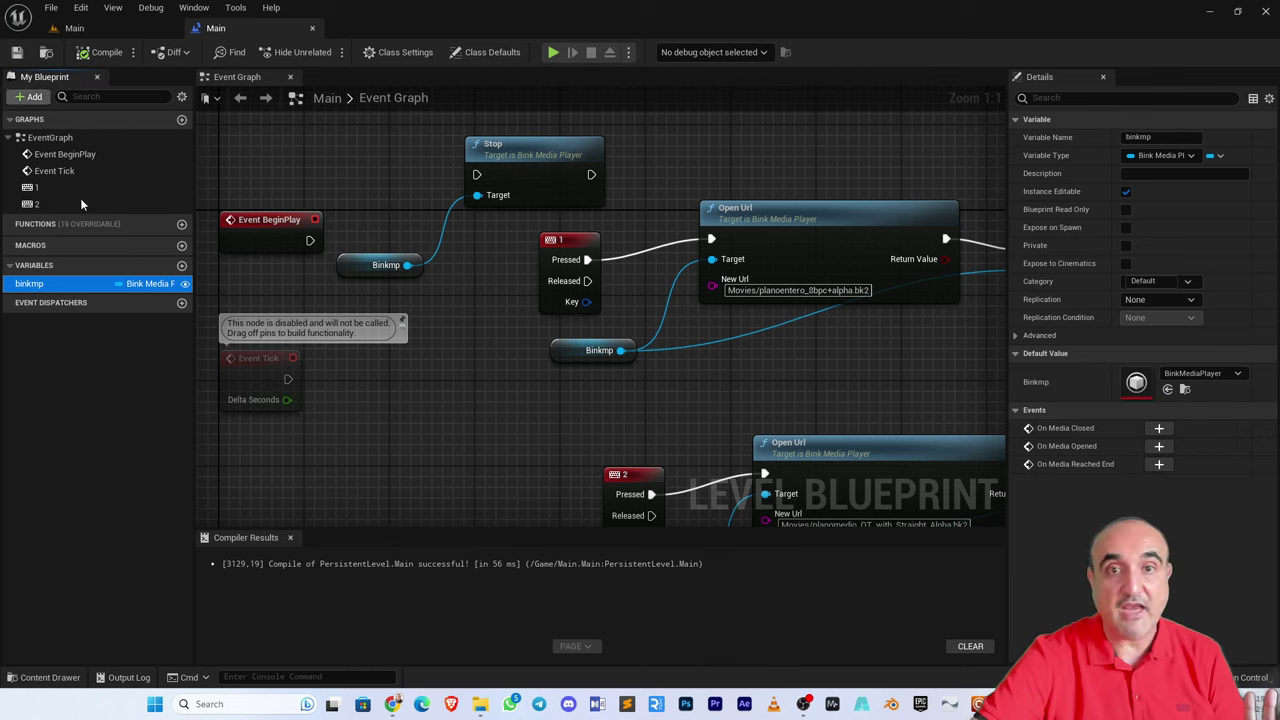
- Place a Get node for the binkmp variable in the empty graph area below the existing key event chains
right_click_drag(634, 402, 568, 320)
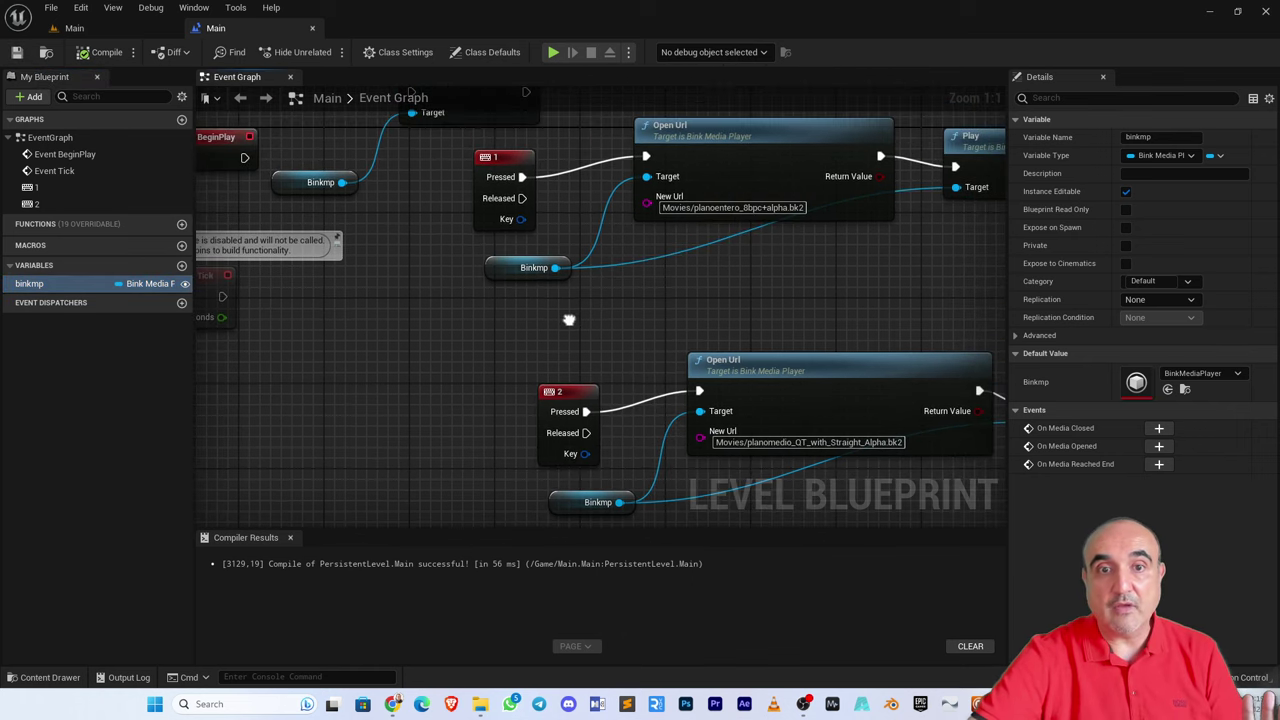
right_click_drag(464, 378, 451, 152)
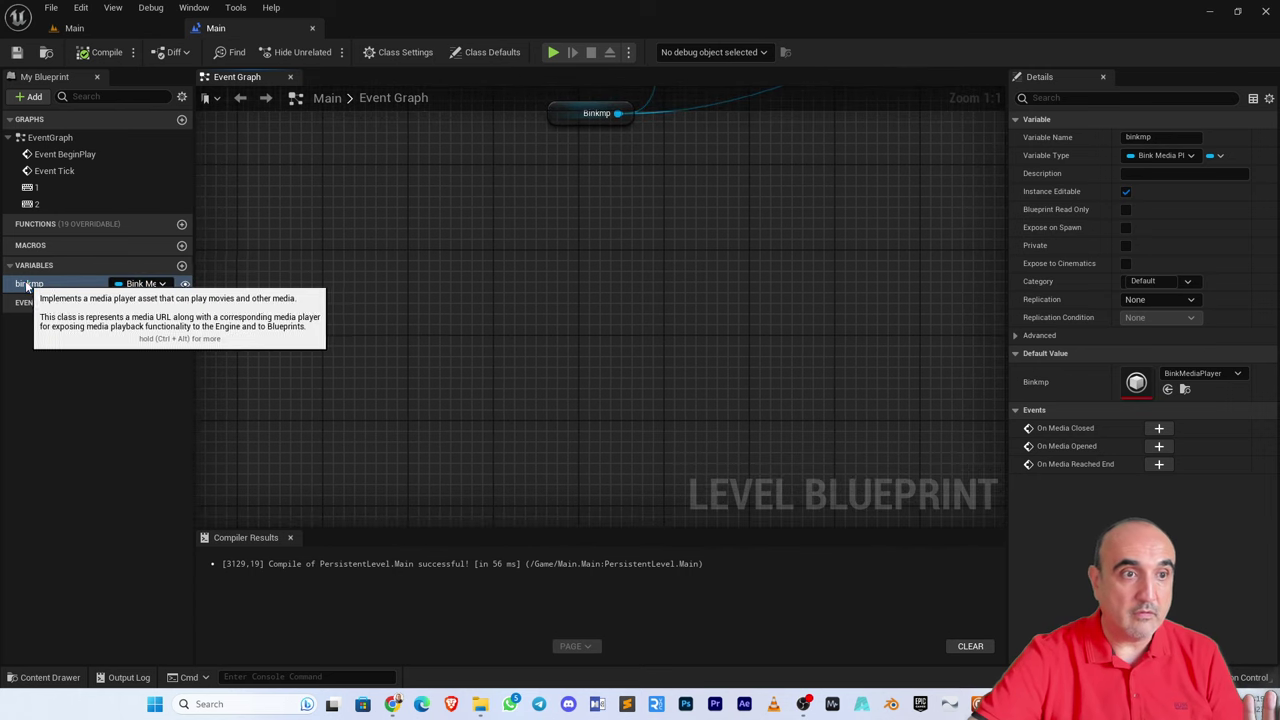
left_click_drag(70, 283, 468, 290)
left_click(503, 313)
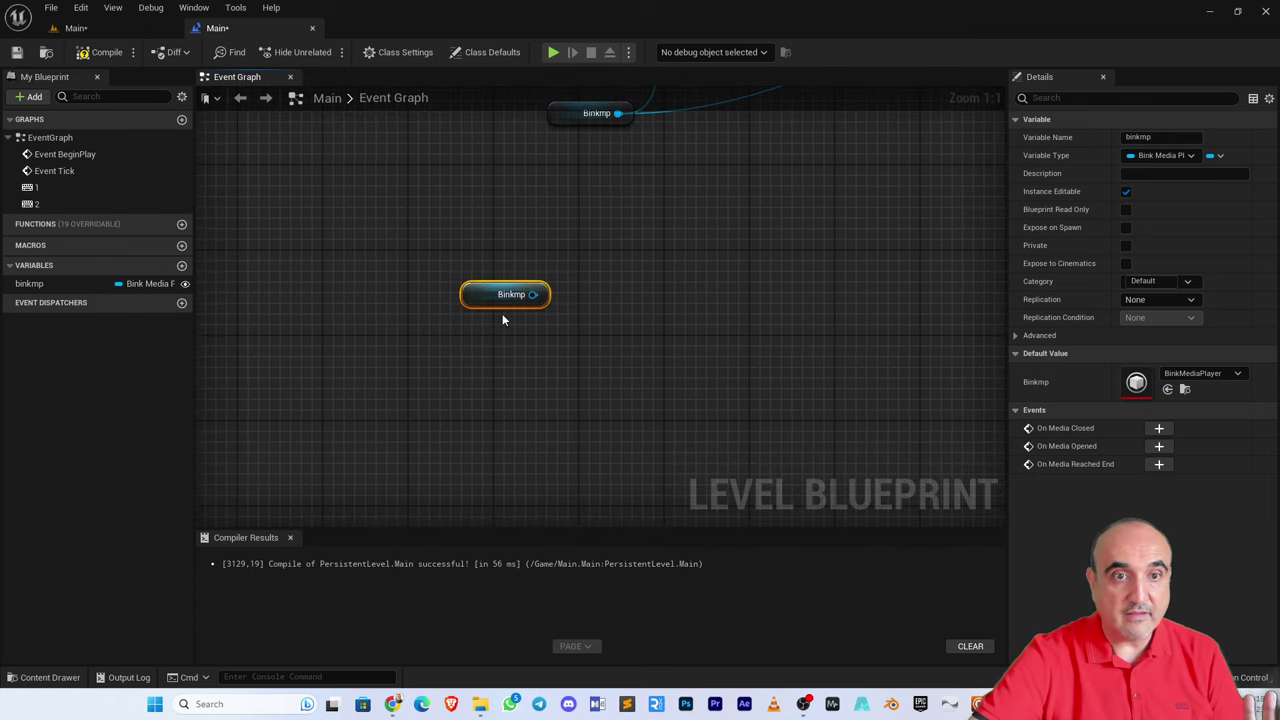
- Examine the Bink Media Player actions offered under Media for the new Binkmp node's output
left_click_drag(534, 294, 654, 244)
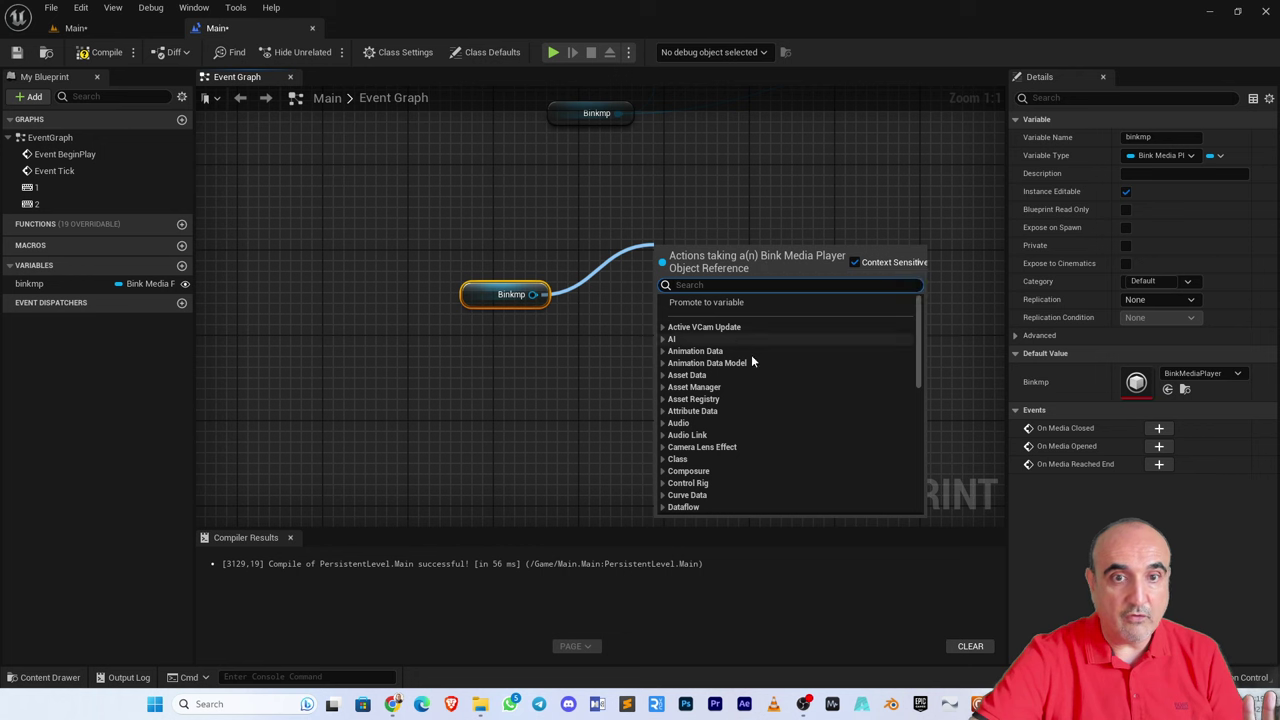
scroll(751, 360, "down", 6)
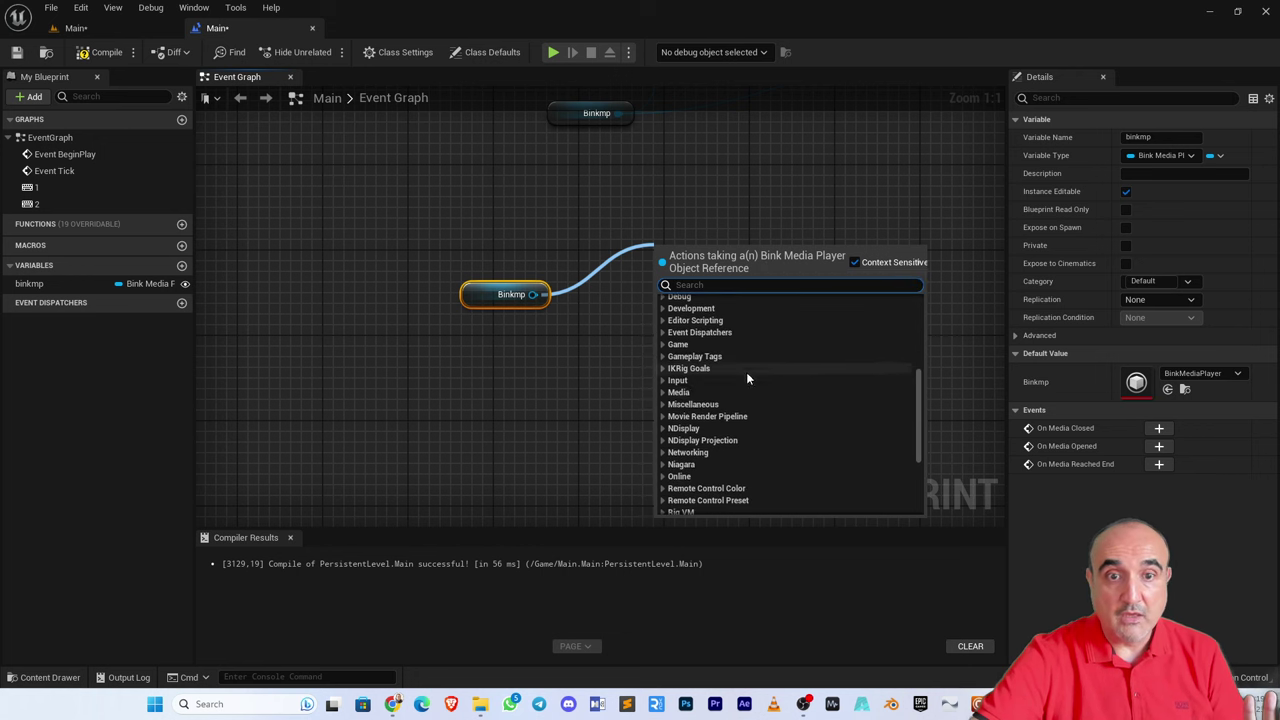
left_click(662, 393)
scroll(690, 364, "down", 3)
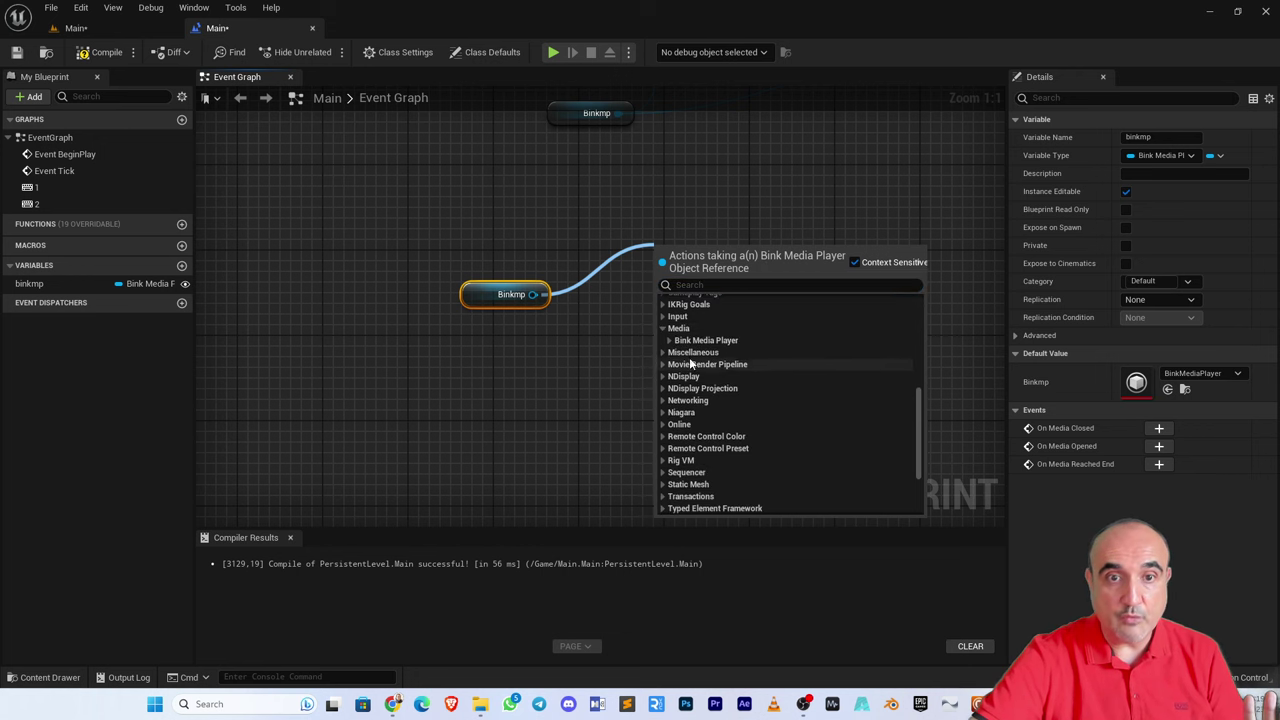
left_click(669, 341)
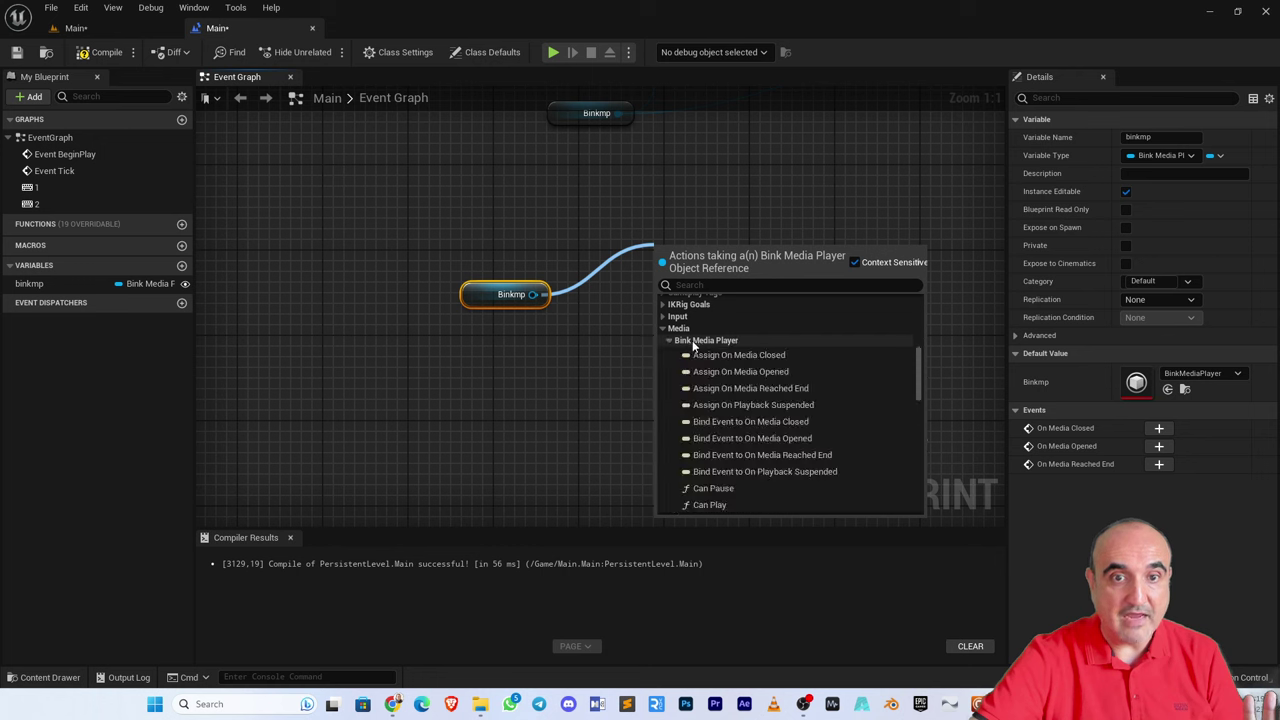
mouse_move(918, 360)
left_mouse_down()
mouse_move(921, 432)
mouse_move(926, 361)
left_mouse_up()
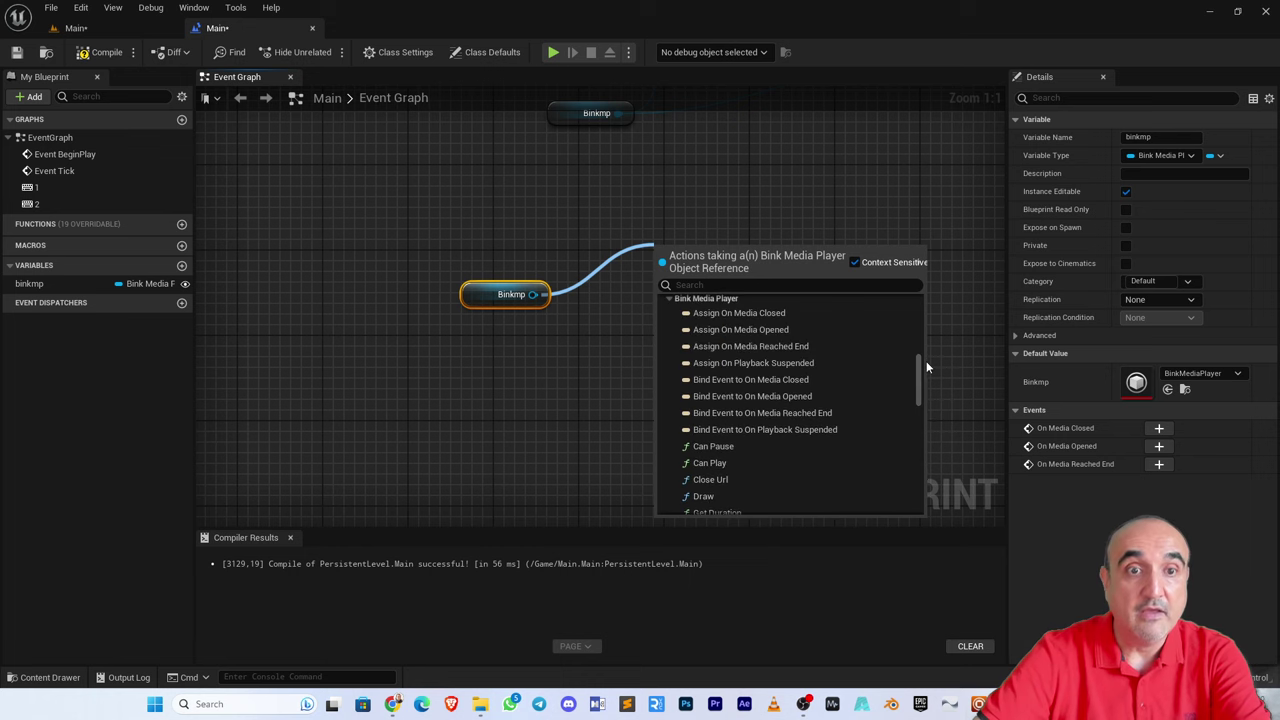
- Dismiss the action list and delete the unconnected Binkmp Get node from the empty graph area
left_click(616, 229)
left_click(510, 291)
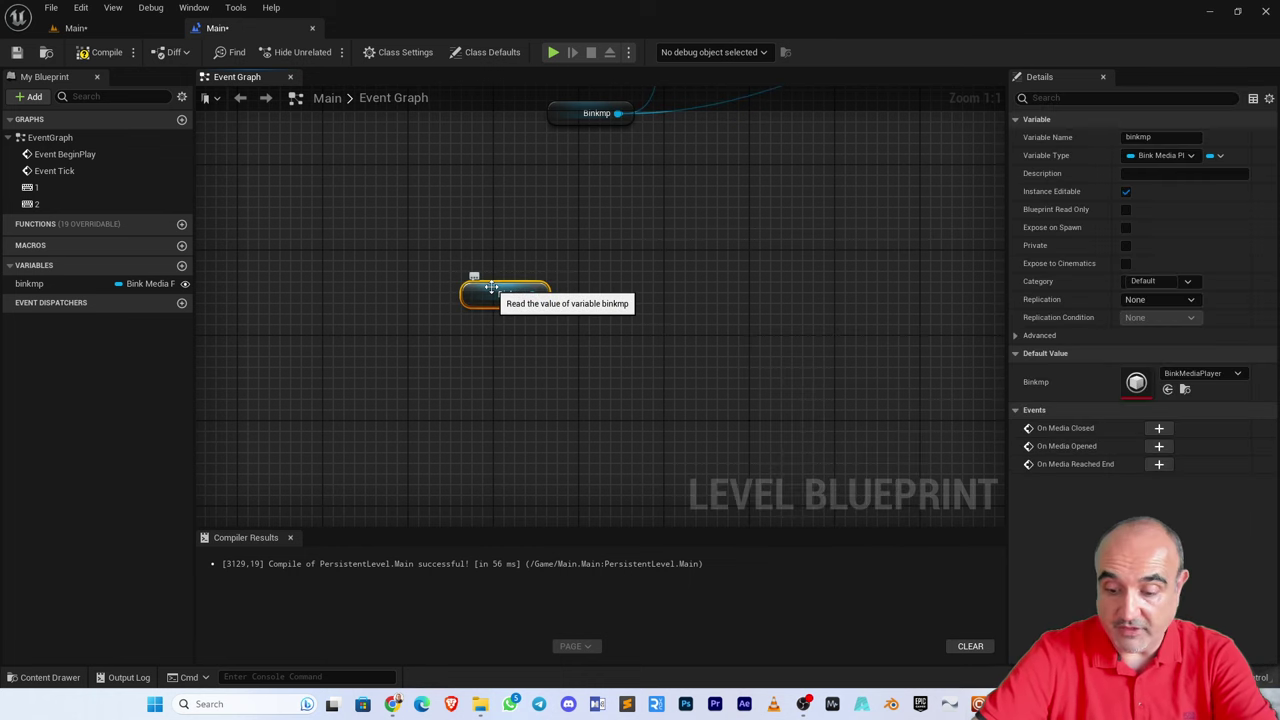
key("Delete")
- Examine the 1 key event chain and the parts of the movie path in its Open Url node's New Url field
right_click_drag(589, 188, 529, 469)
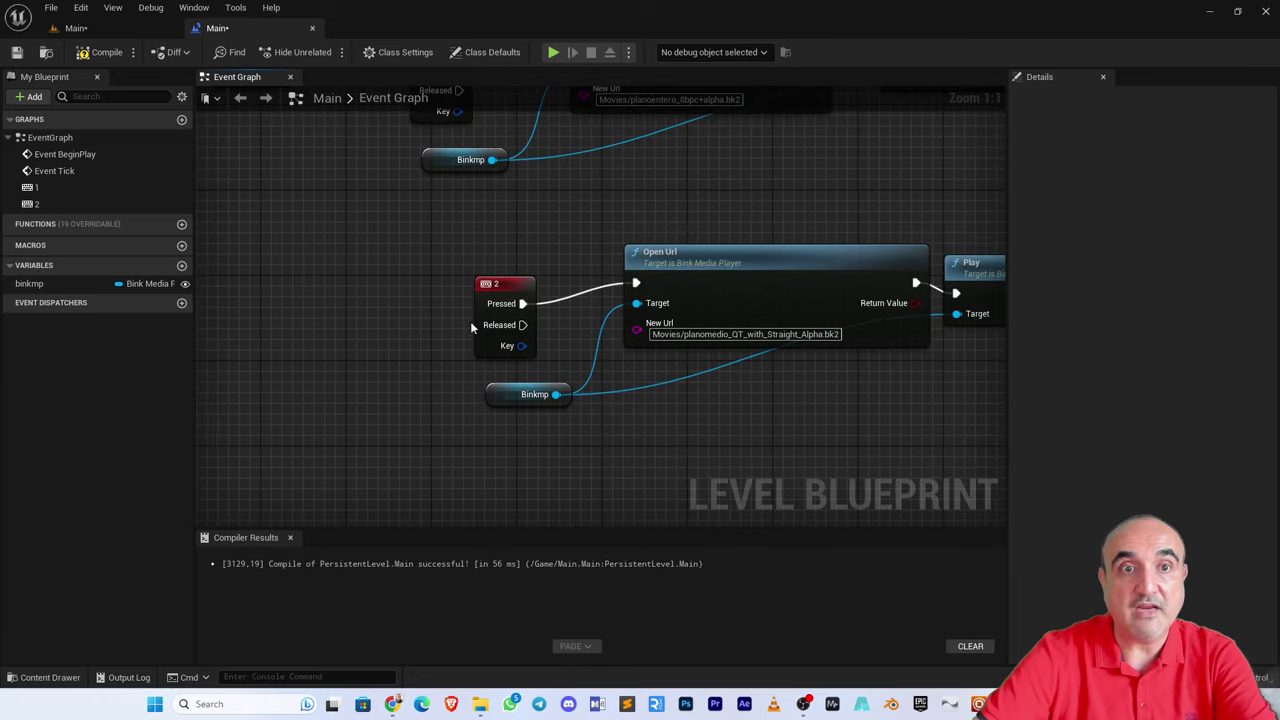
right_click_drag(560, 209, 516, 366)
right_click_drag(297, 372, 229, 363)
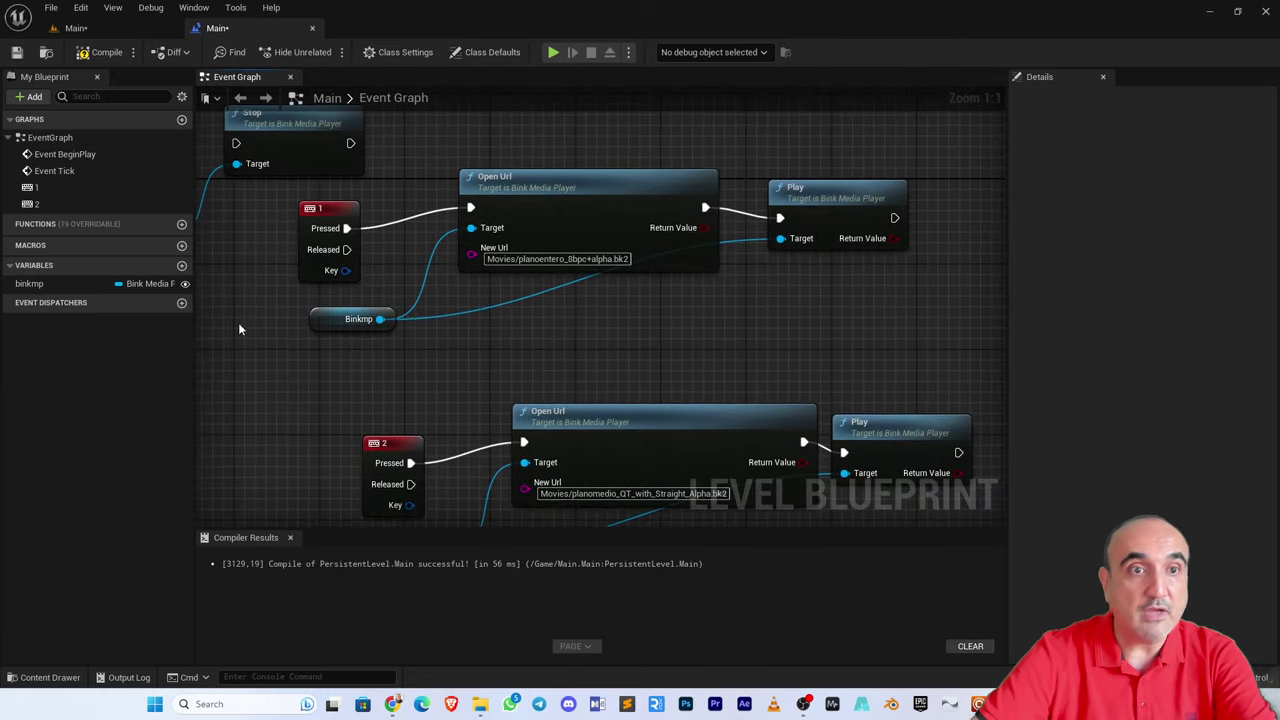
left_click(318, 208)
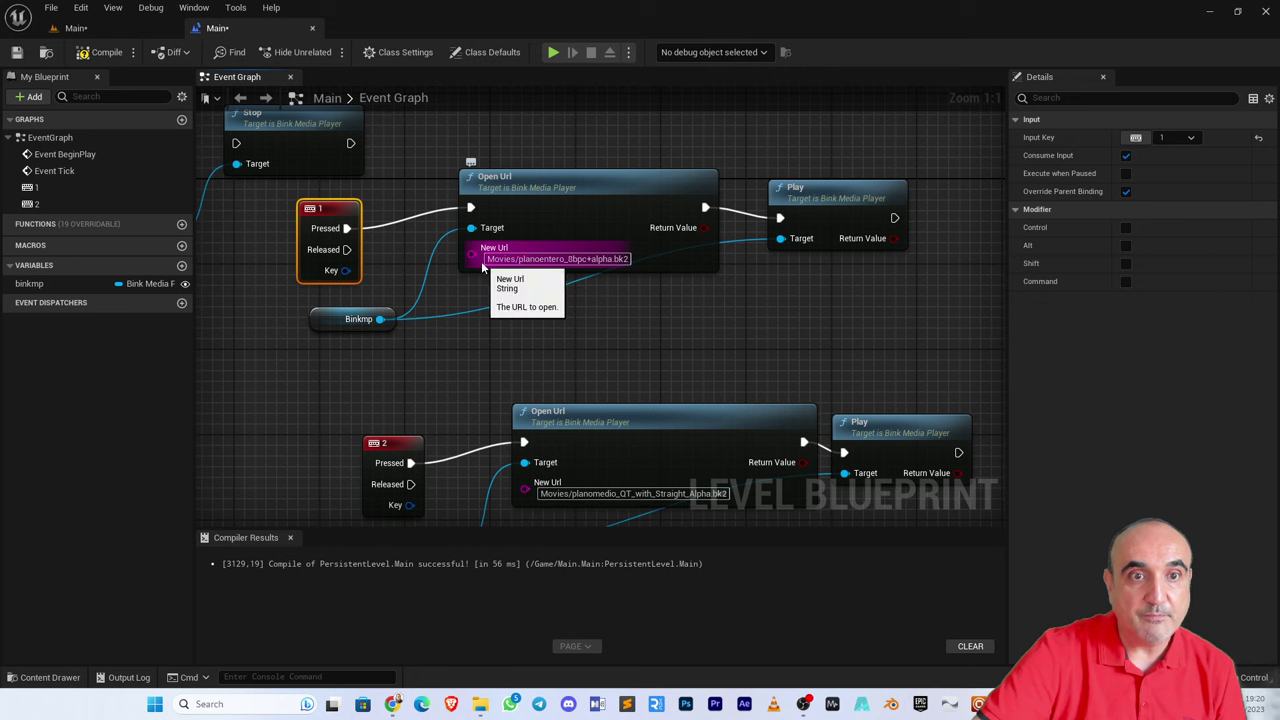
left_click(520, 260)
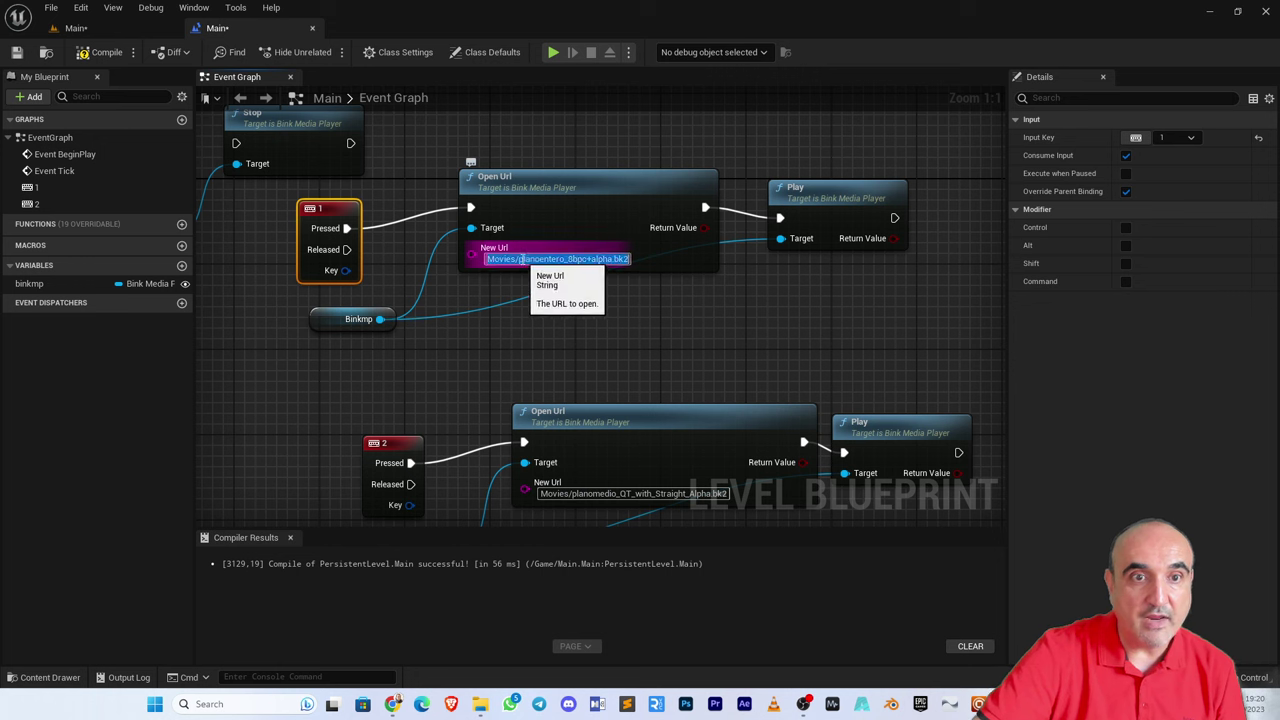
double_click(555, 259)
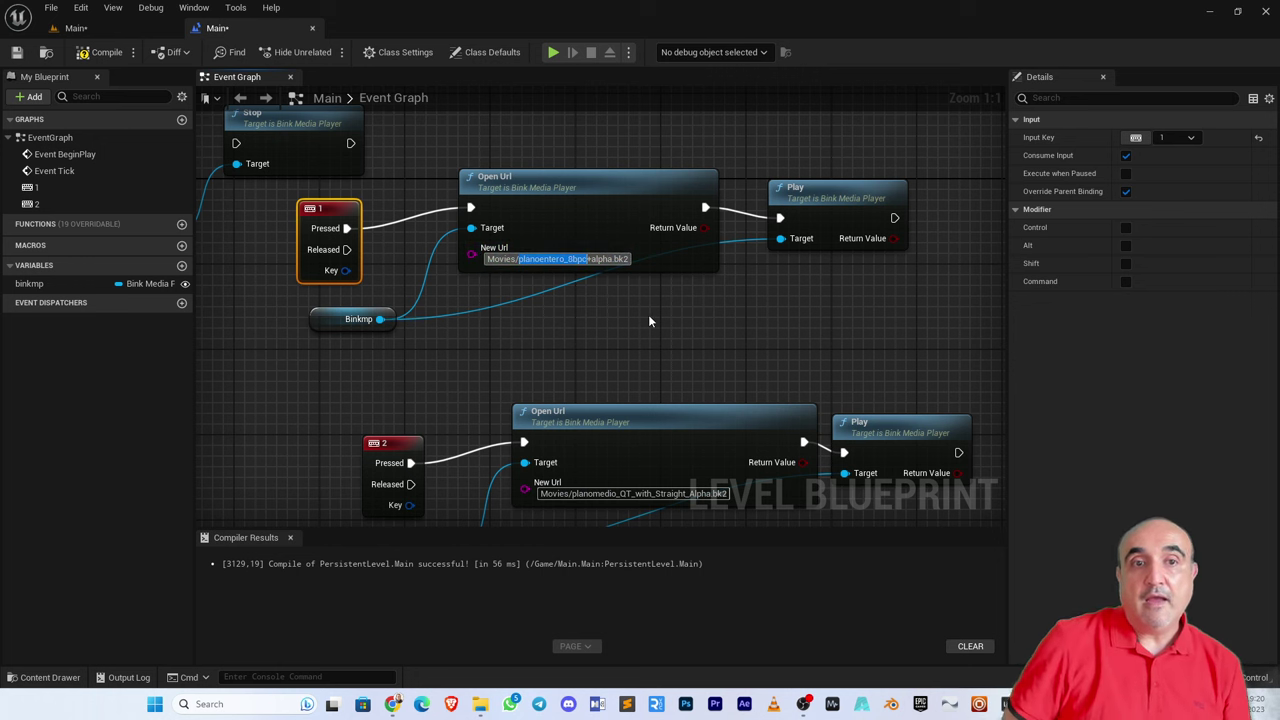
key("Return")
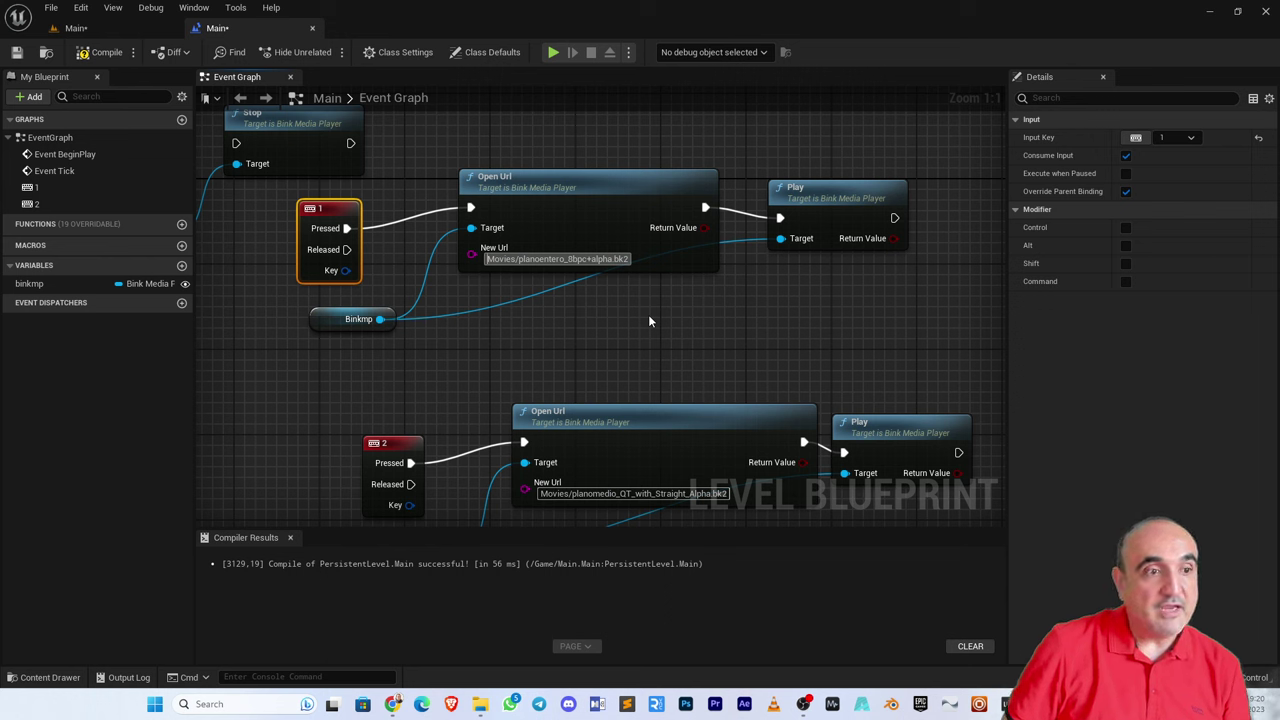
key("ctrl+a")
key("Home")
key("ctrl+shift+Right")
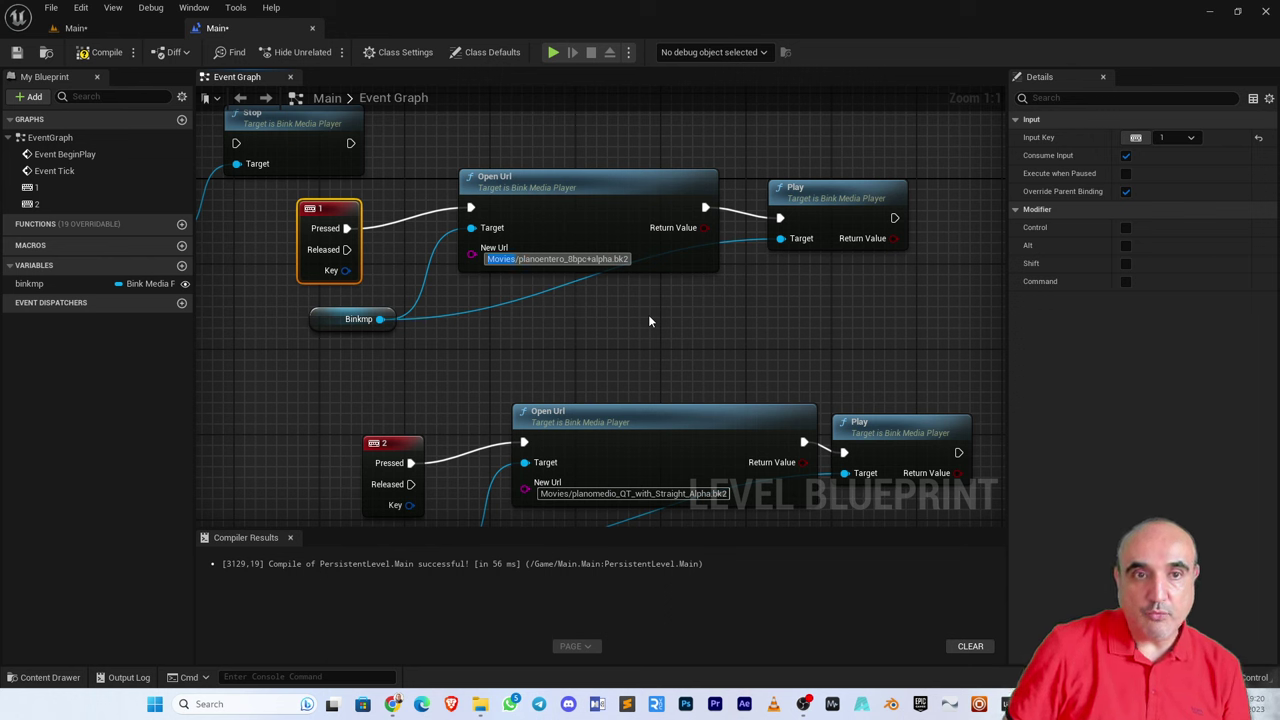
key("Return")
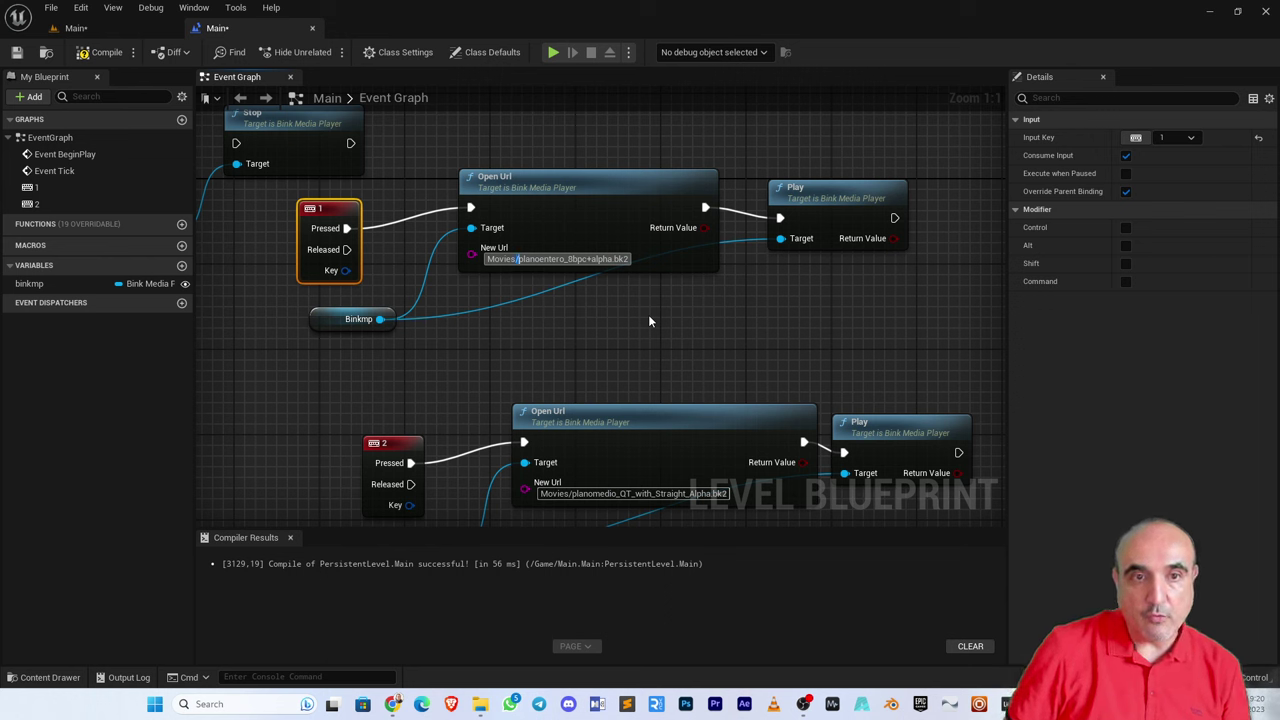
key("shift+End")
key("Return")
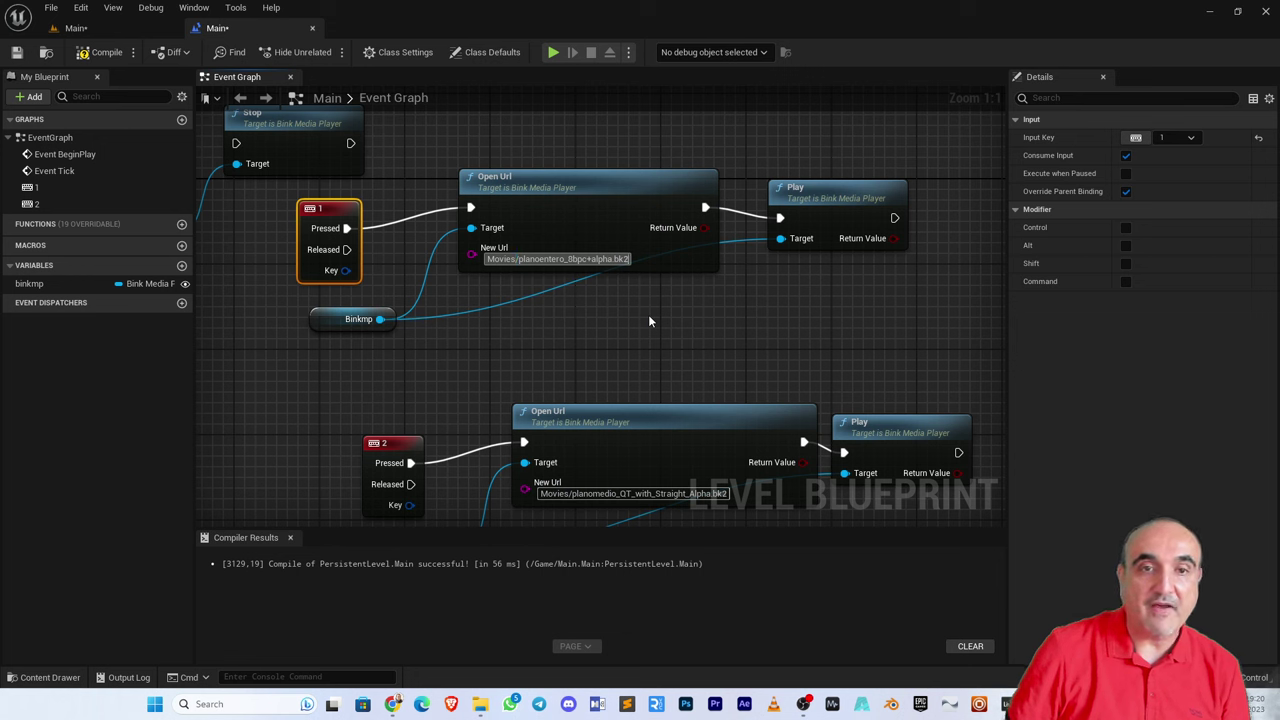
key("ctrl+shift+Left")
key("ctrl+shift+Left")
key("ctrl+shift+Left")
key("ctrl+shift+Left")
key("ctrl+shift+Left")
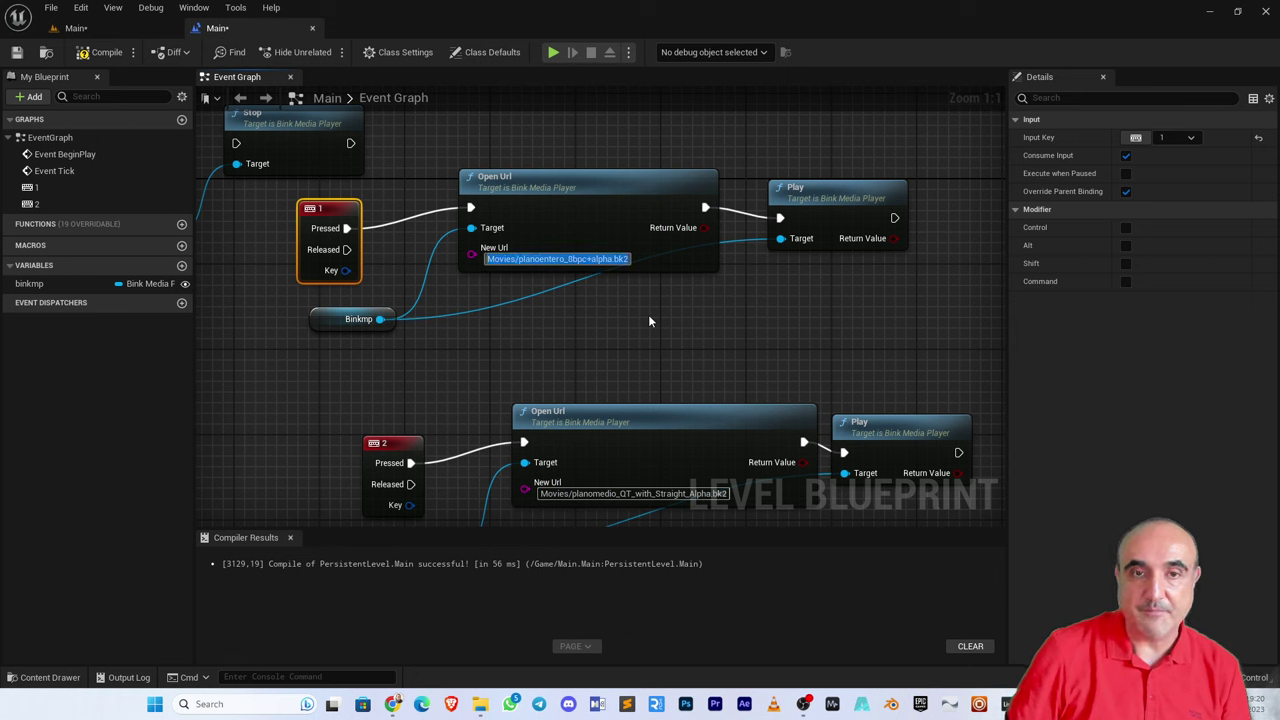
key("Return")
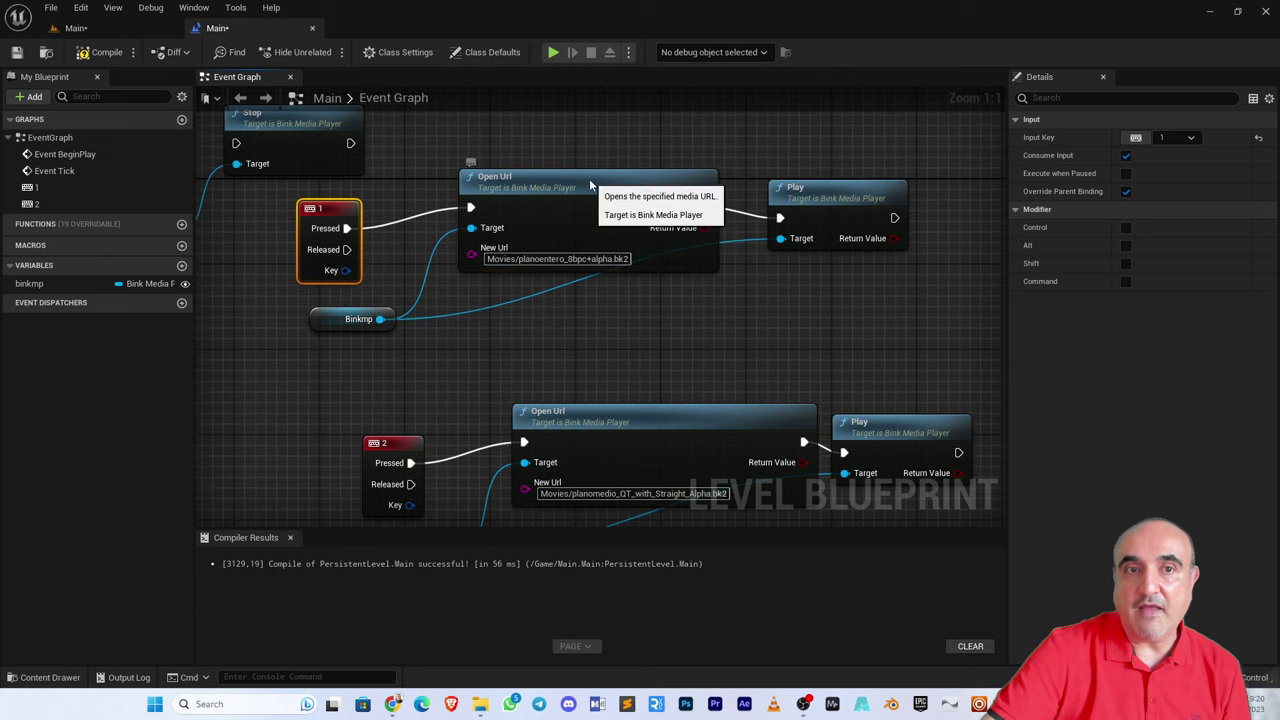
- Straighten the 1 key and 2 key chains by aligning each Play node with its Open Url node
left_click_drag(824, 197, 834, 186)
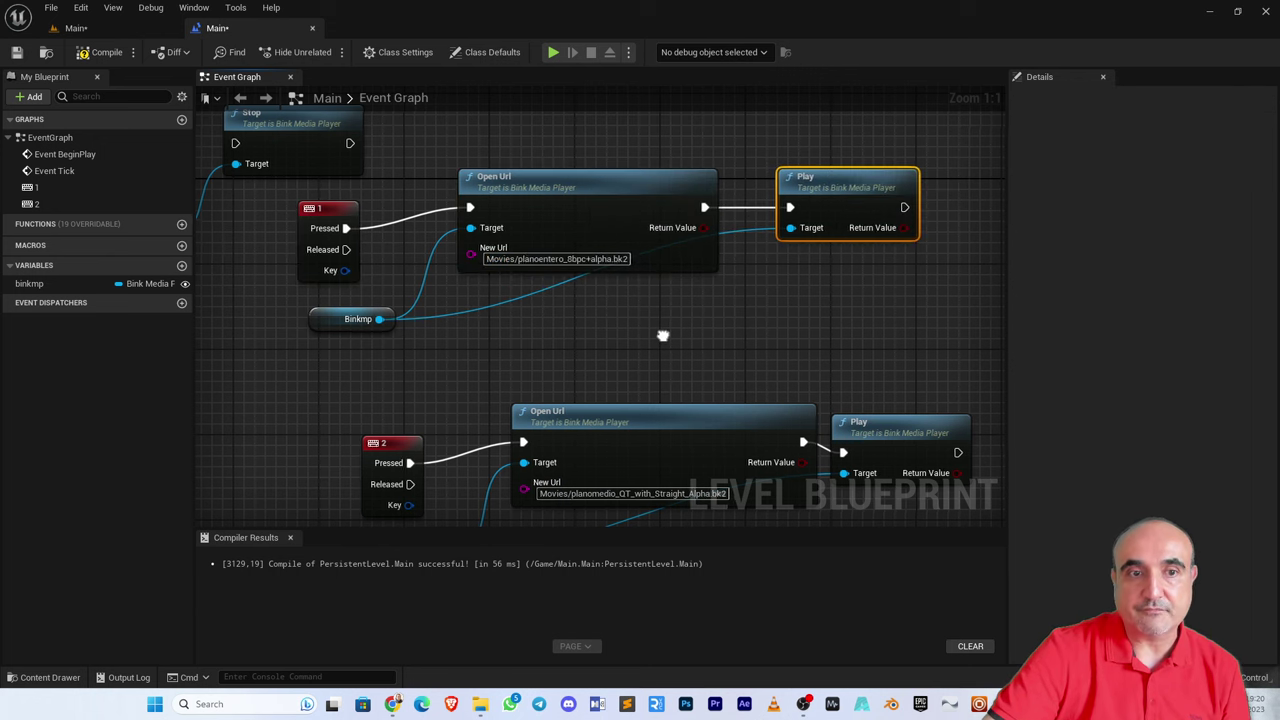
right_click_drag(663, 334, 658, 214)
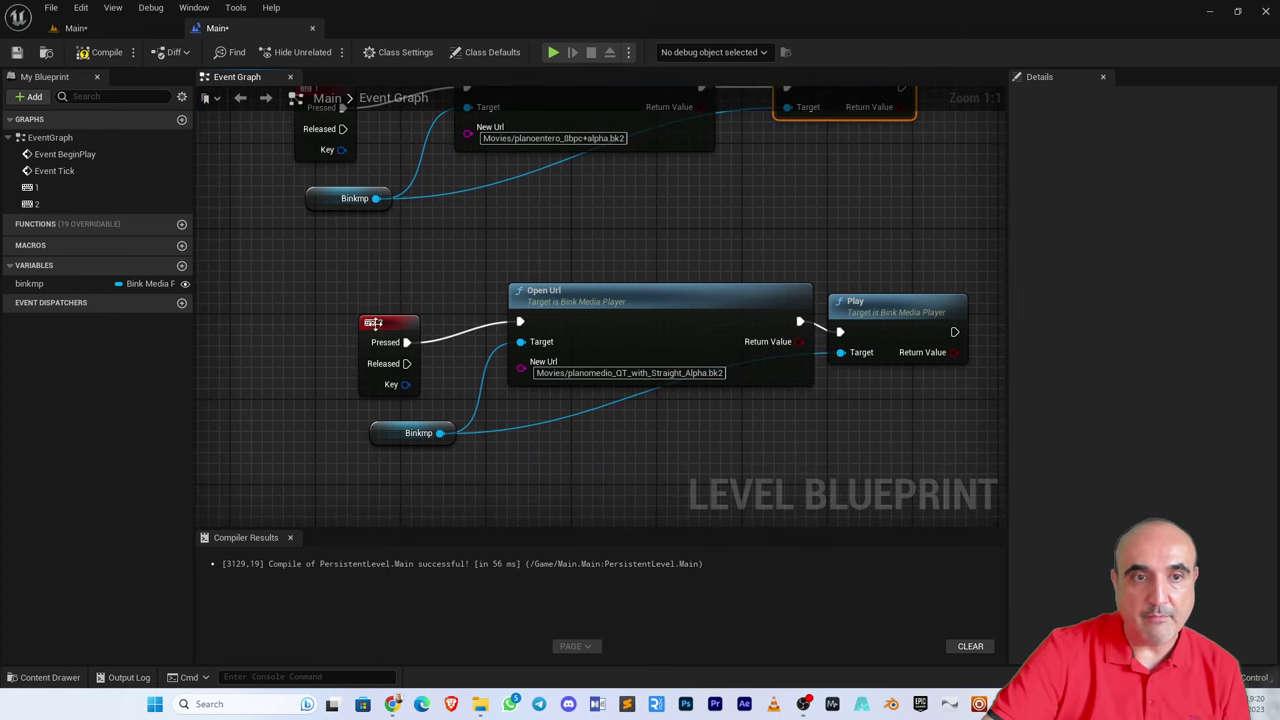
left_click(373, 322)
right_click_drag(434, 279, 403, 239)
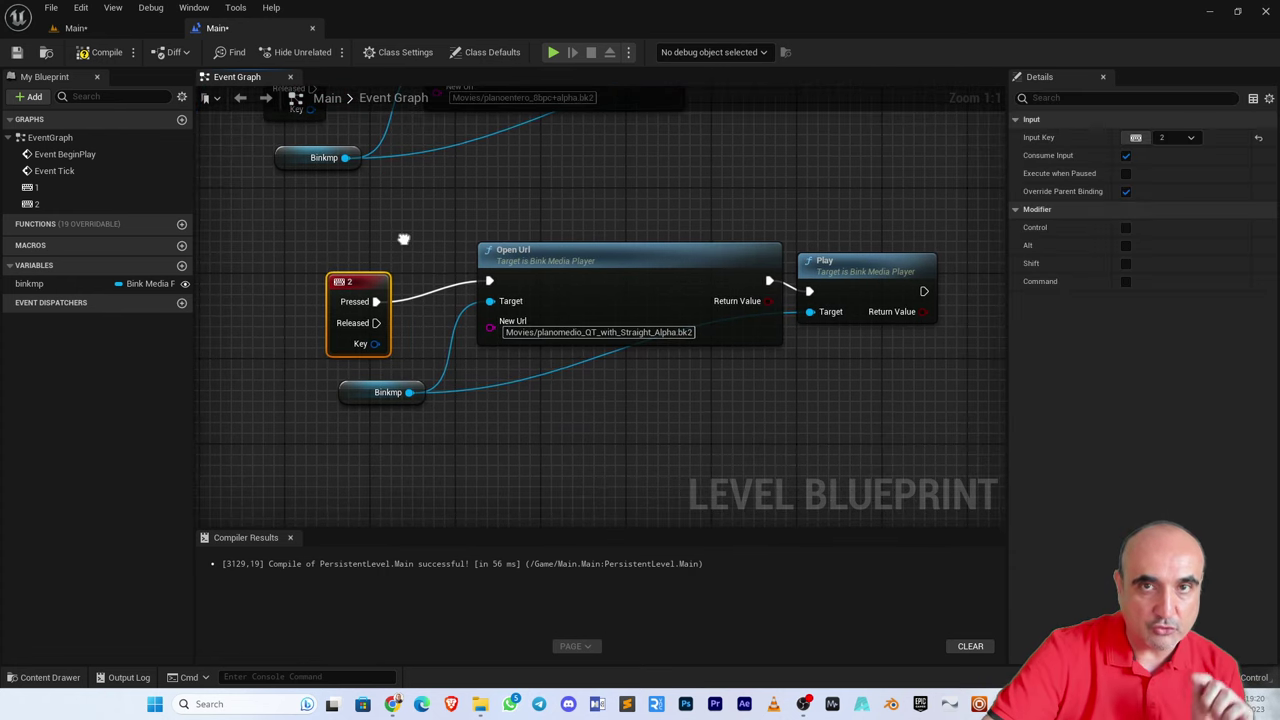
left_click(537, 254)
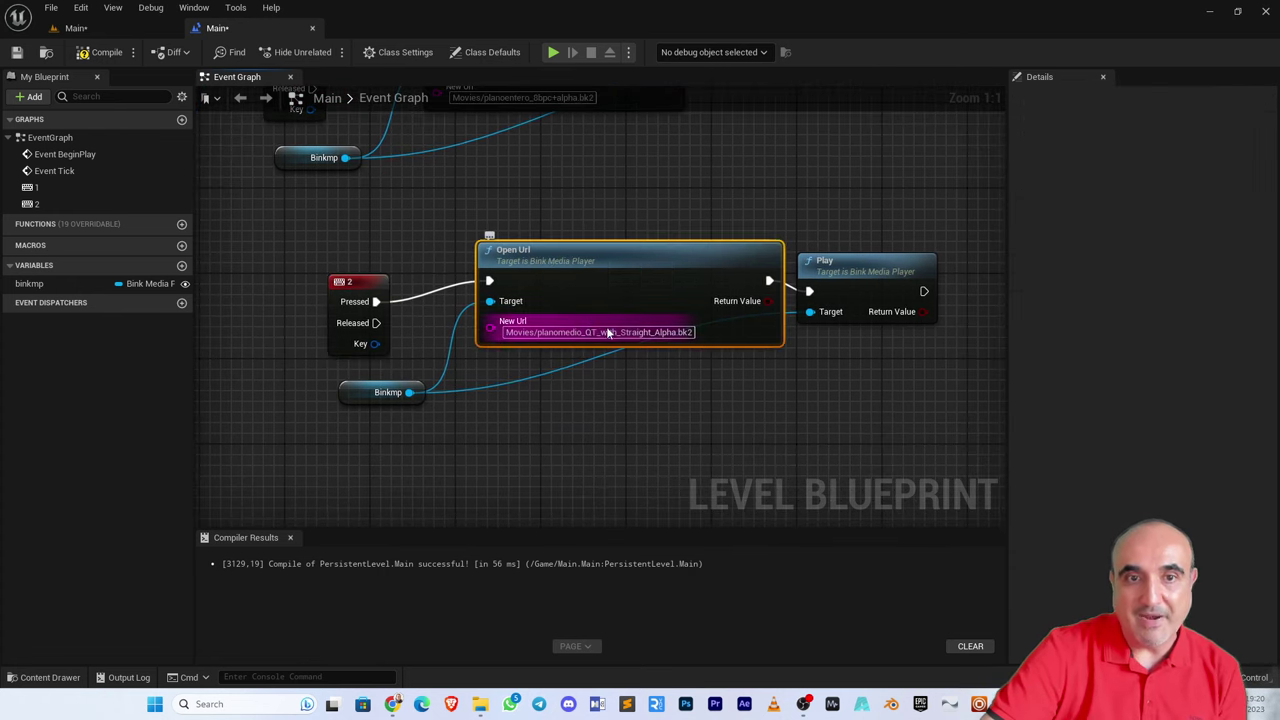
left_click_drag(858, 280, 878, 268)
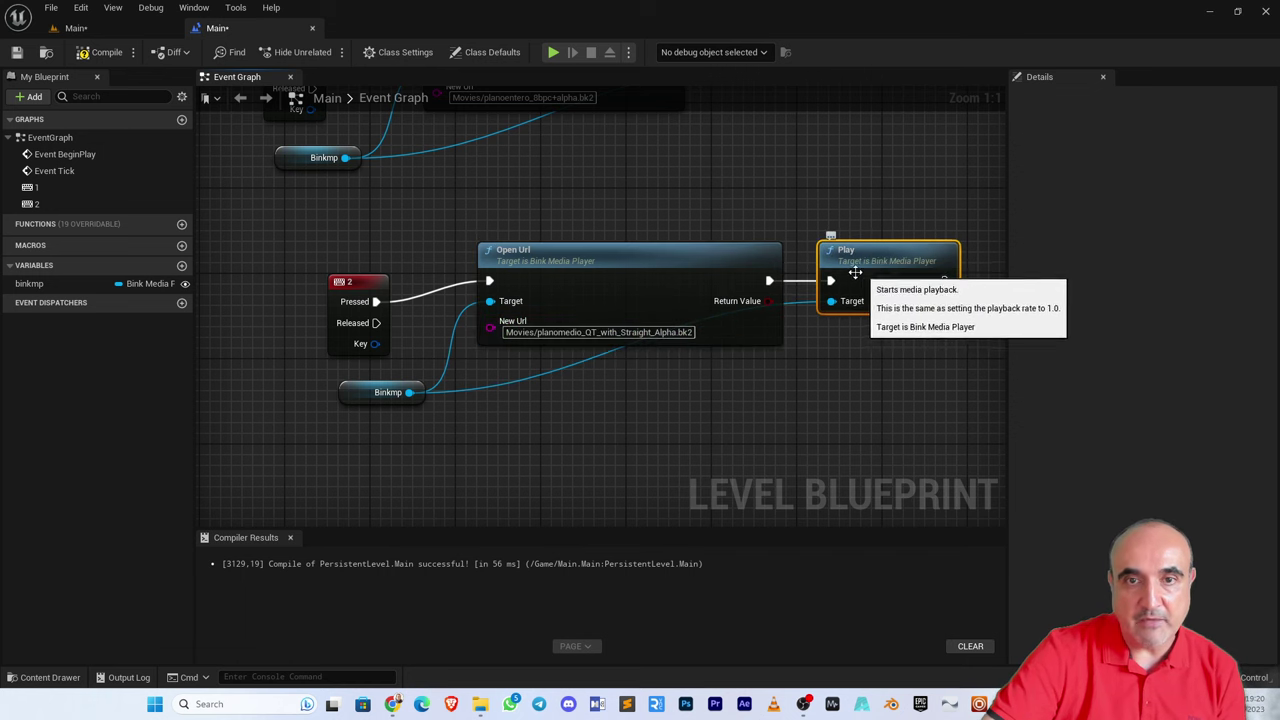
- Connect the Event BeginPlay execution output to the Bink media player's Stop node
right_click_drag(567, 191, 683, 398)
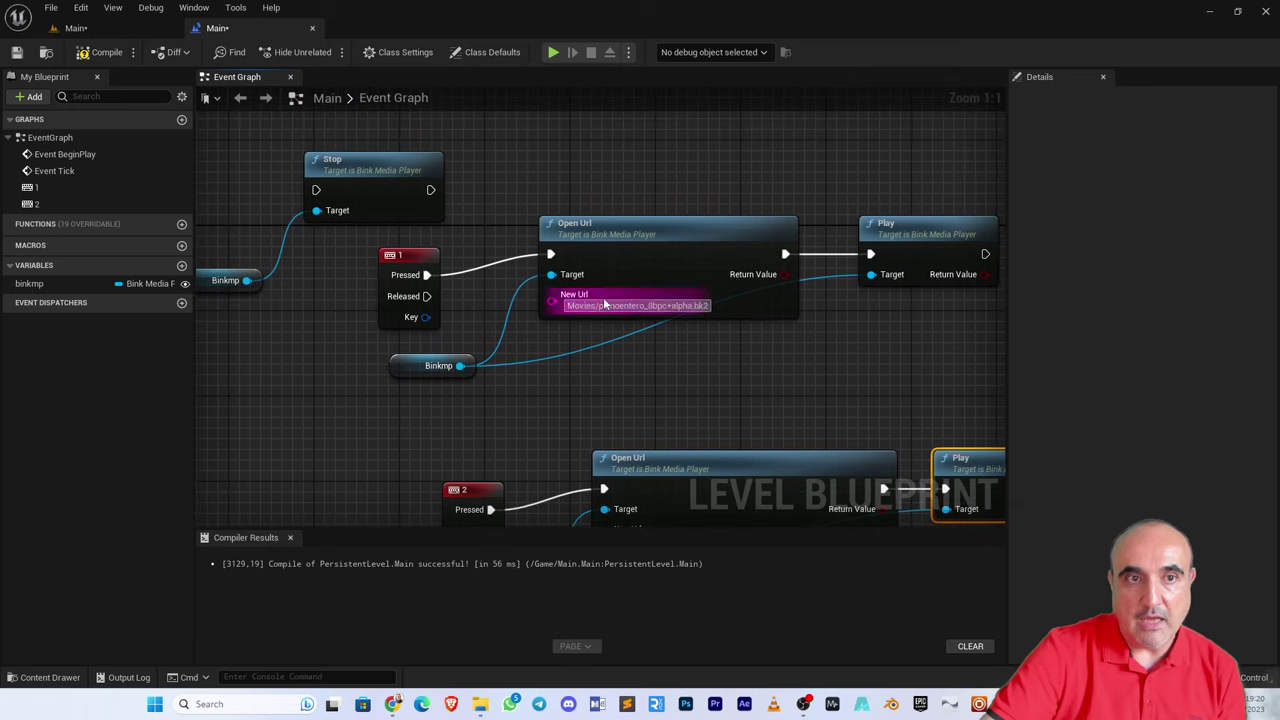
right_click_drag(540, 183, 742, 161)
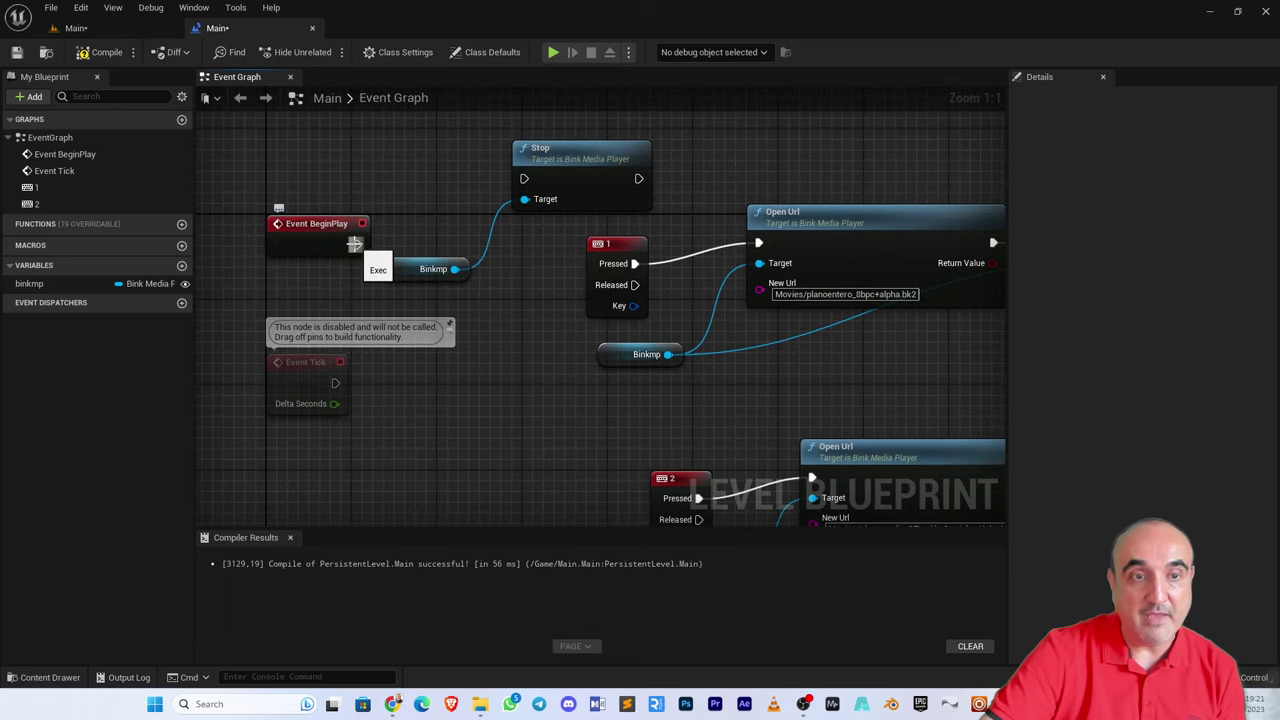
left_click_drag(357, 249, 526, 182)
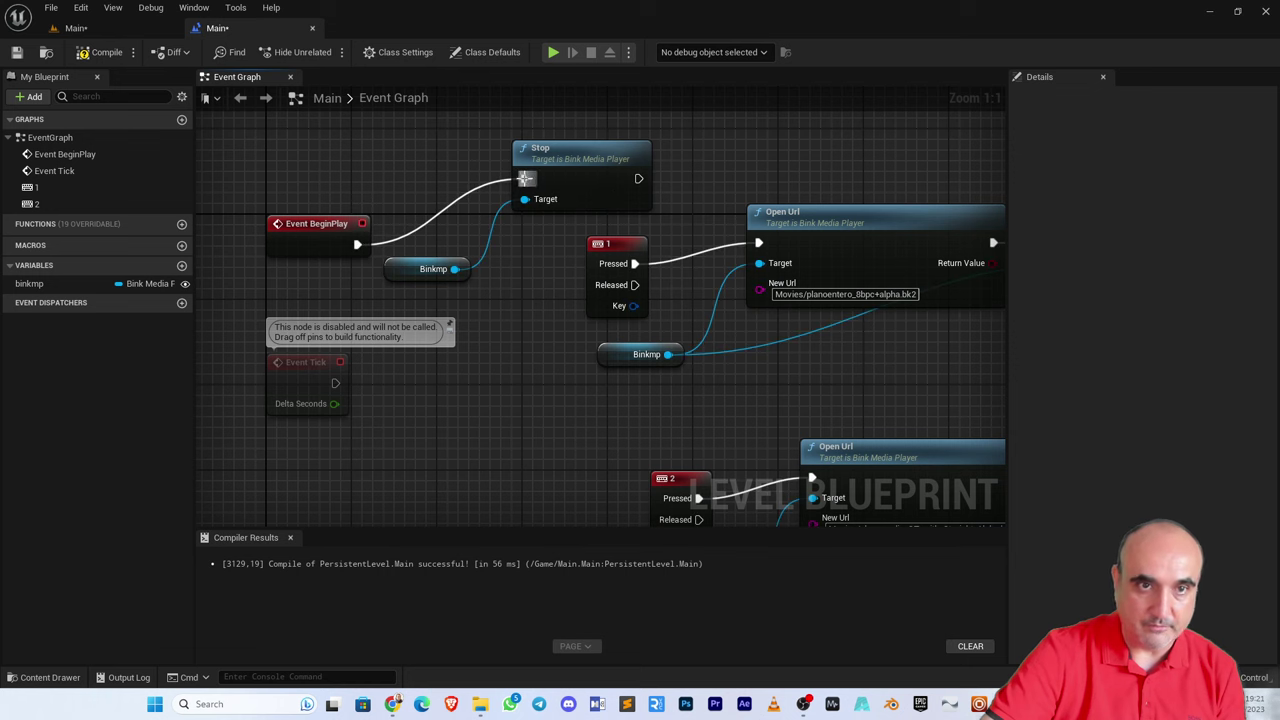
left_click(575, 153)
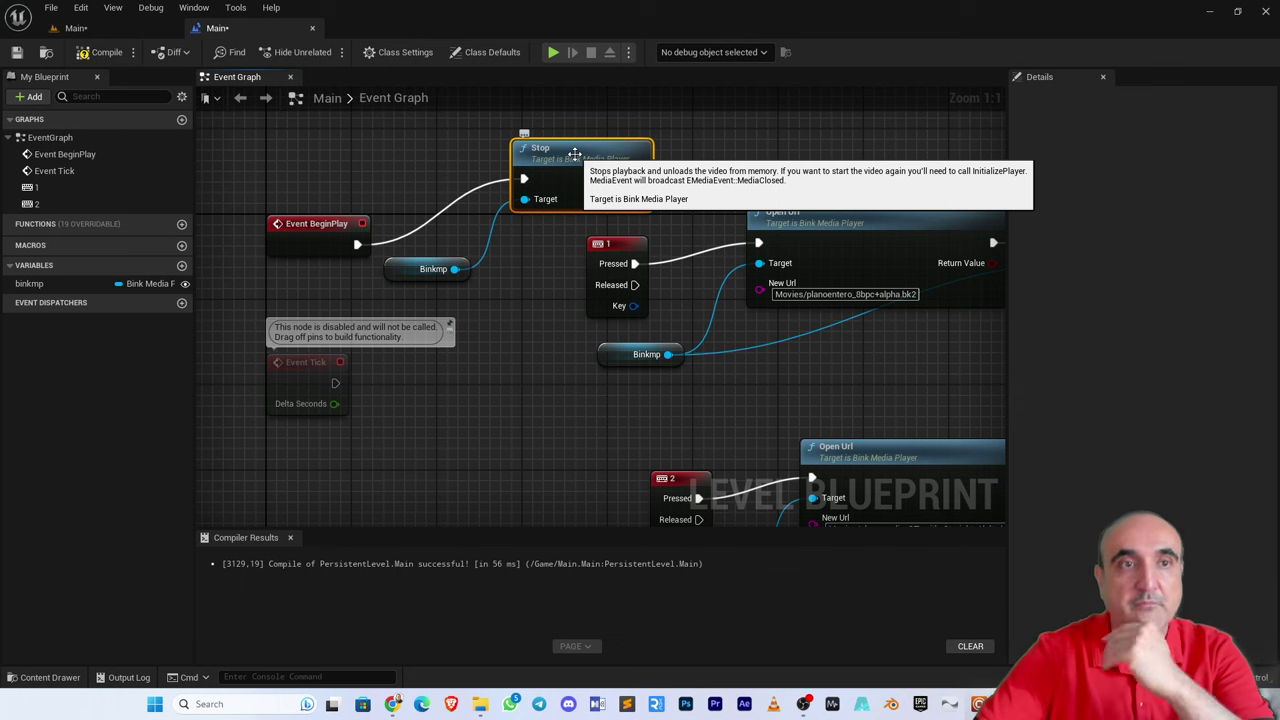
- Compile and save the level blueprint, and close it to return to the level
left_click(100, 52)
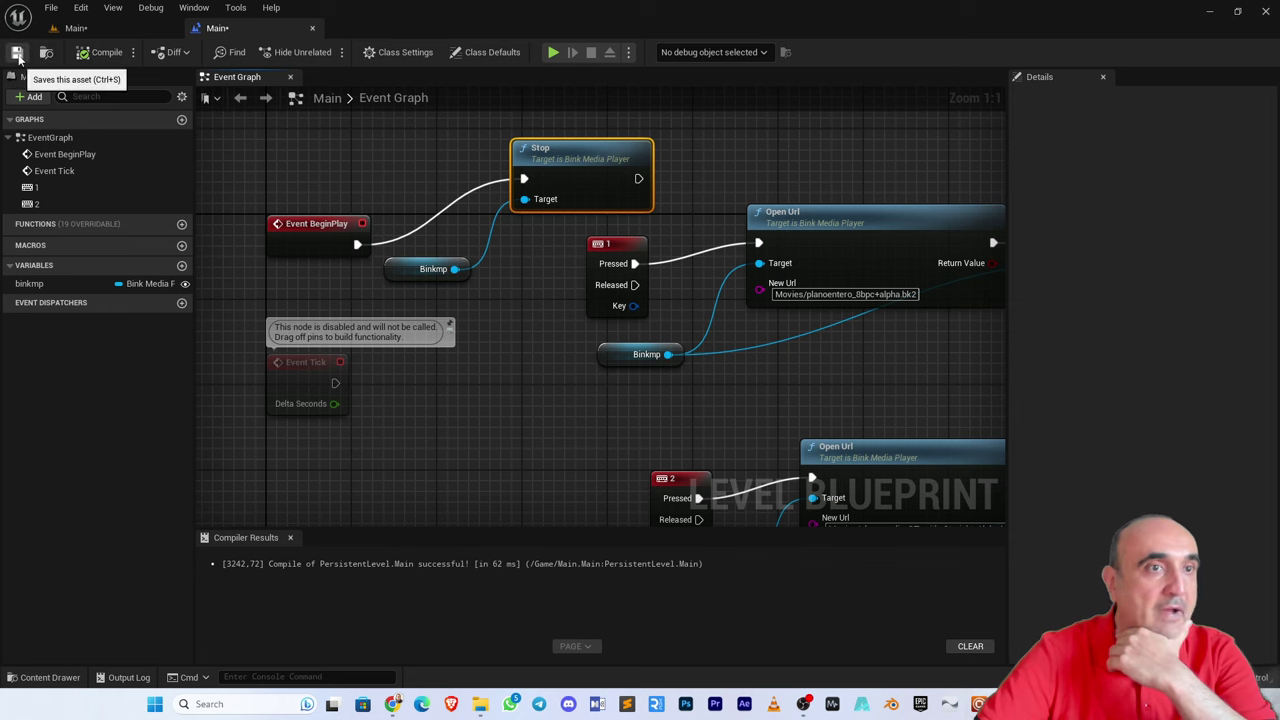
left_click(17, 55)
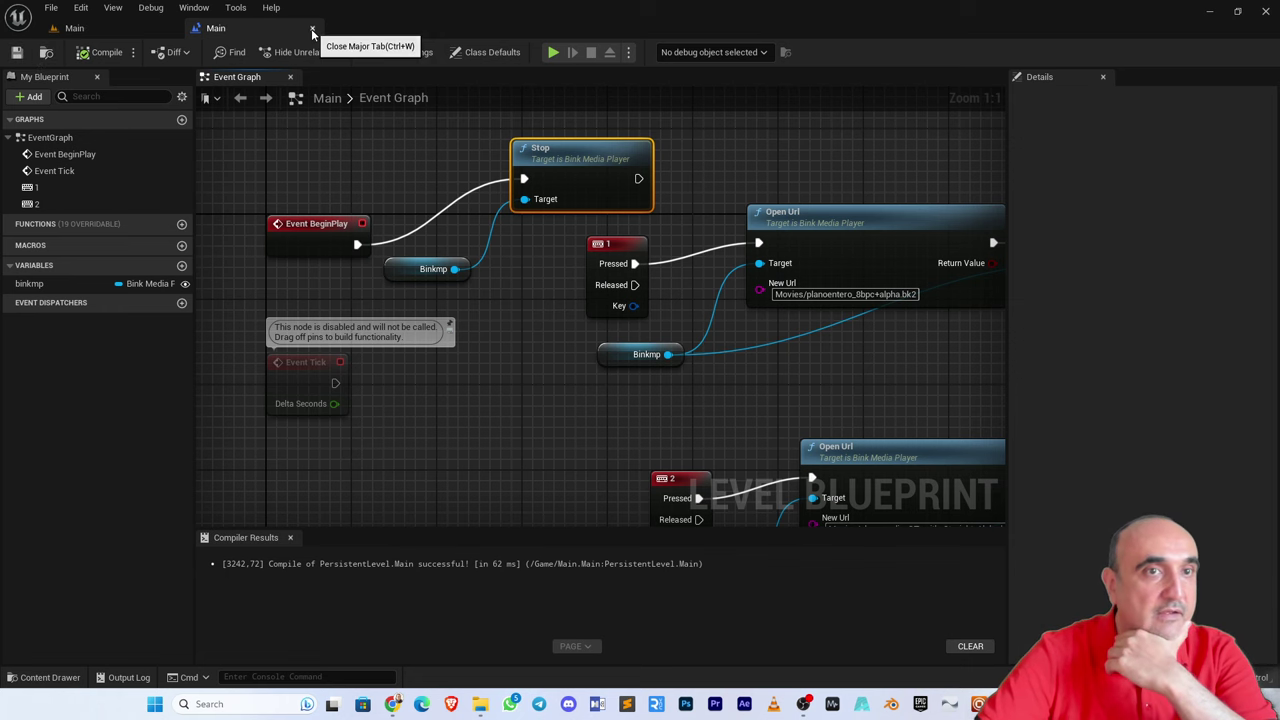
left_click(312, 29)
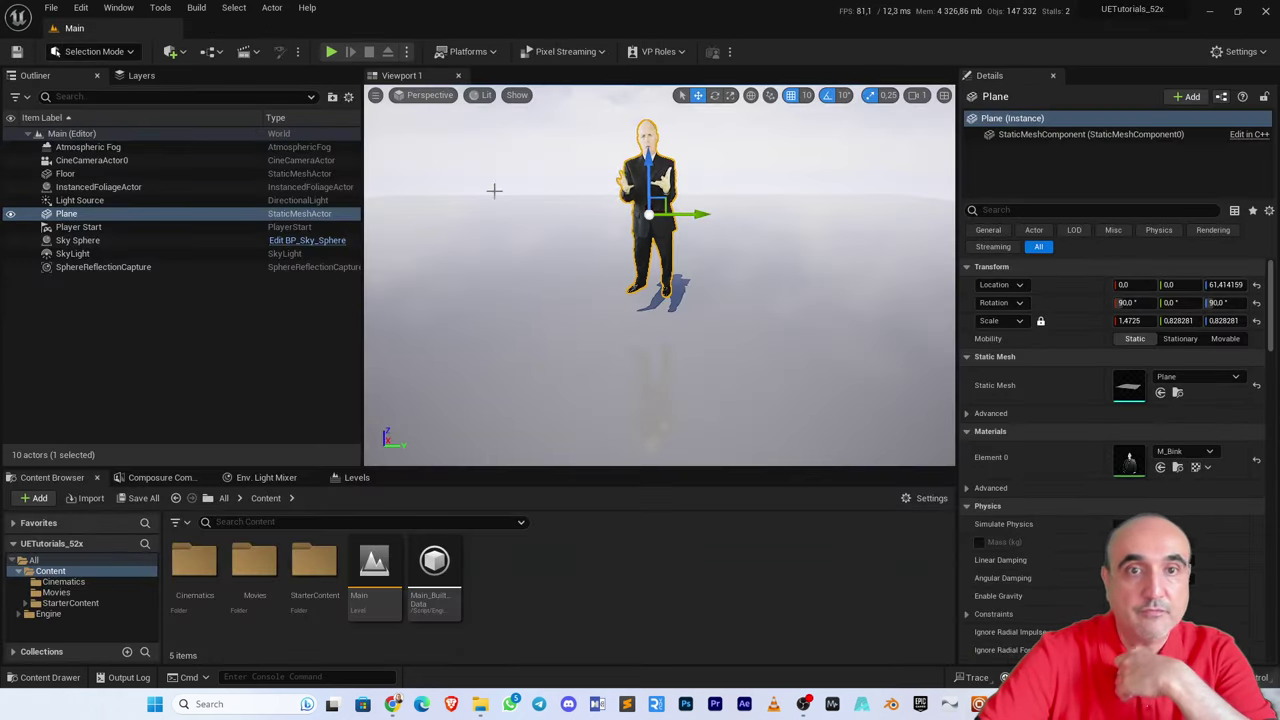
- Play the level in the viewport, move closer to the video plane to check playback, and stop the session
key("f")
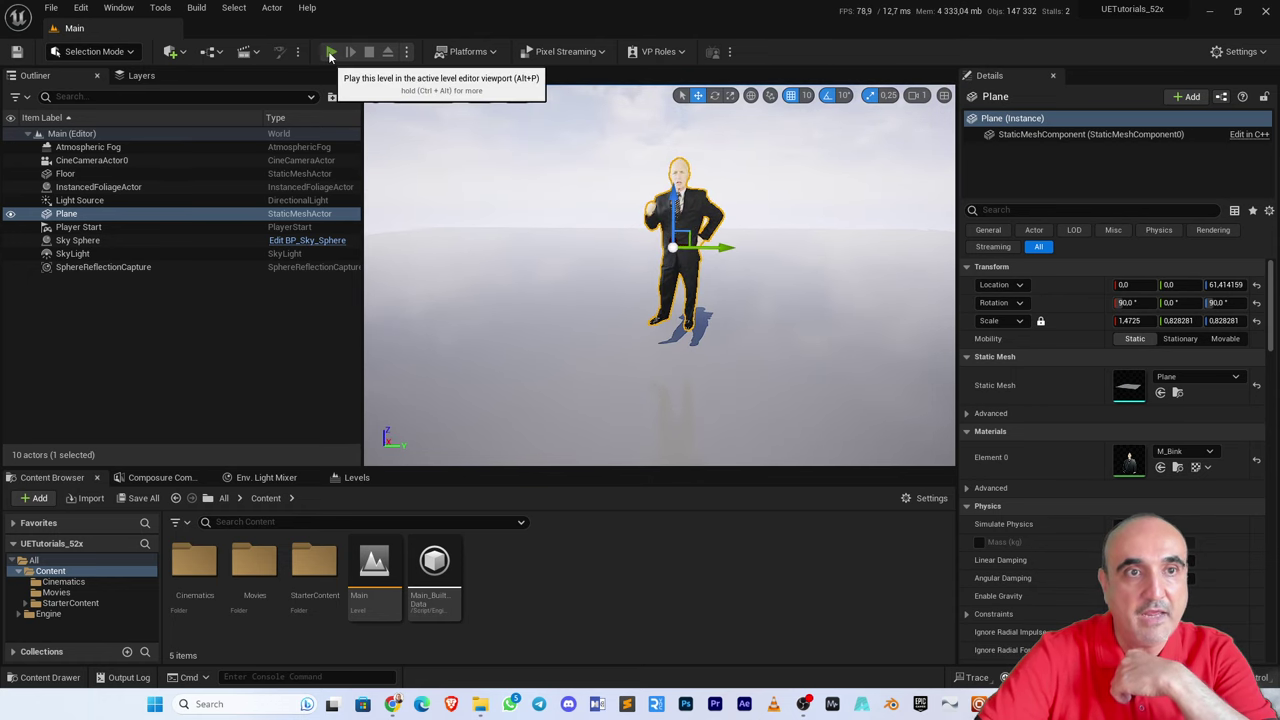
left_click(331, 51)
left_click(466, 230)
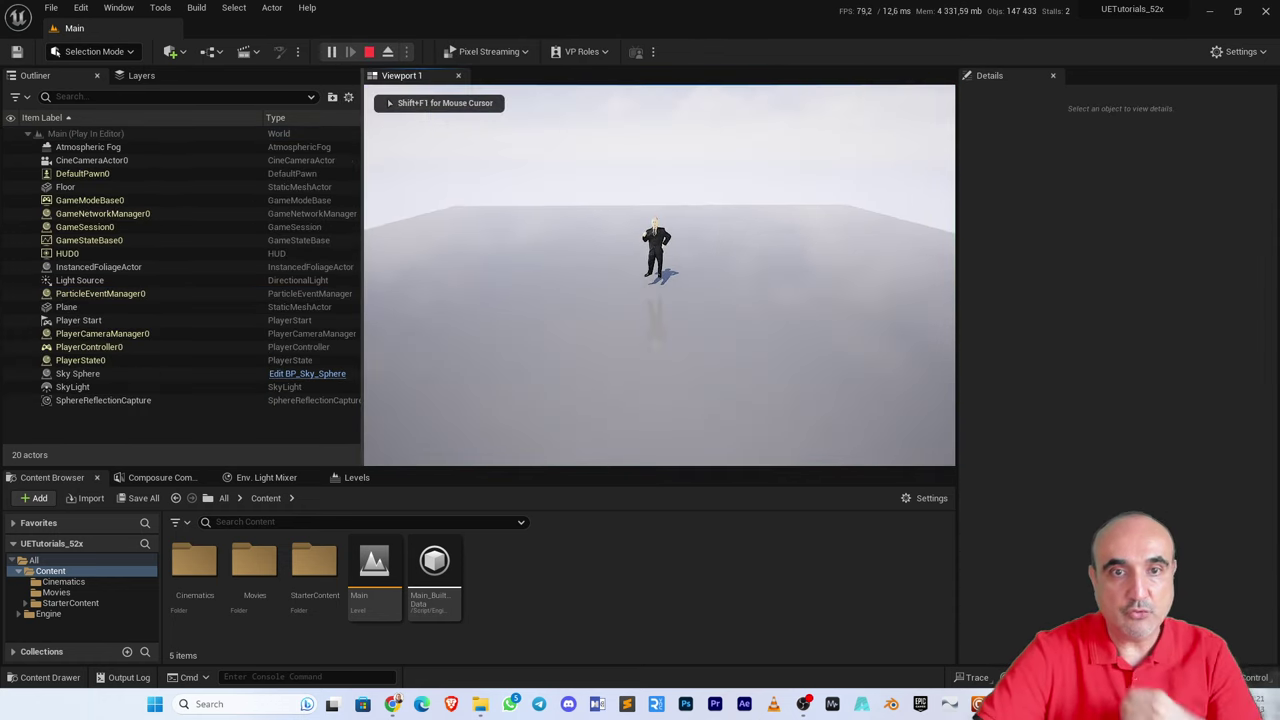
key("w")
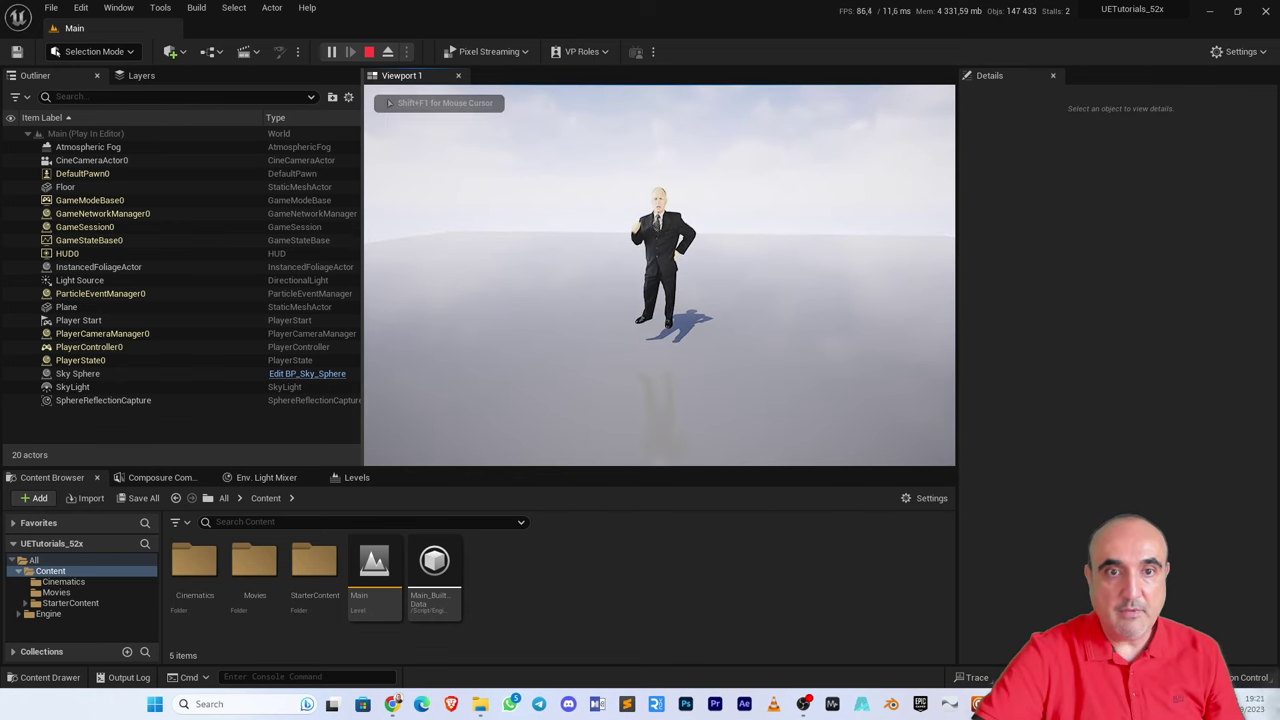
key("w")
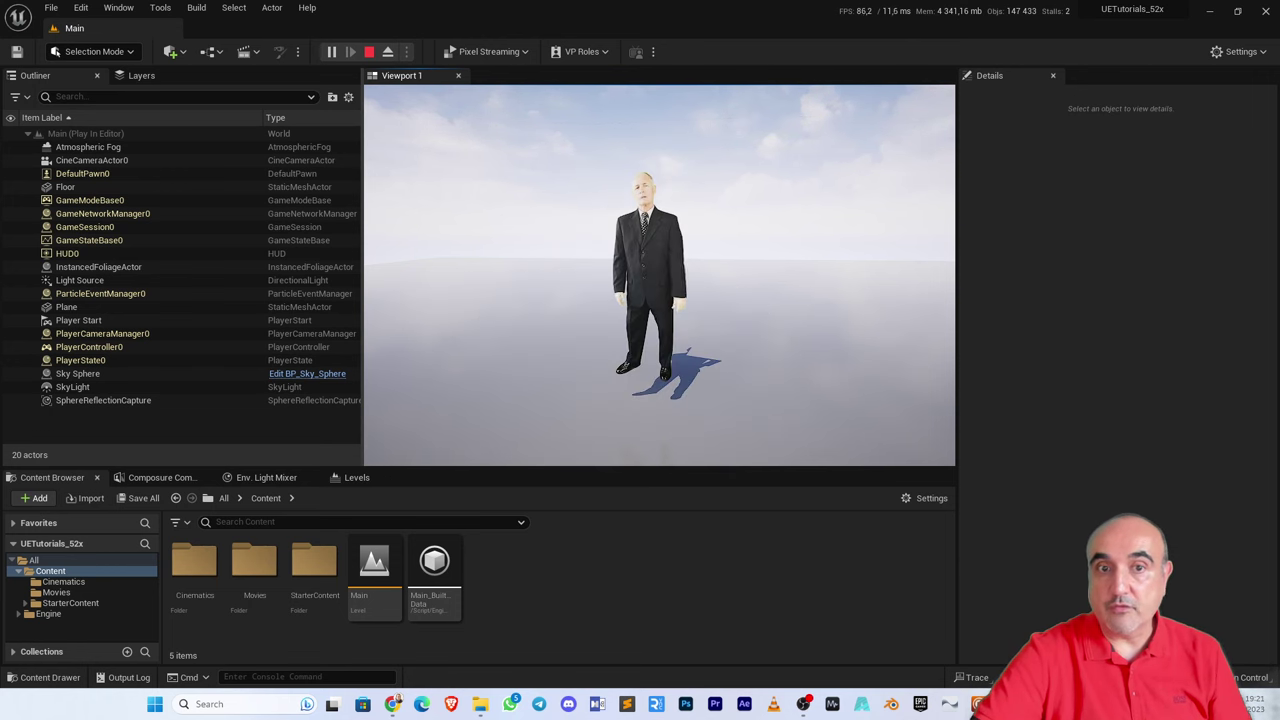
key("Escape")
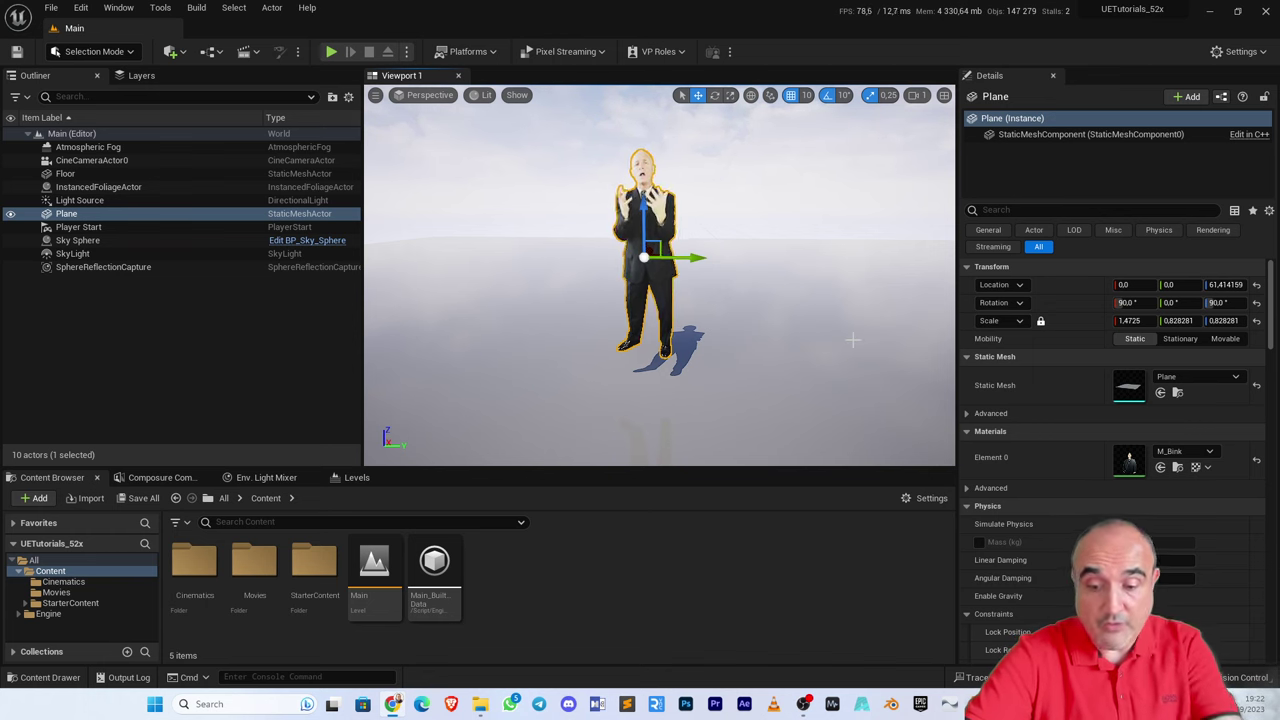
- Switch to the browser and read the full description of the Bink vs MPEG4 video, highlighting each benchmark result
key("alt+Tab")
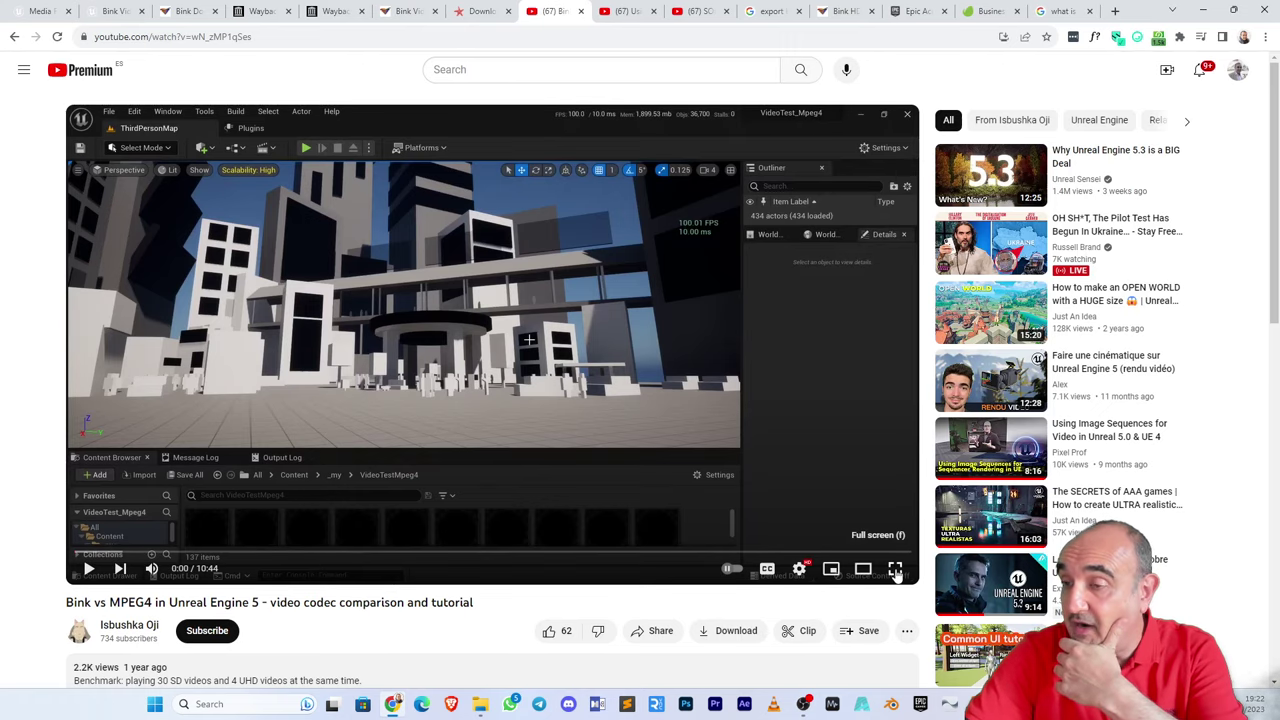
scroll(353, 489, "down", 3)
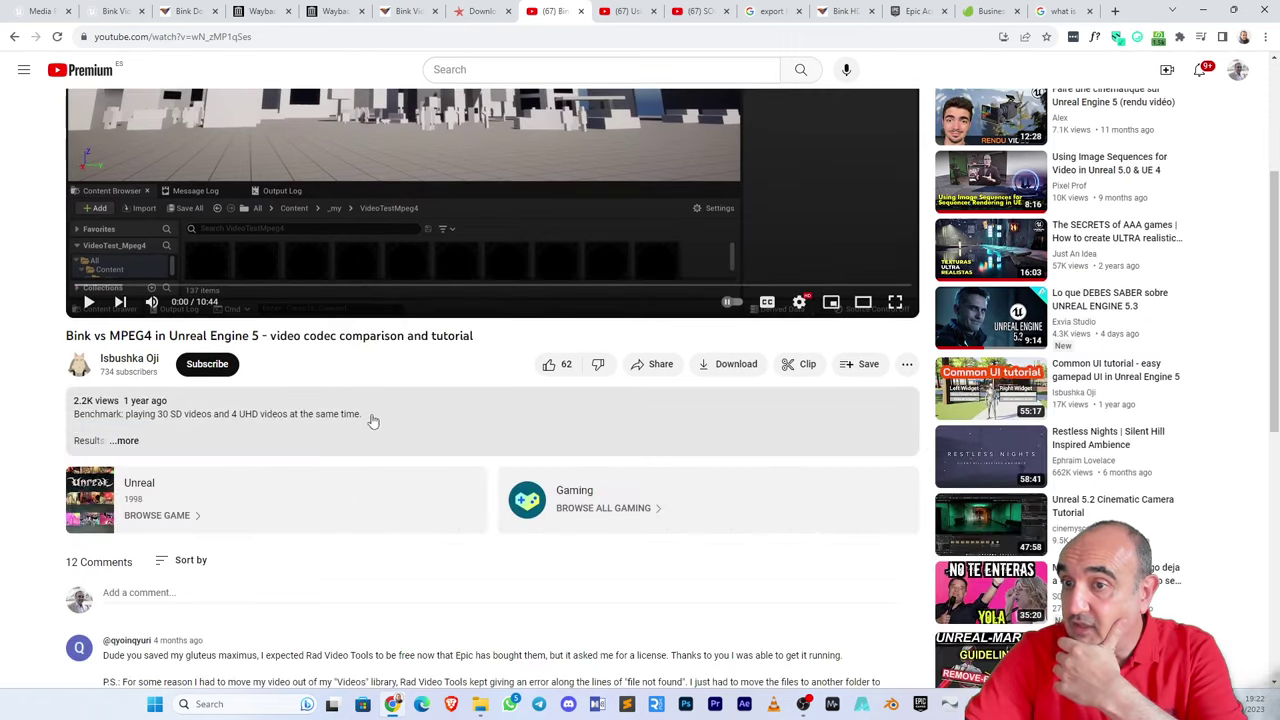
left_click(315, 420)
left_click_drag(127, 414, 366, 415)
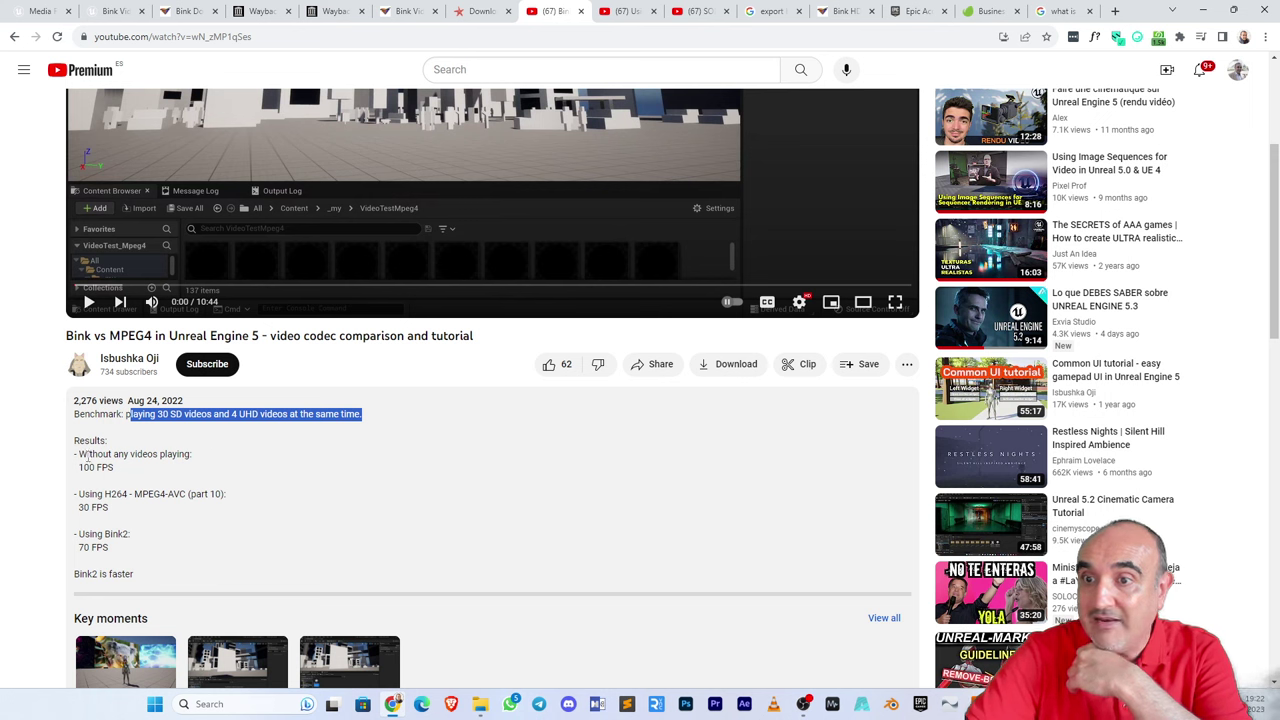
mouse_move(75, 454)
left_mouse_down()
mouse_move(193, 454)
mouse_move(181, 468)
mouse_move(74, 458)
left_mouse_up()
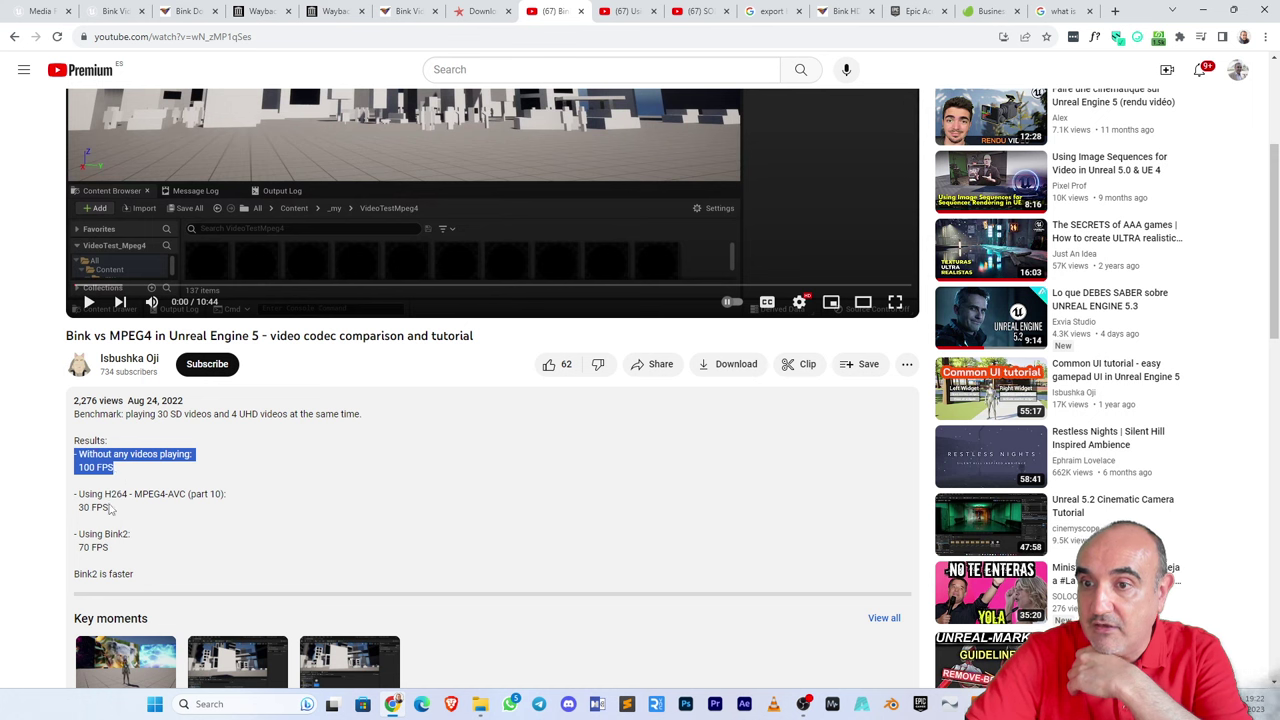
left_click_drag(122, 510, 74, 500)
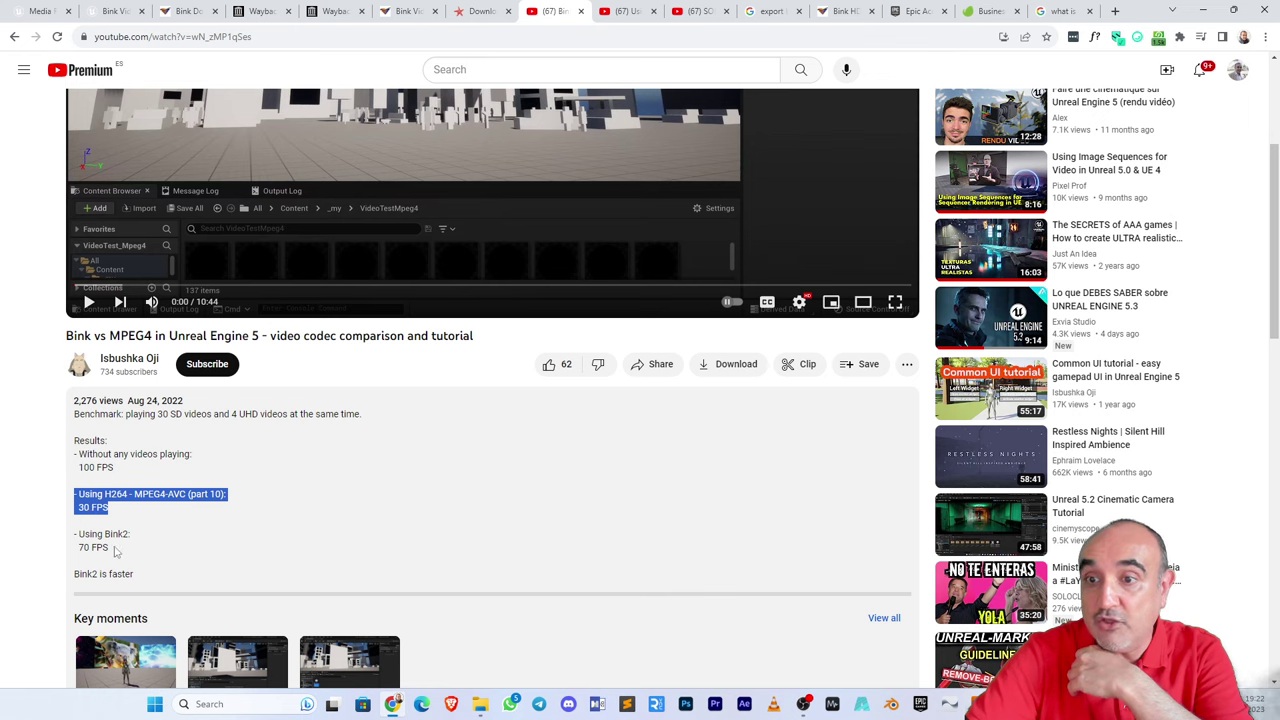
left_click_drag(118, 550, 70, 540)
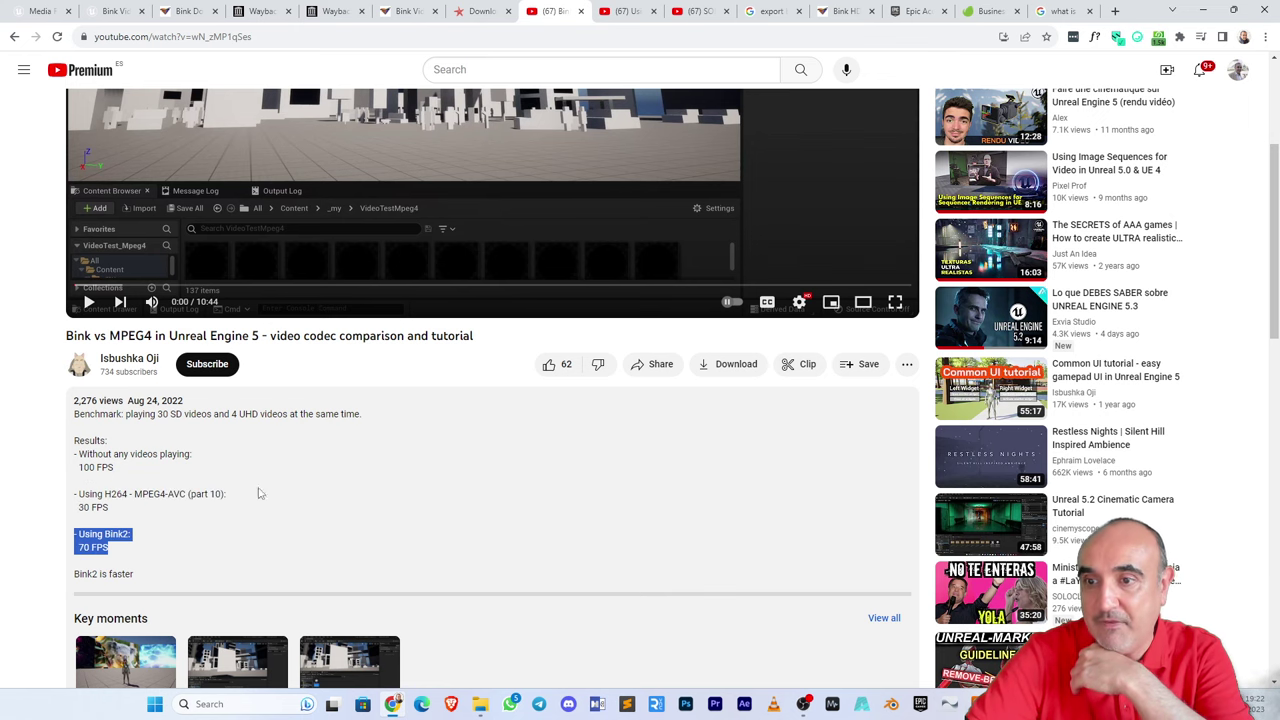
left_click(87, 577)
double_click(87, 577)
scroll(413, 527, "up", 3)
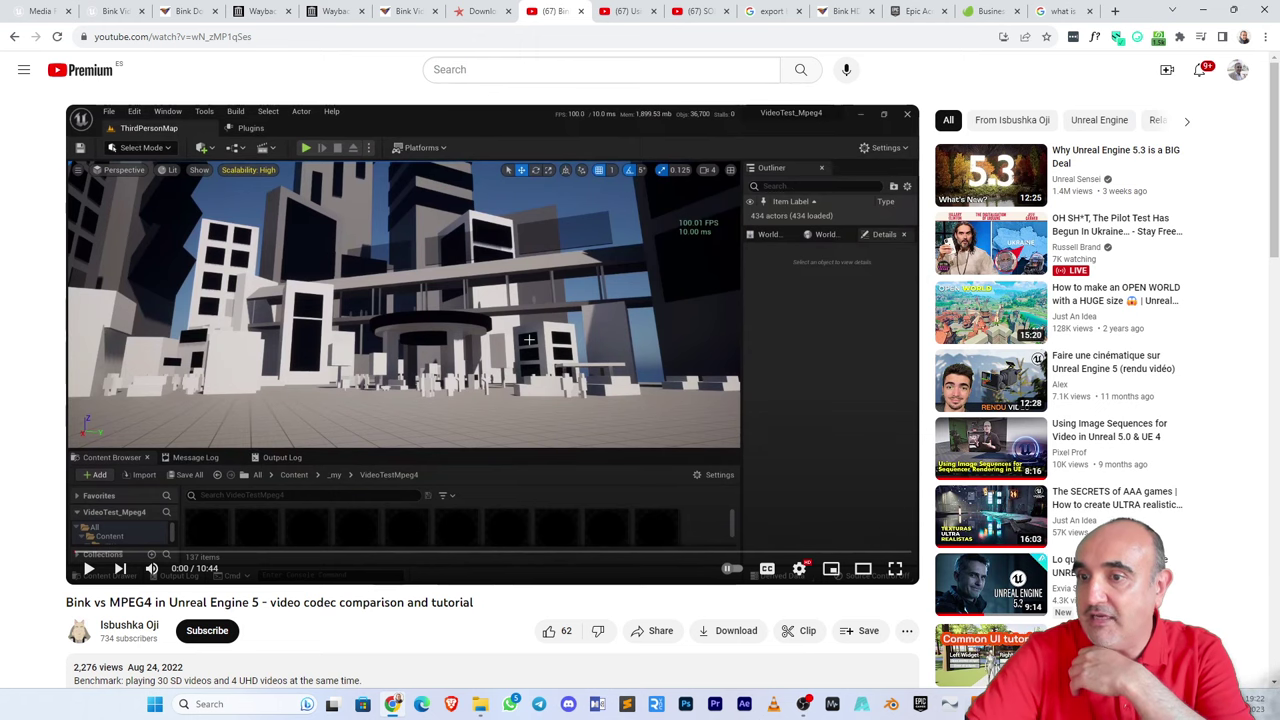
- View the Bink vs MPEG4 video full screen and skim its benchmark scenes up to 3:02
left_click(895, 568)
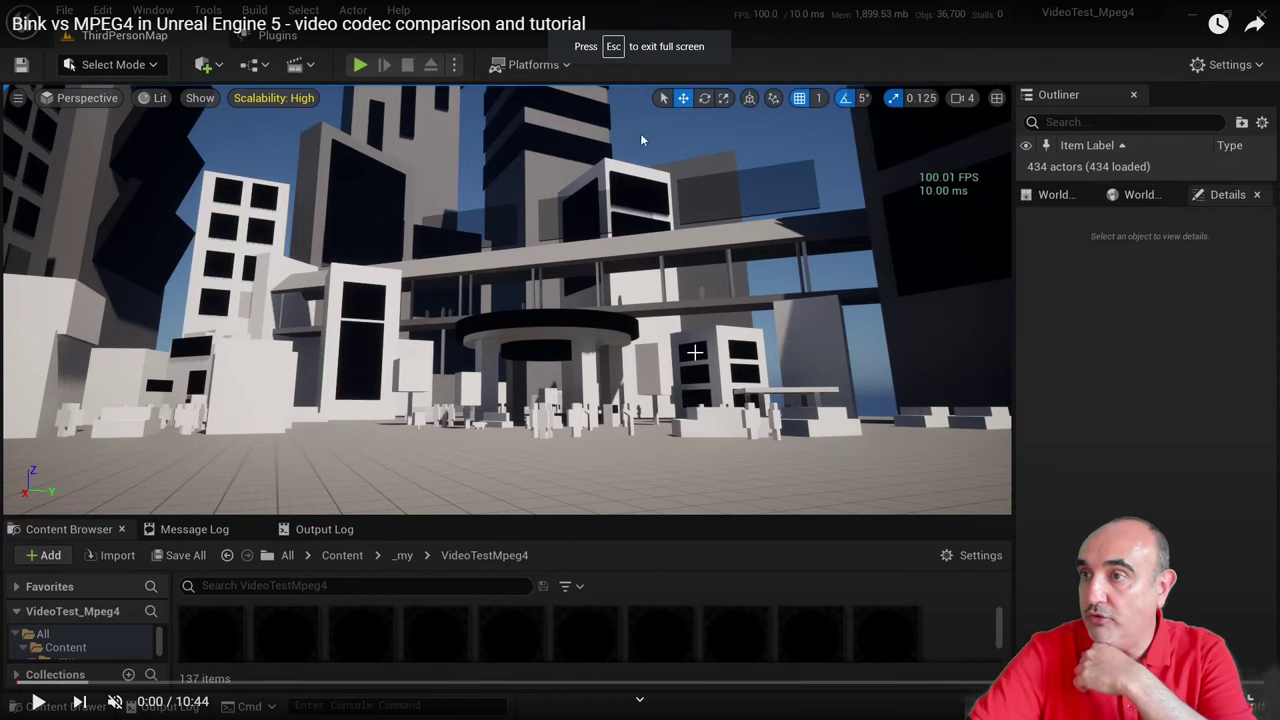
left_click(60, 682)
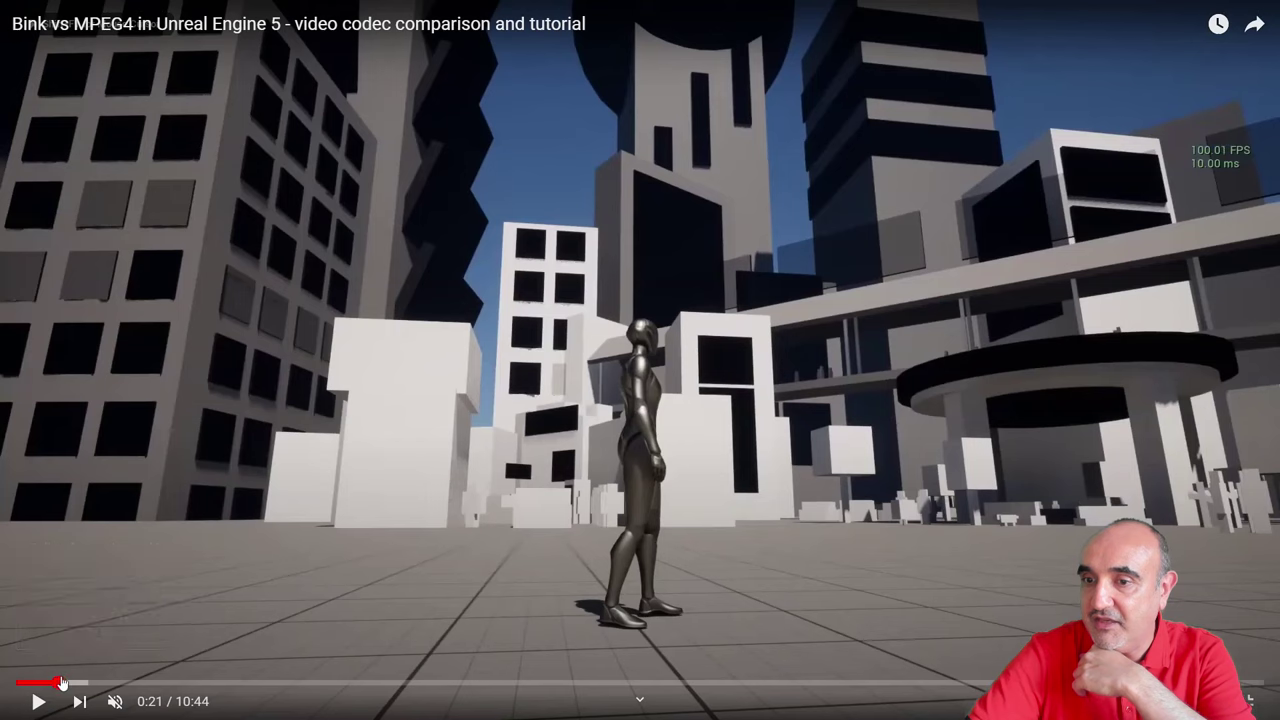
left_click_drag(60, 682, 137, 683)
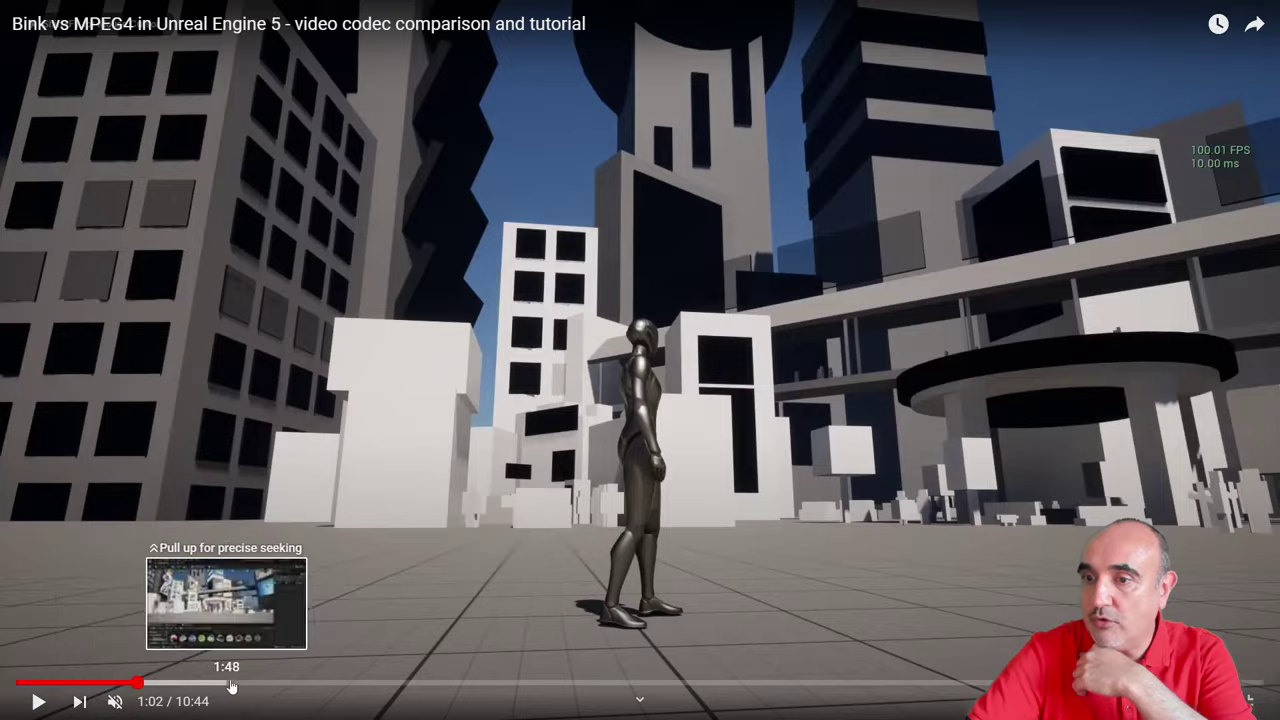
left_click(247, 684)
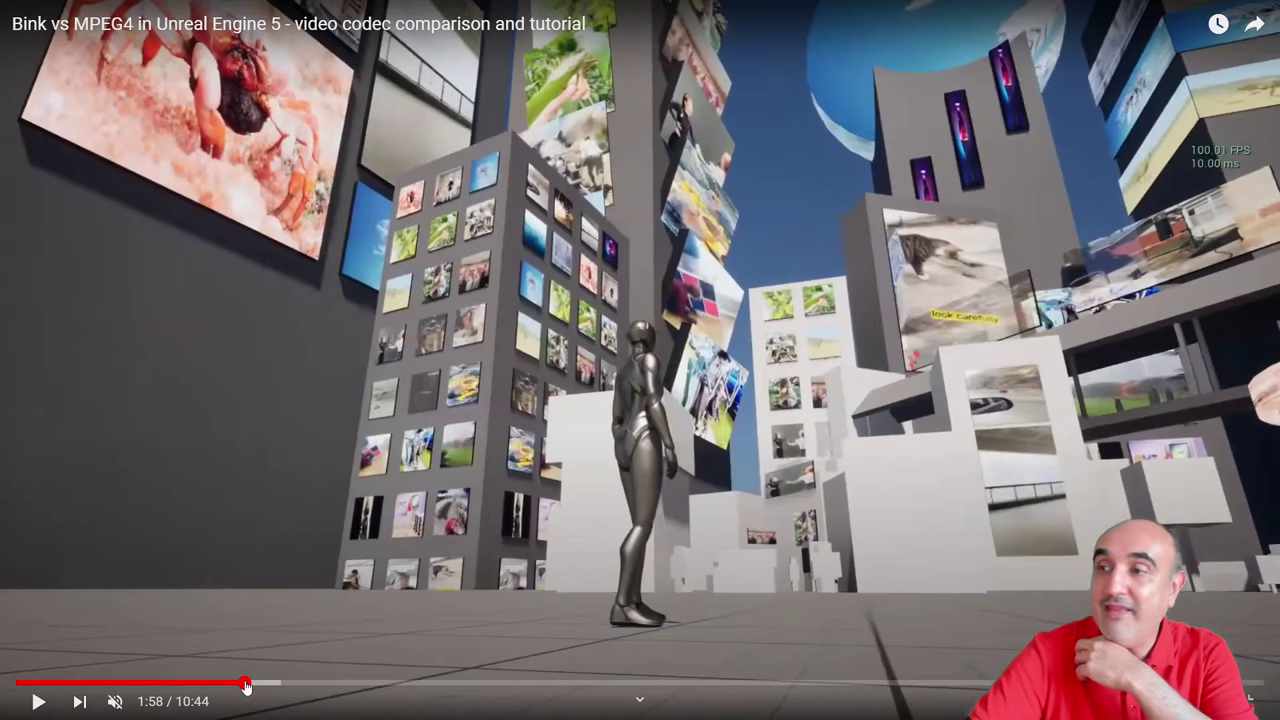
left_click(370, 684)
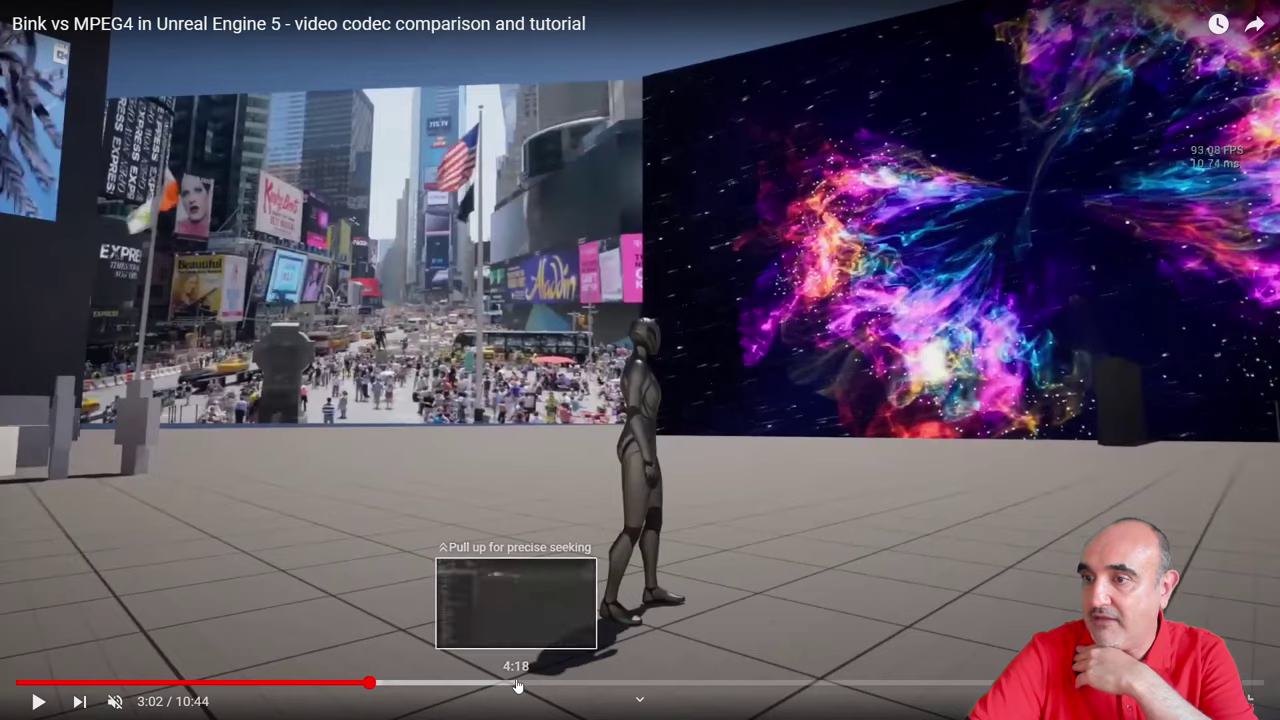
- Skim the rest of the comparison video through its media player, level blueprint and material sections, return to 7:06, and exit full screen
left_click(516, 684)
left_click(756, 684)
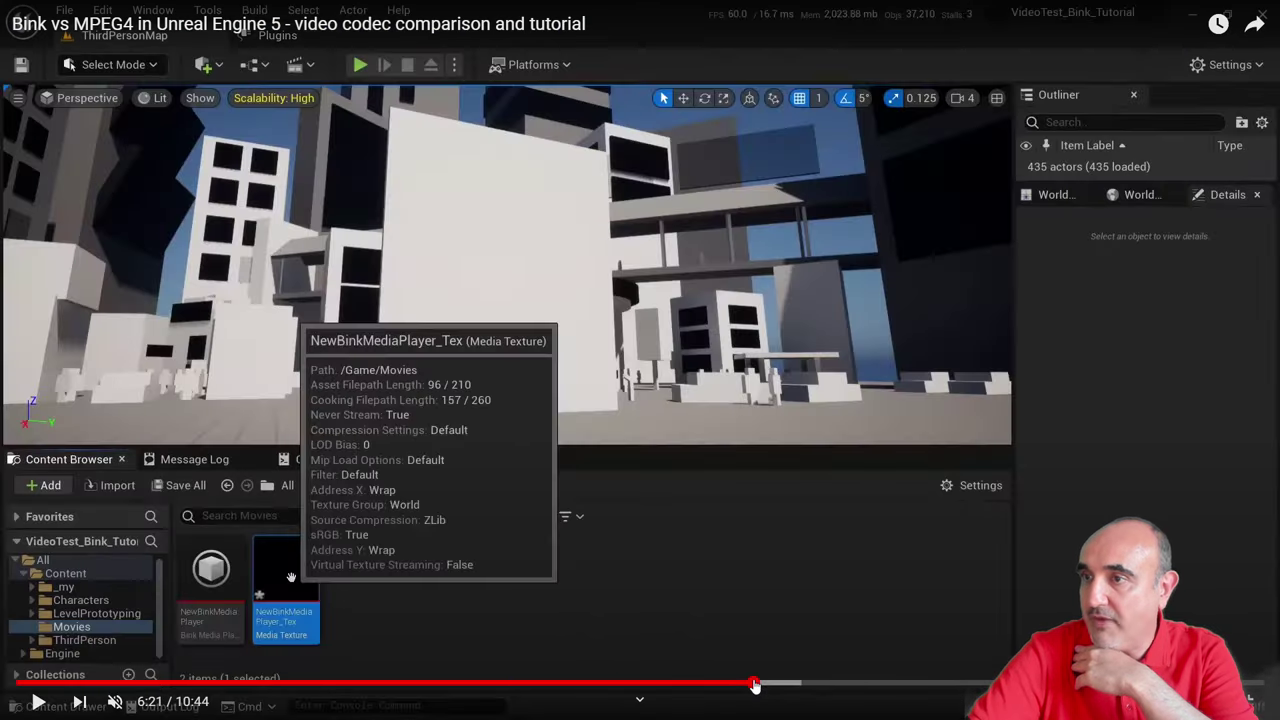
left_click(820, 684)
left_click(880, 684)
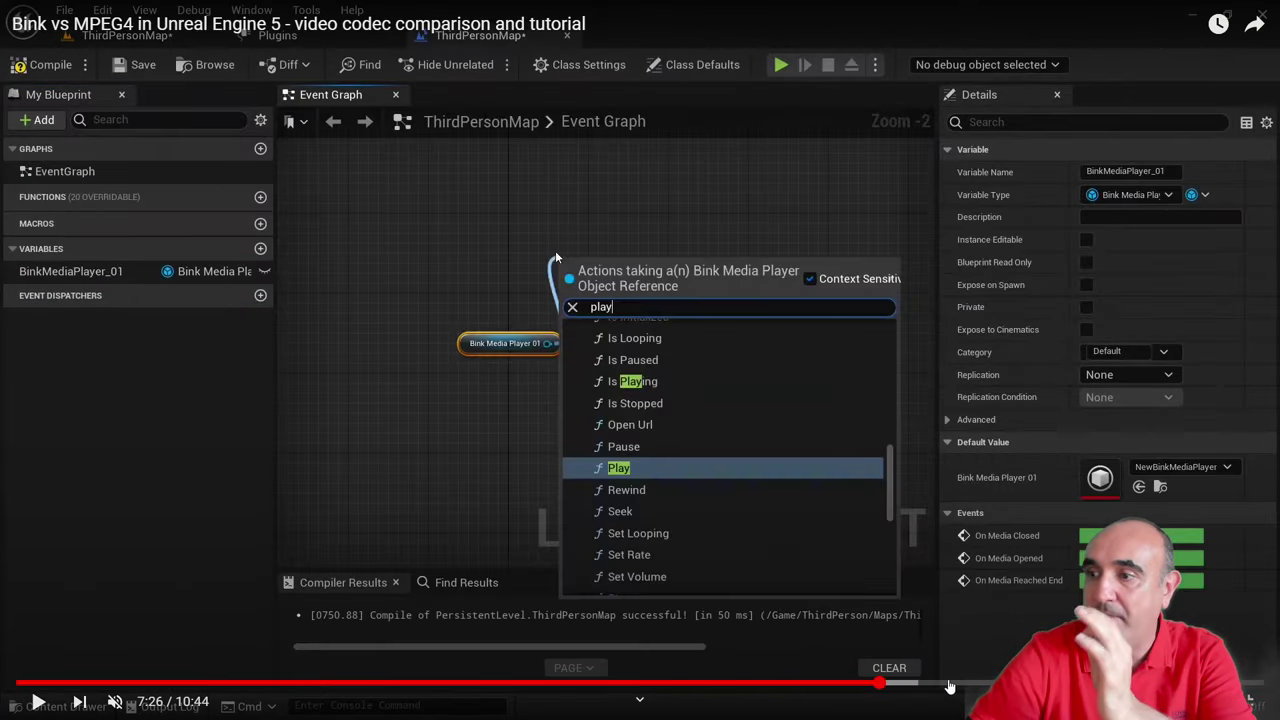
left_click(948, 684)
left_click(1011, 684)
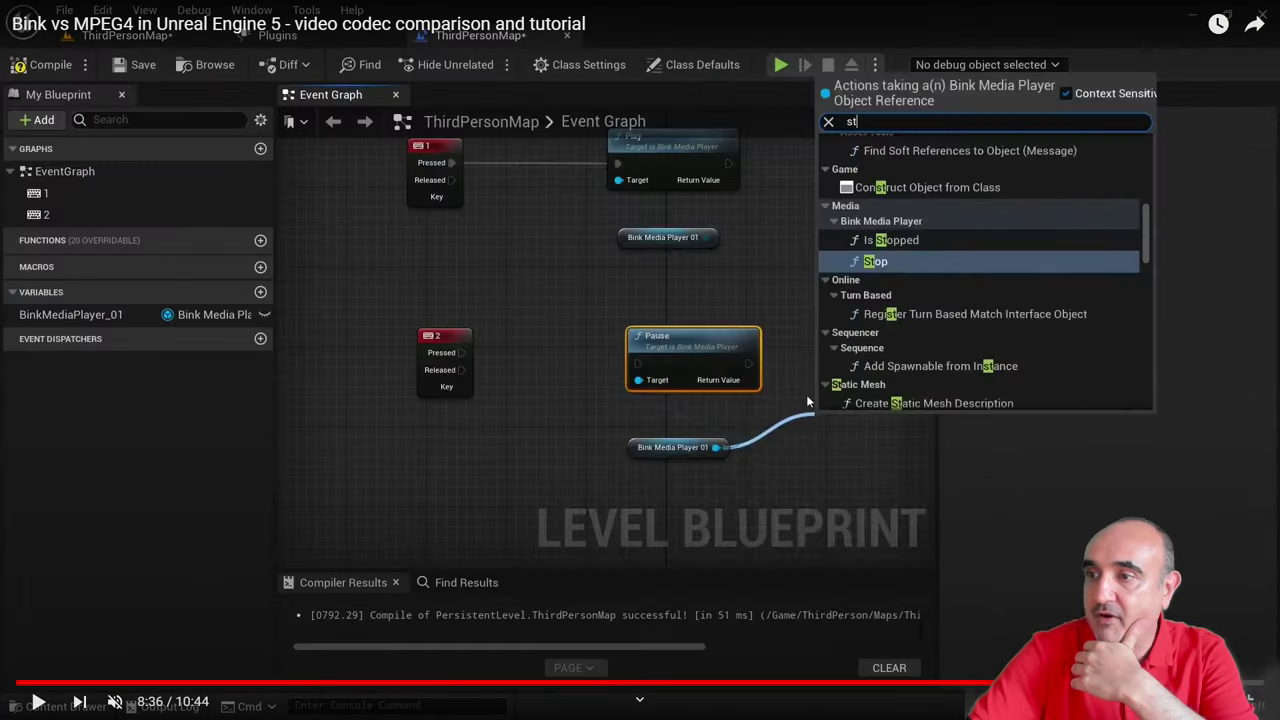
left_click(1086, 684)
left_click(1141, 684)
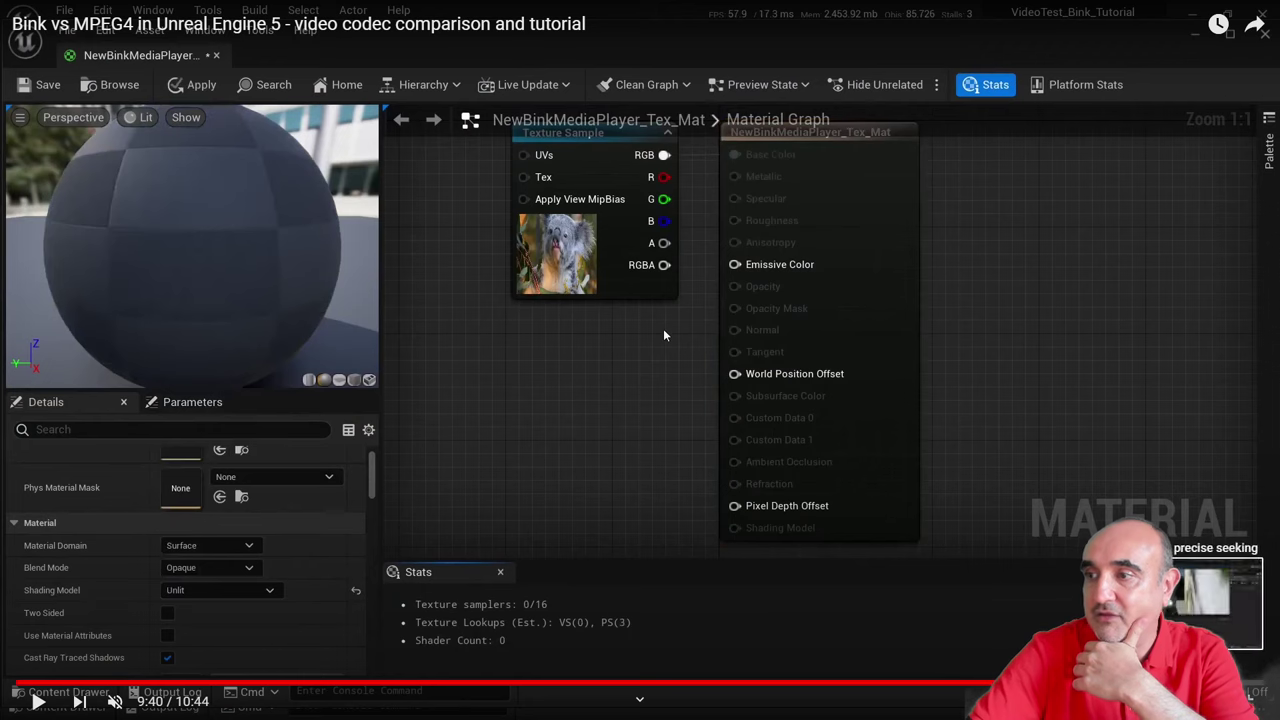
left_click(843, 684)
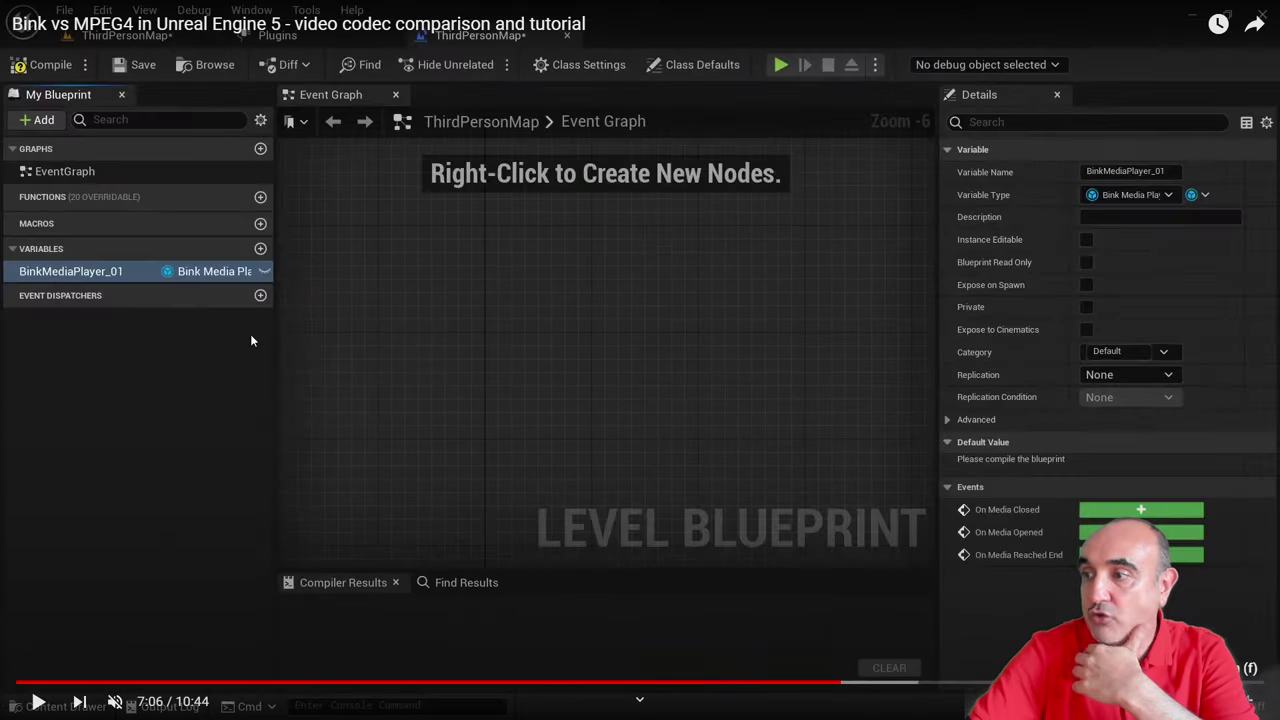
key("Escape")
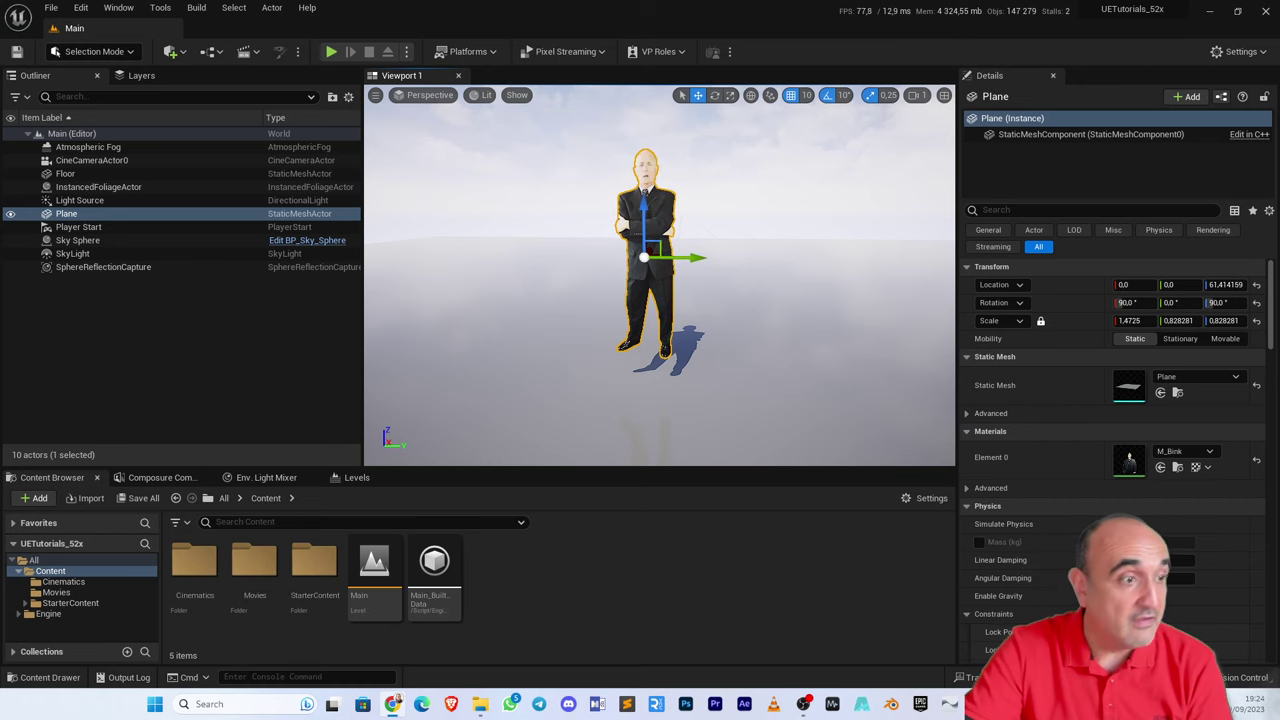
- Open the VideoHelp Forum image of the Premiere Pro Bink plugin settings in its own tab and enlarge it for reading
key("alt+Tab")
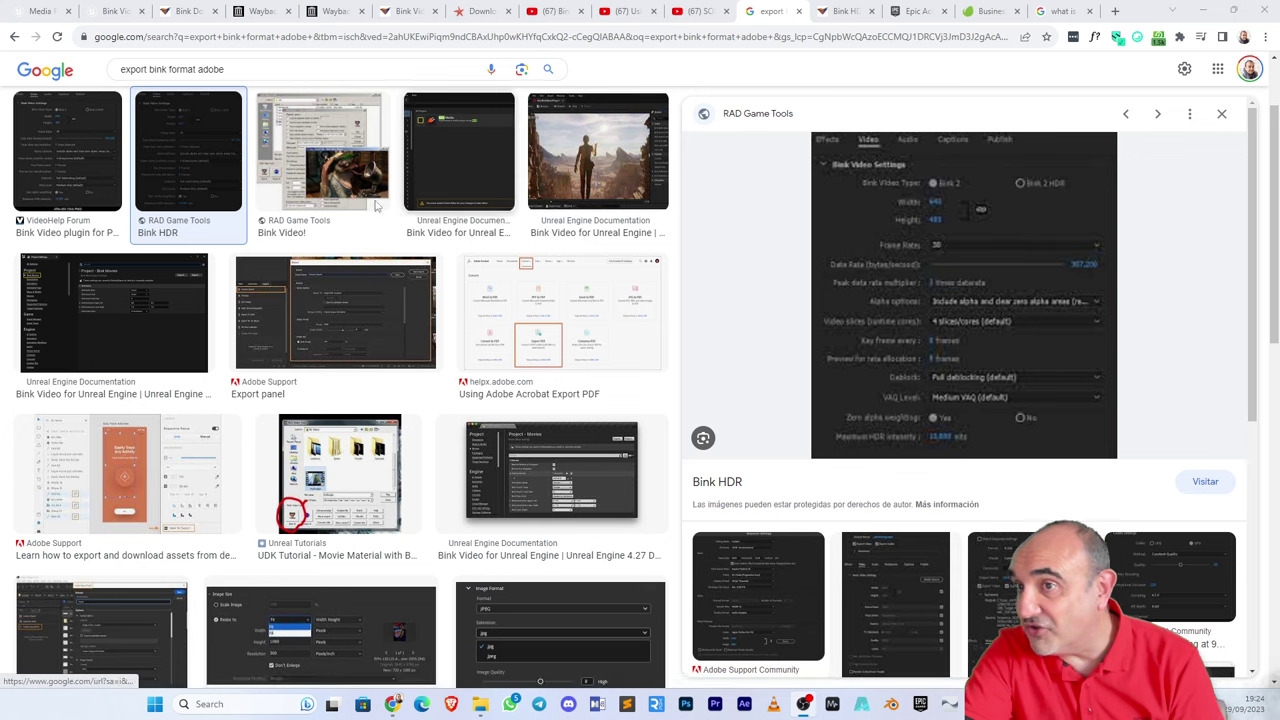
left_click(85, 152)
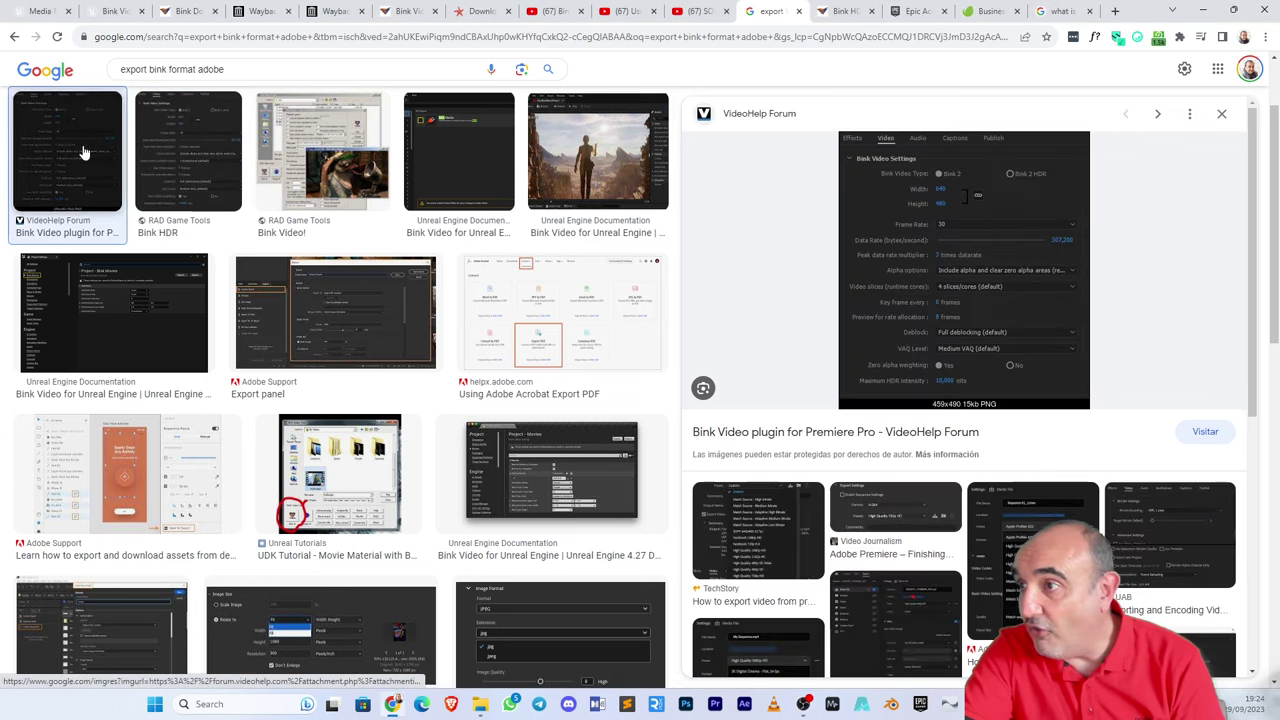
right_click(949, 292)
left_click(1019, 429)
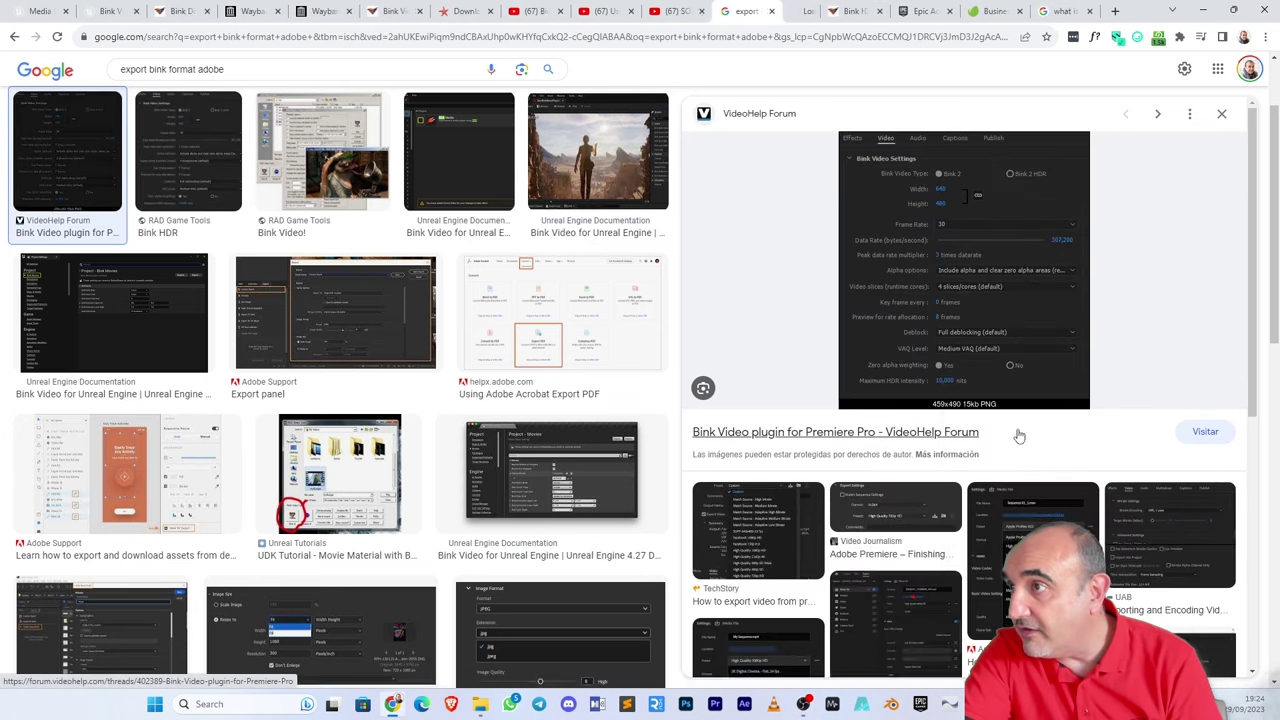
left_click(775, 18)
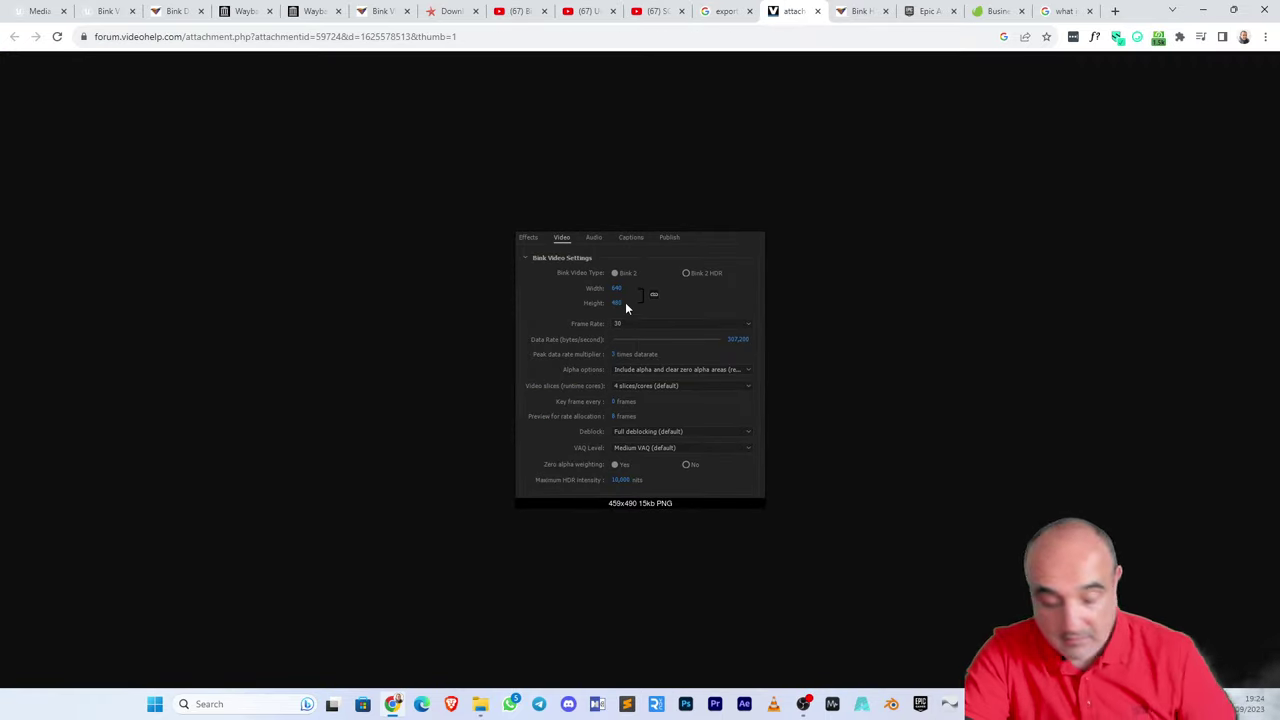
scroll(627, 310, "up", 5, "ctrl")
scroll(627, 313, "down", 1, "ctrl")
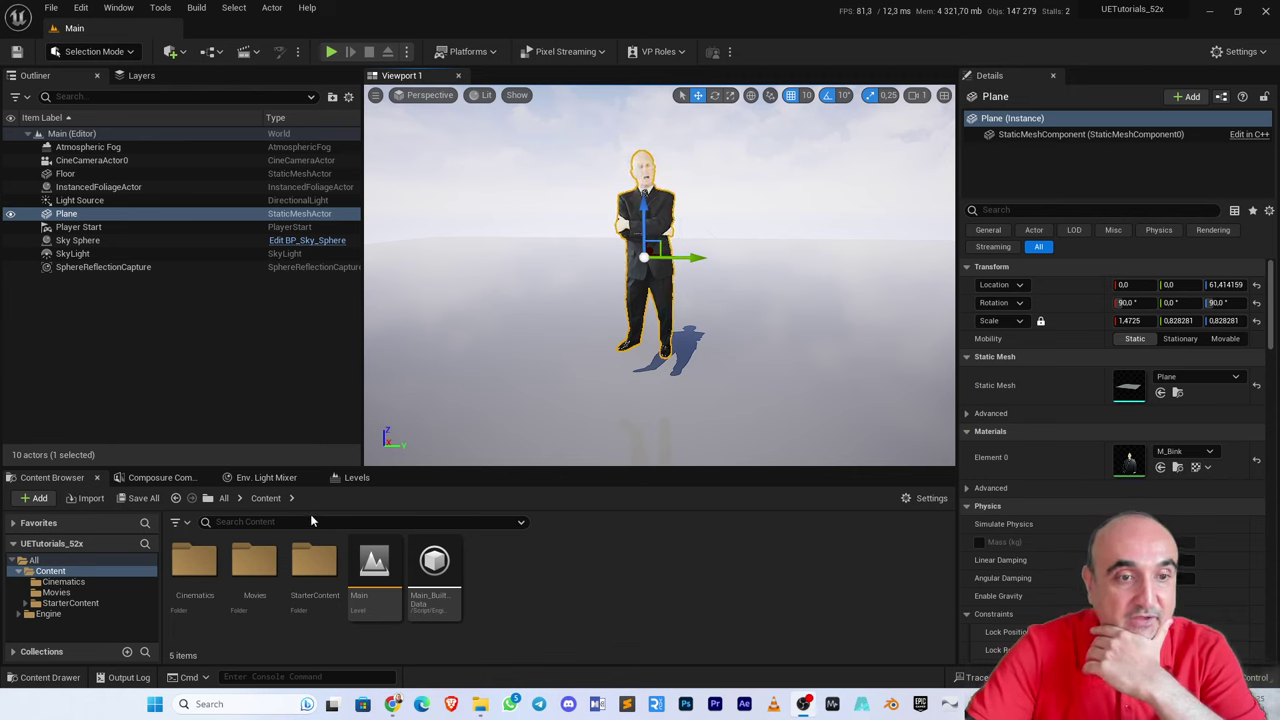
- Open the LS1 level sequence from the Cinematics folder in a maximized Sequencer window and move the playhead to frame 9
double_click(191, 578)
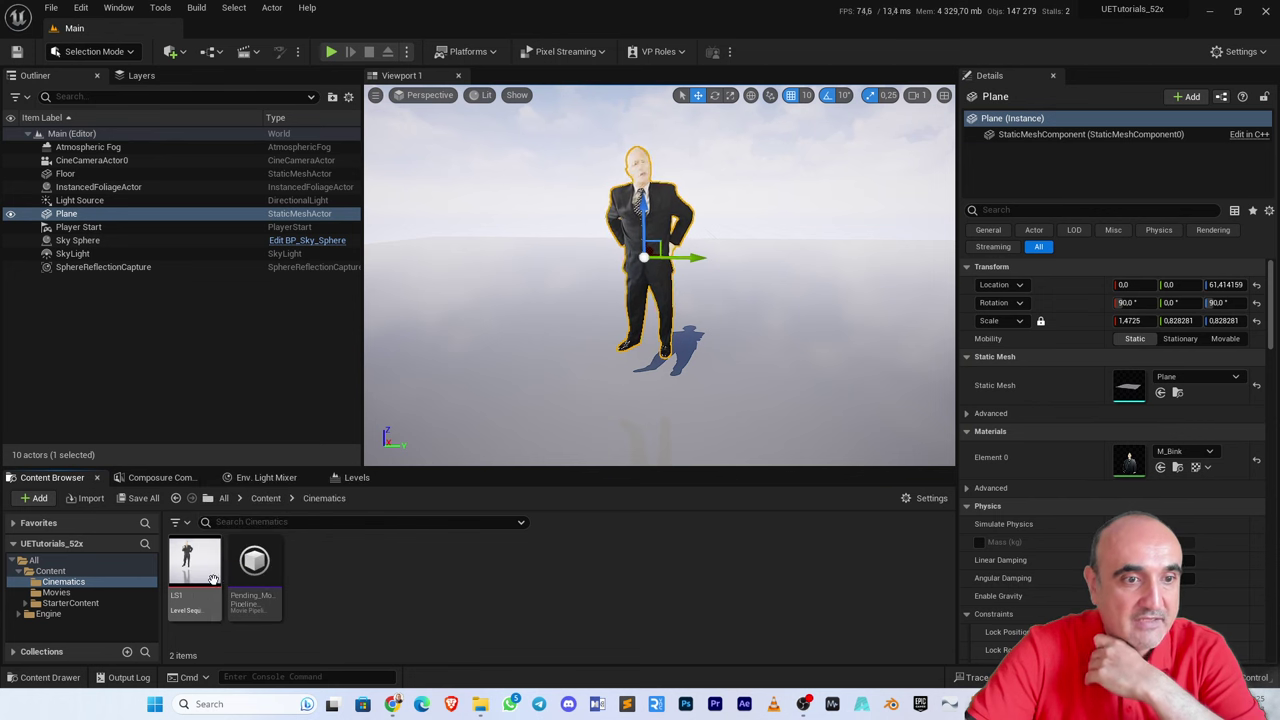
double_click(188, 562)
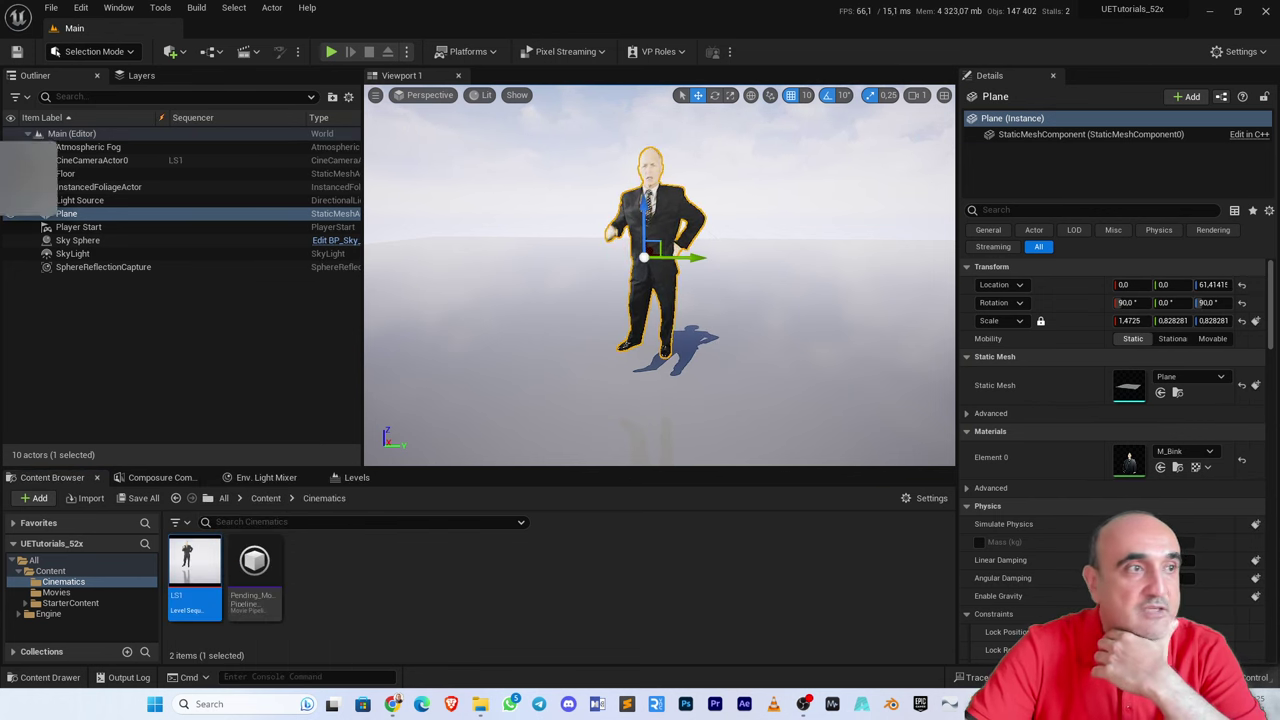
left_click_drag(200, 78, 420, 30)
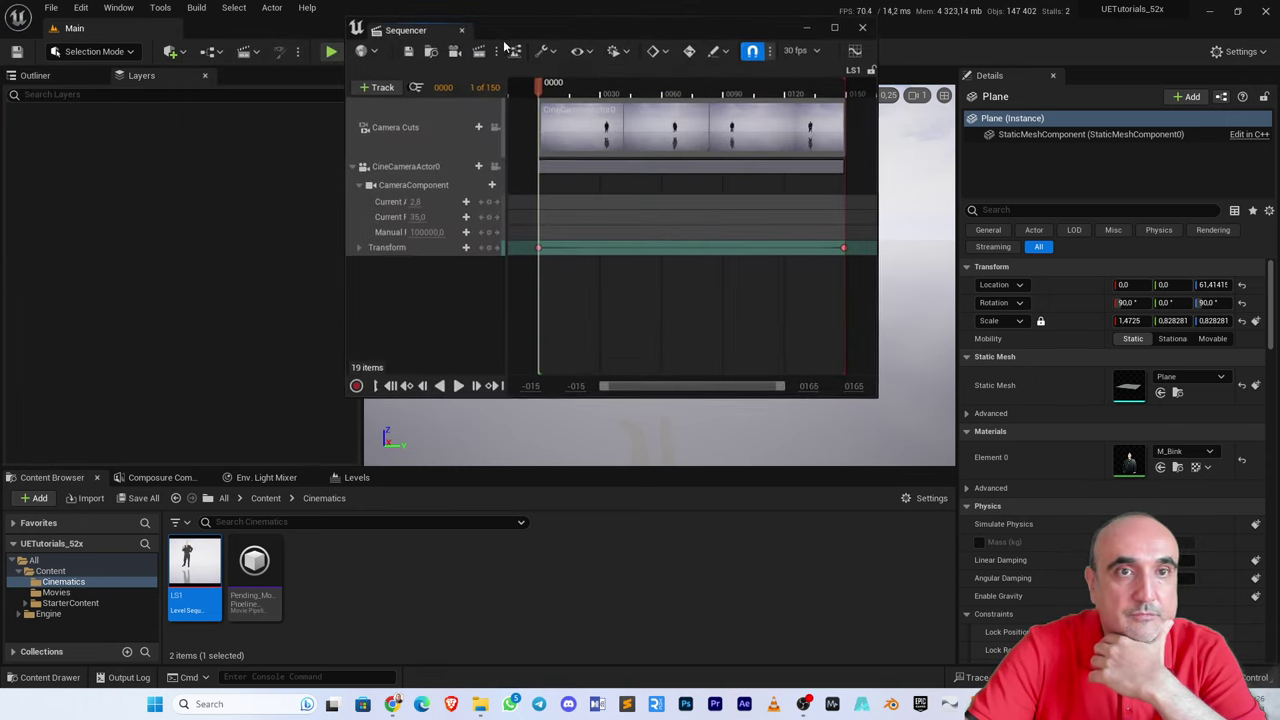
left_click(840, 30)
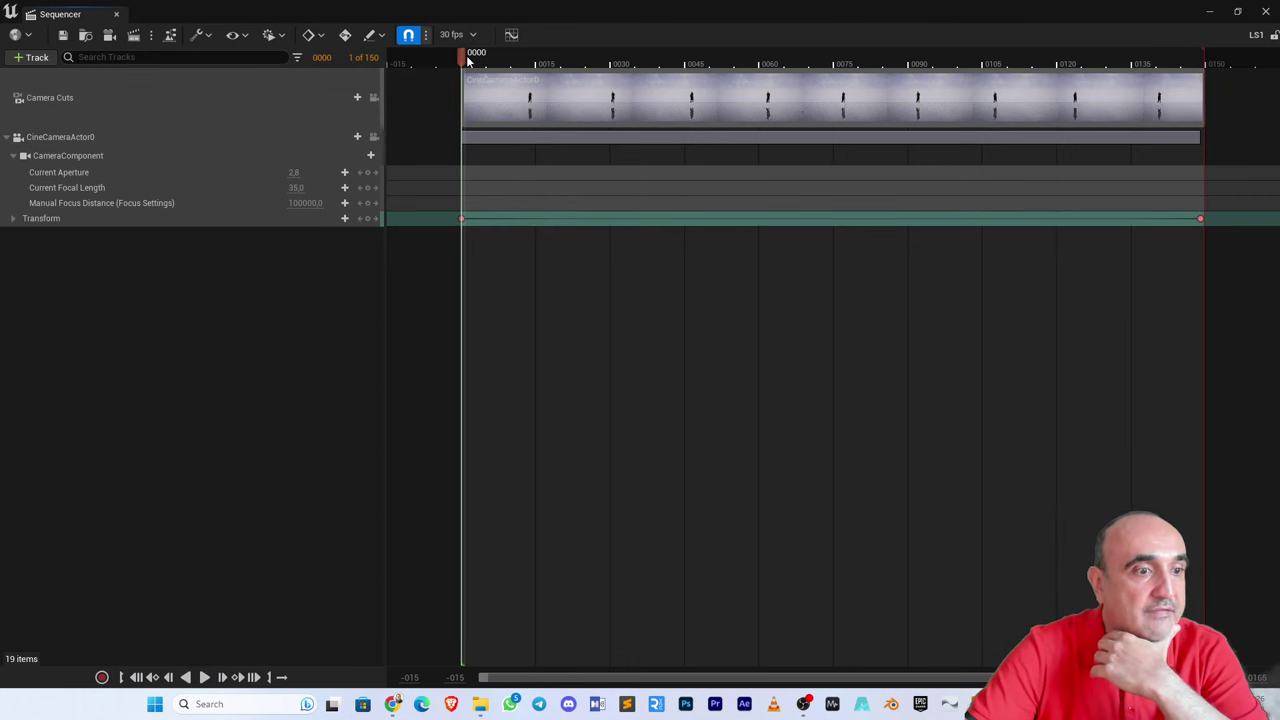
left_click_drag(467, 60, 545, 66)
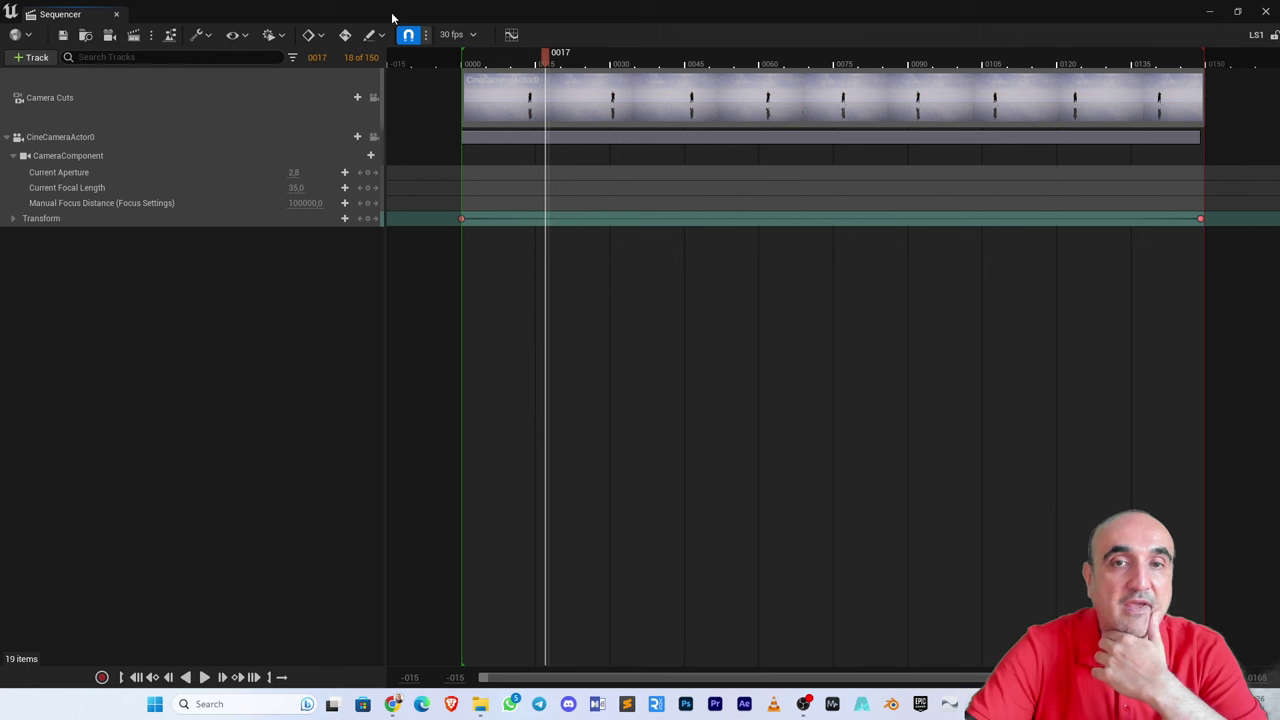
left_click(506, 63)
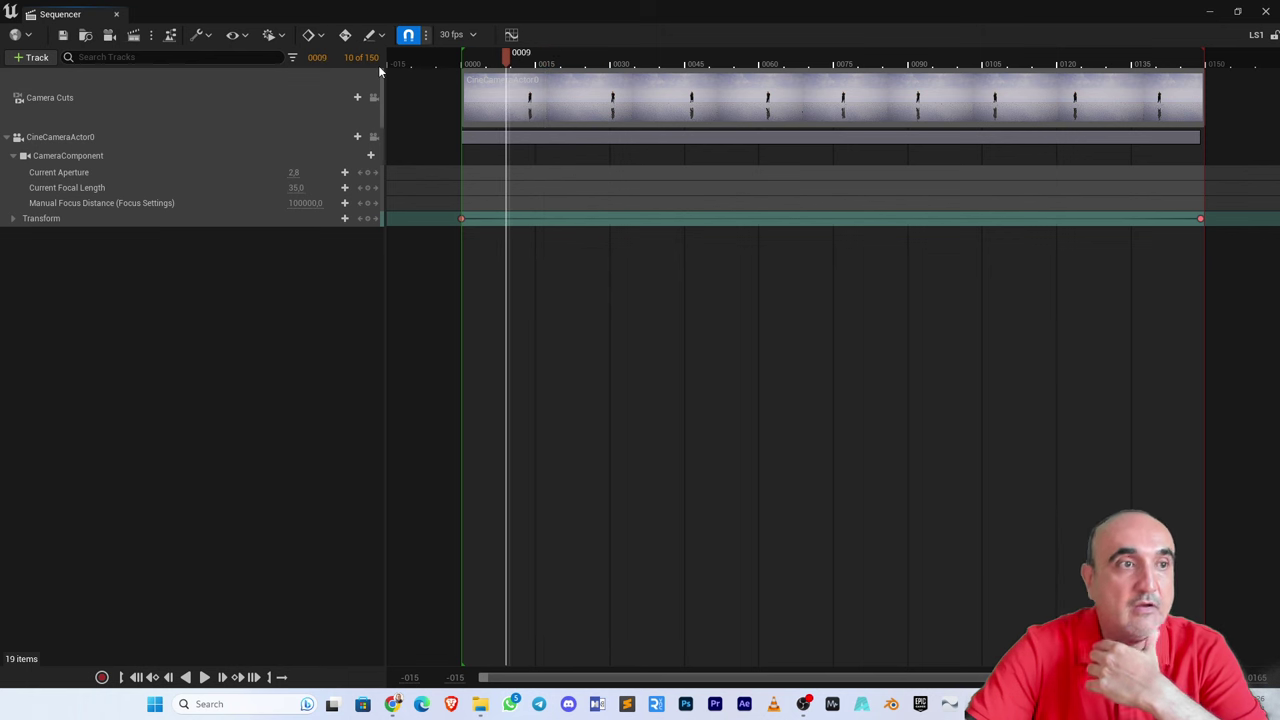
- Add a Media track to the LS1 sequence and check its Media Source and Media Plate options without adding media
left_click(37, 58)
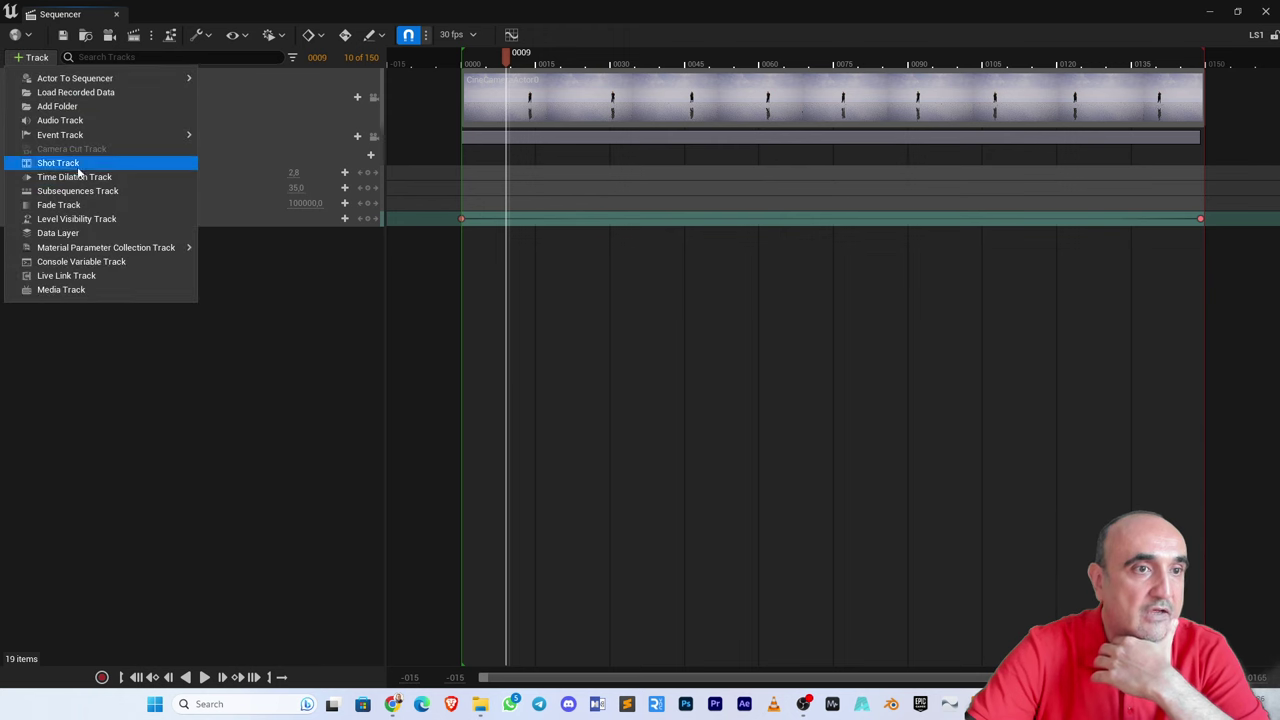
mouse_move(75, 248)
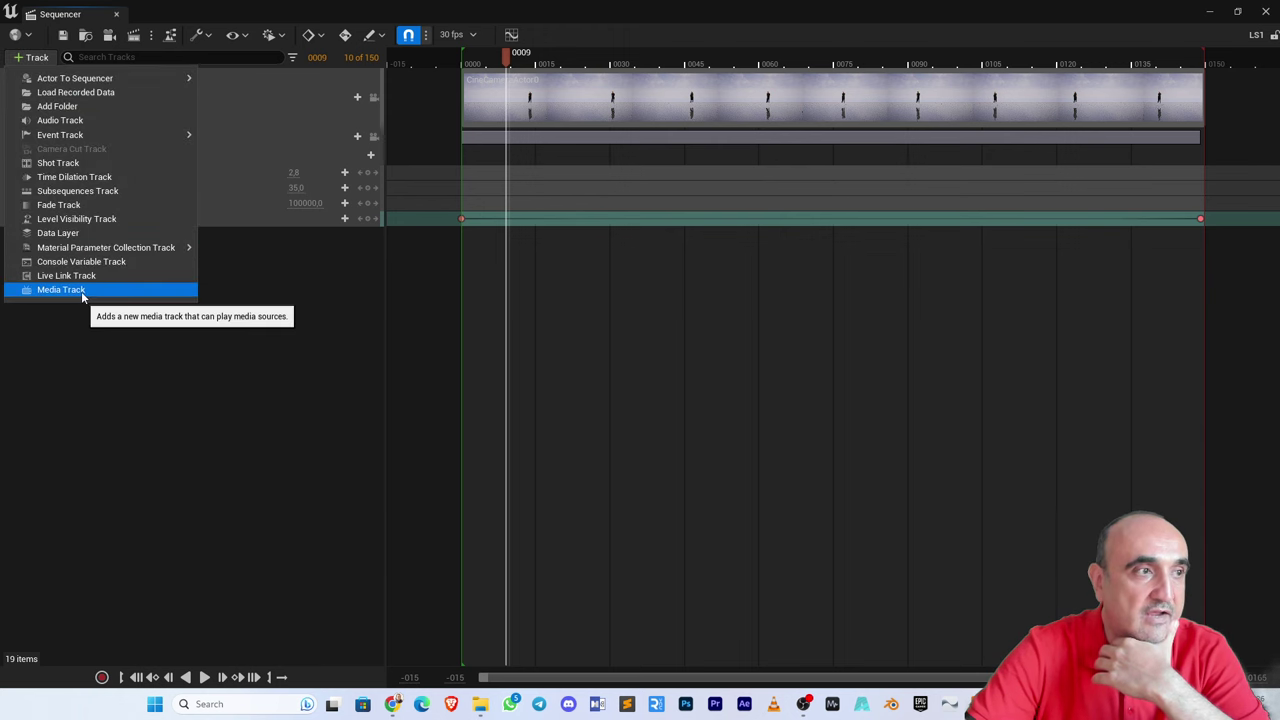
left_click(81, 291)
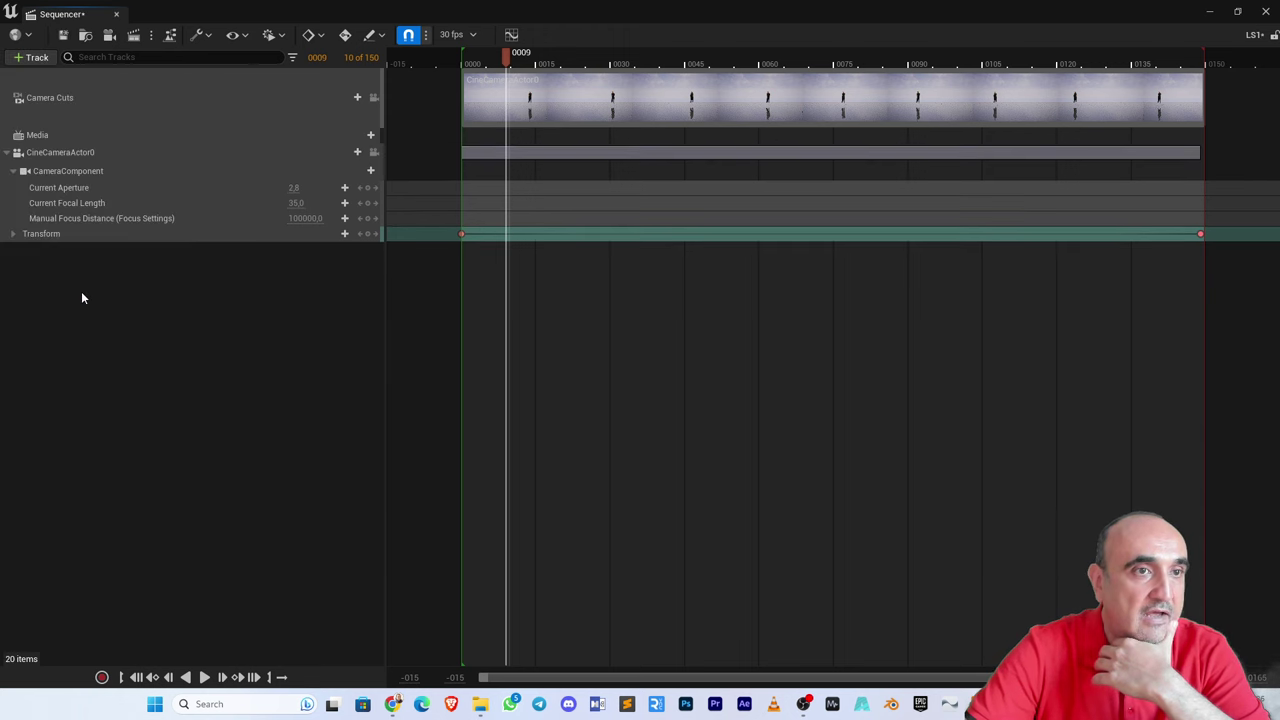
left_click(101, 136)
left_click(362, 134)
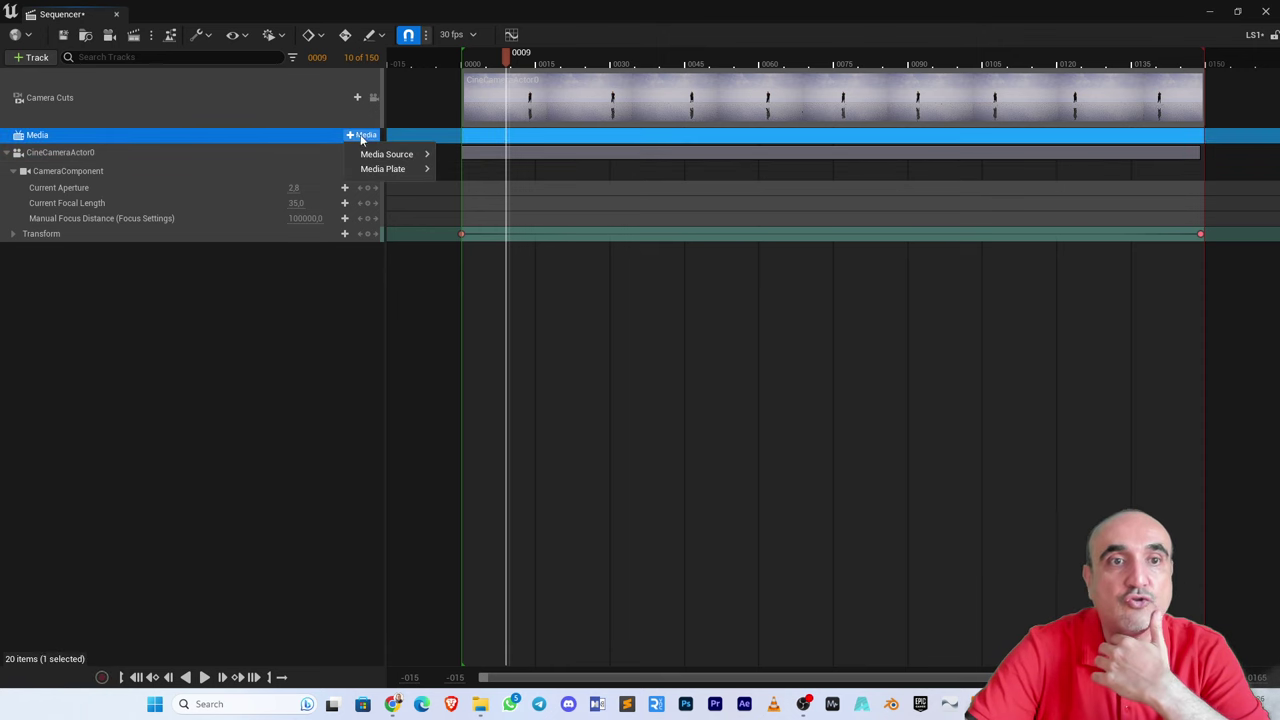
mouse_move(388, 155)
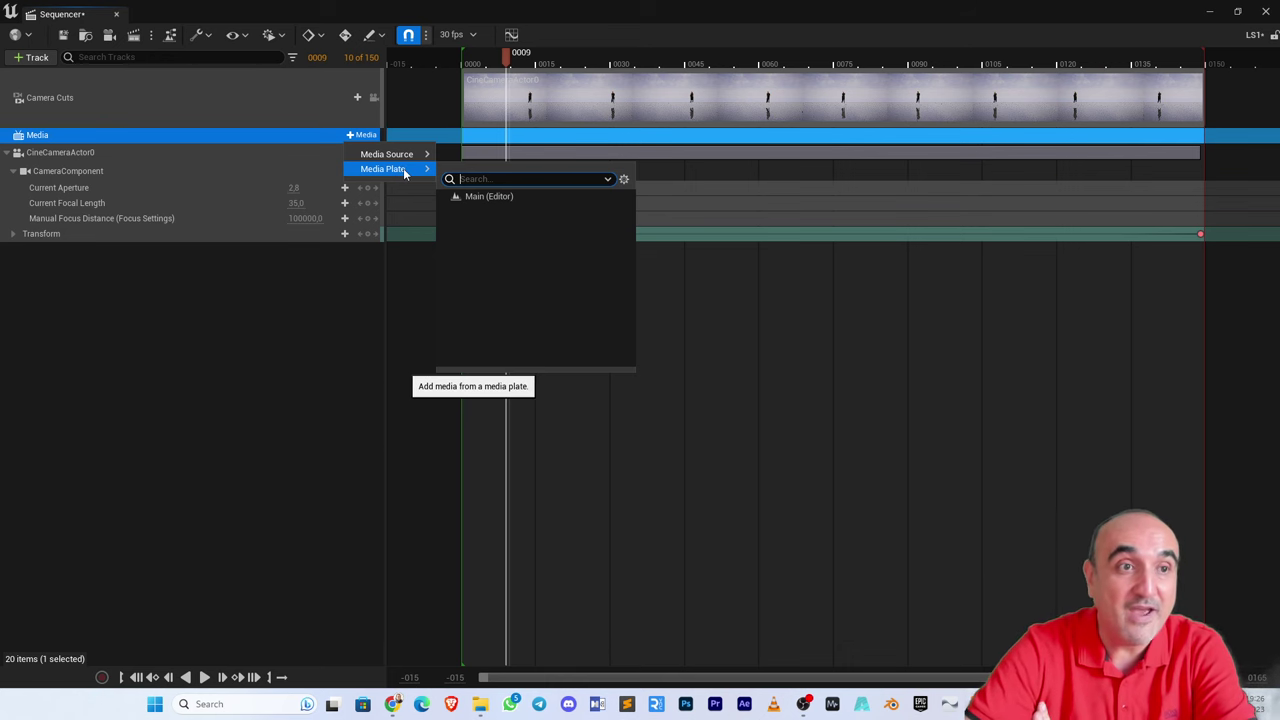
left_click(258, 132)
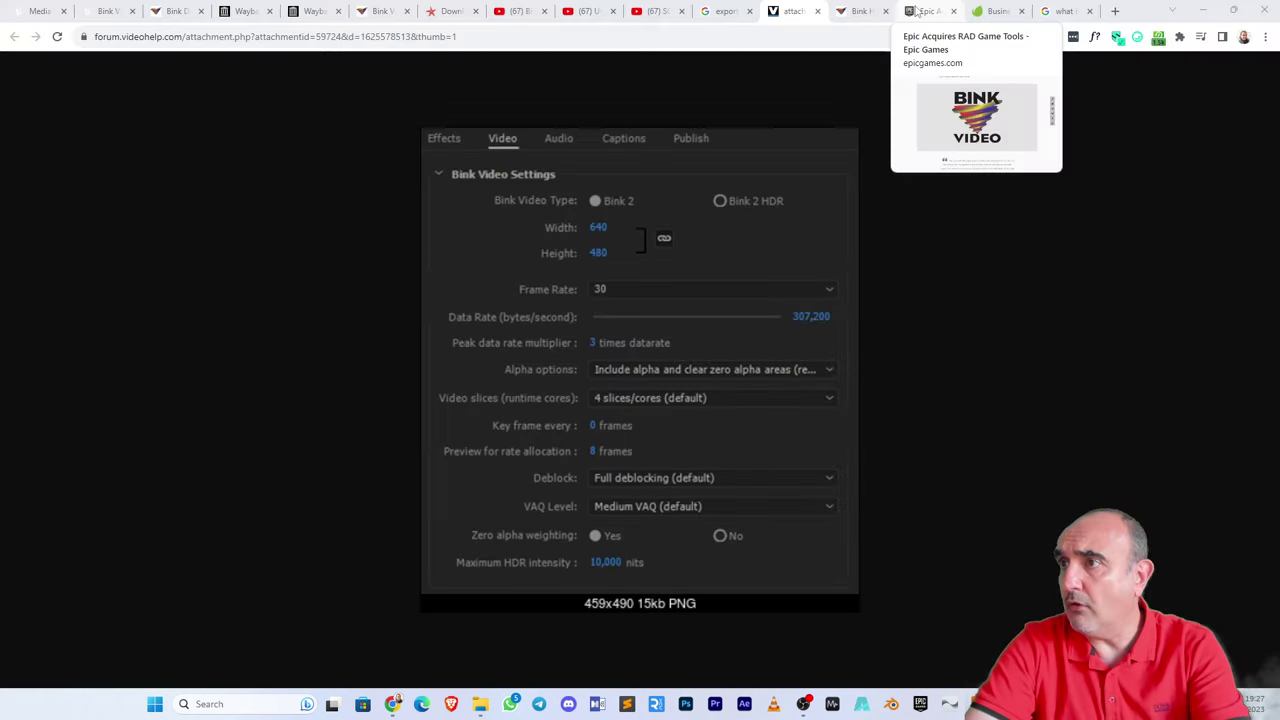
- Switch to the Epic Games article about acquiring RAD Game Tools, skim to its end, and open the related "Layoffs at Epic" article
left_click(928, 11)
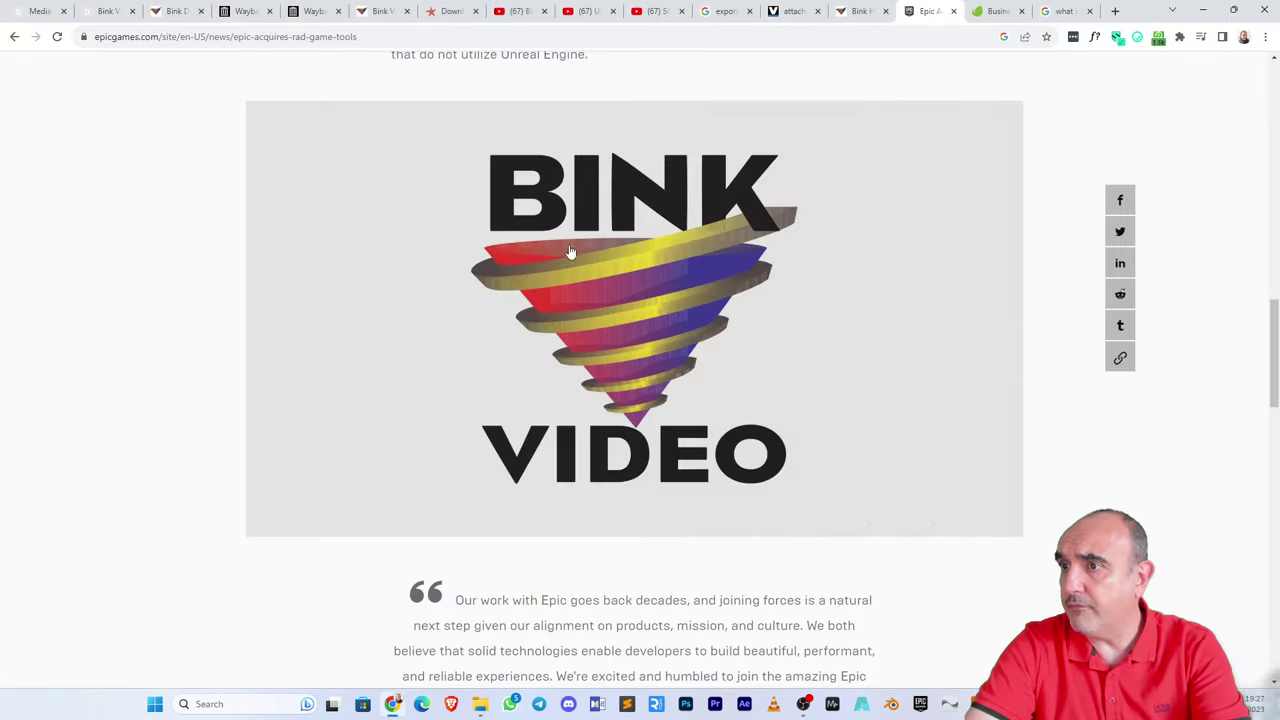
scroll(317, 459, "down", 8)
scroll(317, 459, "down", 10)
scroll(191, 466, "up", 3)
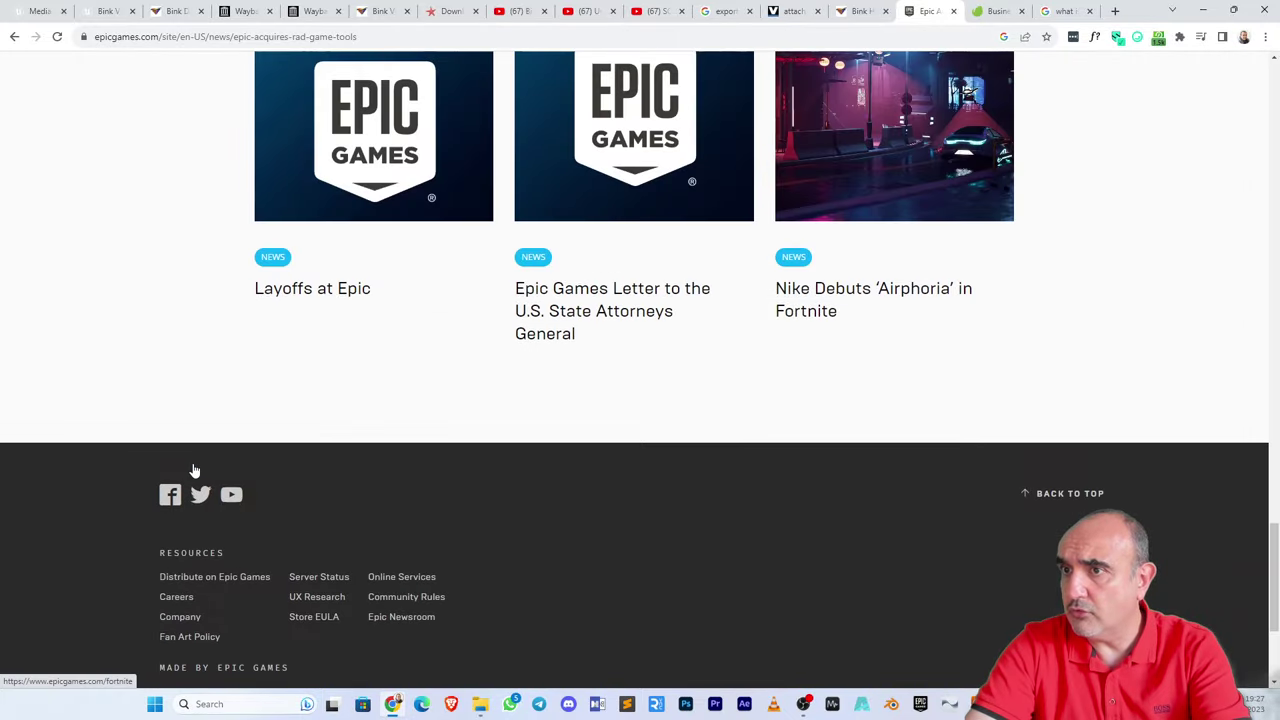
left_click(363, 207)
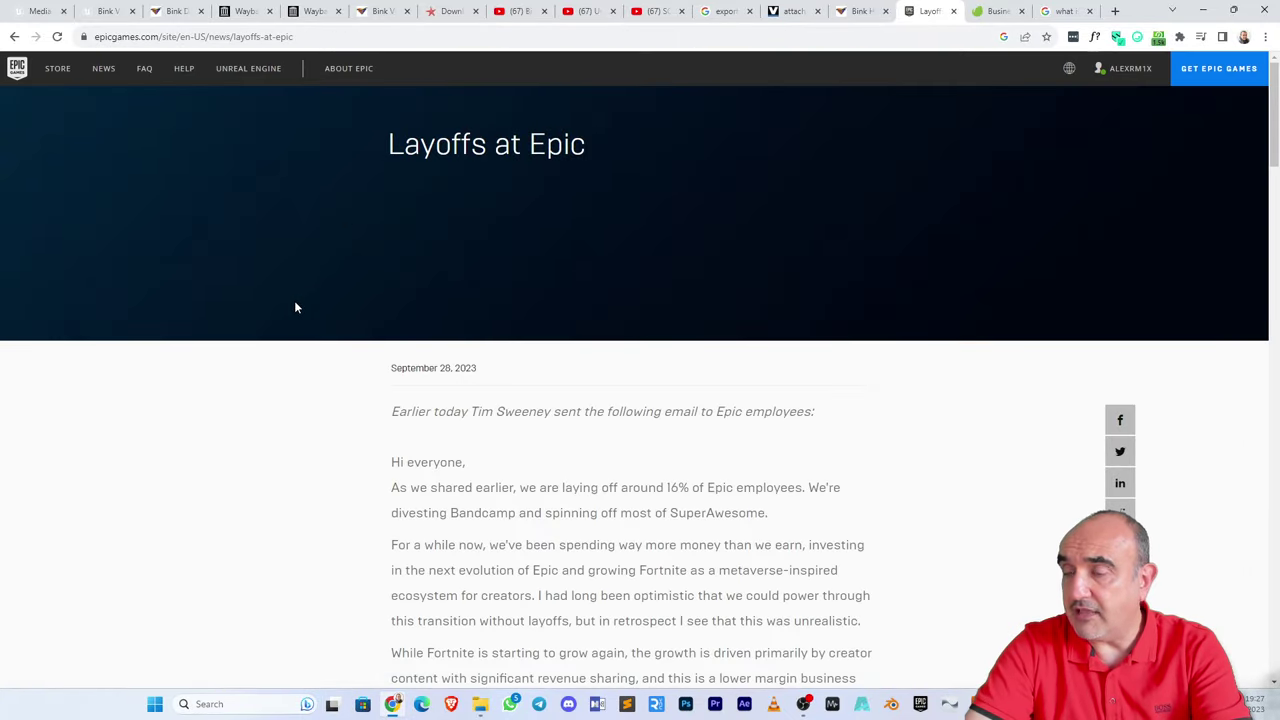
- Read through the "Layoffs at Epic" article, highlighting the phrase "16% of Epic employees"
scroll(295, 307, "down", 2)
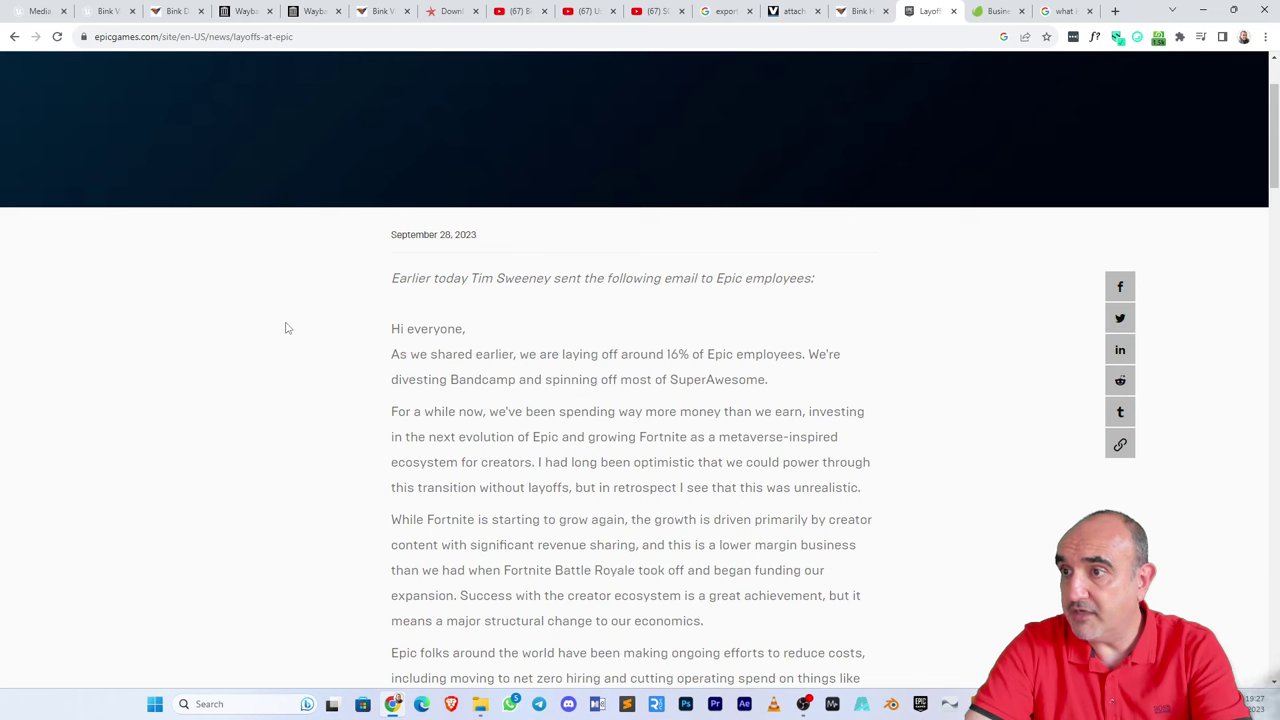
left_click_drag(667, 354, 803, 353)
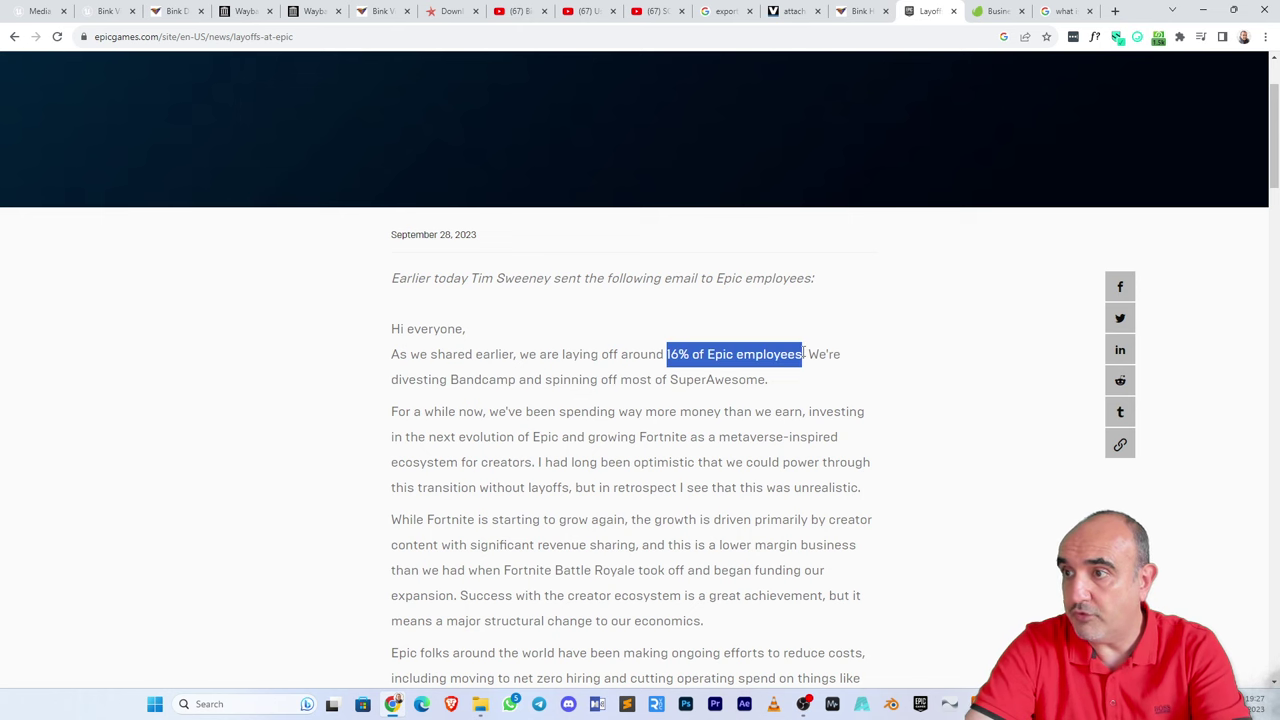
scroll(400, 435, "down", 5)
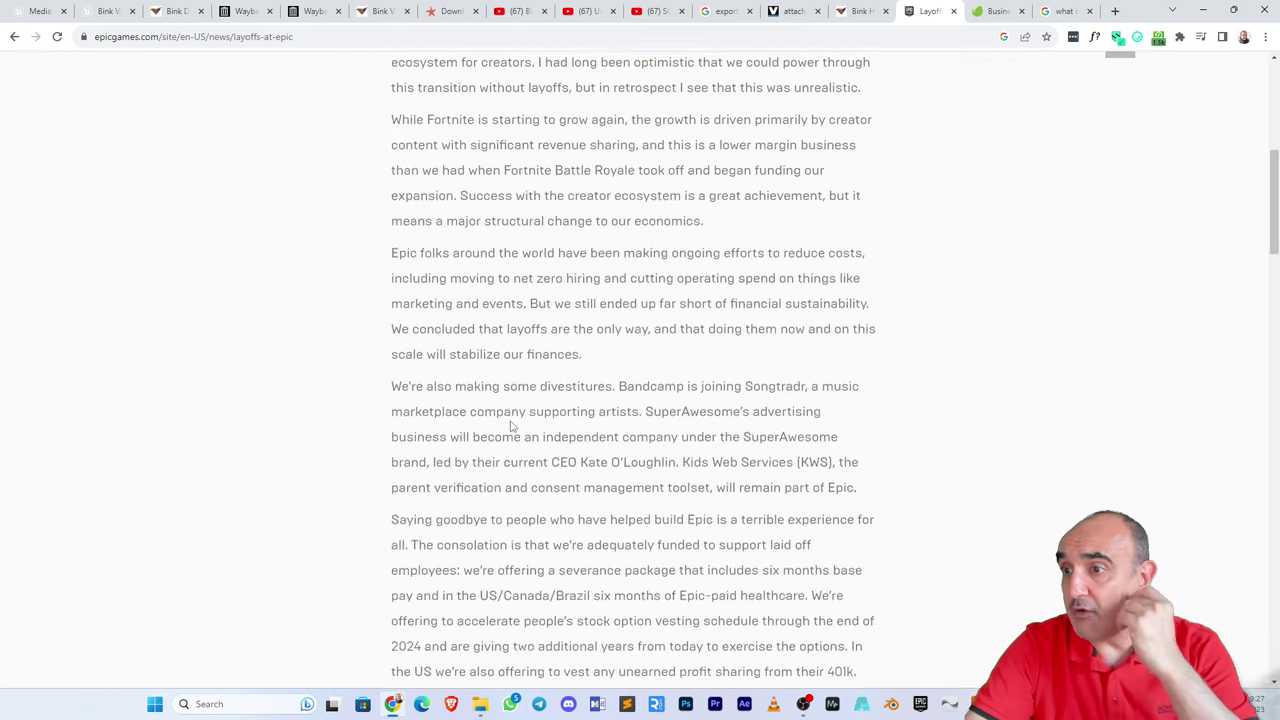
scroll(170, 414, "down", 4)
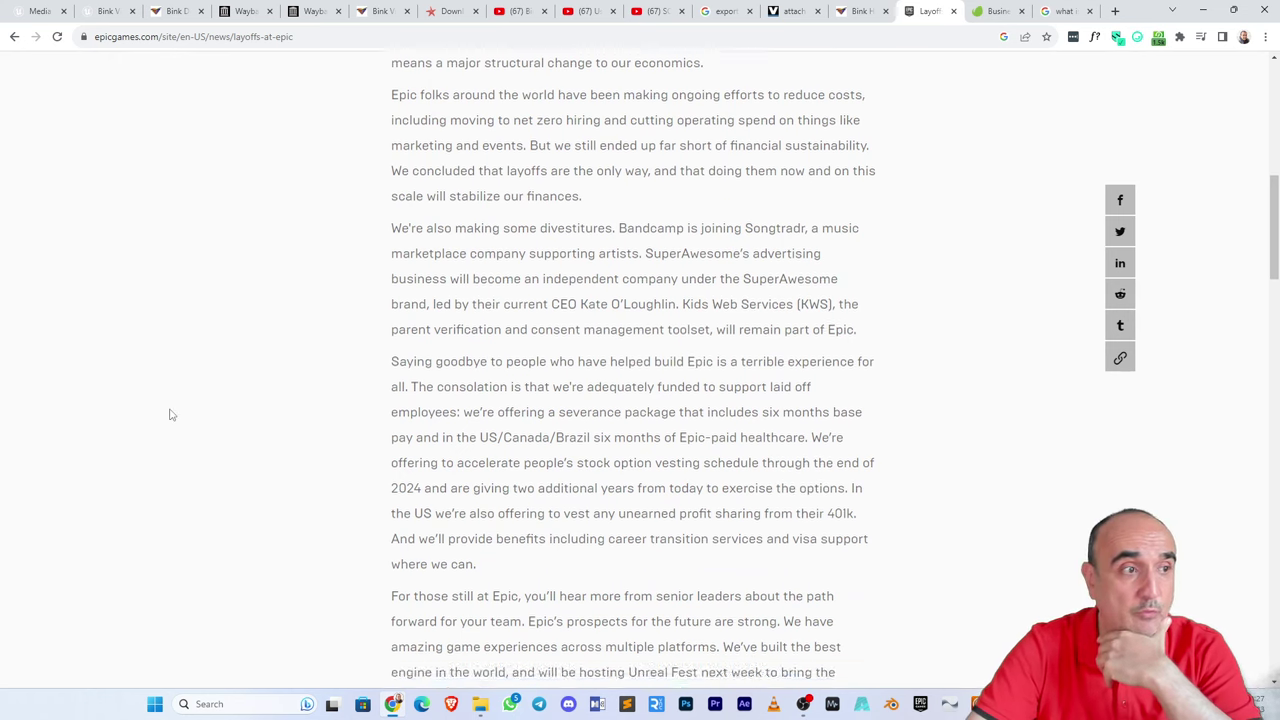
scroll(170, 414, "down", 2)
scroll(170, 414, "down", 7)
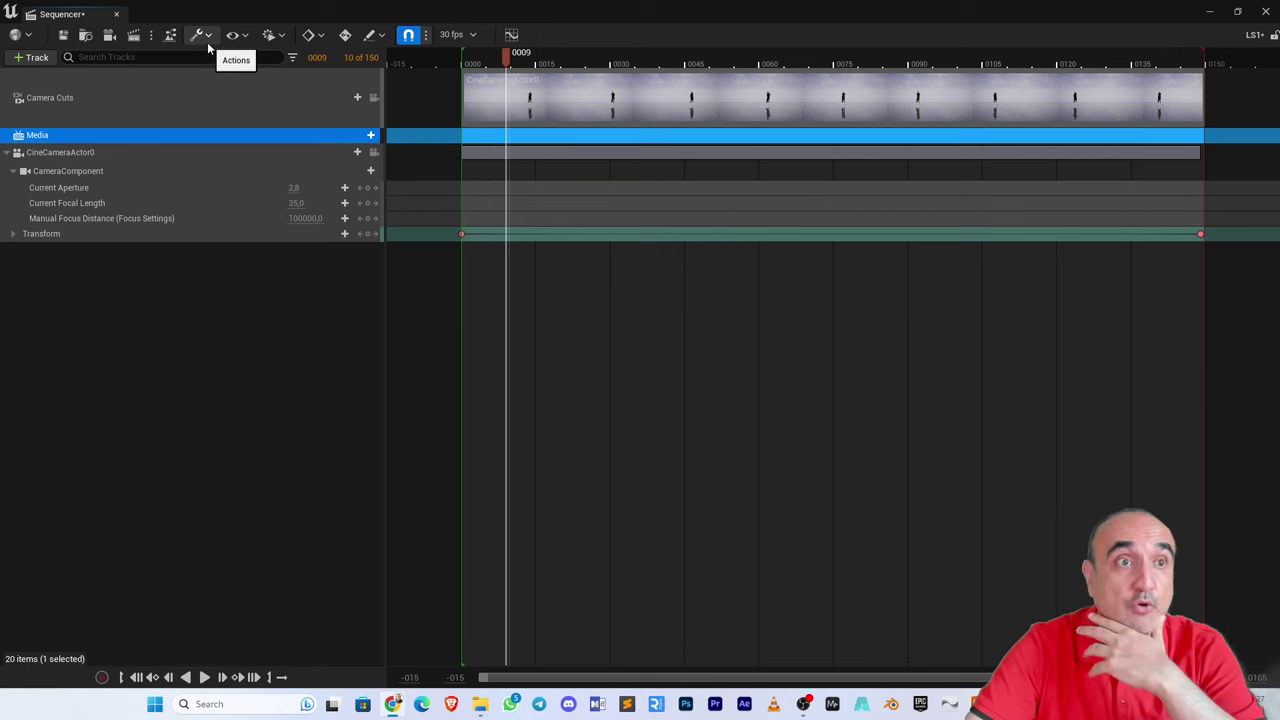
- Switch to Unreal Engine, close and reopen the LS1 sequence, and start a local render of it from the Movie Render Queue
left_click(117, 15)
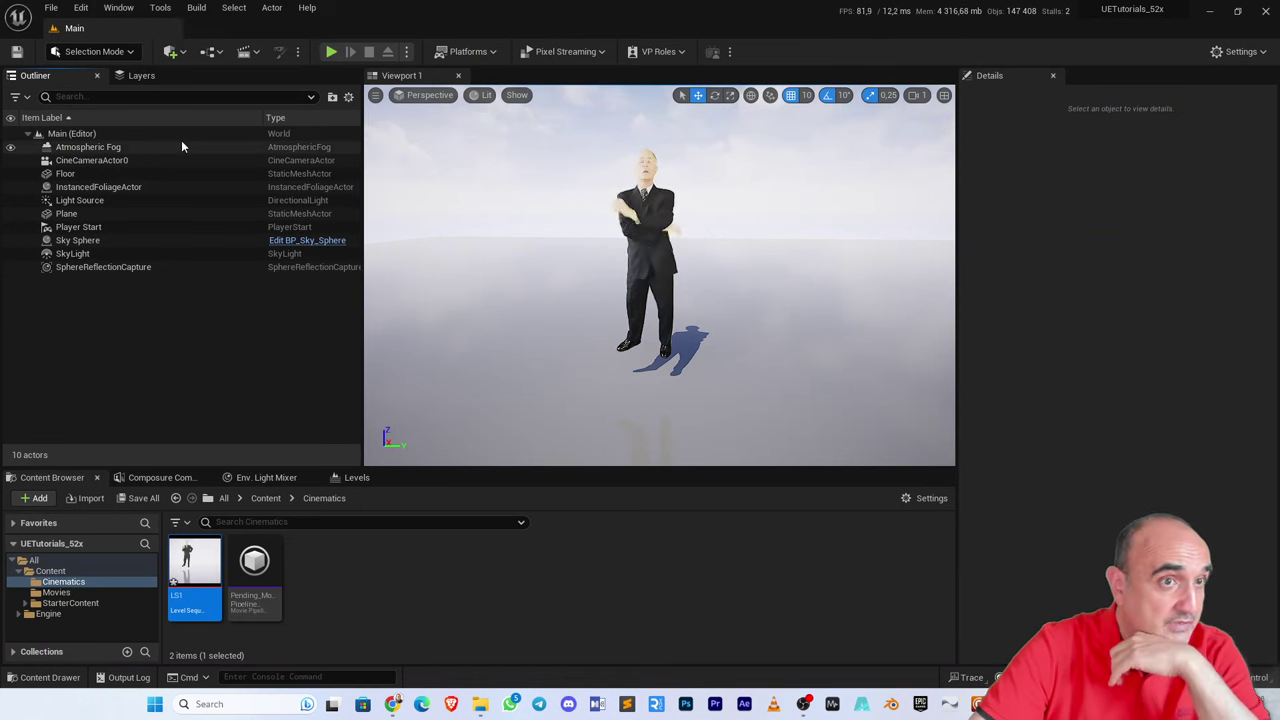
double_click(186, 562)
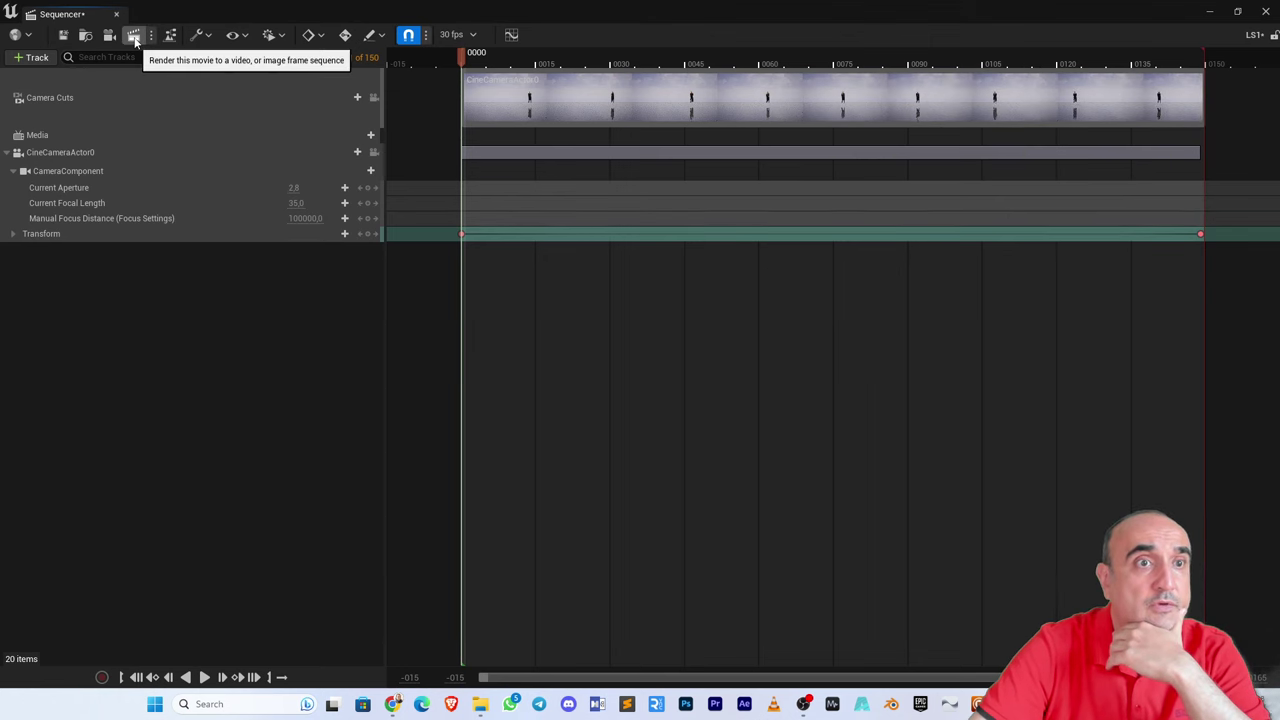
left_click(134, 36)
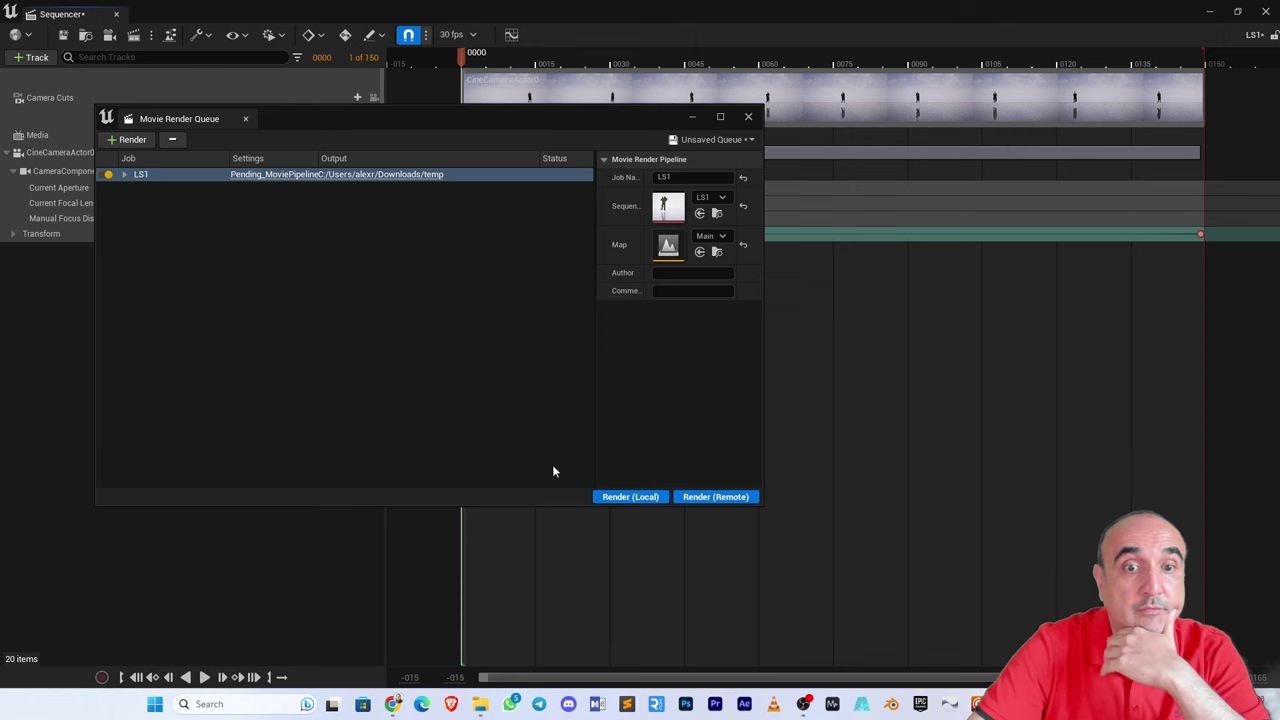
left_click(630, 496)
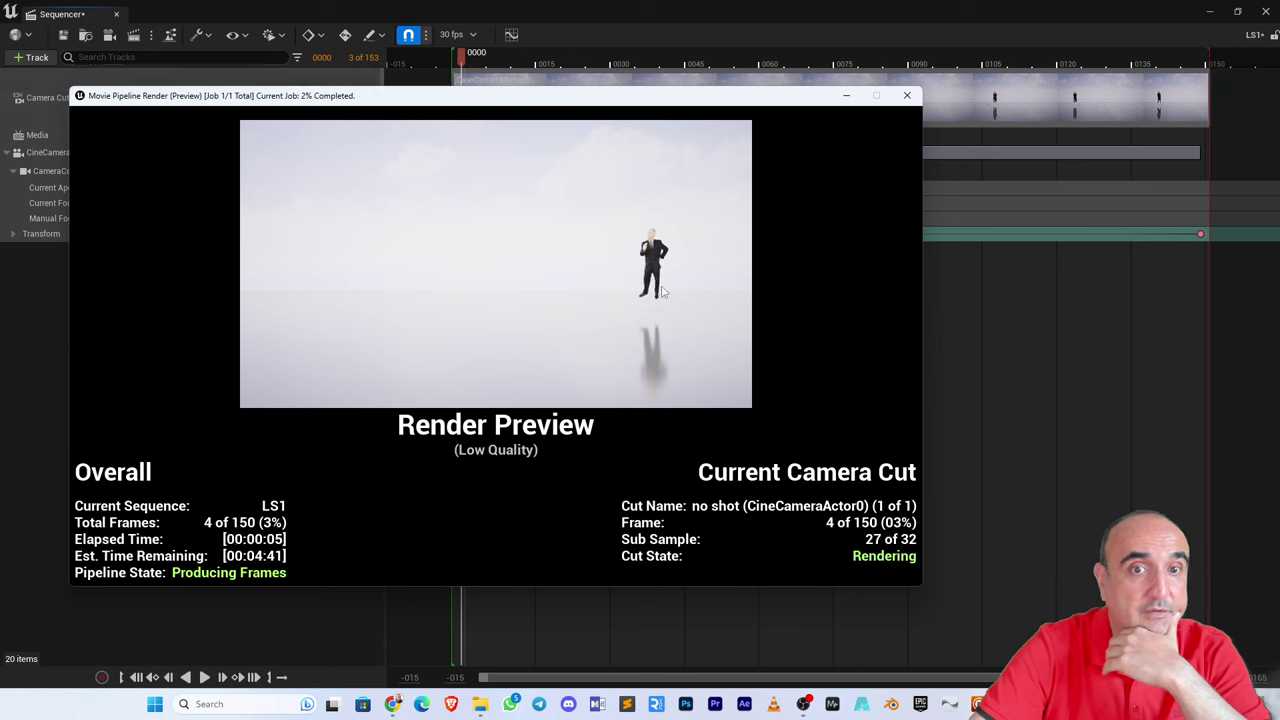
- Cancel the LS1 render and close the Movie Render Queue and Sequencer windows
left_click(907, 96)
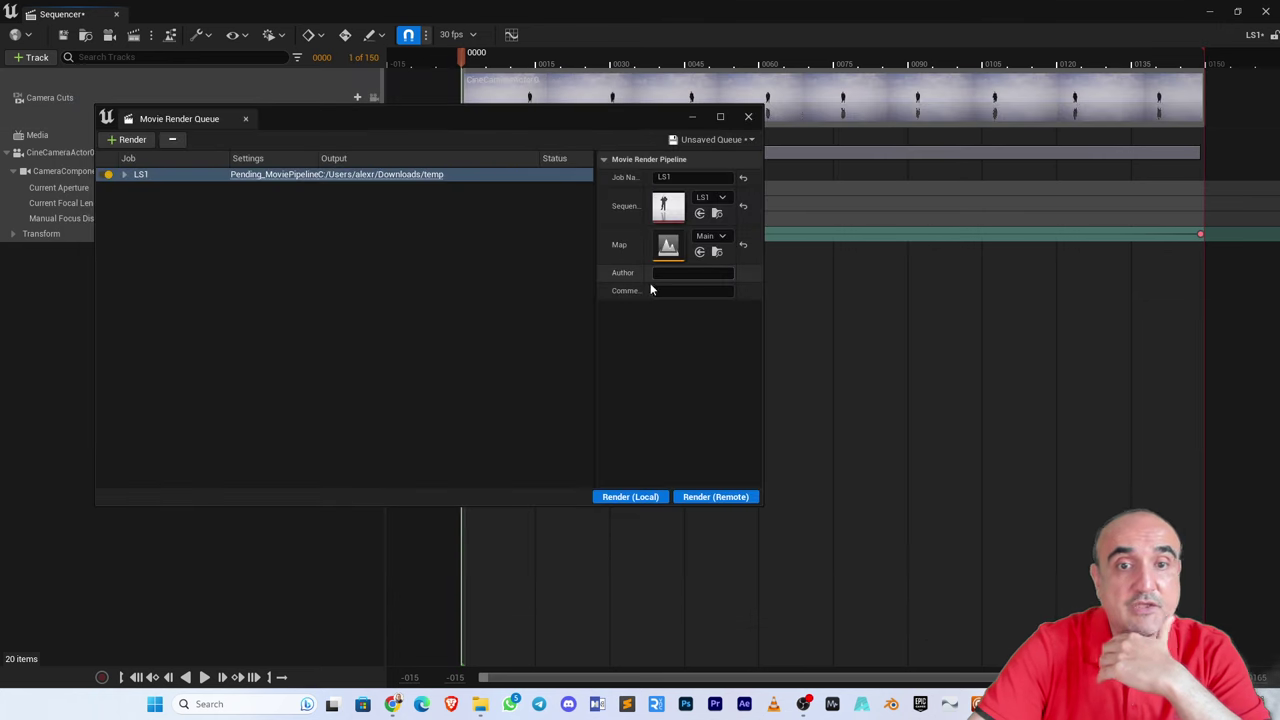
left_click(748, 118)
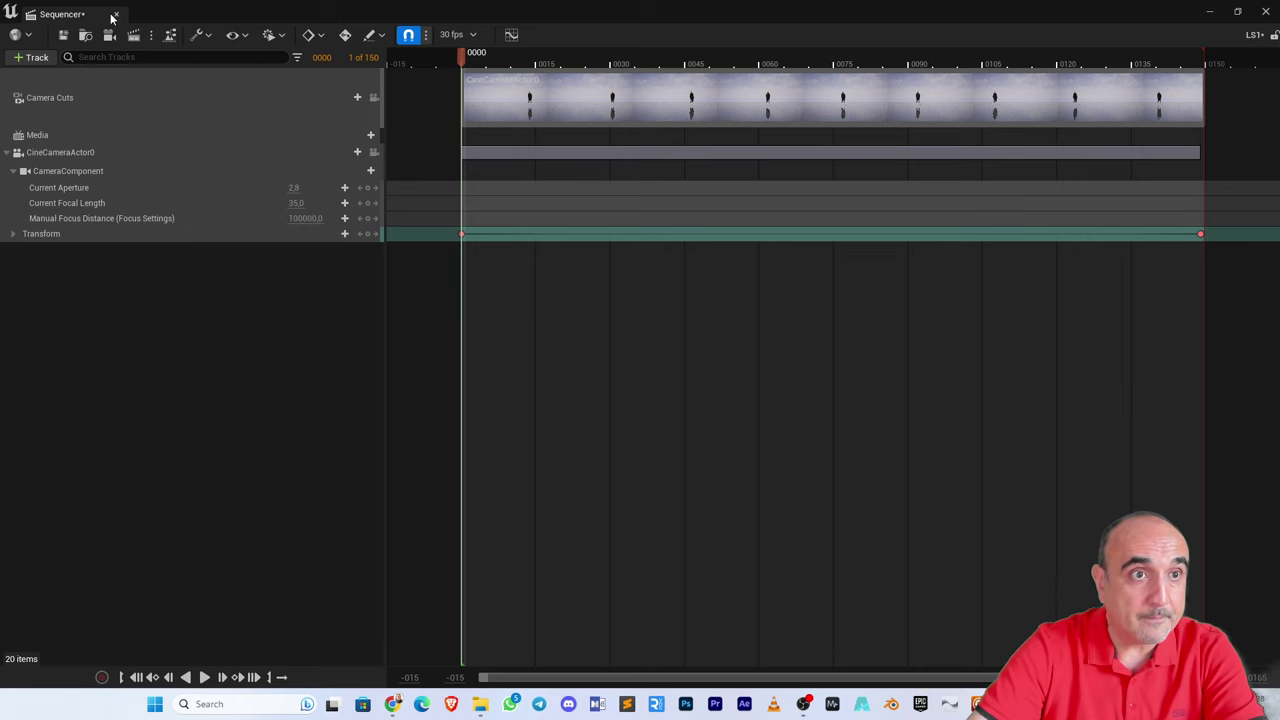
left_click_drag(114, 14, 130, 30)
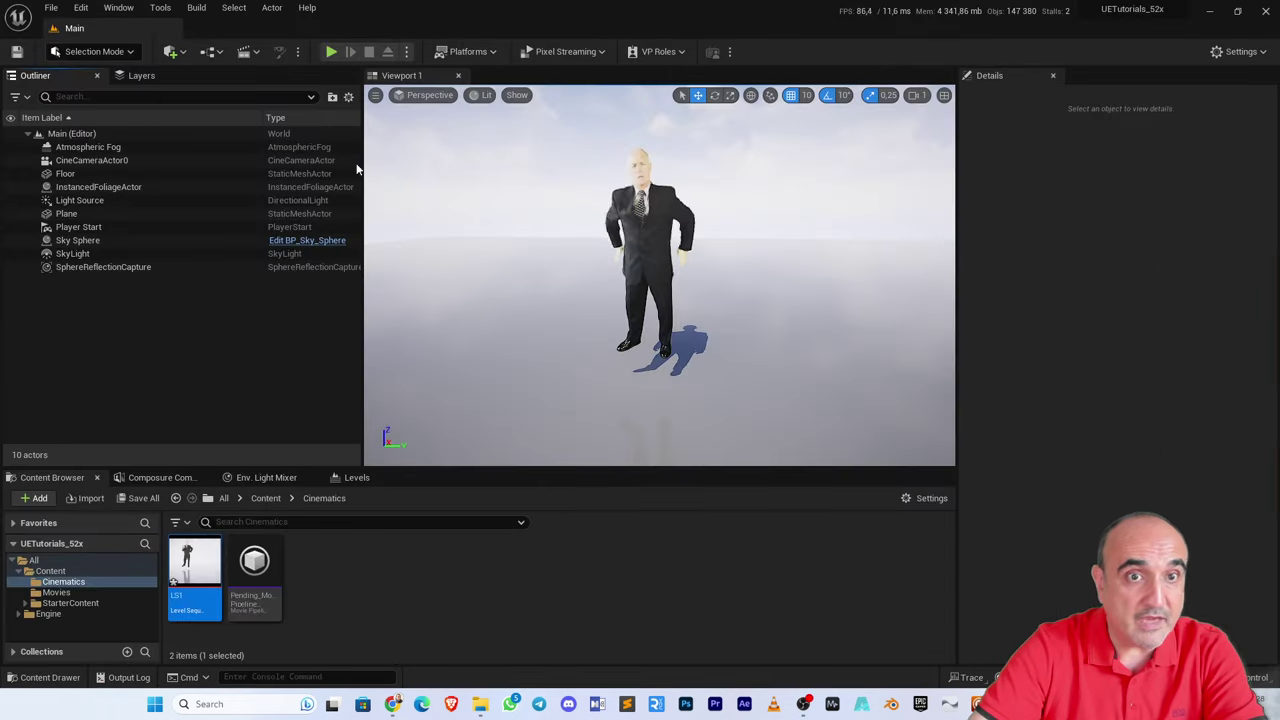
left_click(477, 704)
left_click(626, 64)
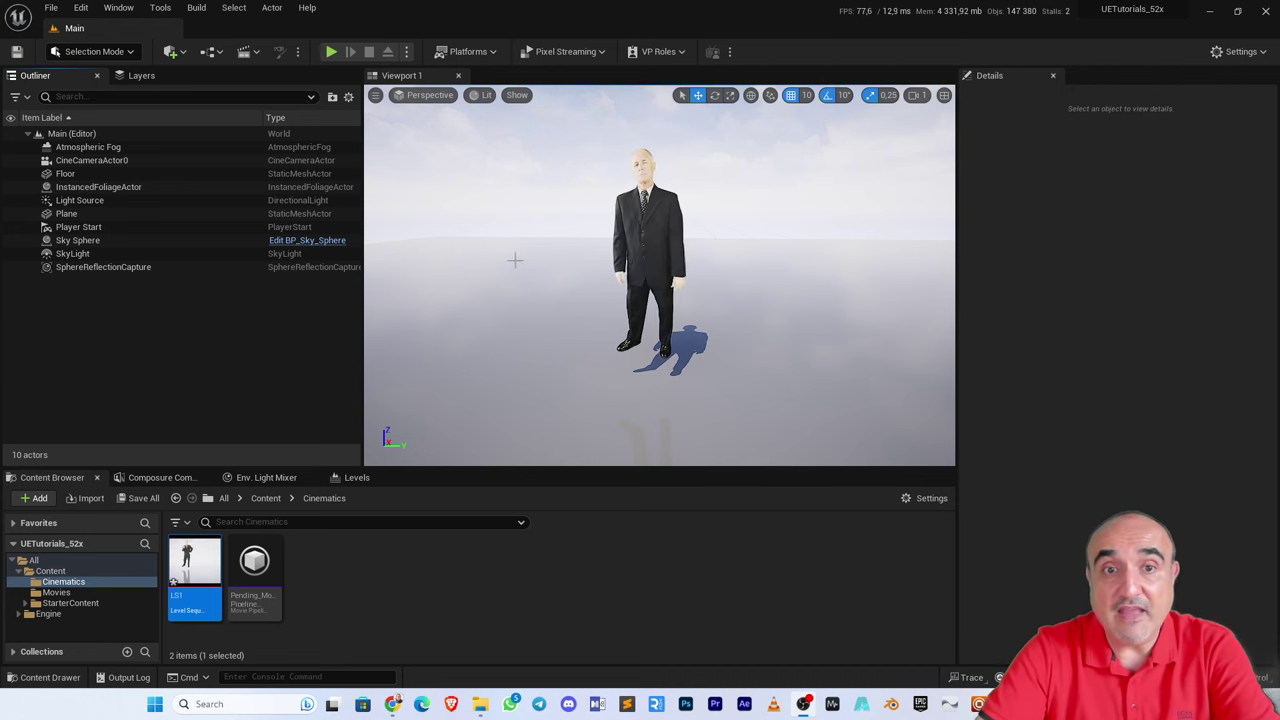
- Inspect the suited man's alpha video in the level viewport from a more distant, higher viewpoint
right_click_drag(515, 261, 515, 300)
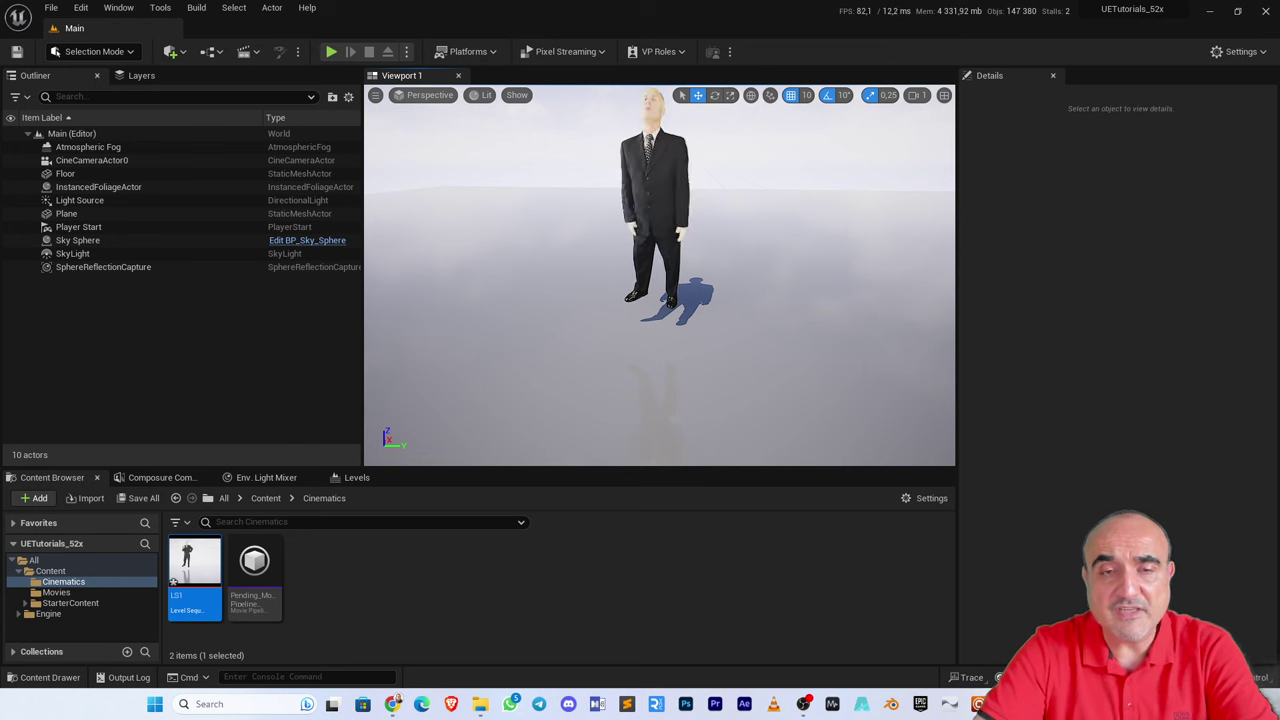
mouse_move(515, 300)
left_mouse_down()
mouse_move(515, 340)
mouse_move(515, 250)
mouse_move(515, 310)
mouse_move(515, 275)
left_mouse_up()
right_click_drag(515, 275, 520, 265)
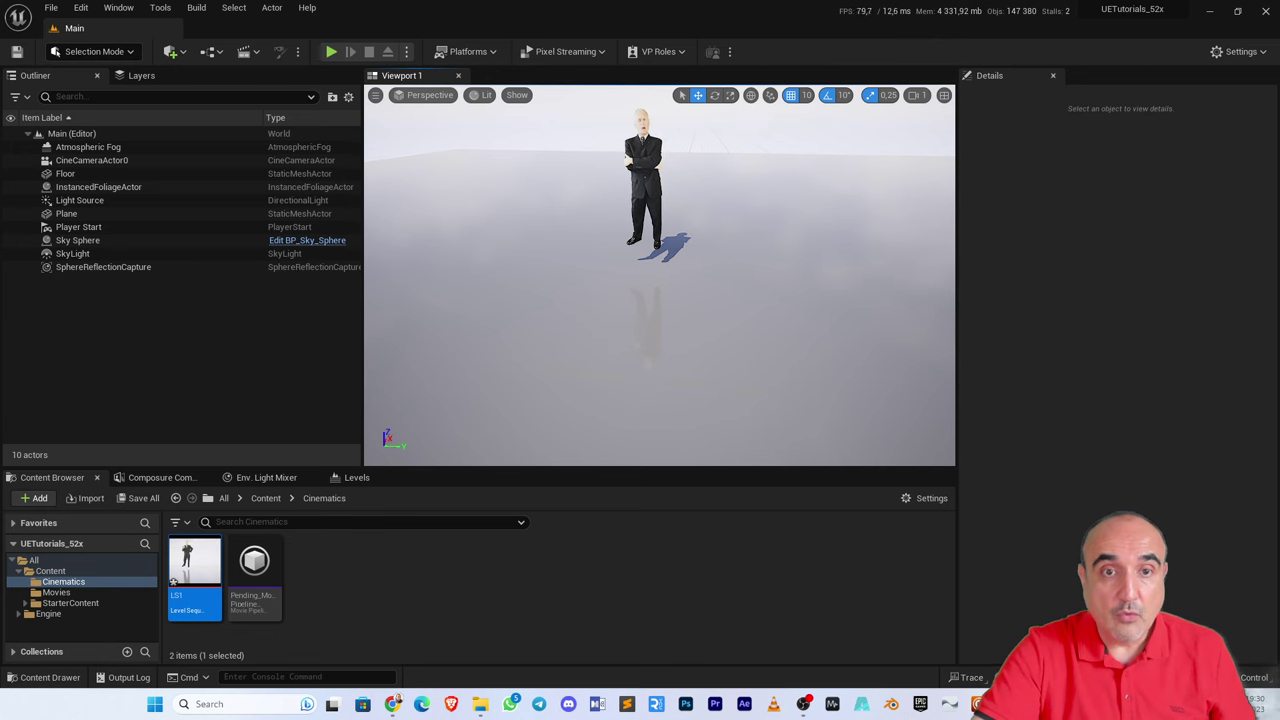
left_click_drag(520, 265, 565, 247)
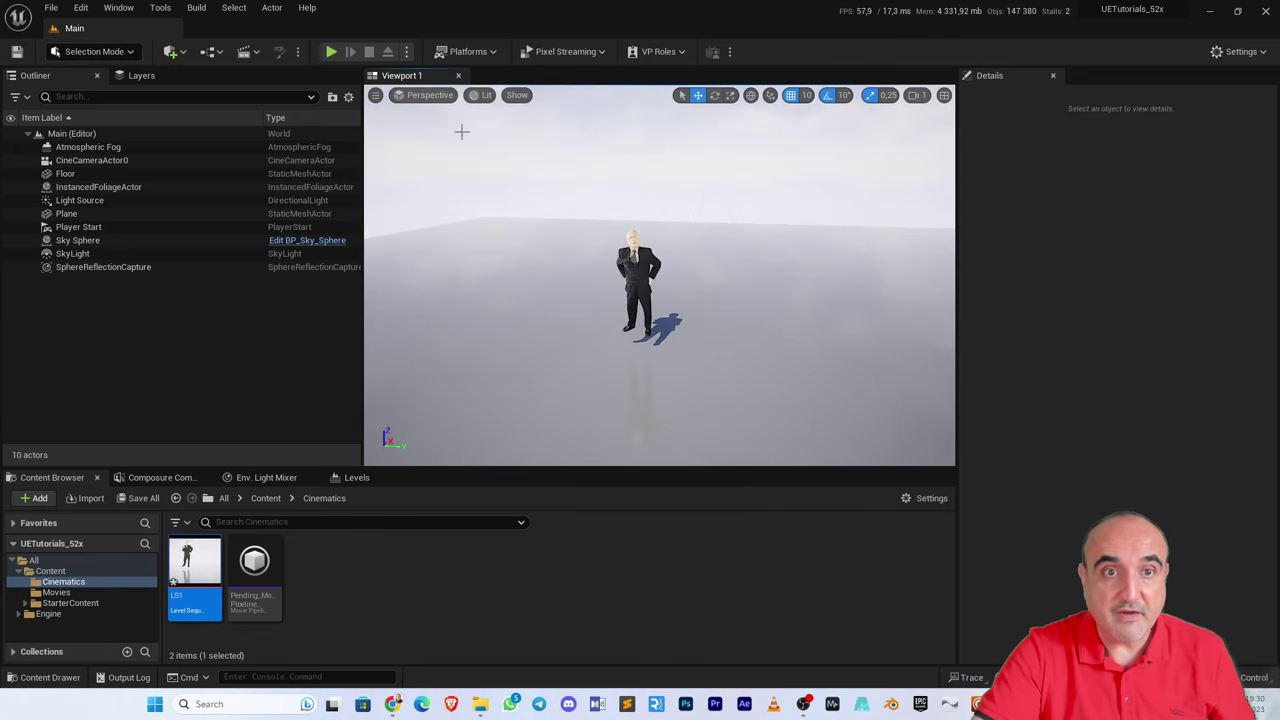
- Play the level in the viewport, move close to the suited man's video to inspect it, and stop playing
left_click(331, 51)
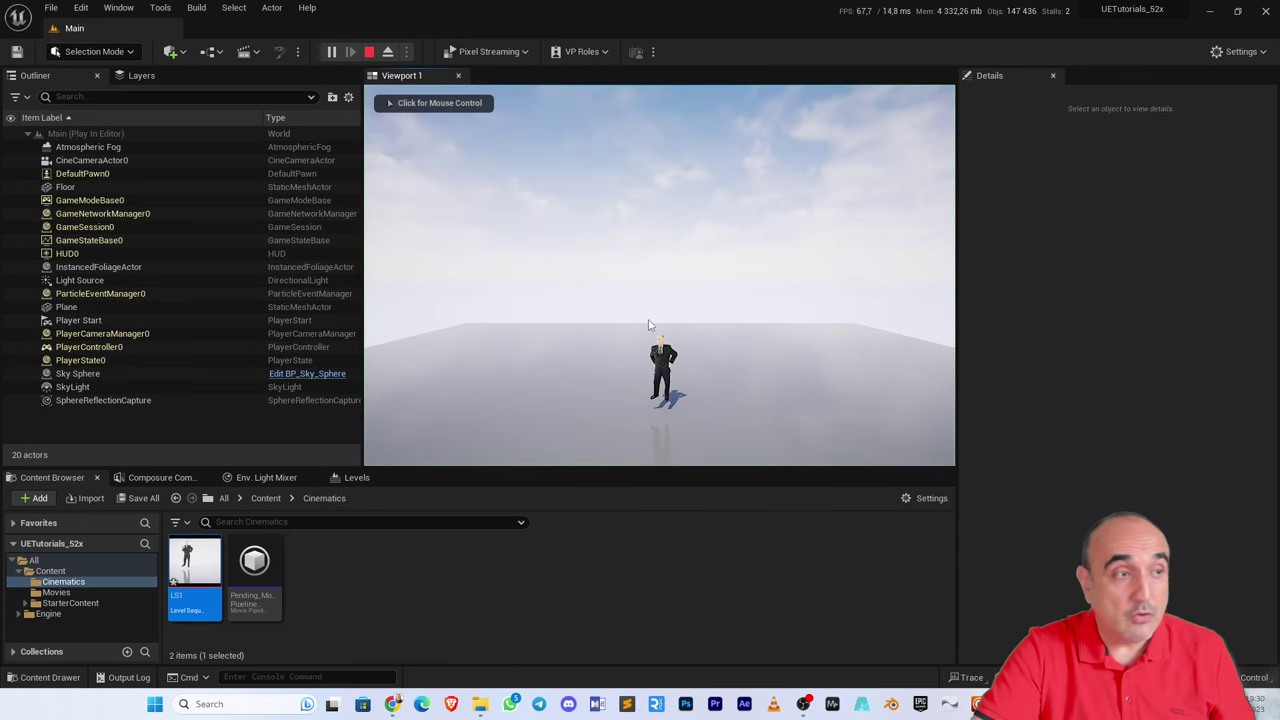
left_click(648, 325)
key("w")
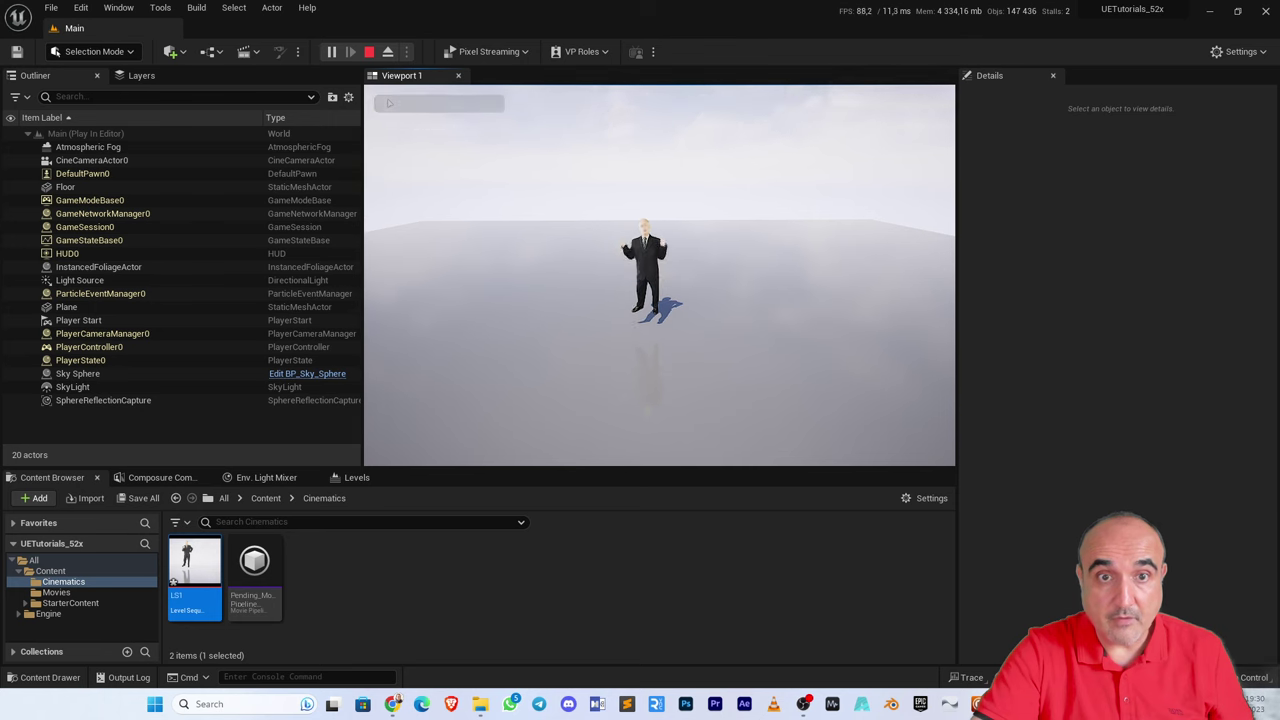
key("w")
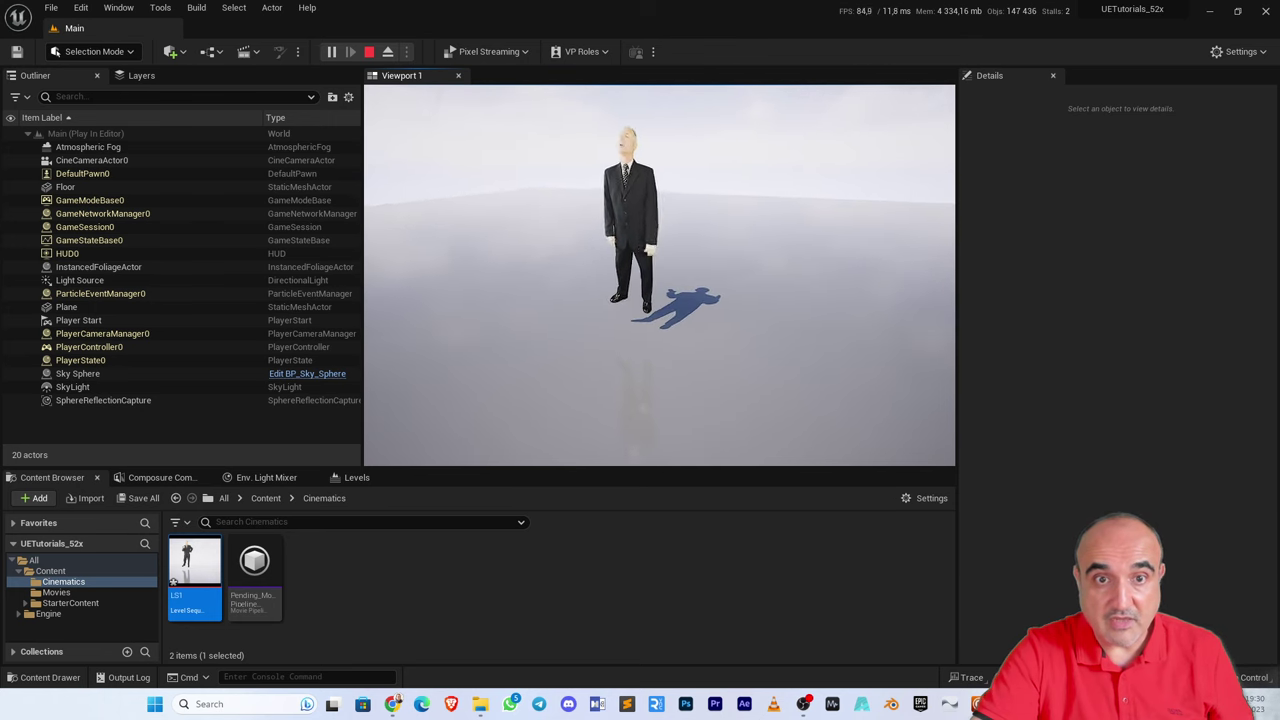
key("w")
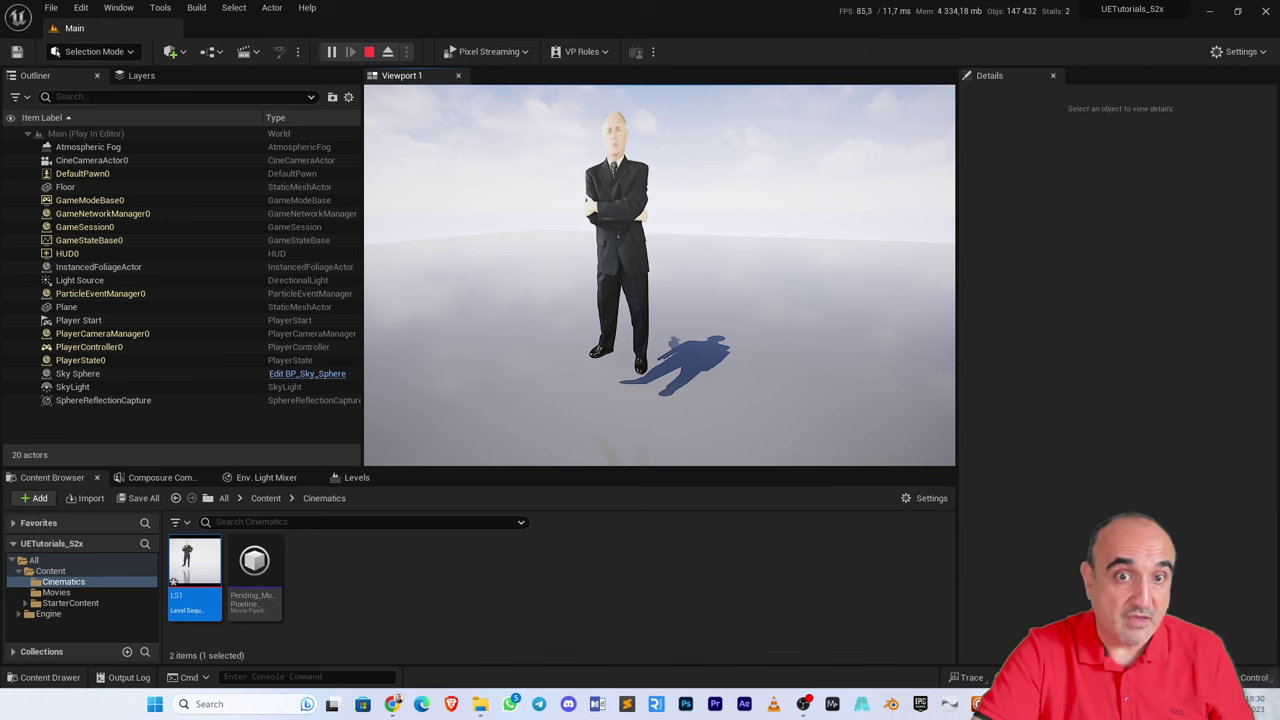
key("w")
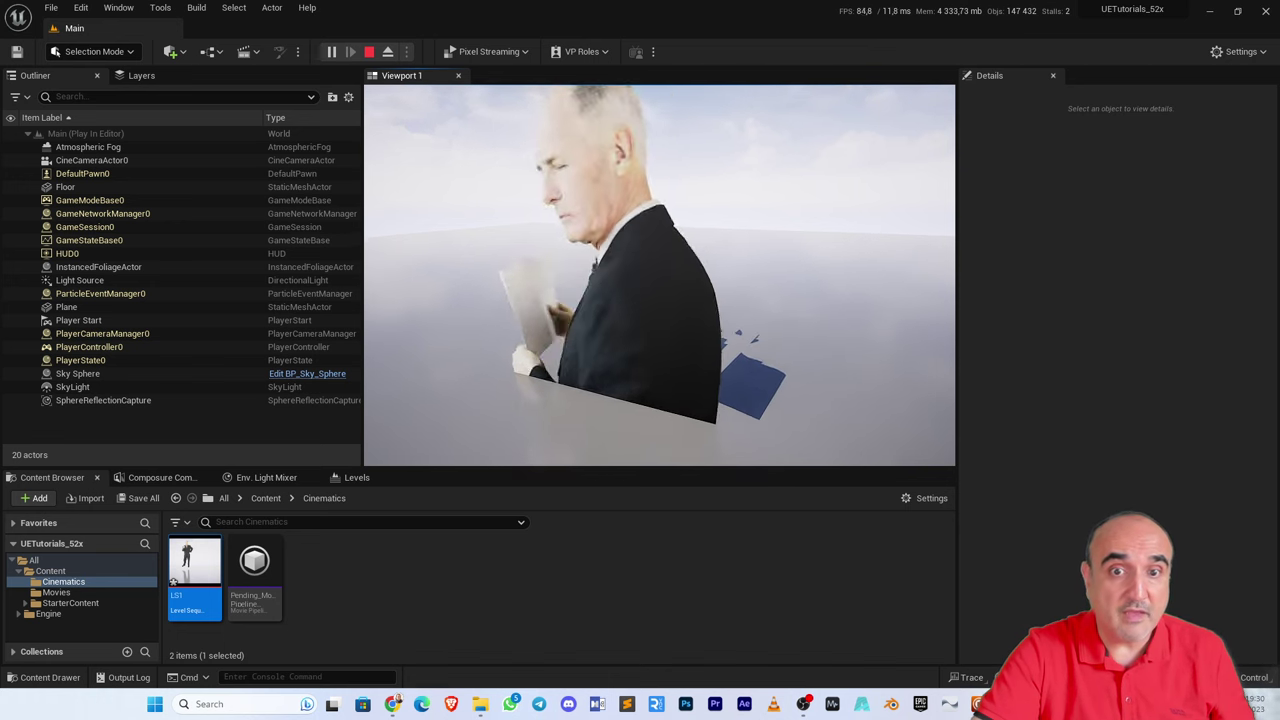
key("w")
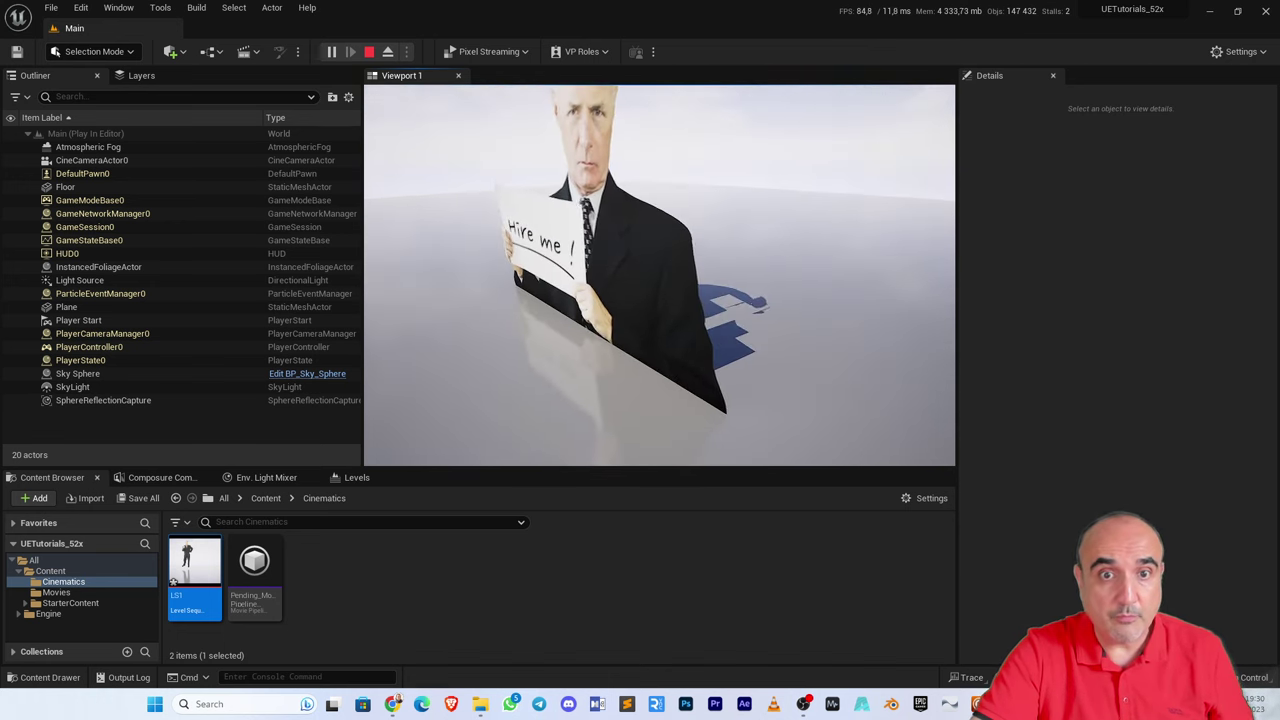
key("w")
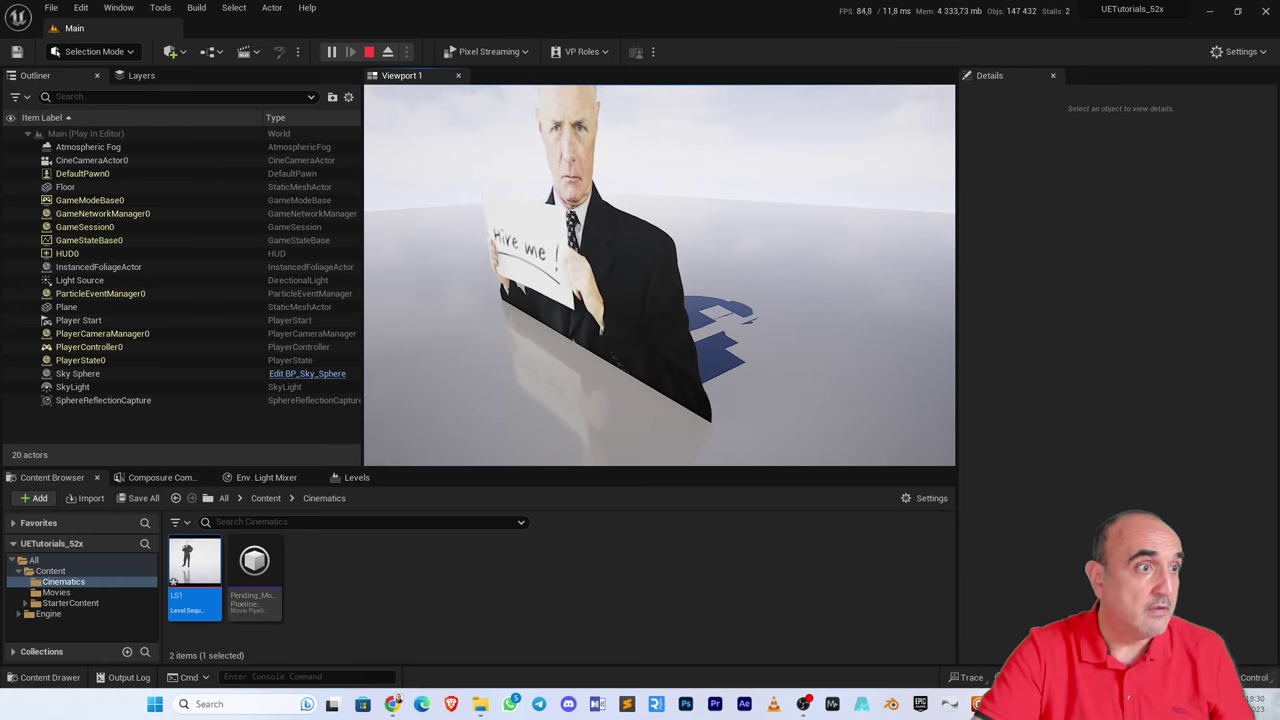
key("w")
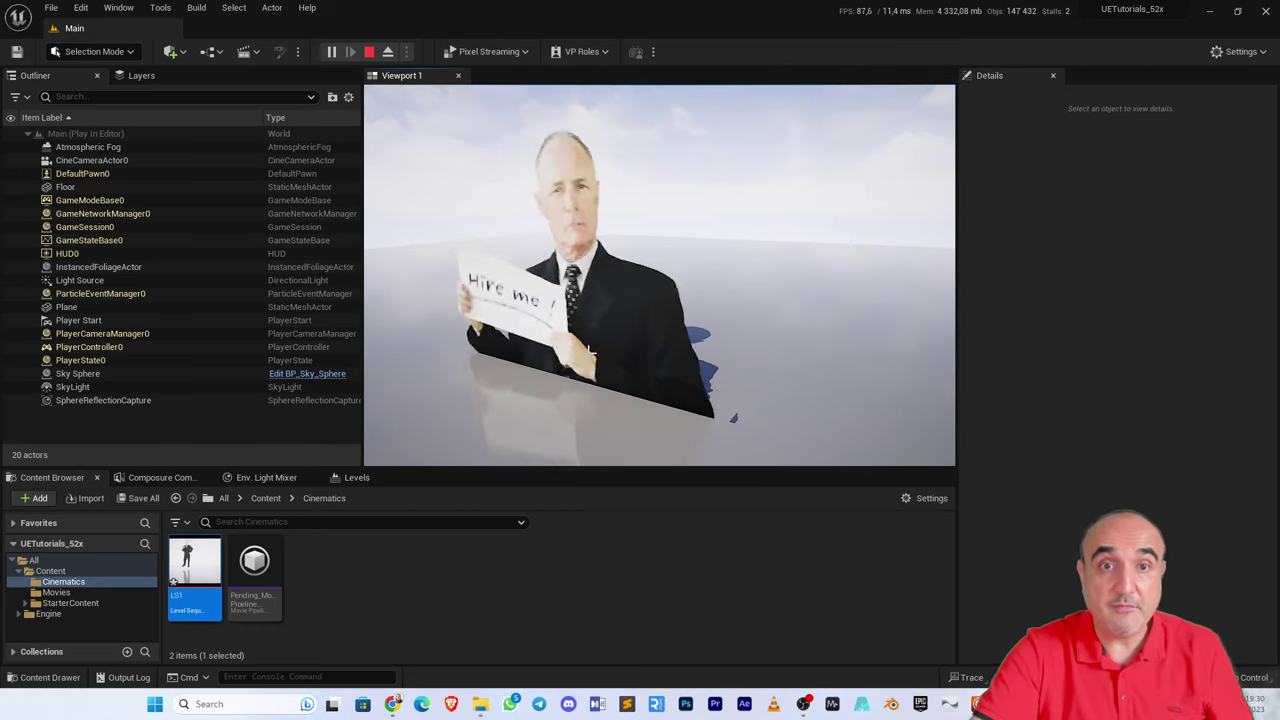
key("Escape")
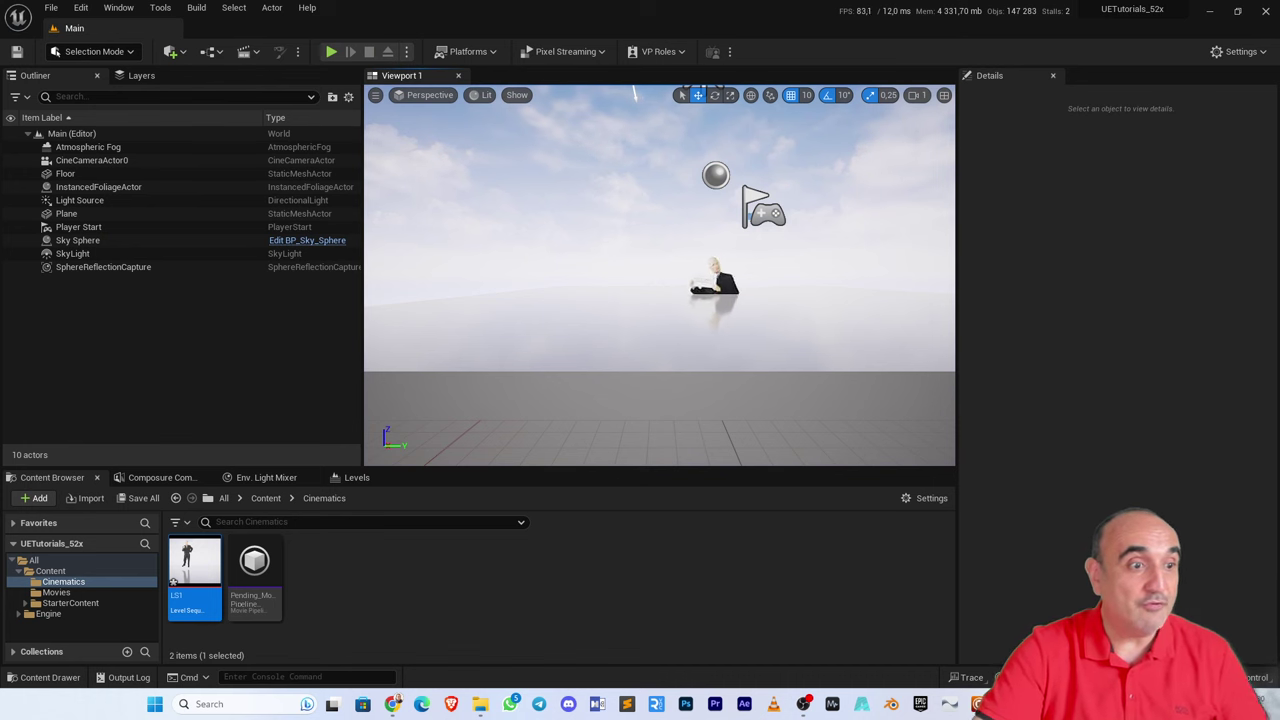